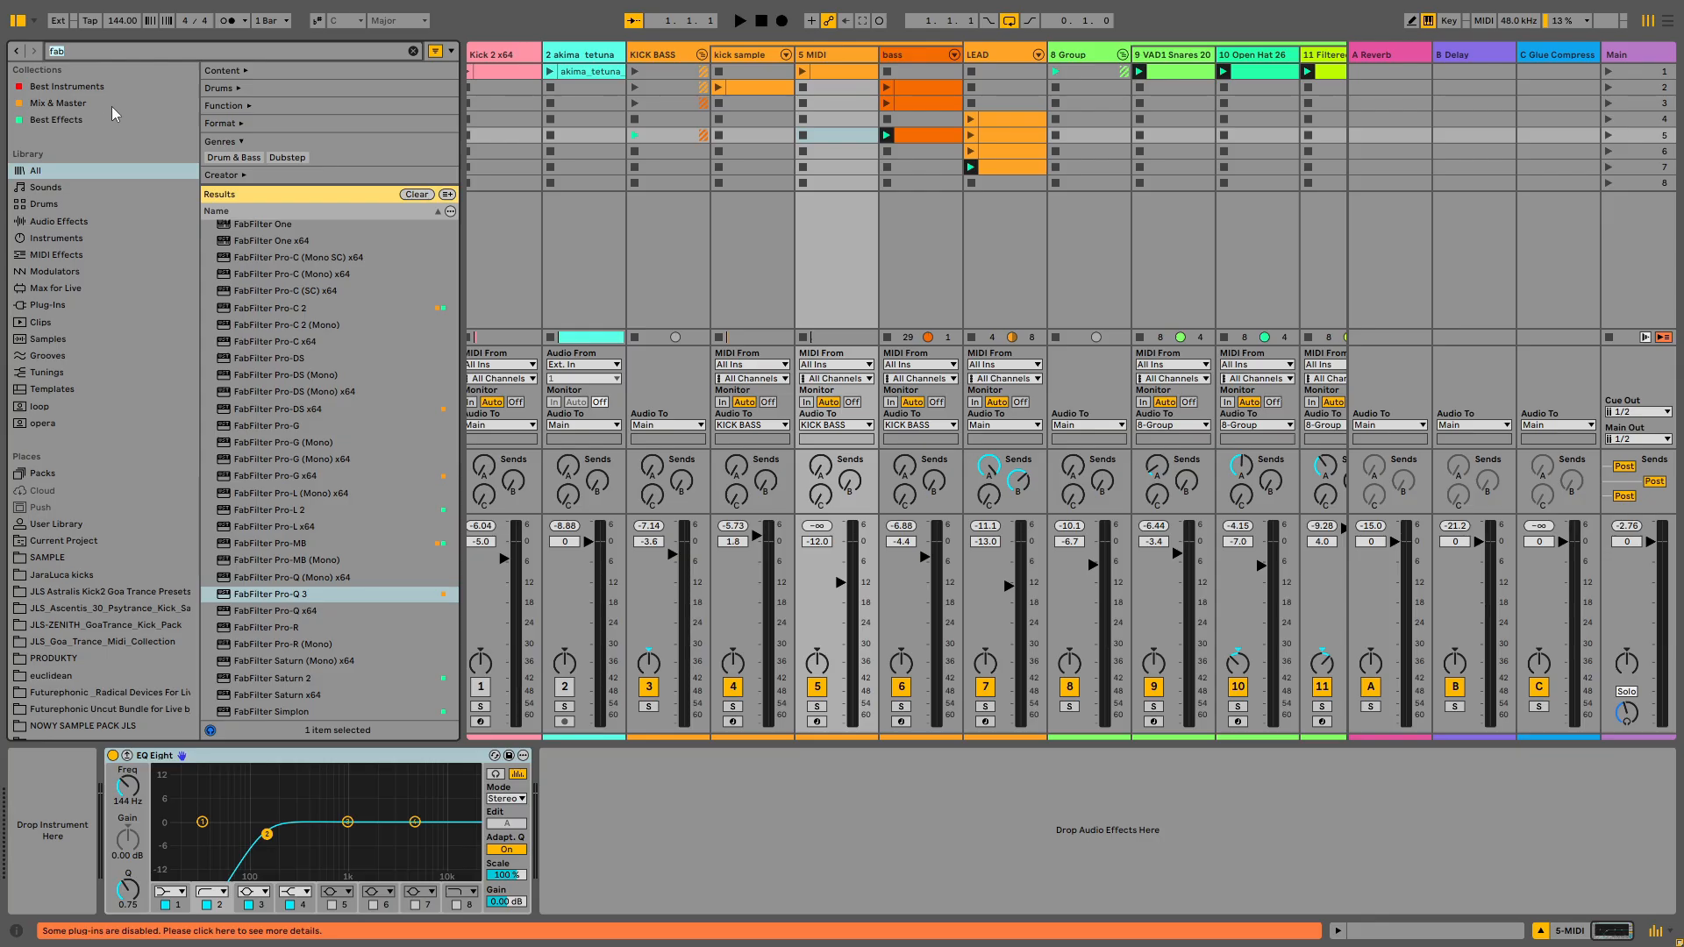
# Search the browser for "kick 2", load Kick 2 on the 5 MIDI track, and bypass its EQ Eight
pyautogui.write('ick 2')
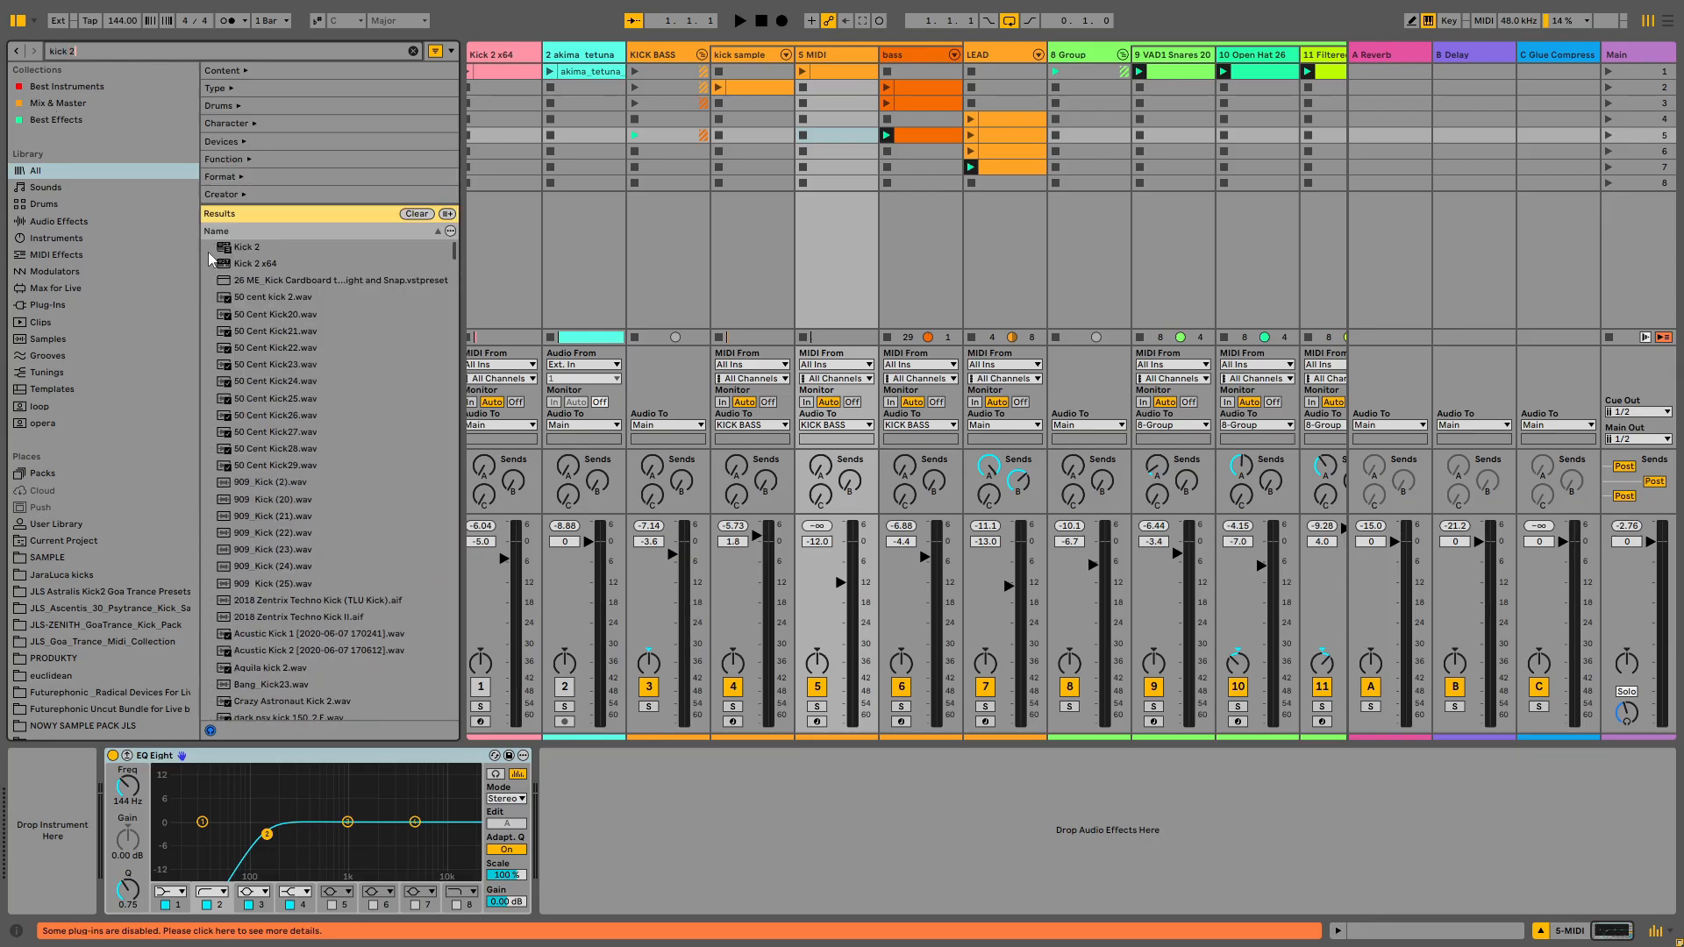
pyautogui.doubleClick(263, 248)
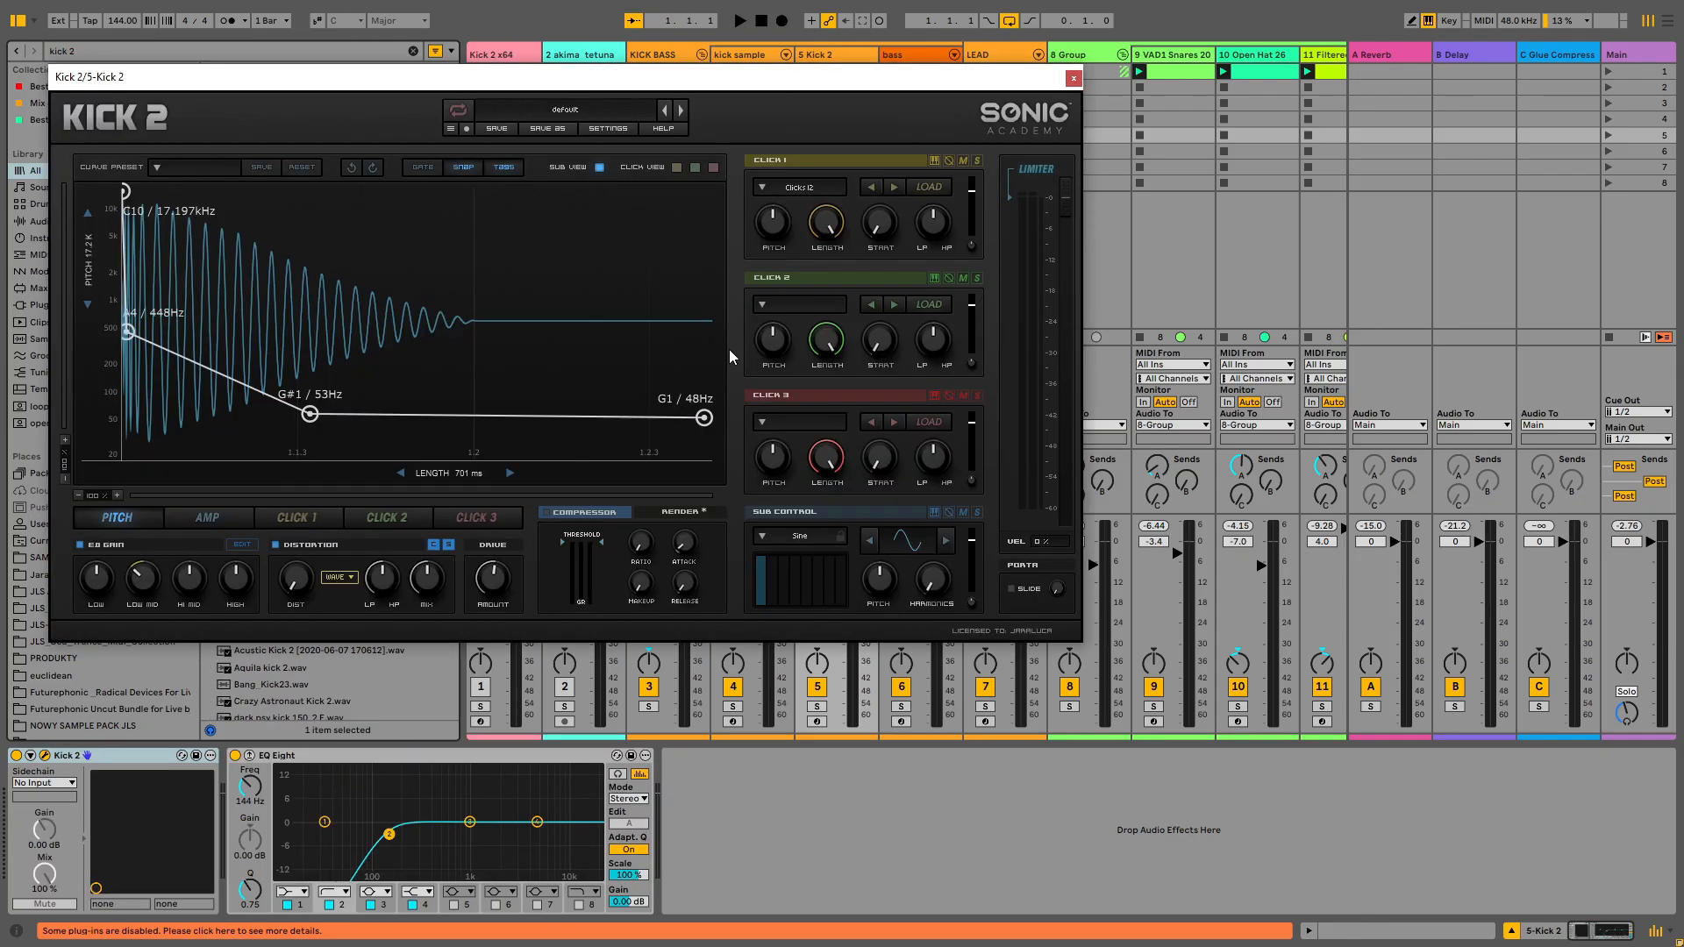
pyautogui.click(235, 756)
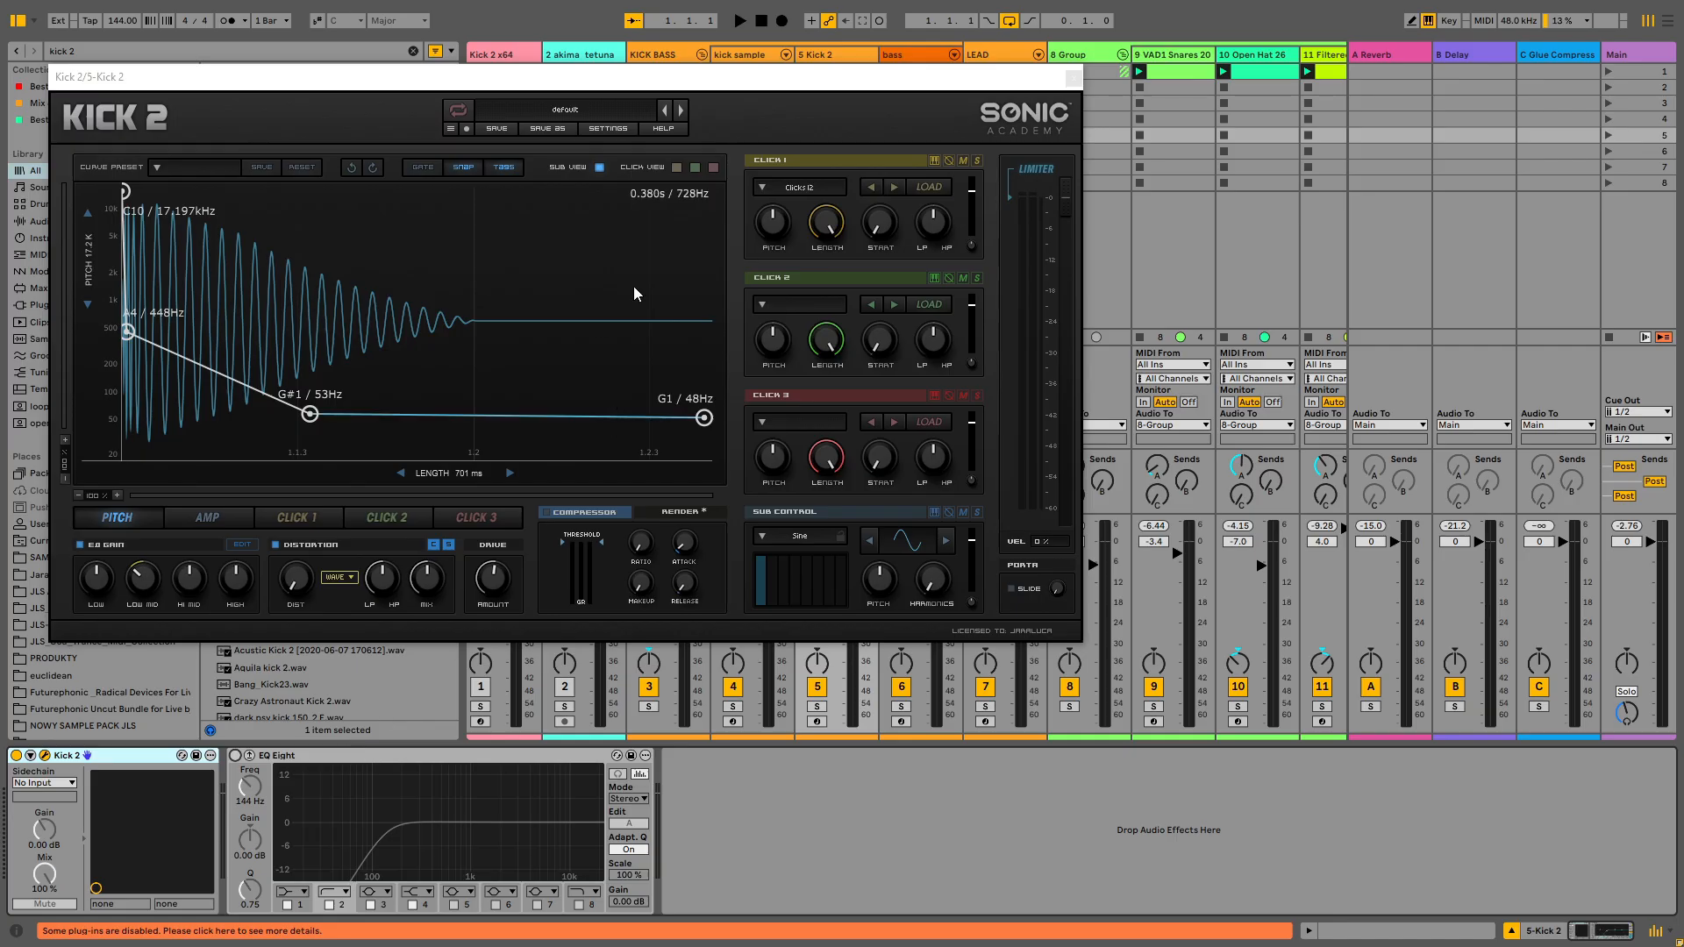
pyautogui.moveTo(577, 84); pyautogui.dragTo(937, 146)
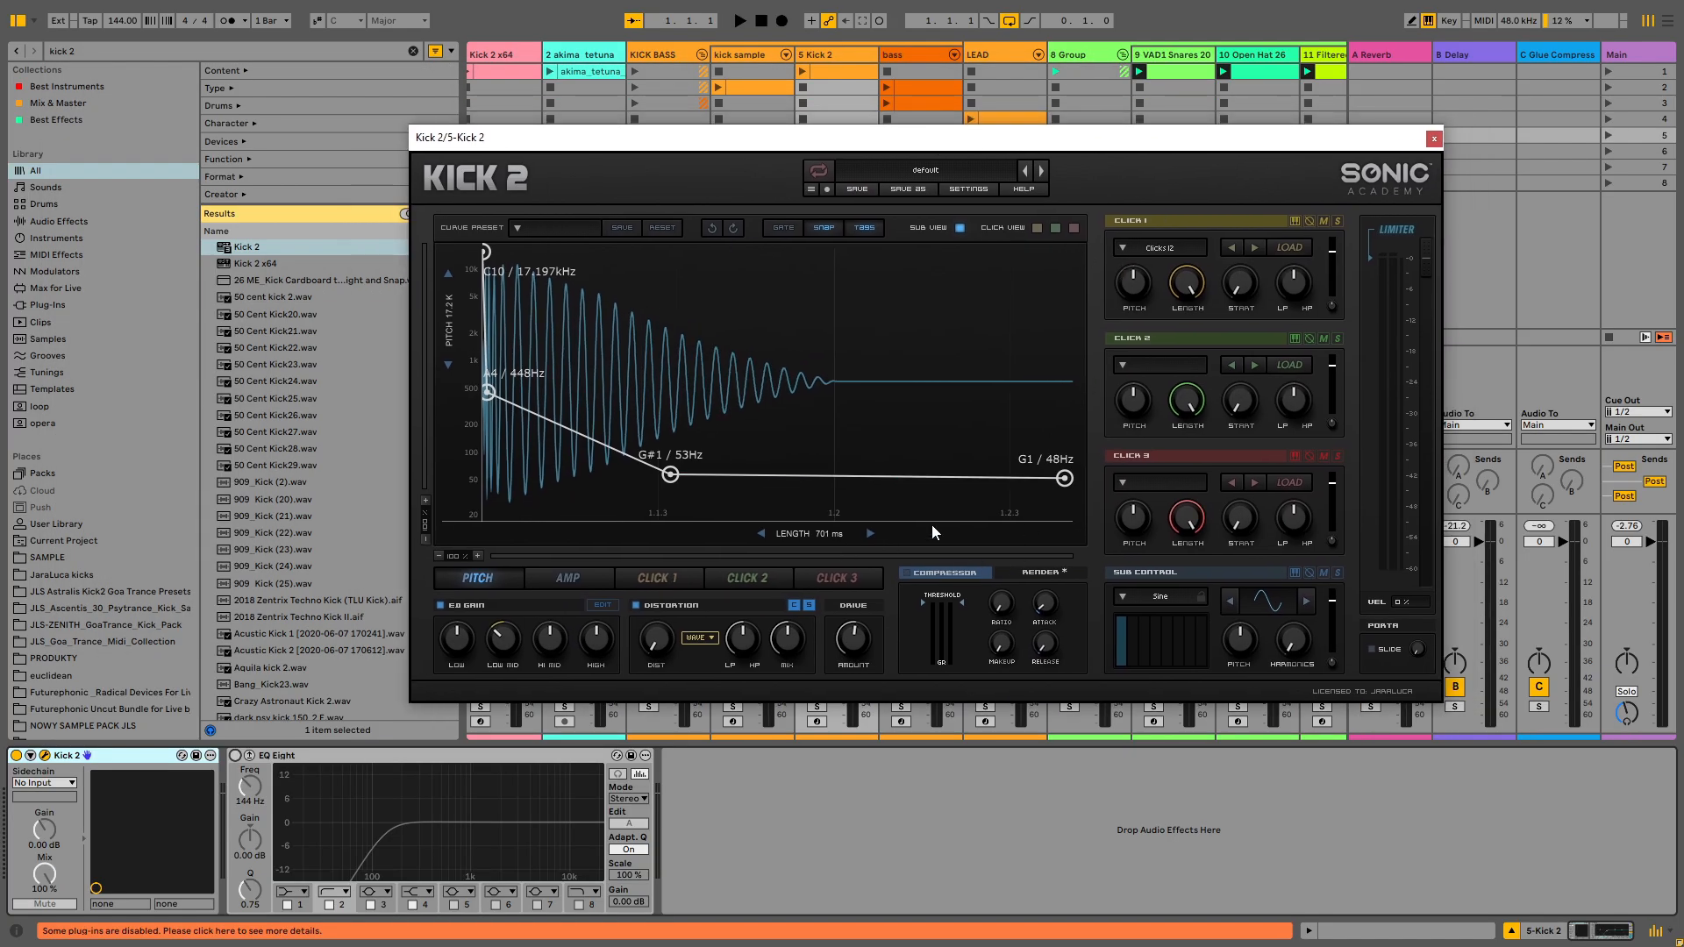
# Search for "kick rome" and load KICK Nicky Romero Edition x64 in place of Kick 2 on a duplicate of the track
pyautogui.click(123, 53)
pyautogui.press('BackSpace')
pyautogui.write('rome')
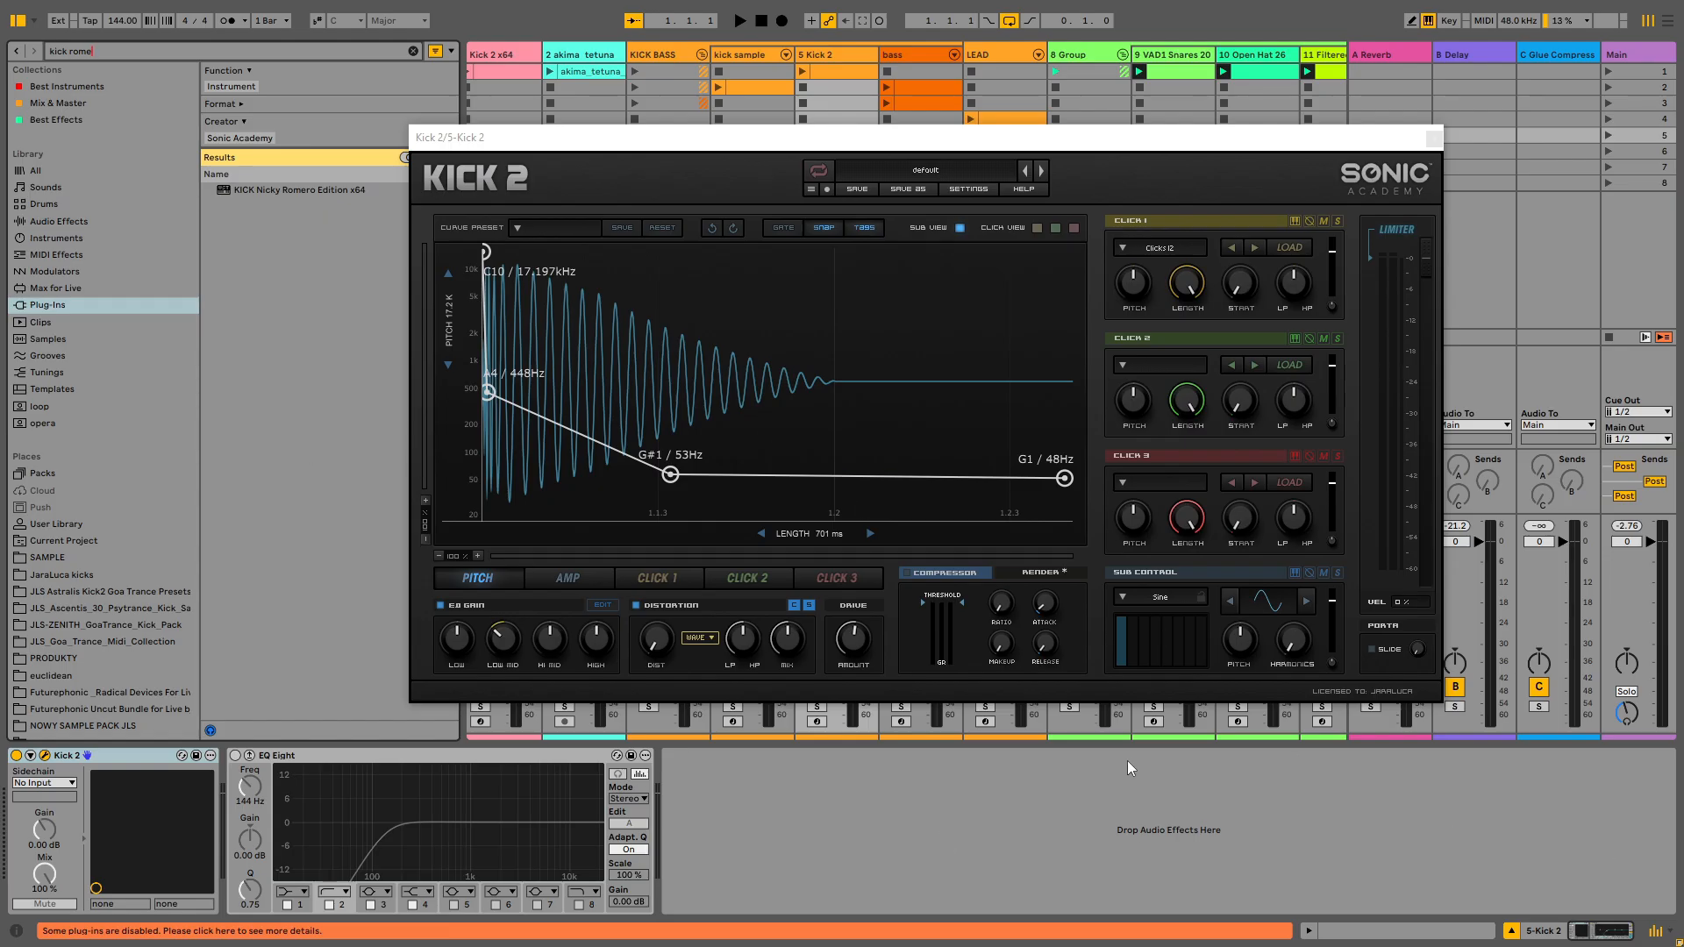
pyautogui.rightClick(829, 54)
pyautogui.click(772, 83)
pyautogui.doubleClick(242, 191)
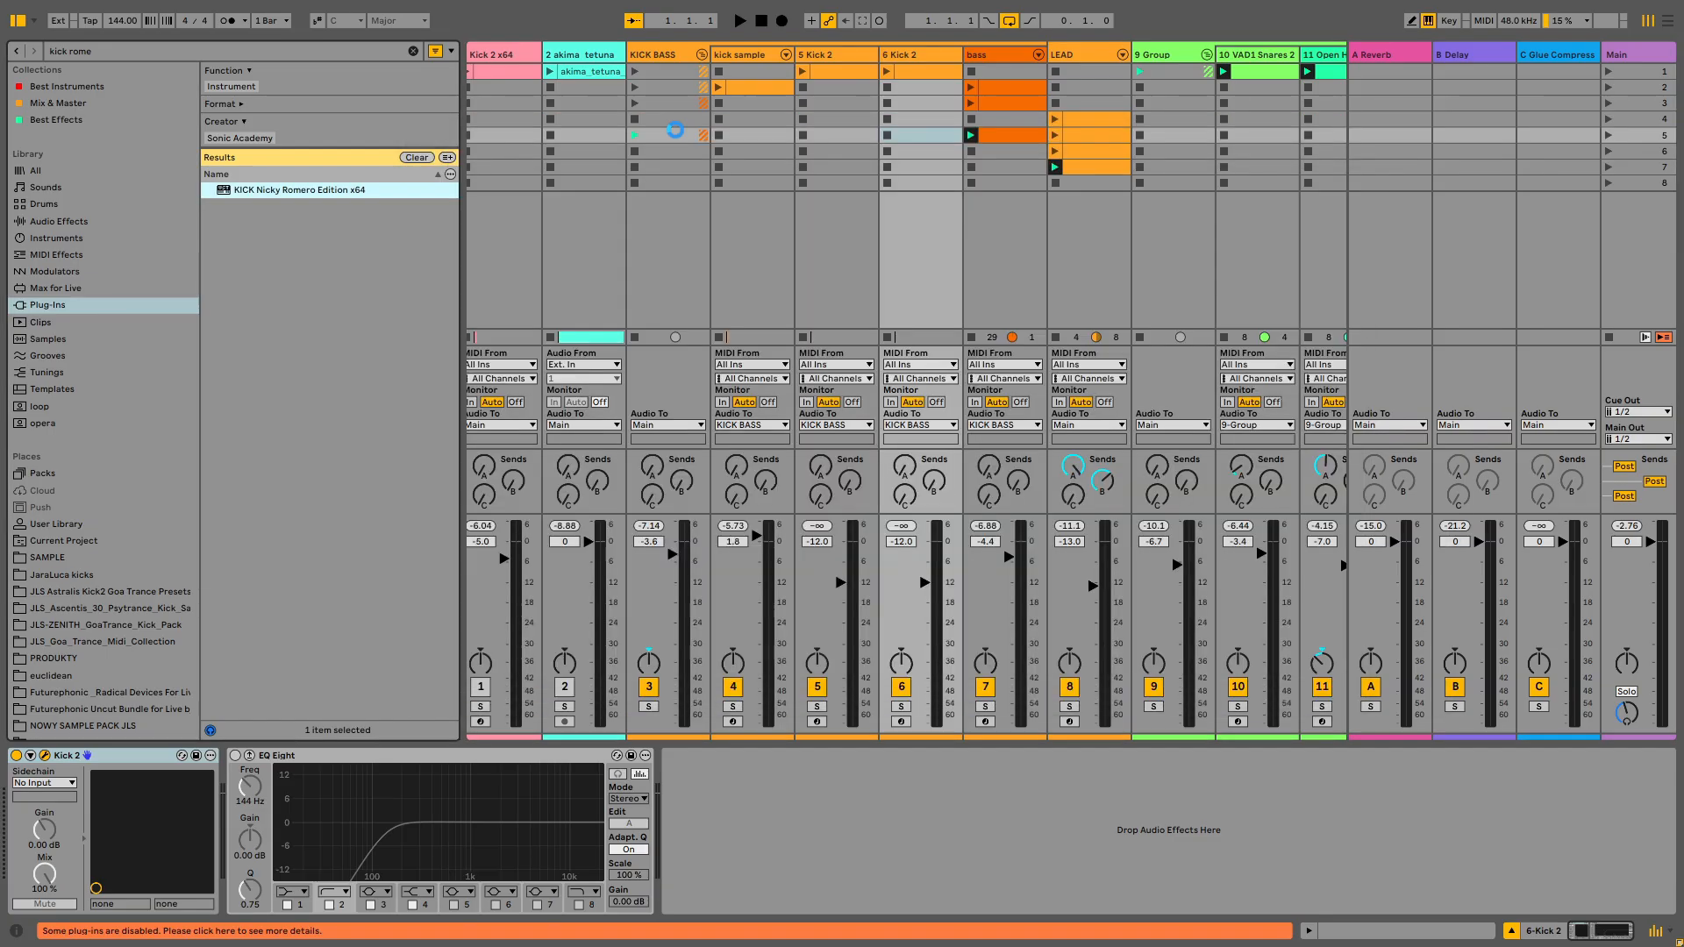
pyautogui.moveTo(926, 125); pyautogui.dragTo(813, 124)
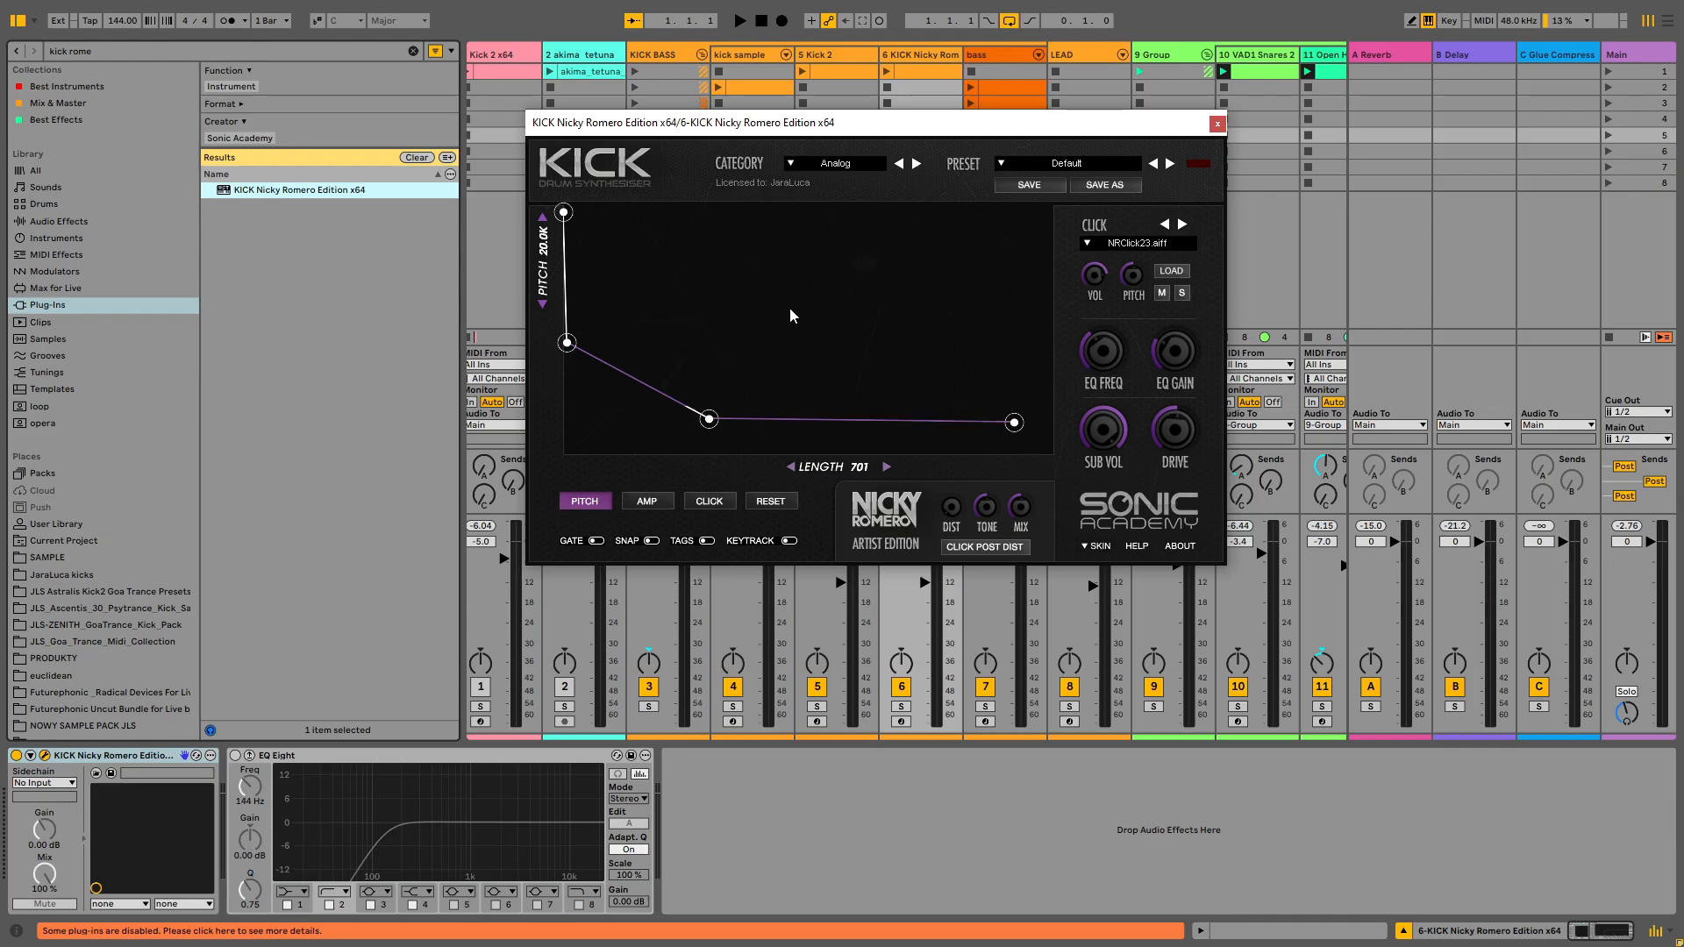
# Close the KICK Nicky Romero Edition window, delete the duplicate track, and return to the Kick 2 track
pyautogui.click(1217, 123)
pyautogui.rightClick(884, 67)
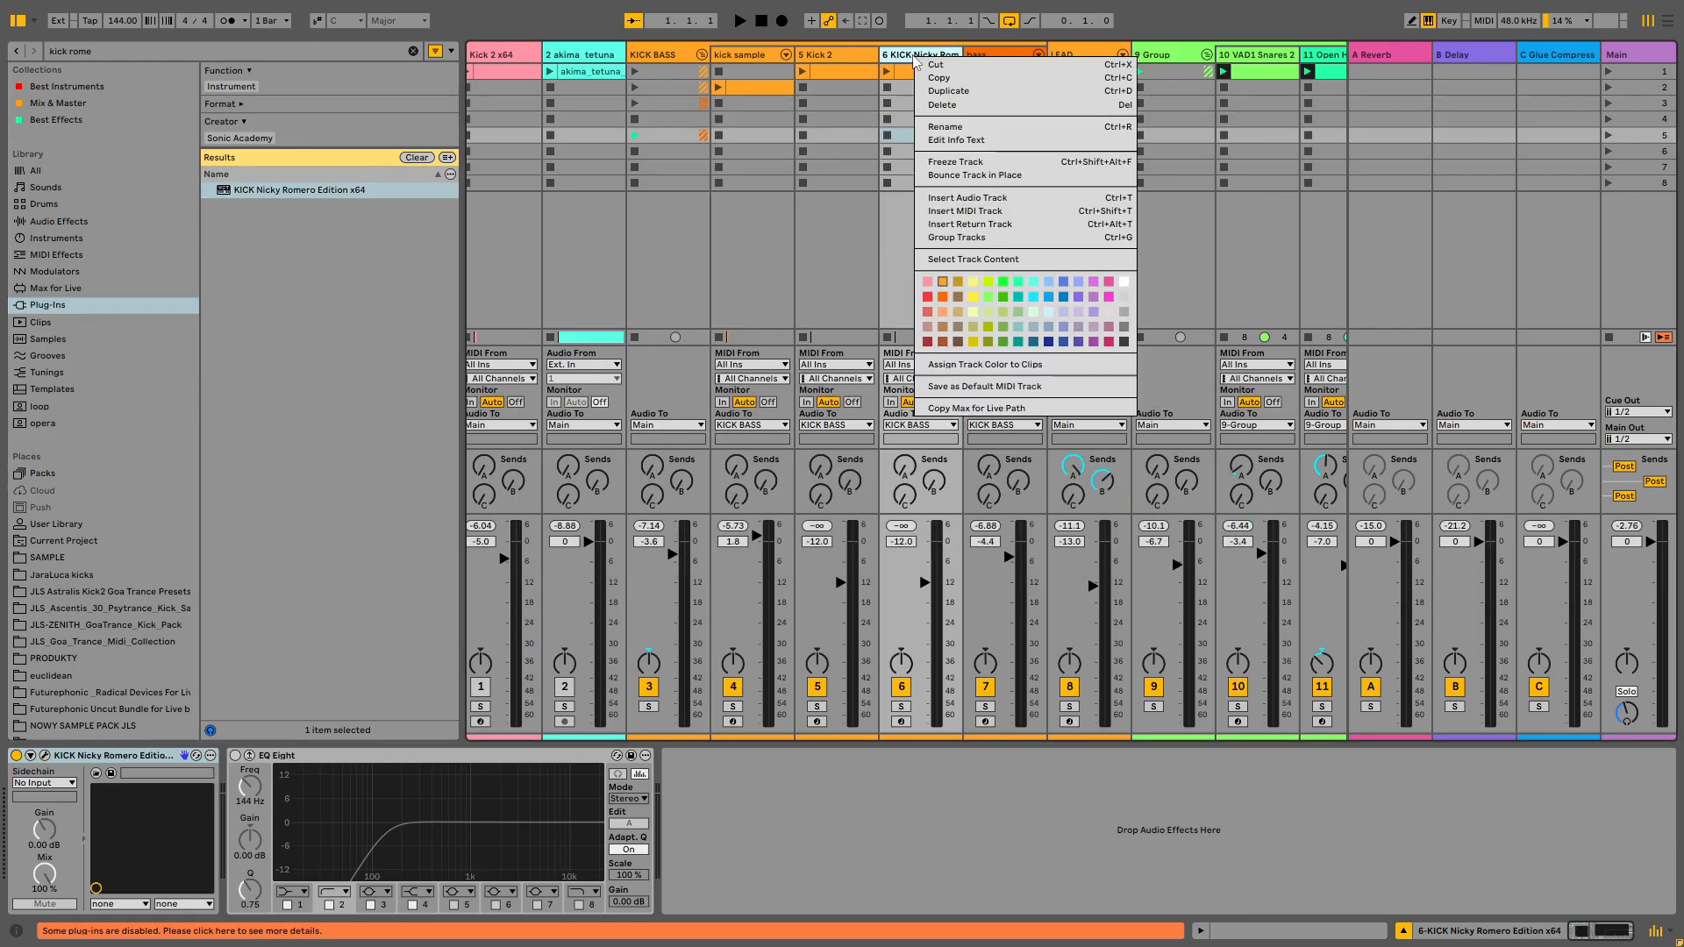
pyautogui.click(885, 74)
pyautogui.click(847, 63)
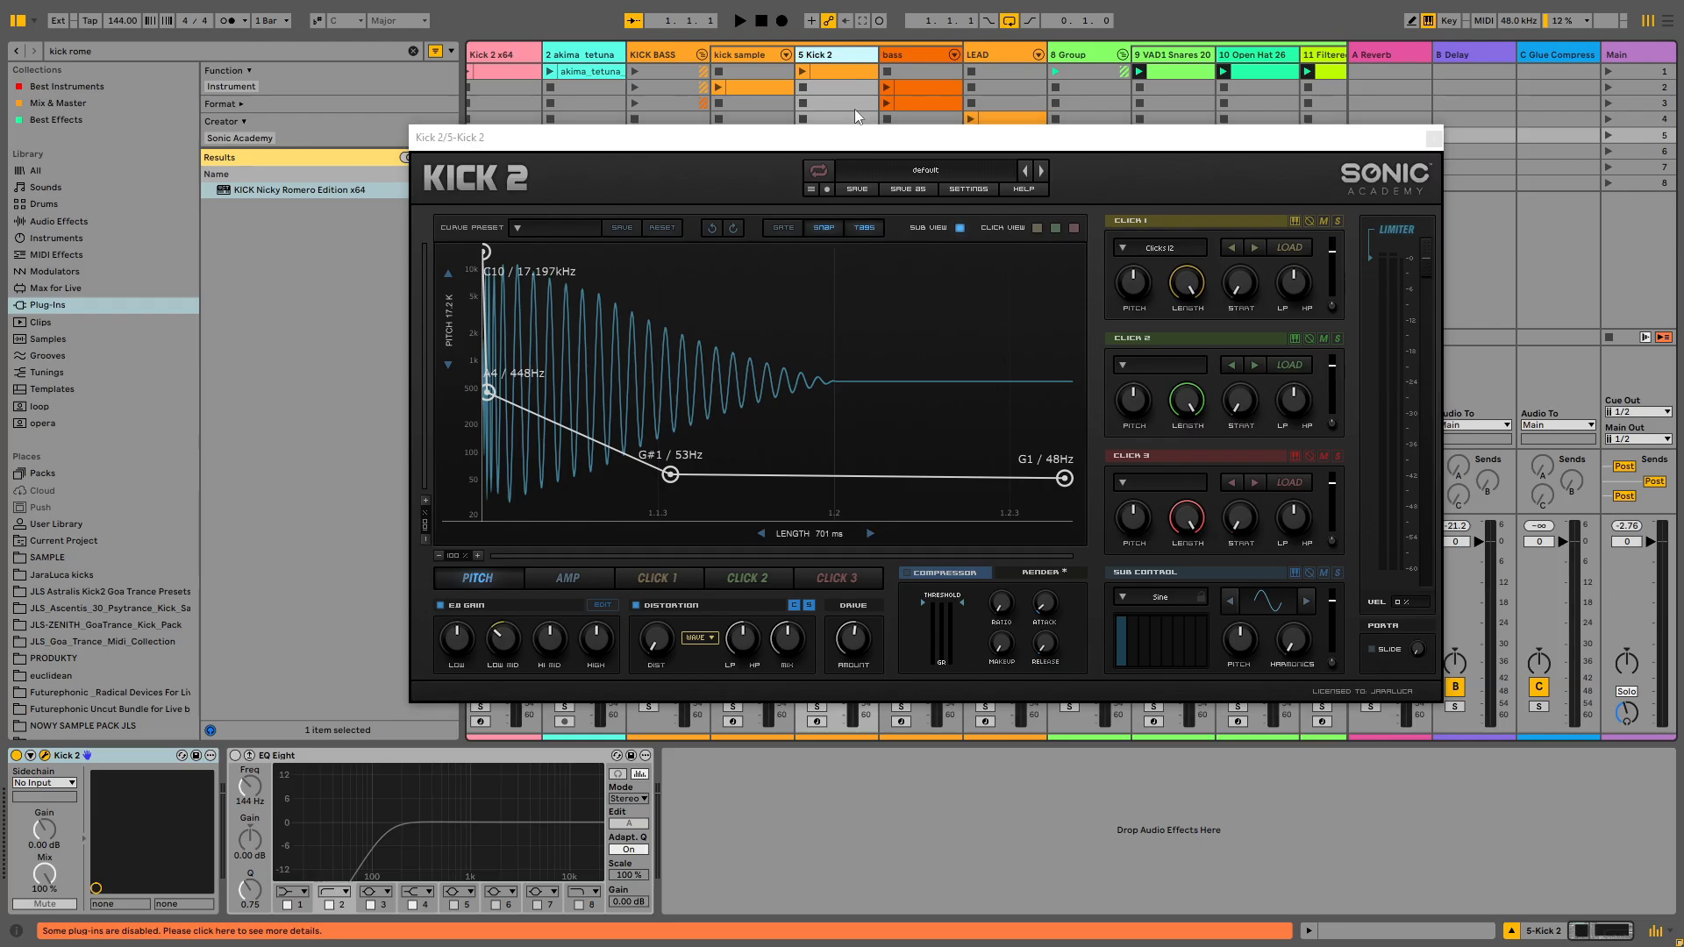
pyautogui.moveTo(875, 139); pyautogui.dragTo(840, 198)
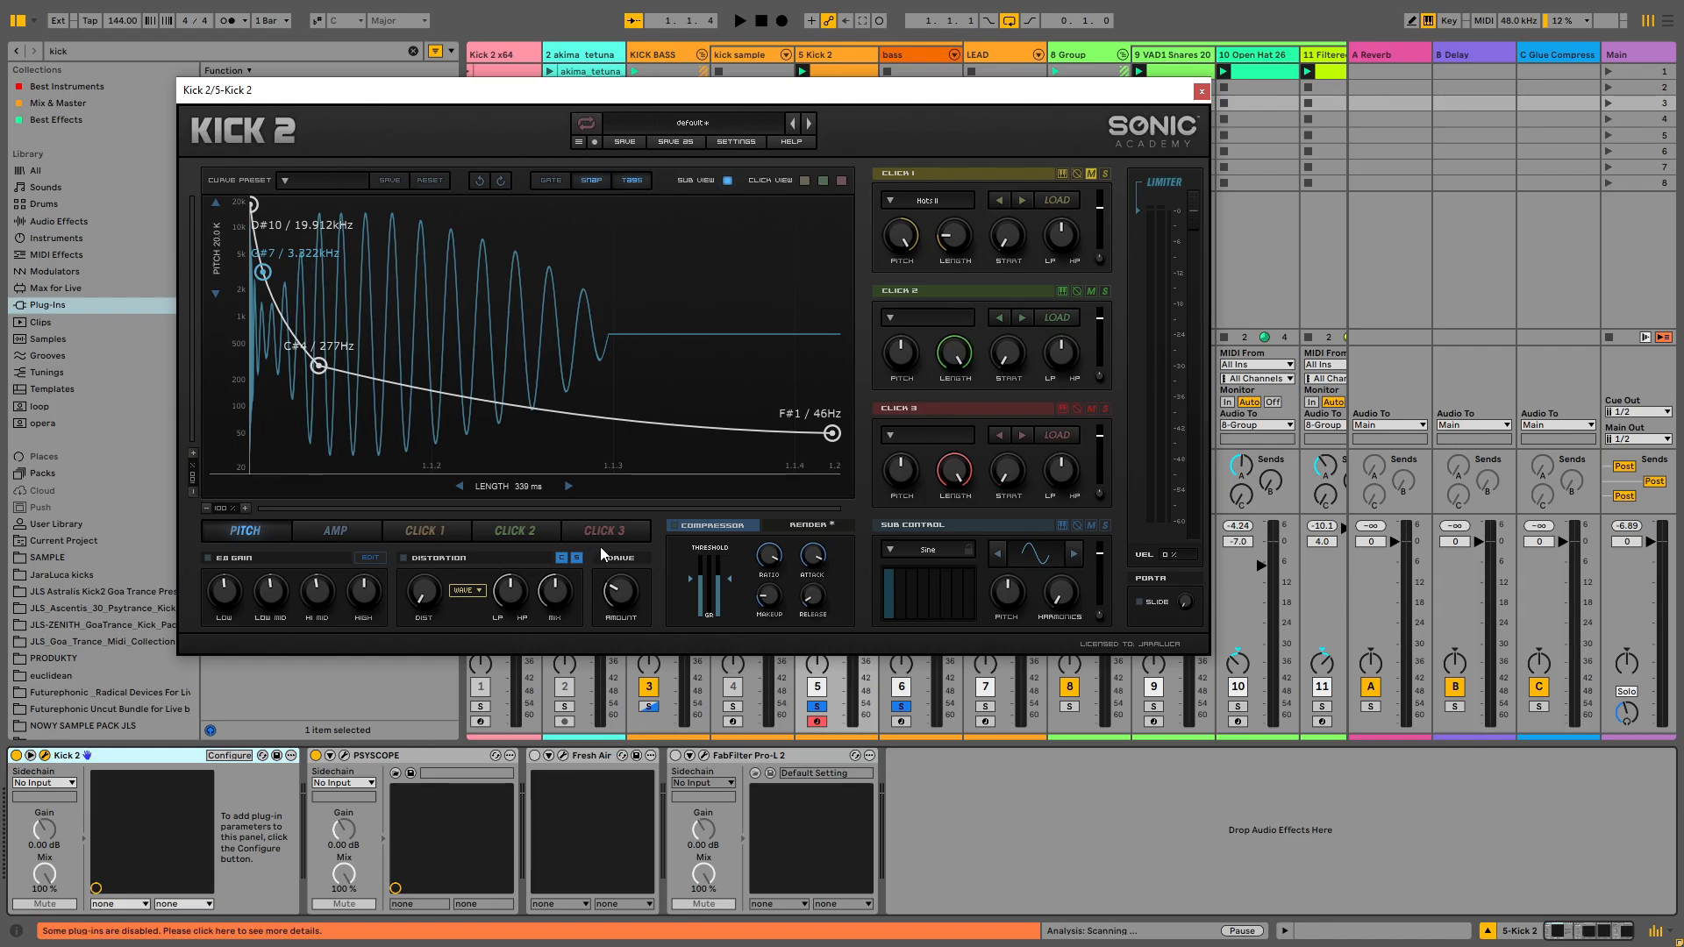
# Delete both intermediate points of the pitch envelope in Kick 2, keeping only the start and end points
pyautogui.moveTo(755, 90); pyautogui.dragTo(1081, 179)
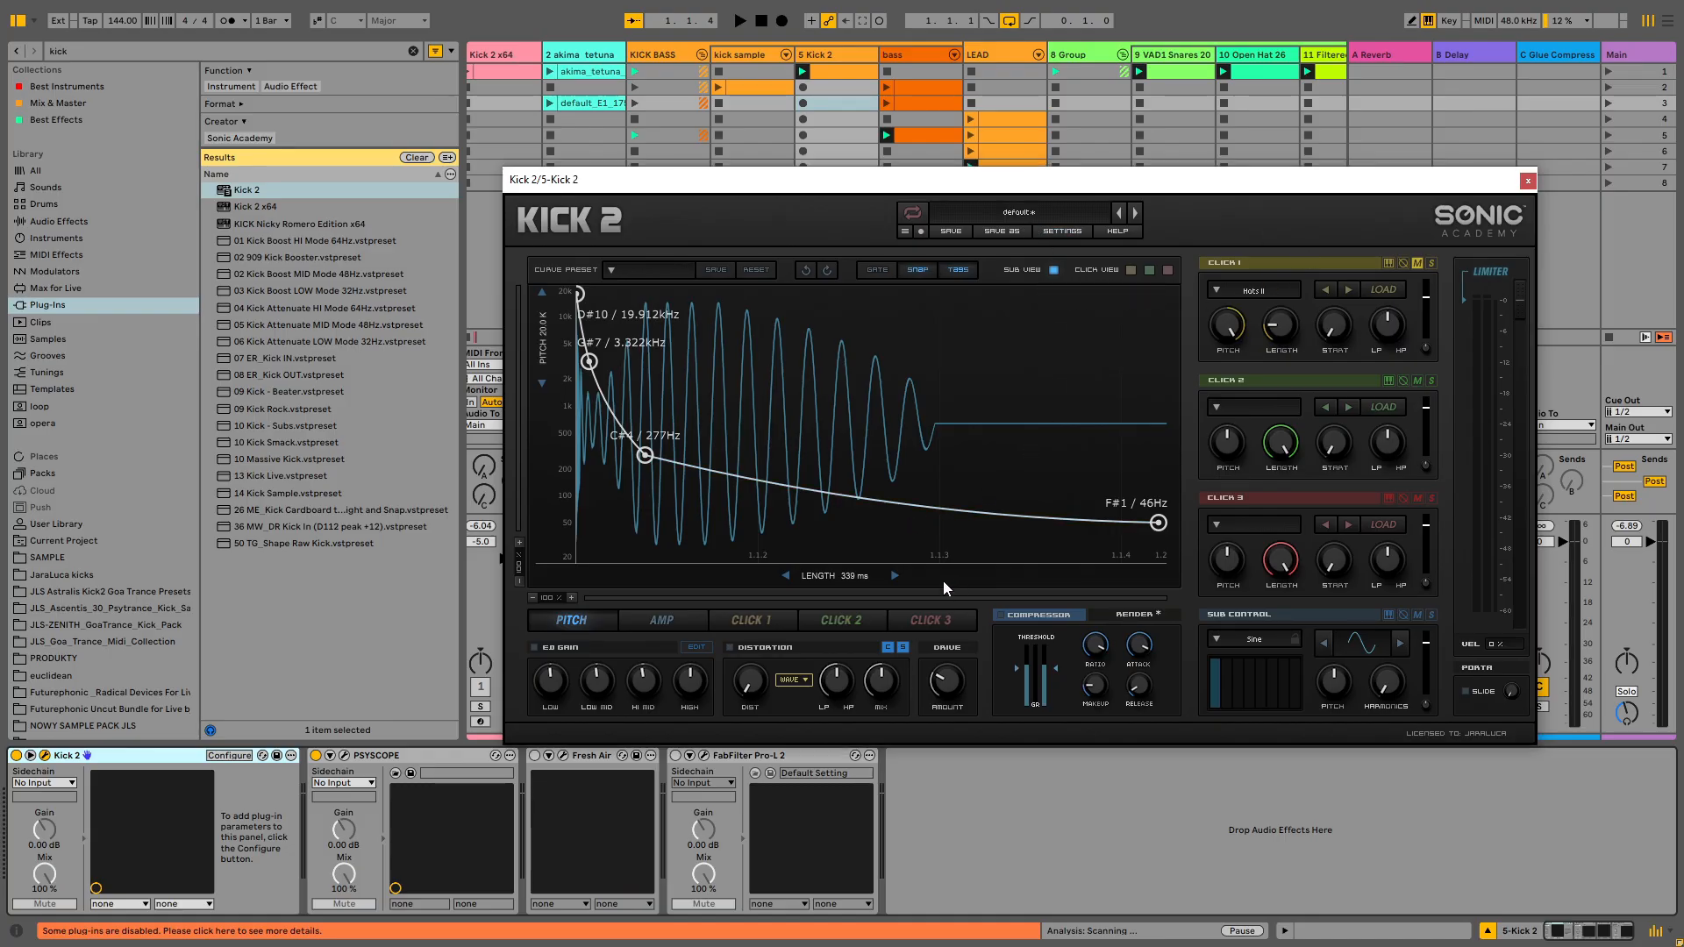
pyautogui.click(823, 58)
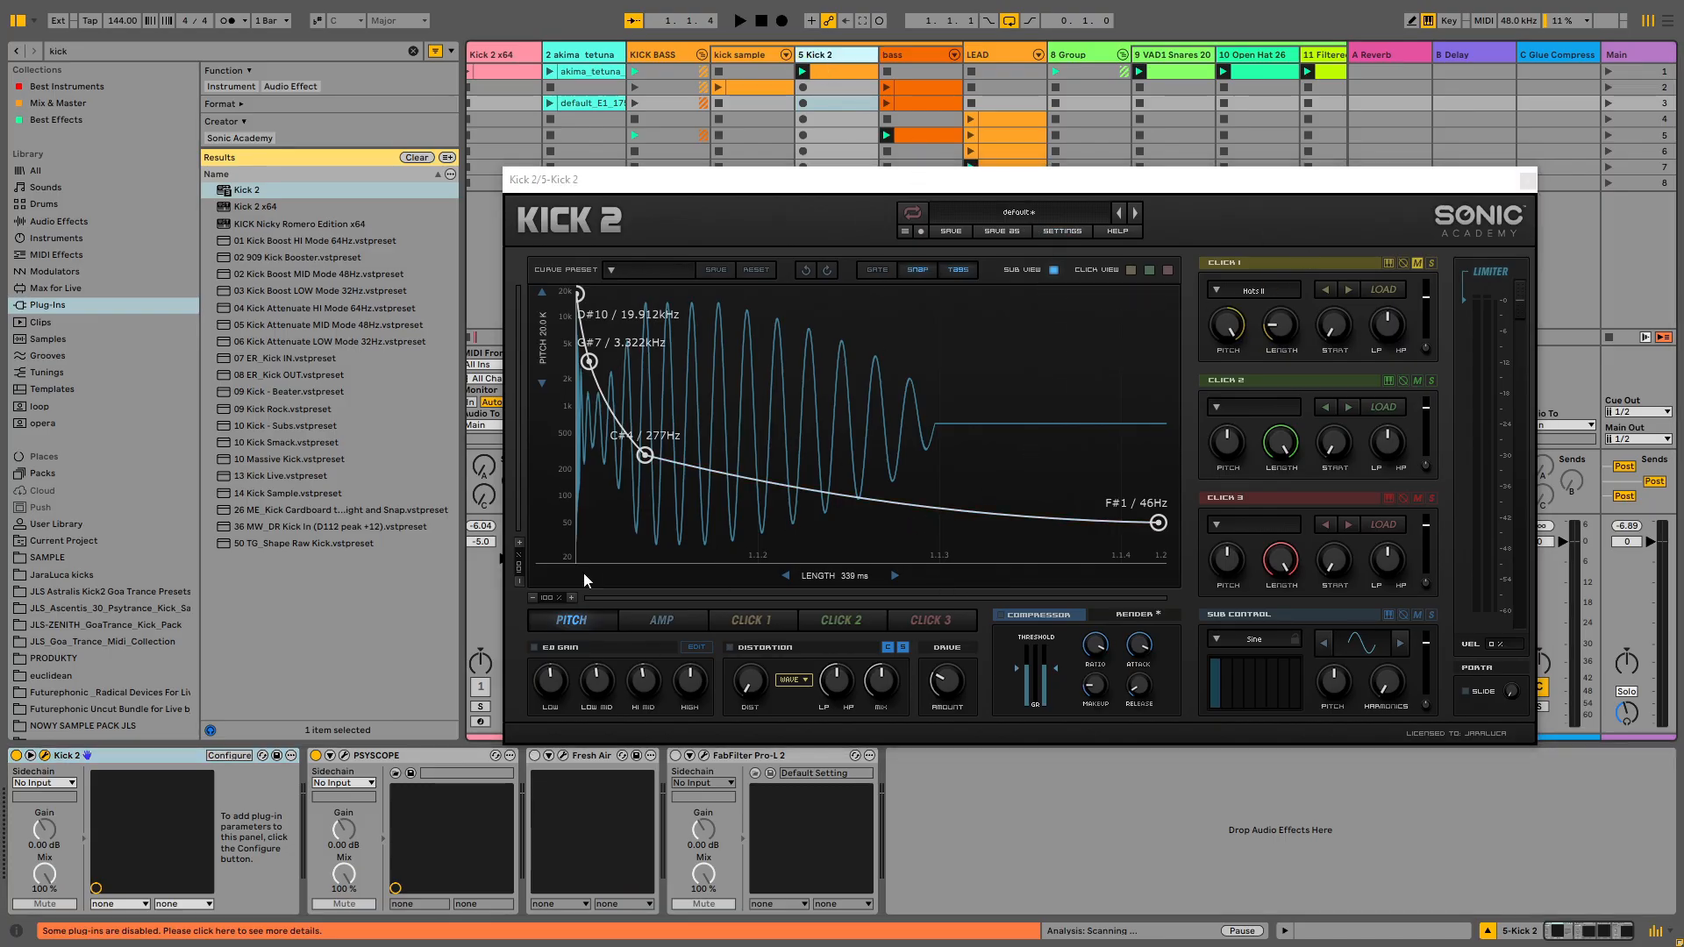
pyautogui.doubleClick(645, 456)
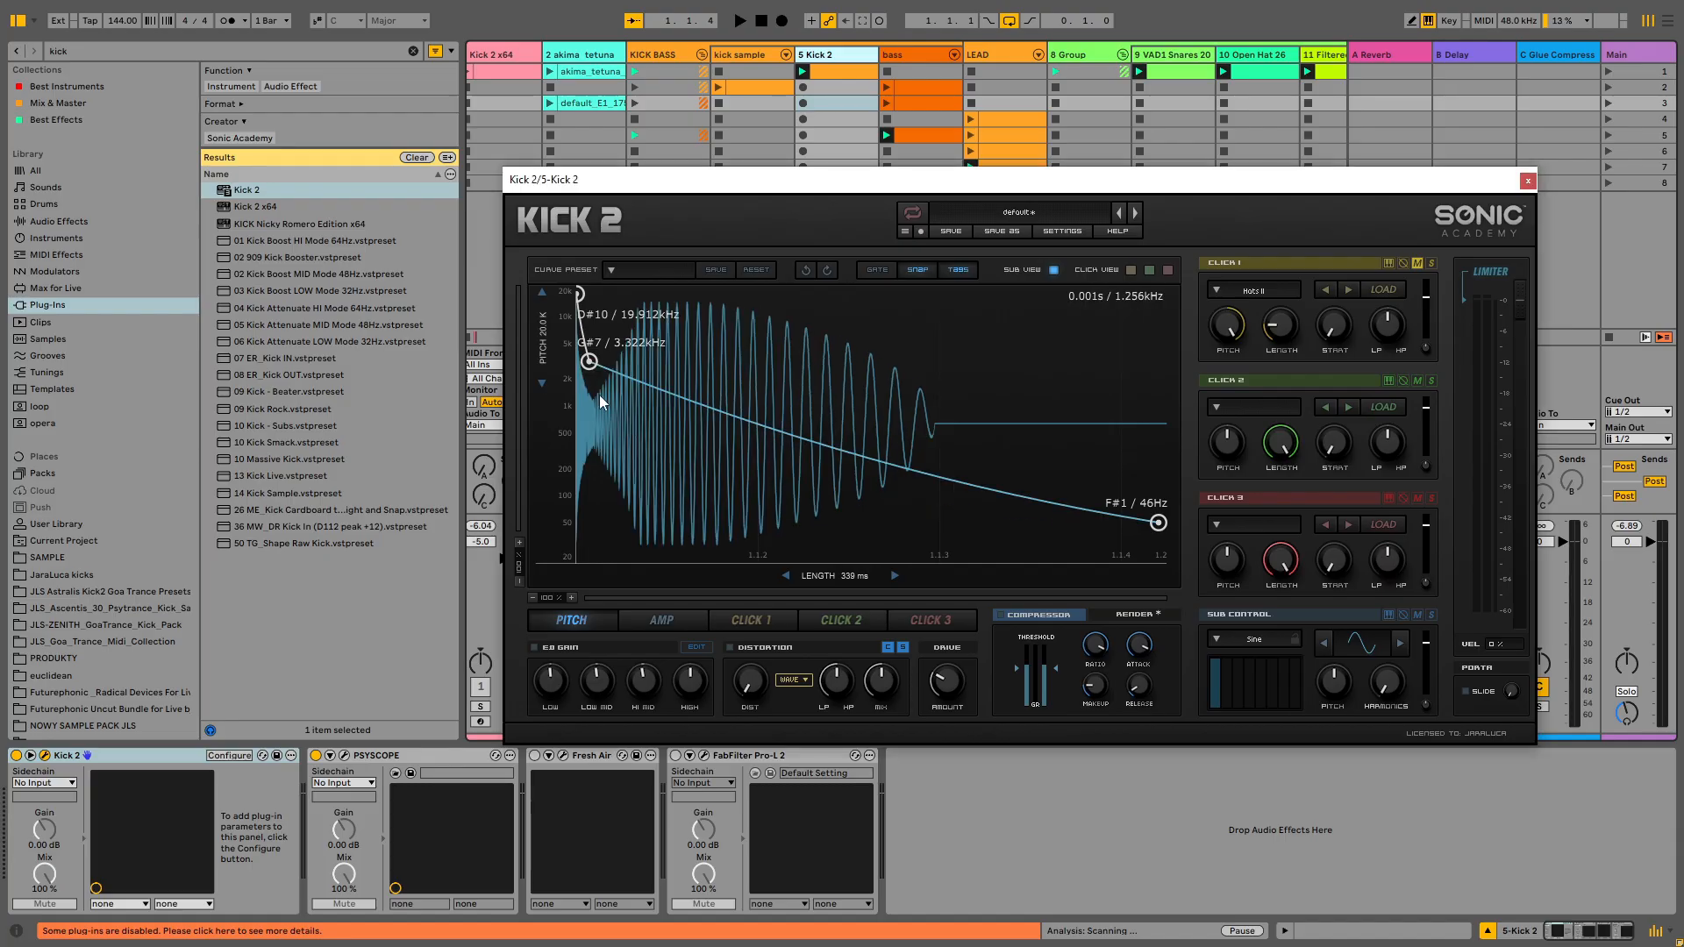
pyautogui.moveTo(591, 361); pyautogui.dragTo(593, 369)
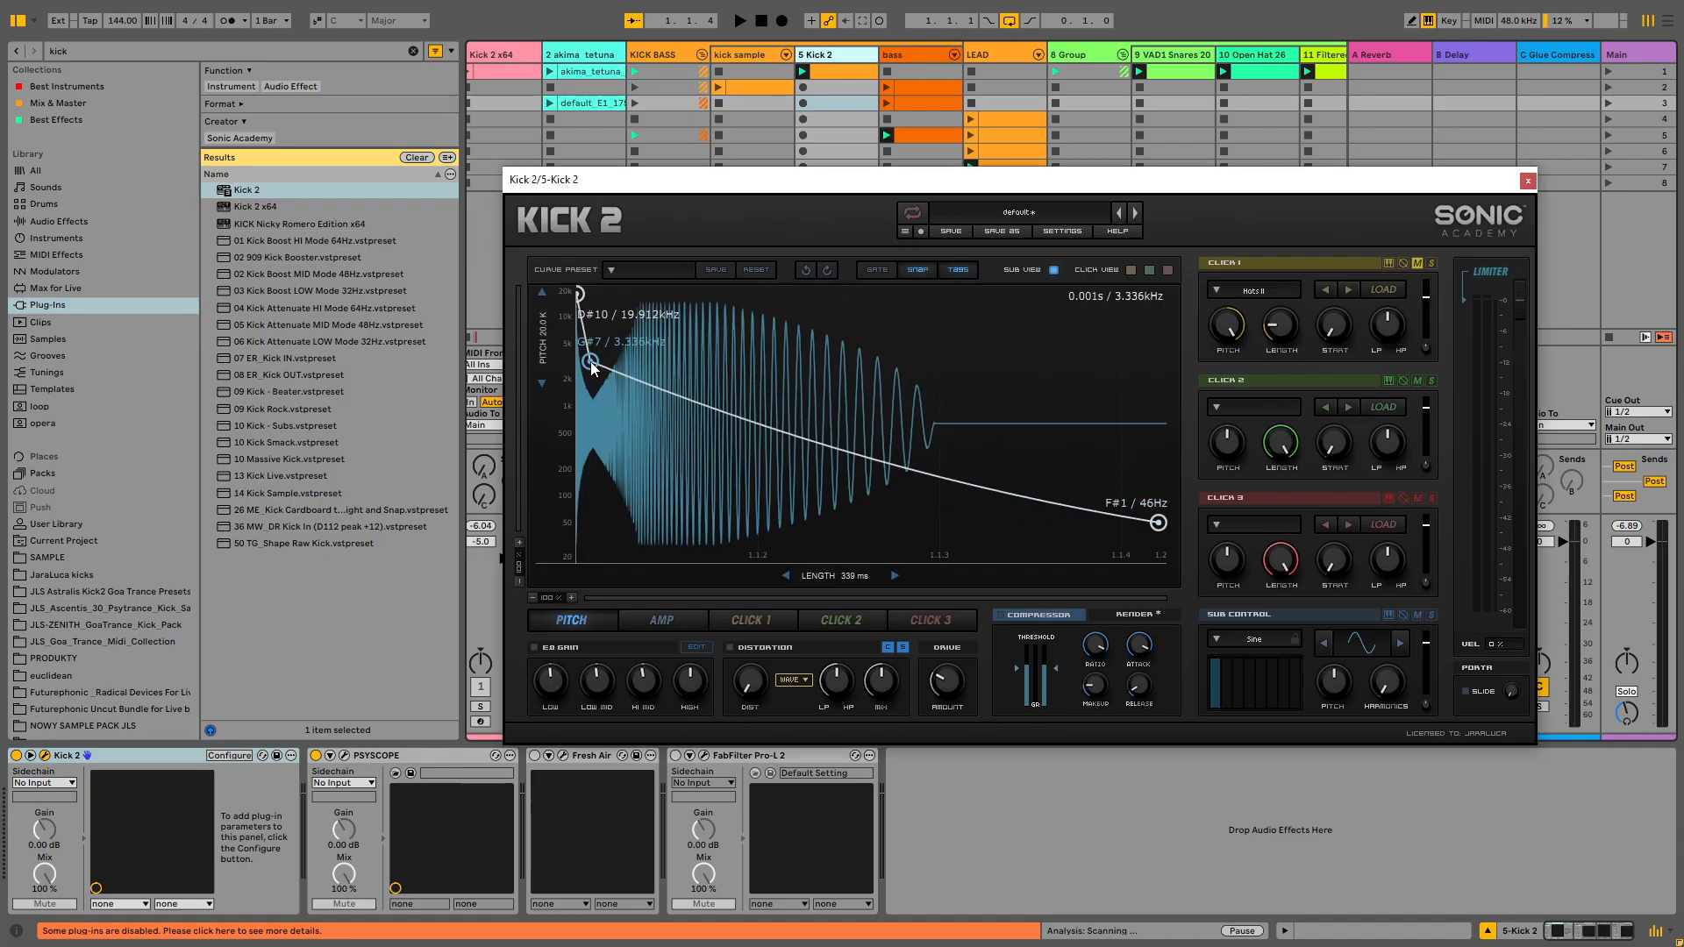
pyautogui.doubleClick(591, 362)
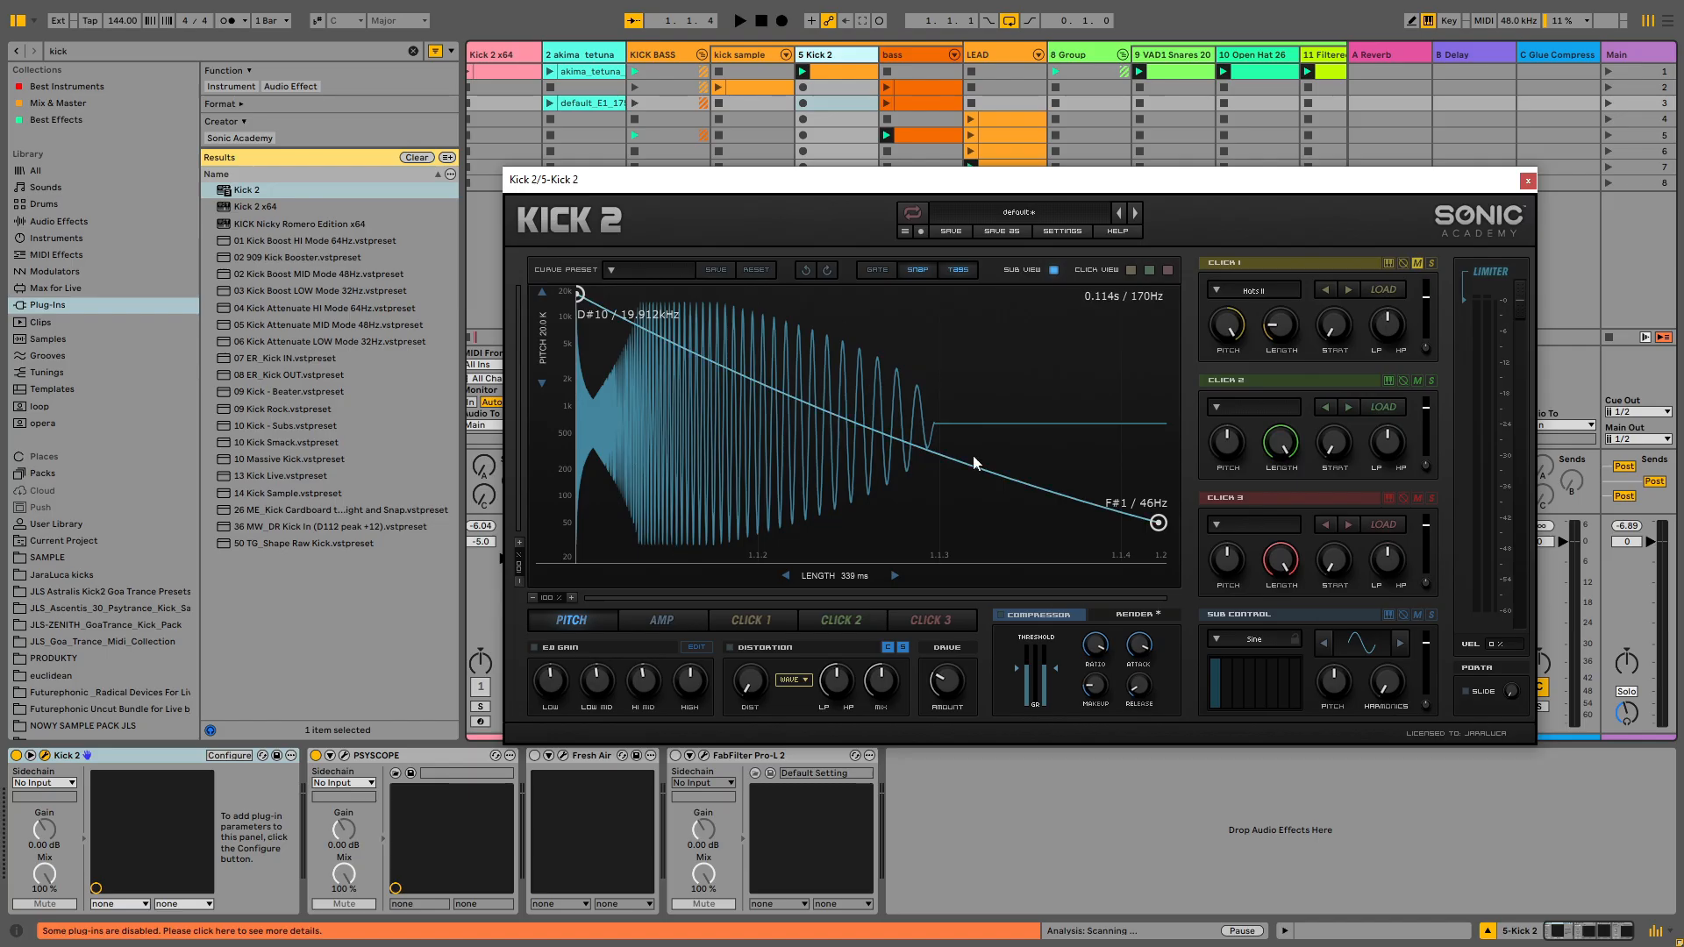
# Delete the amp envelope's middle point so the level holds at 1.00 before the release, and switch back to the pitch envelope
pyautogui.click(664, 621)
pyautogui.moveTo(855, 368); pyautogui.dragTo(858, 303)
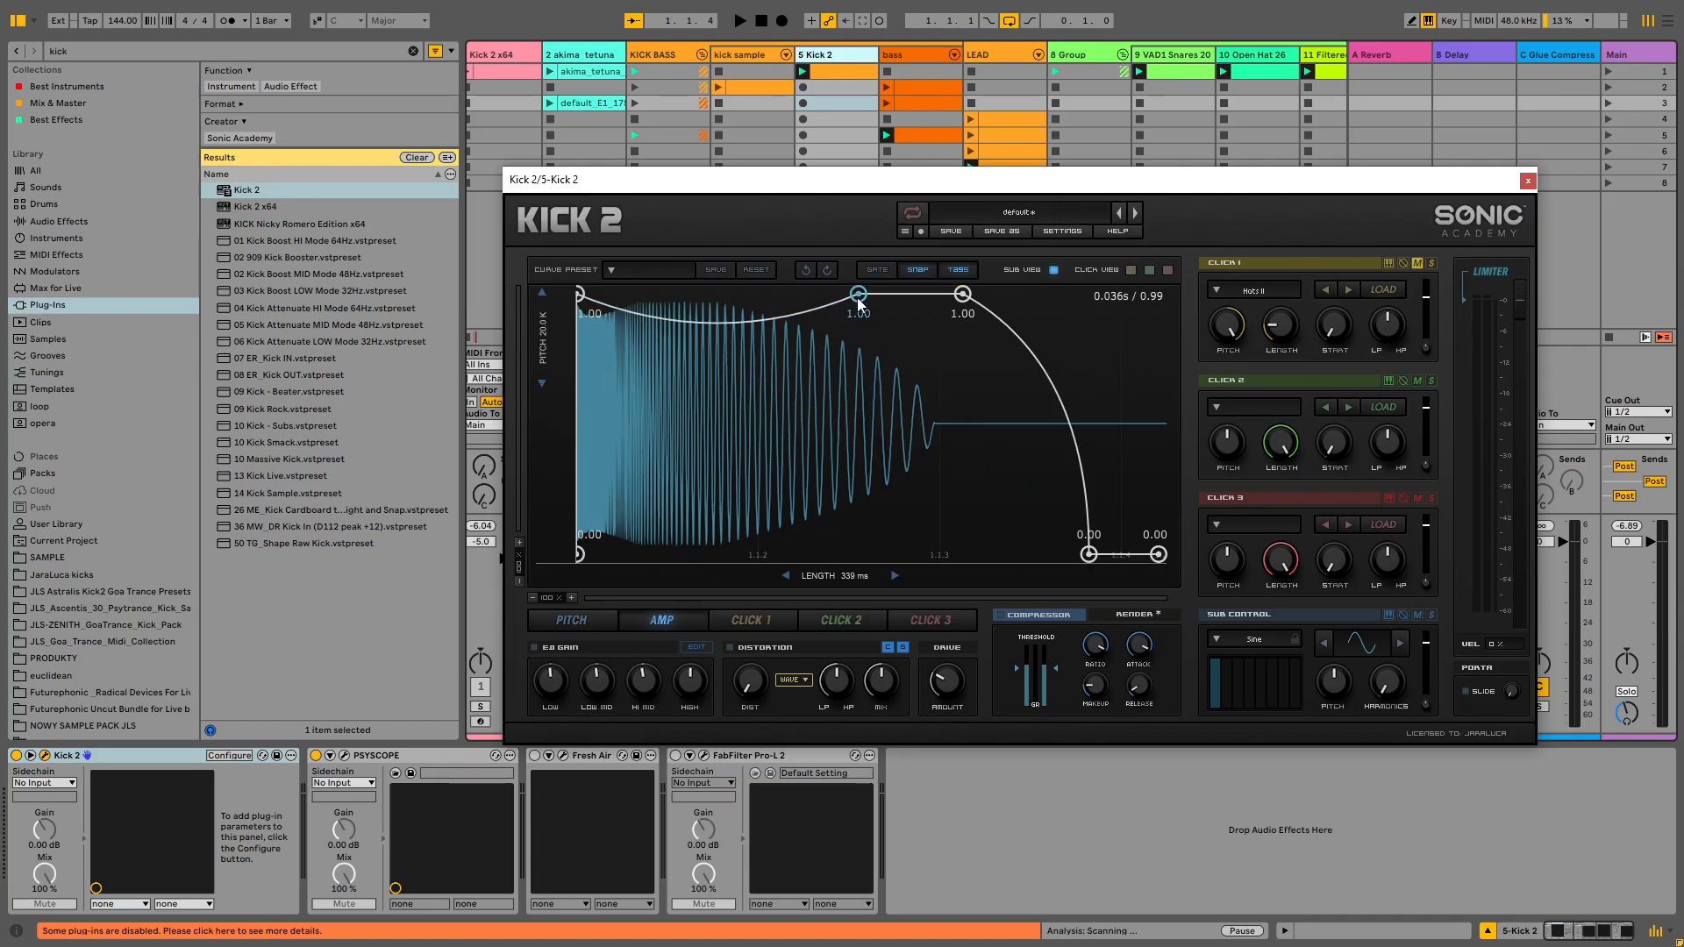
pyautogui.doubleClick(858, 295)
pyautogui.moveTo(1088, 554); pyautogui.dragTo(1093, 555)
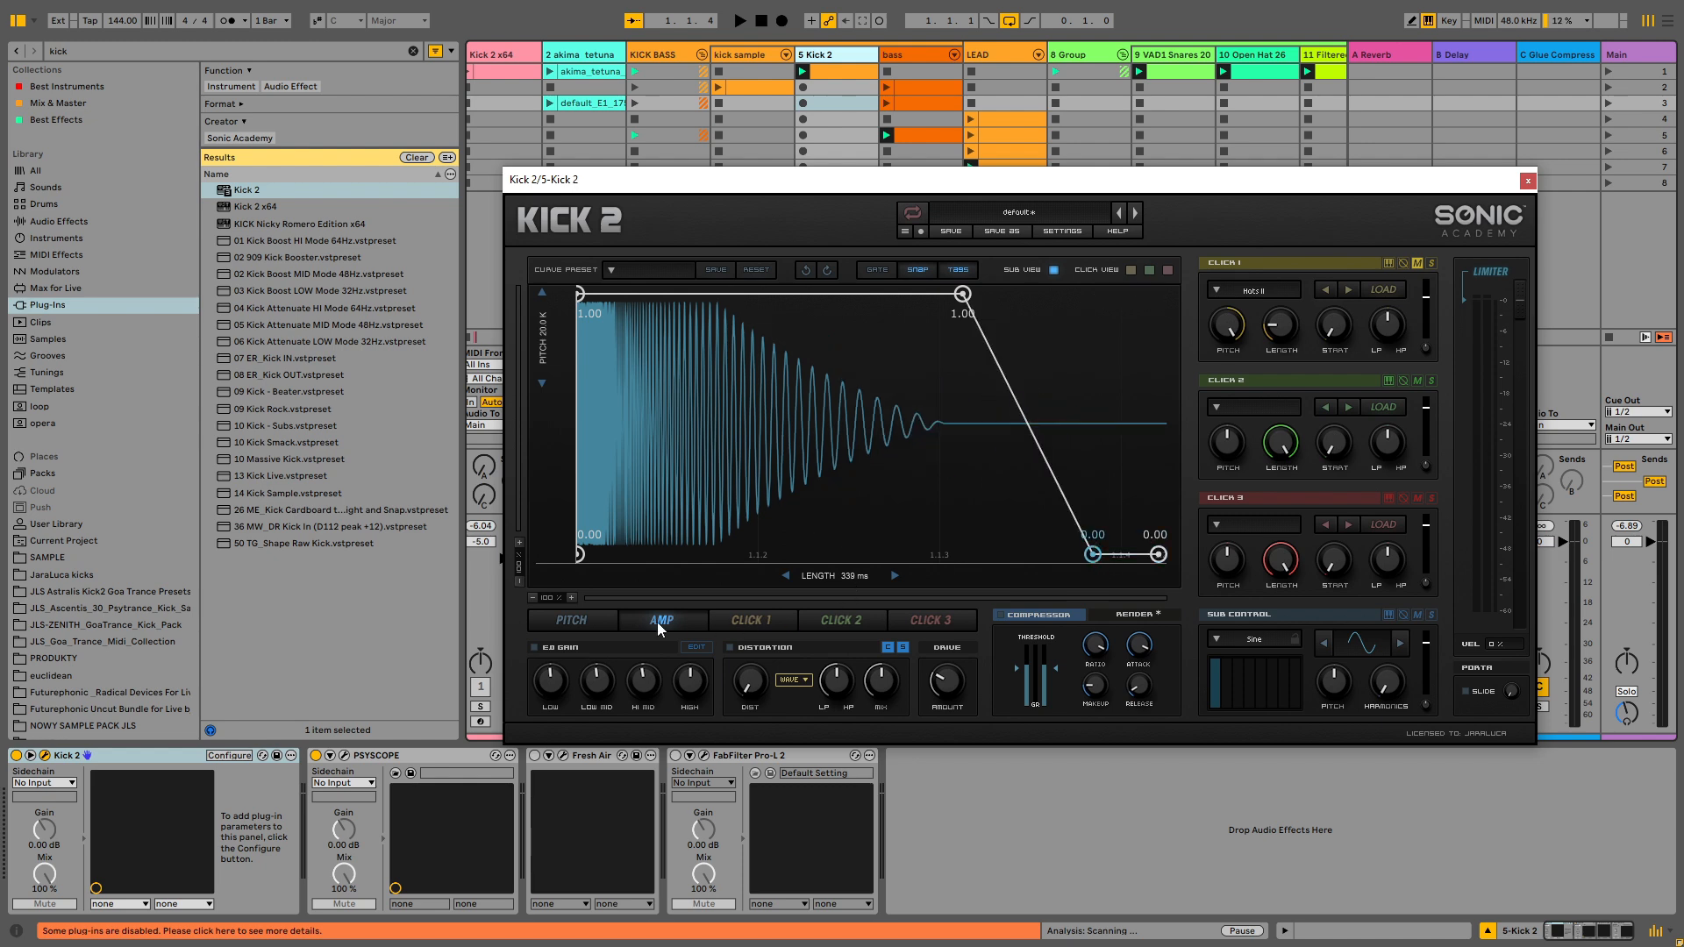
pyautogui.click(574, 621)
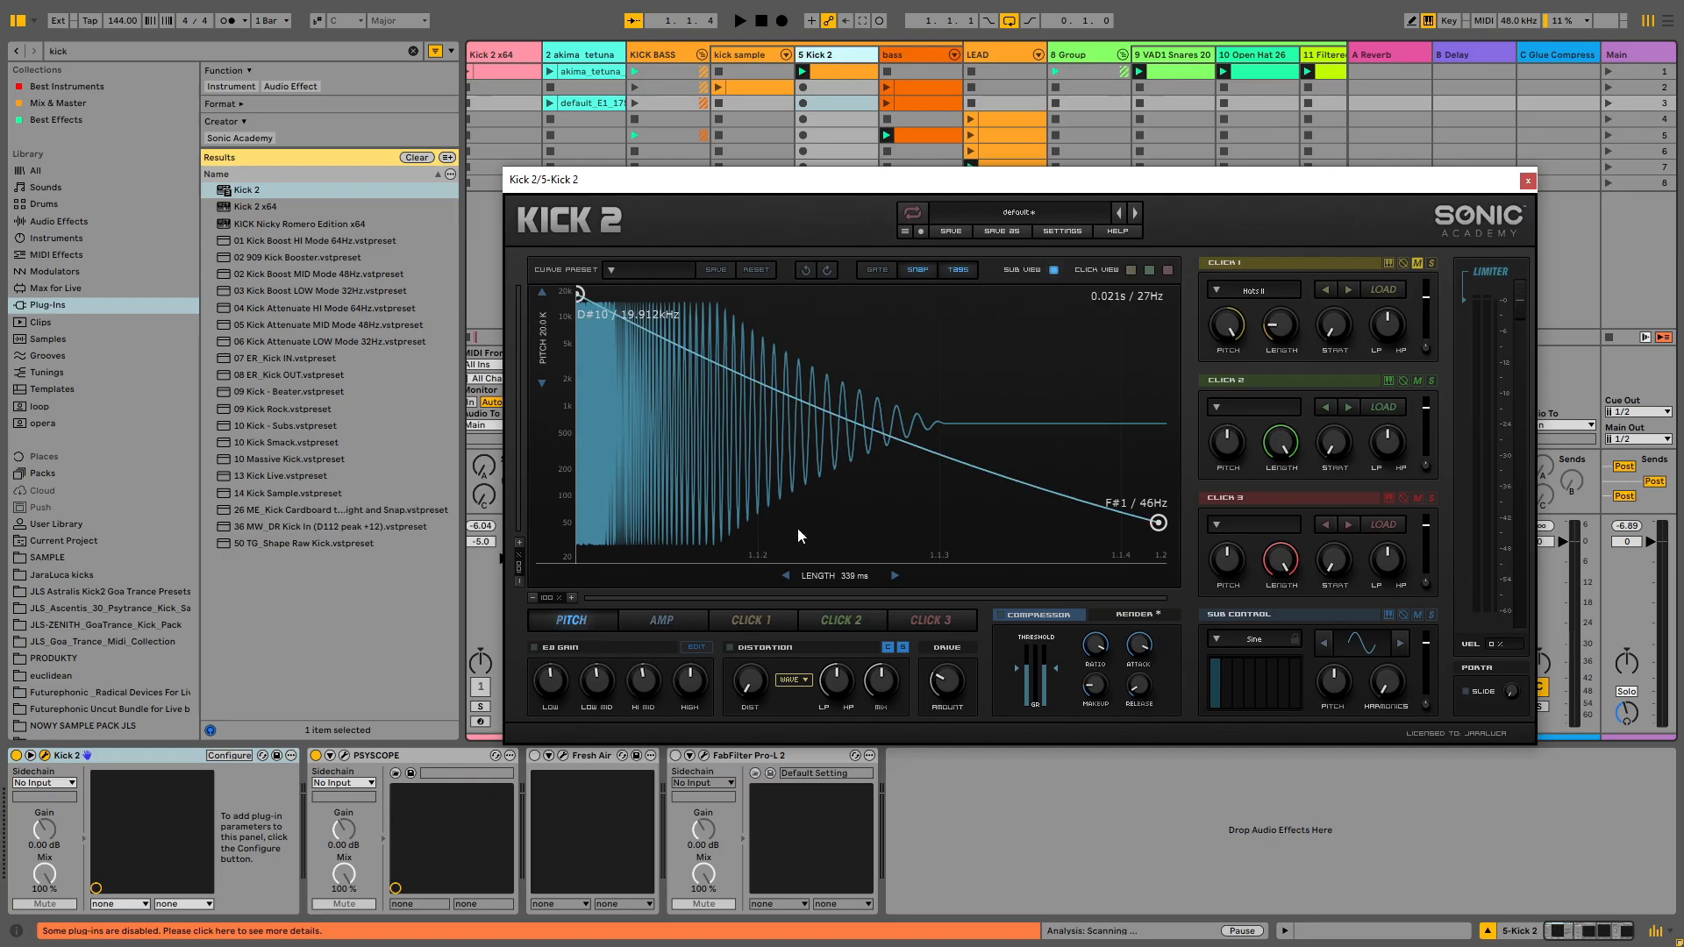
# Examine the kick's waveform in PSYSCOPE placed below the Kick 2 window, and close the scope
pyautogui.moveTo(983, 183); pyautogui.dragTo(834, 182)
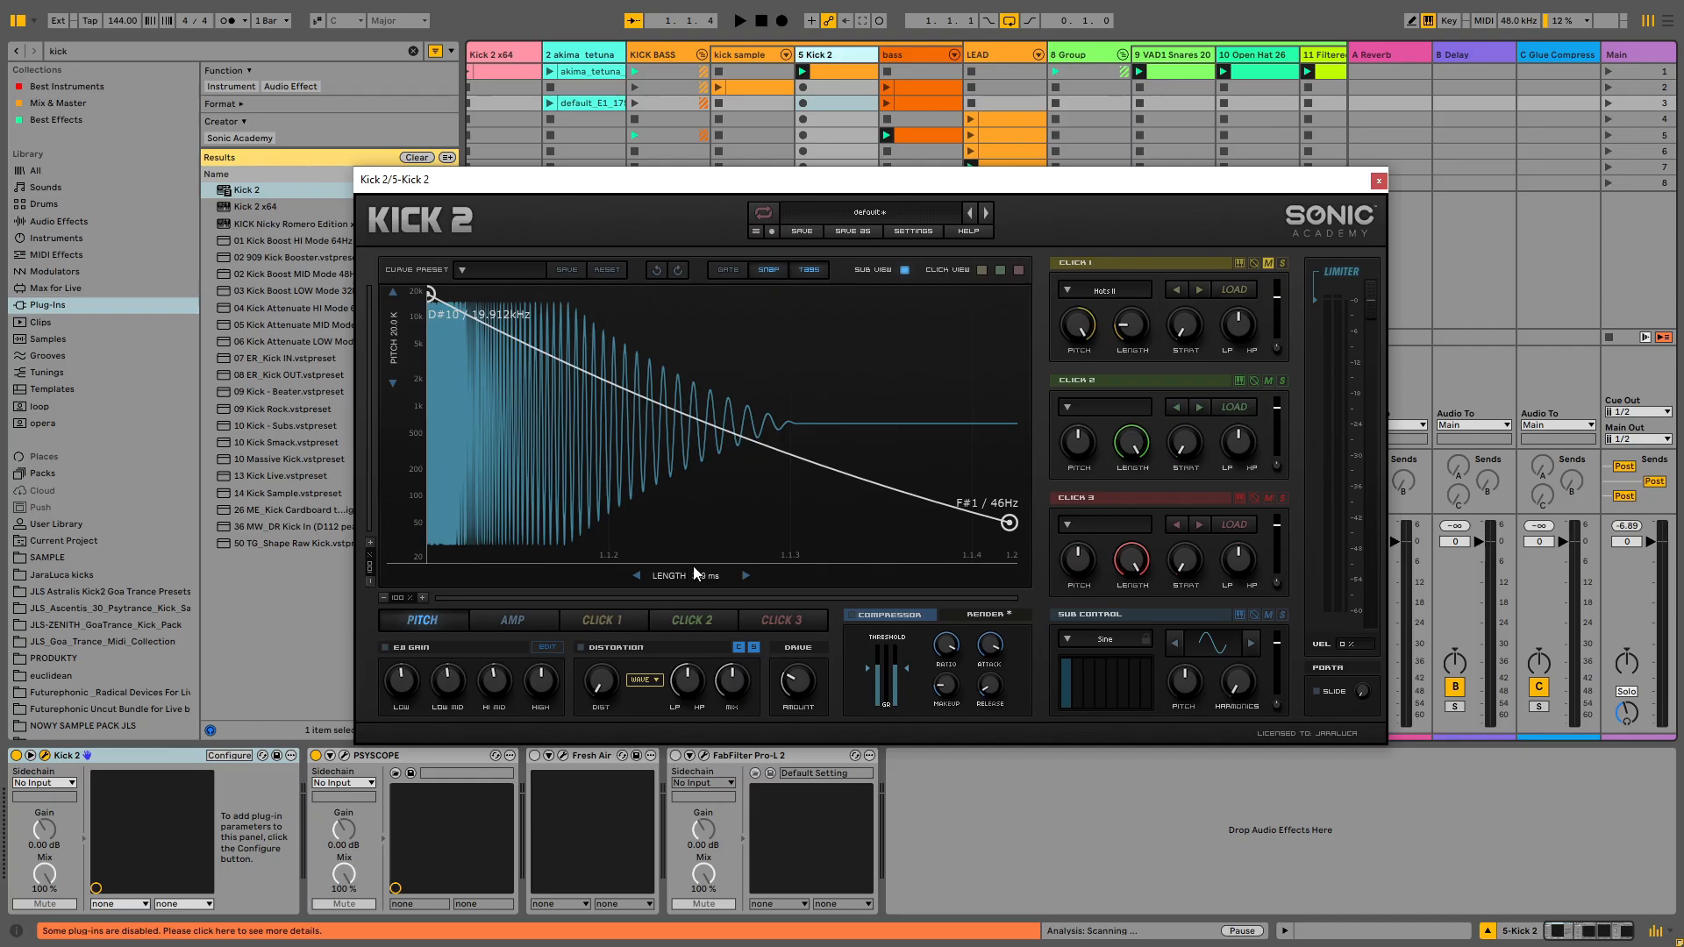
pyautogui.moveTo(834, 184)
pyautogui.mouseDown()
pyautogui.moveTo(860, 161)
pyautogui.moveTo(846, 155)
pyautogui.mouseUp()
pyautogui.click(342, 755)
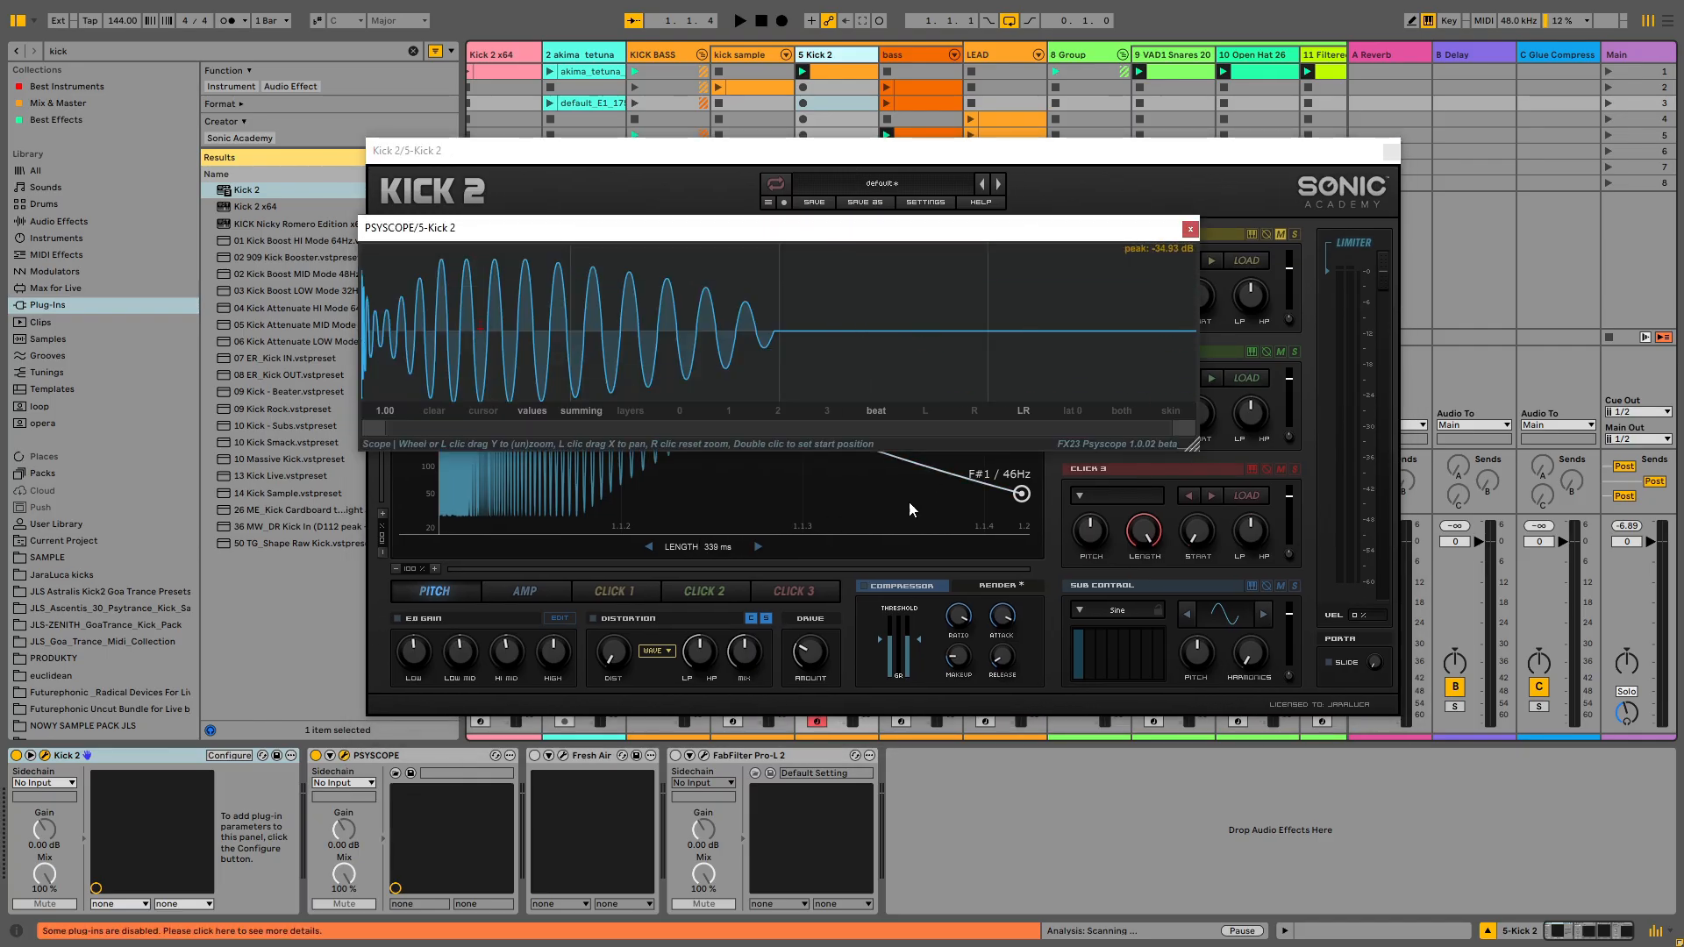
pyautogui.moveTo(823, 231); pyautogui.dragTo(983, 551)
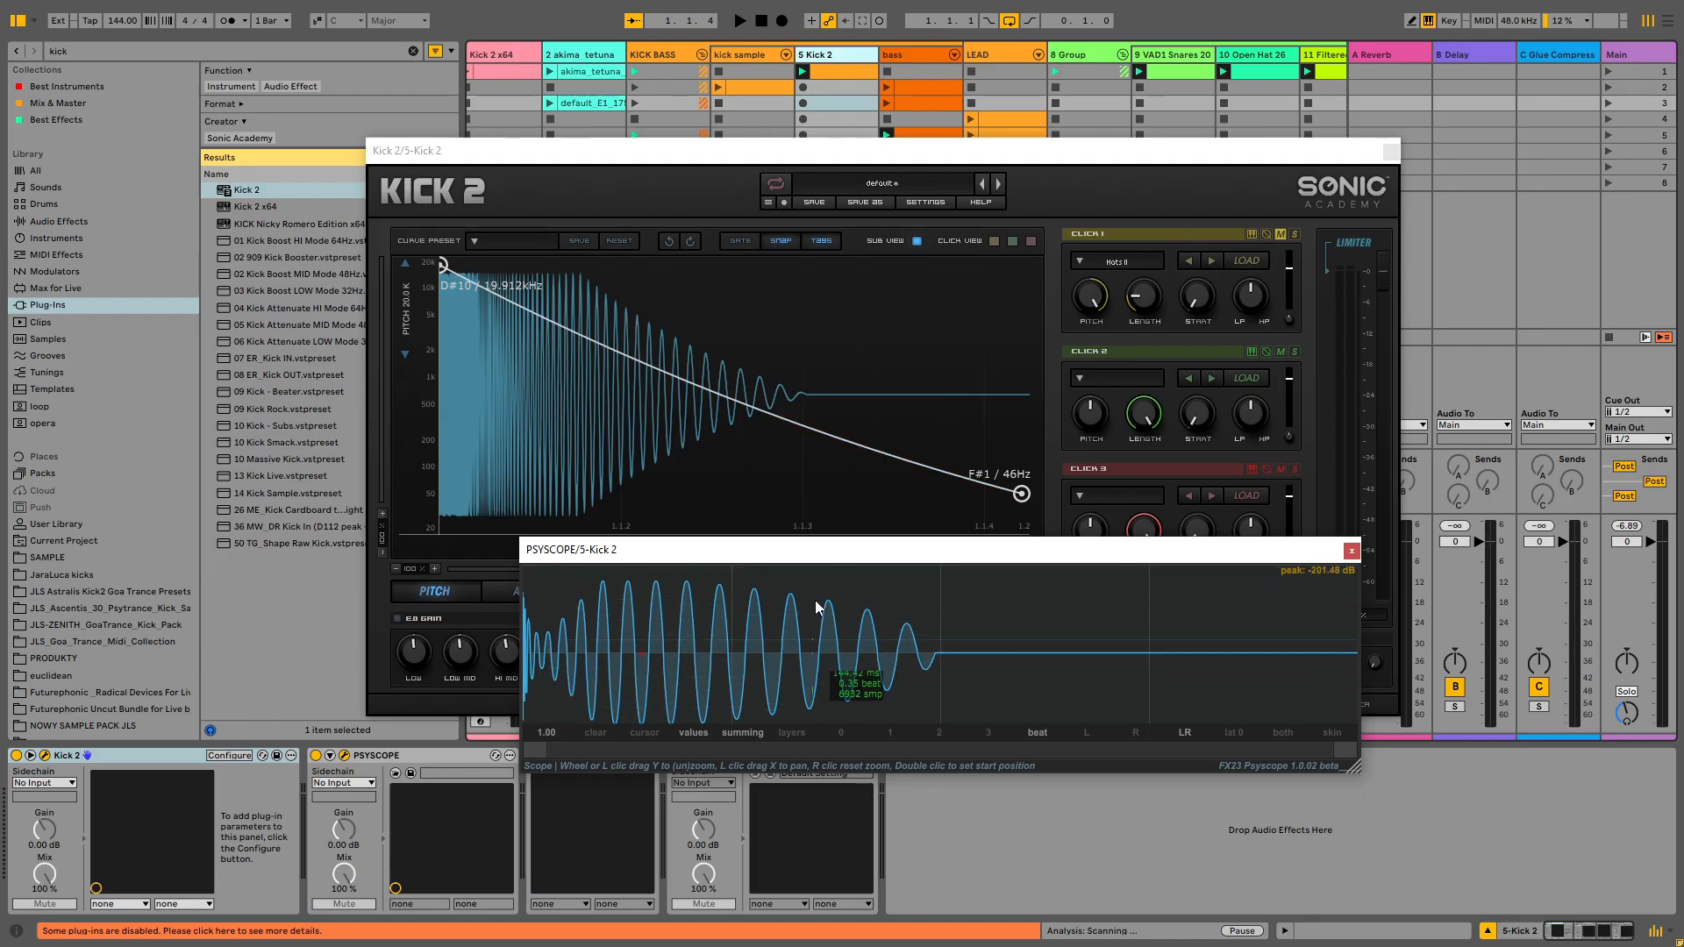
pyautogui.moveTo(931, 553); pyautogui.dragTo(804, 721)
pyautogui.moveTo(950, 151); pyautogui.dragTo(925, 63)
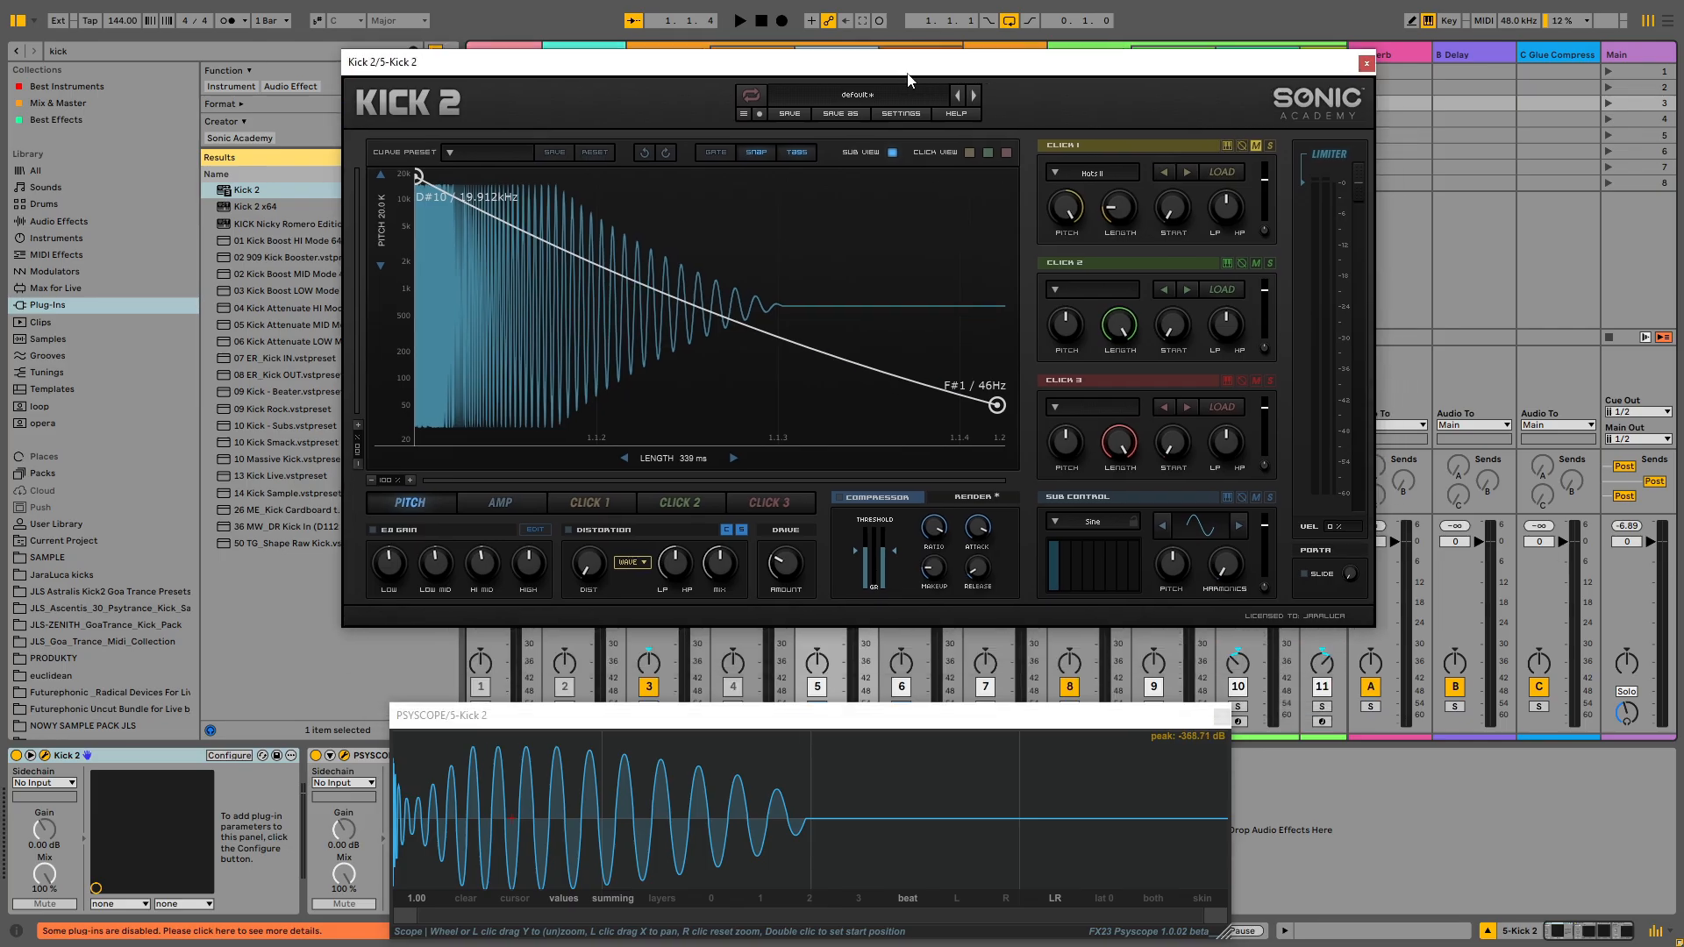
pyautogui.click(866, 710)
pyautogui.moveTo(866, 711); pyautogui.dragTo(881, 647)
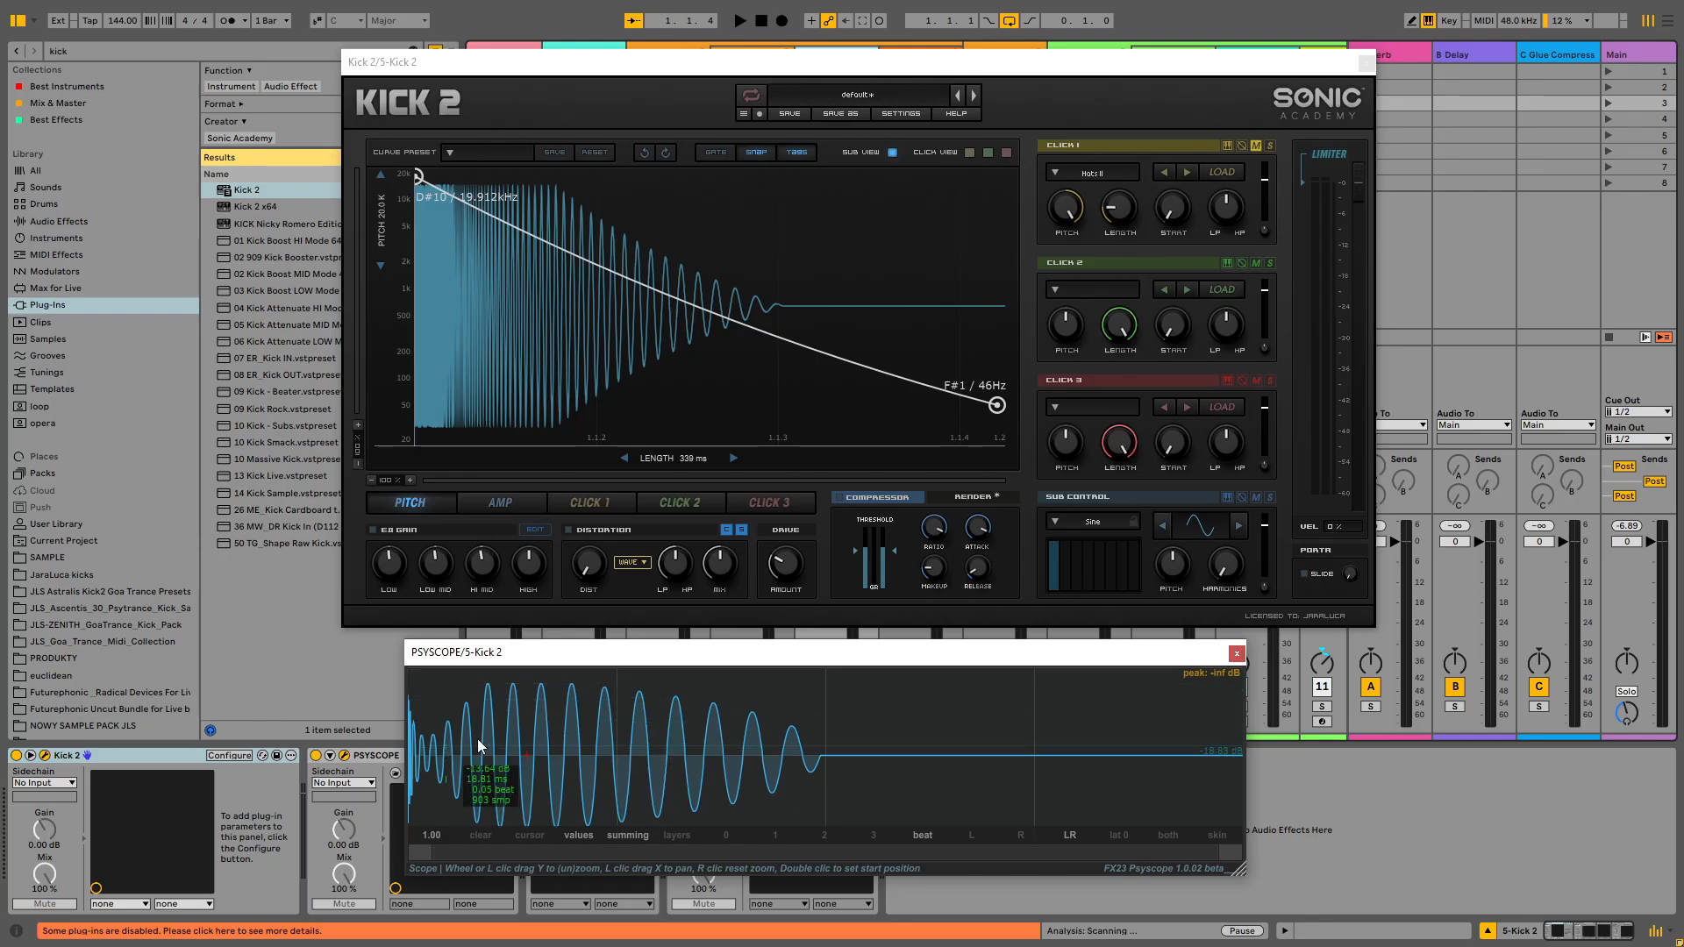
pyautogui.click(1237, 653)
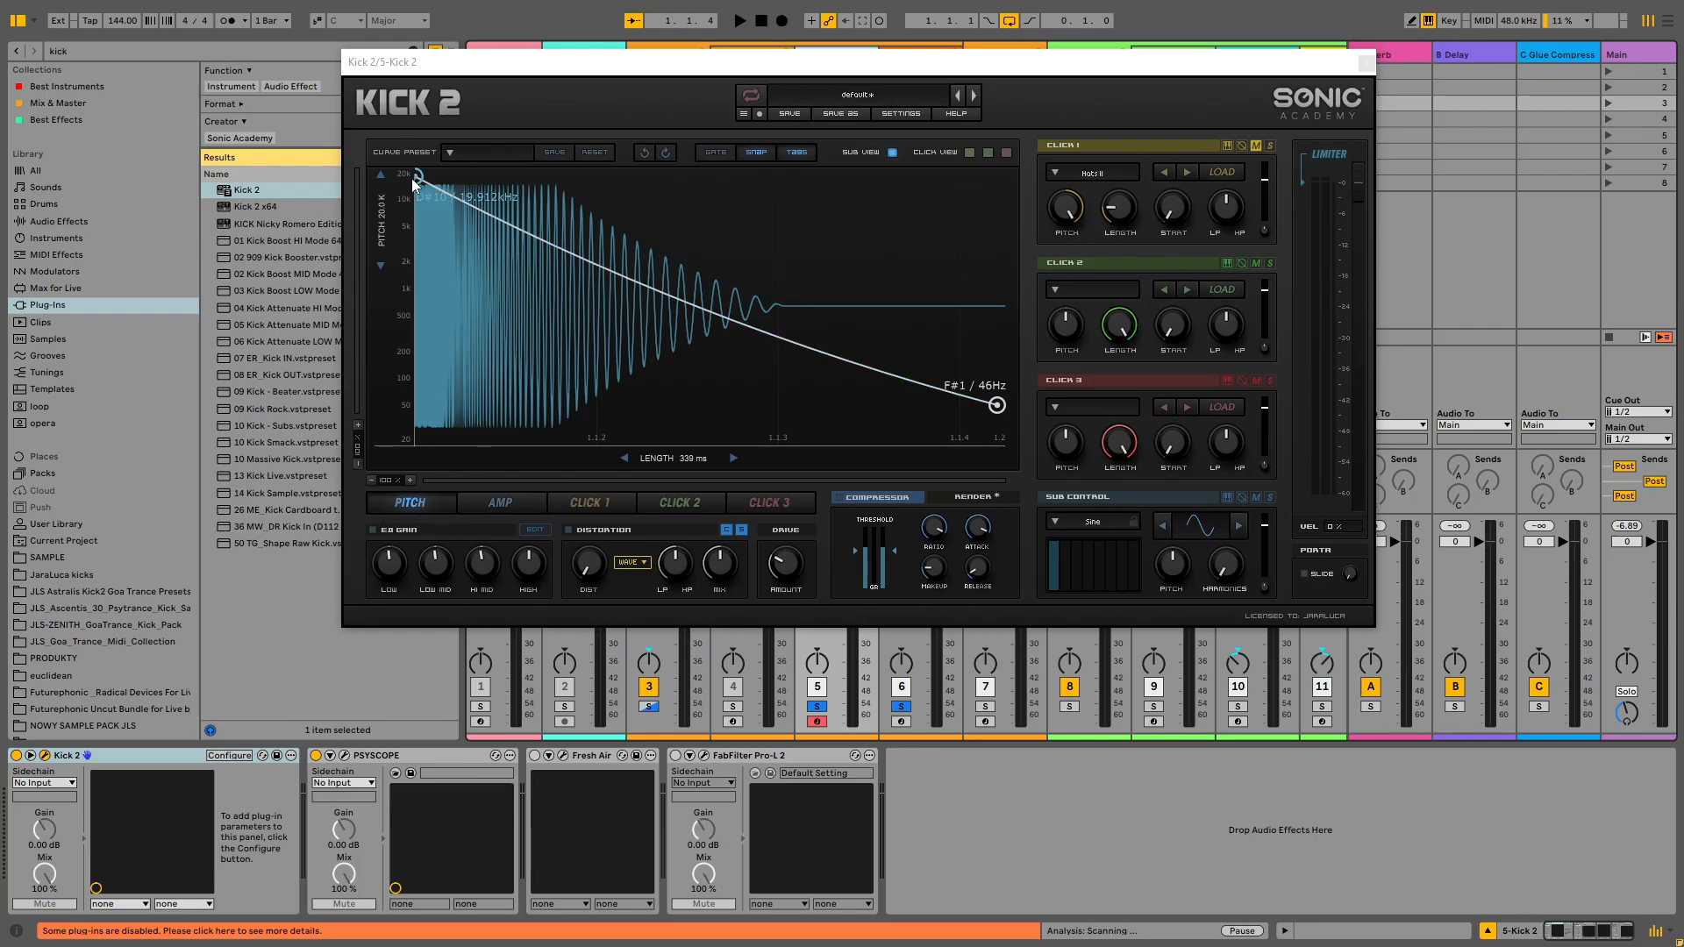
# Lower the amp envelope's start point to 0.98 and add two points between it and the full-level point
pyautogui.click(498, 506)
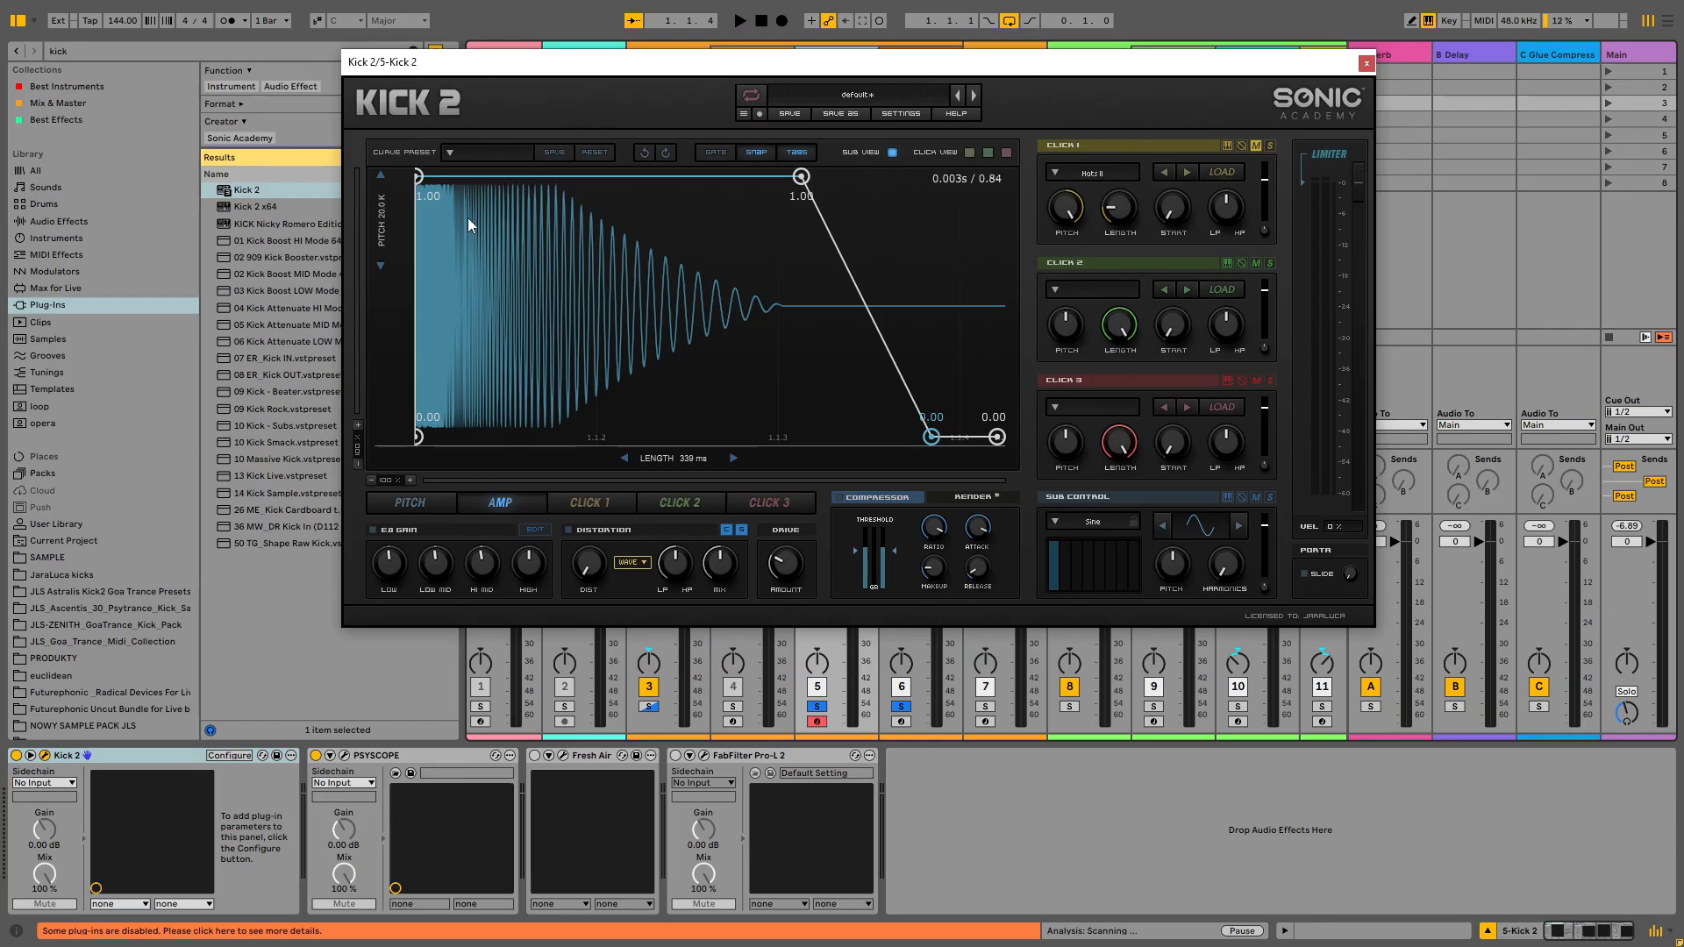
pyautogui.moveTo(418, 186)
pyautogui.mouseDown()
pyautogui.moveTo(471, 200)
pyautogui.moveTo(456, 220)
pyautogui.moveTo(369, 203)
pyautogui.moveTo(430, 210)
pyautogui.moveTo(355, 216)
pyautogui.moveTo(390, 192)
pyautogui.mouseUp()
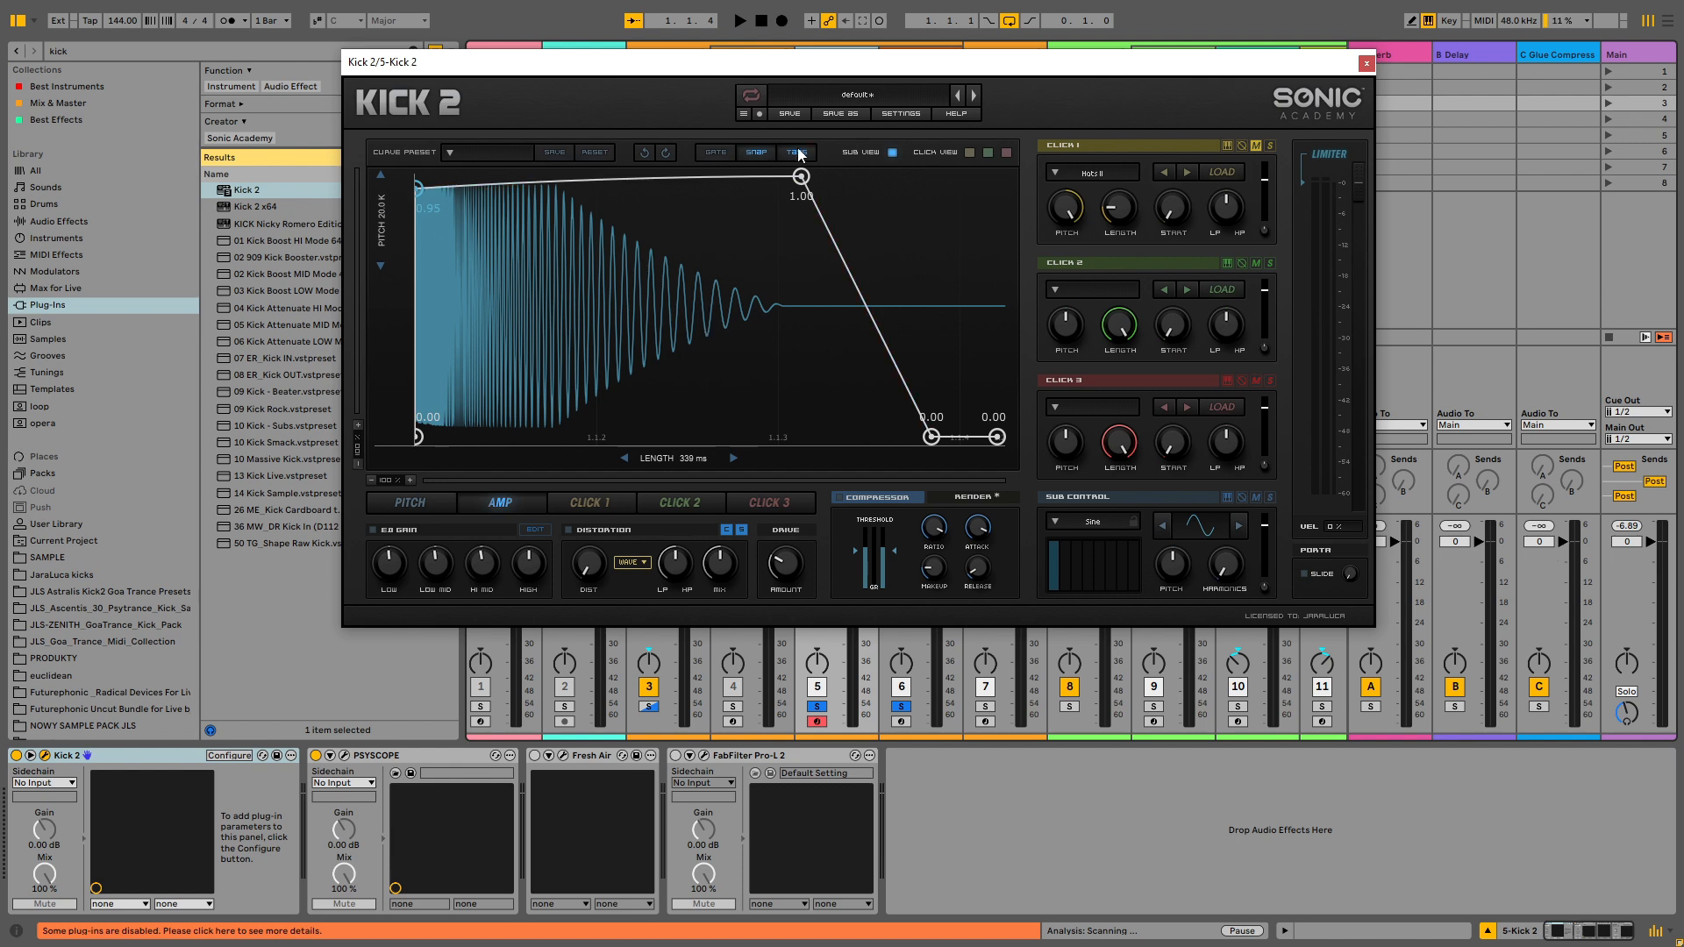
pyautogui.moveTo(416, 187); pyautogui.dragTo(416, 181)
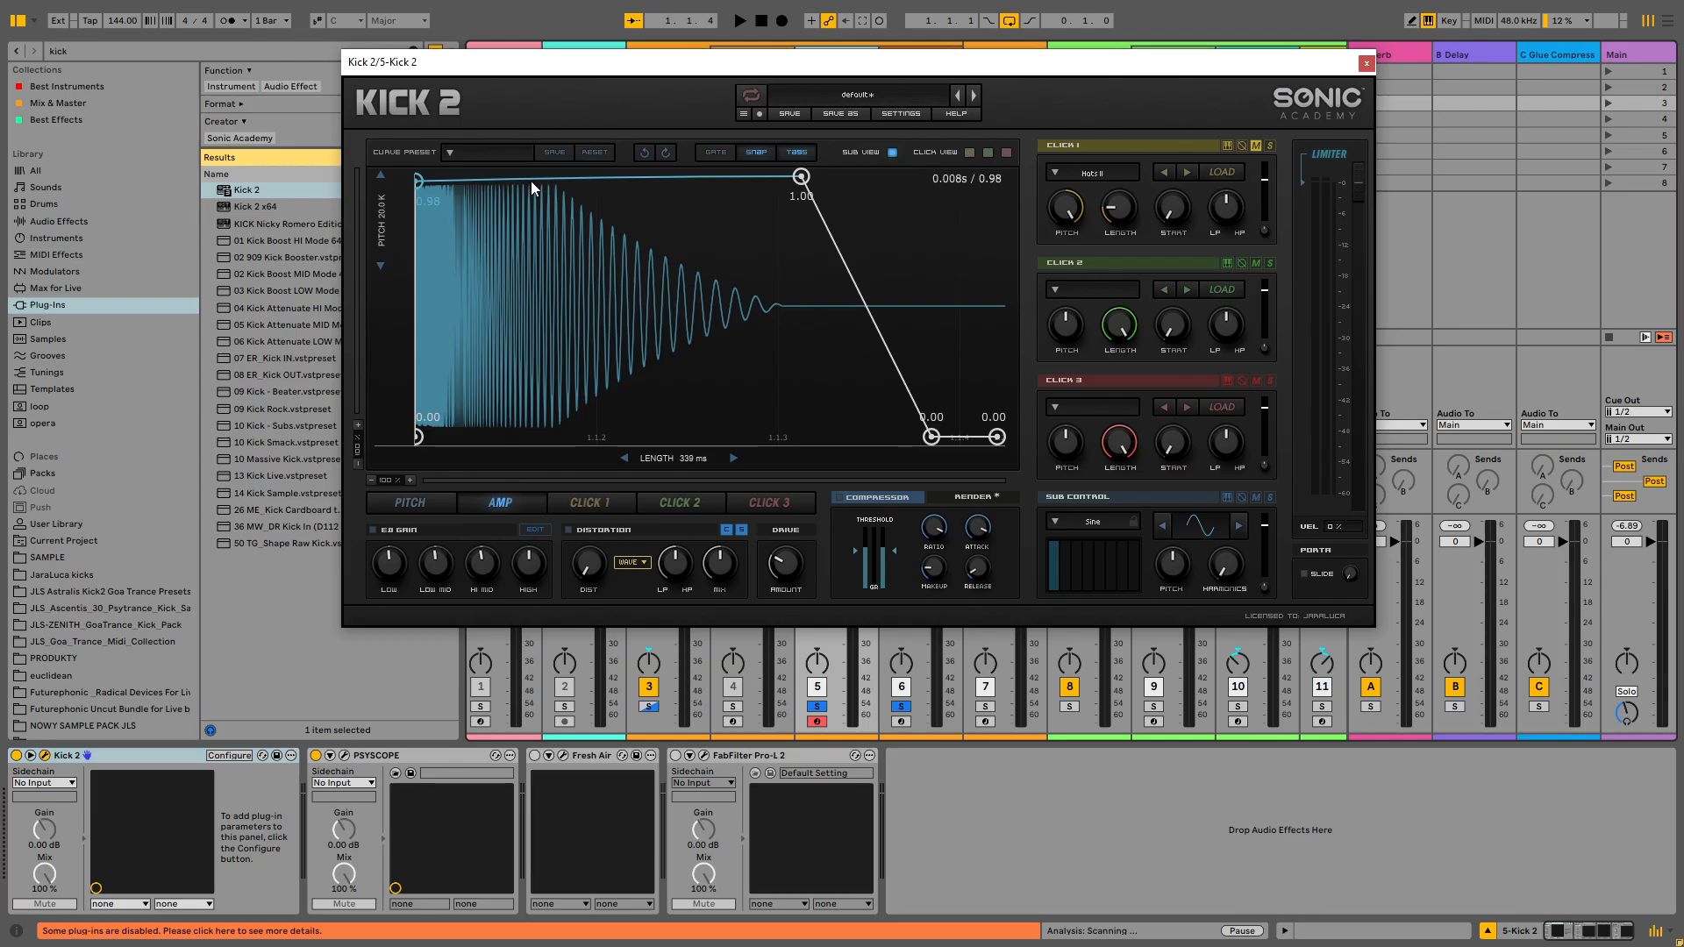
pyautogui.doubleClick(524, 181)
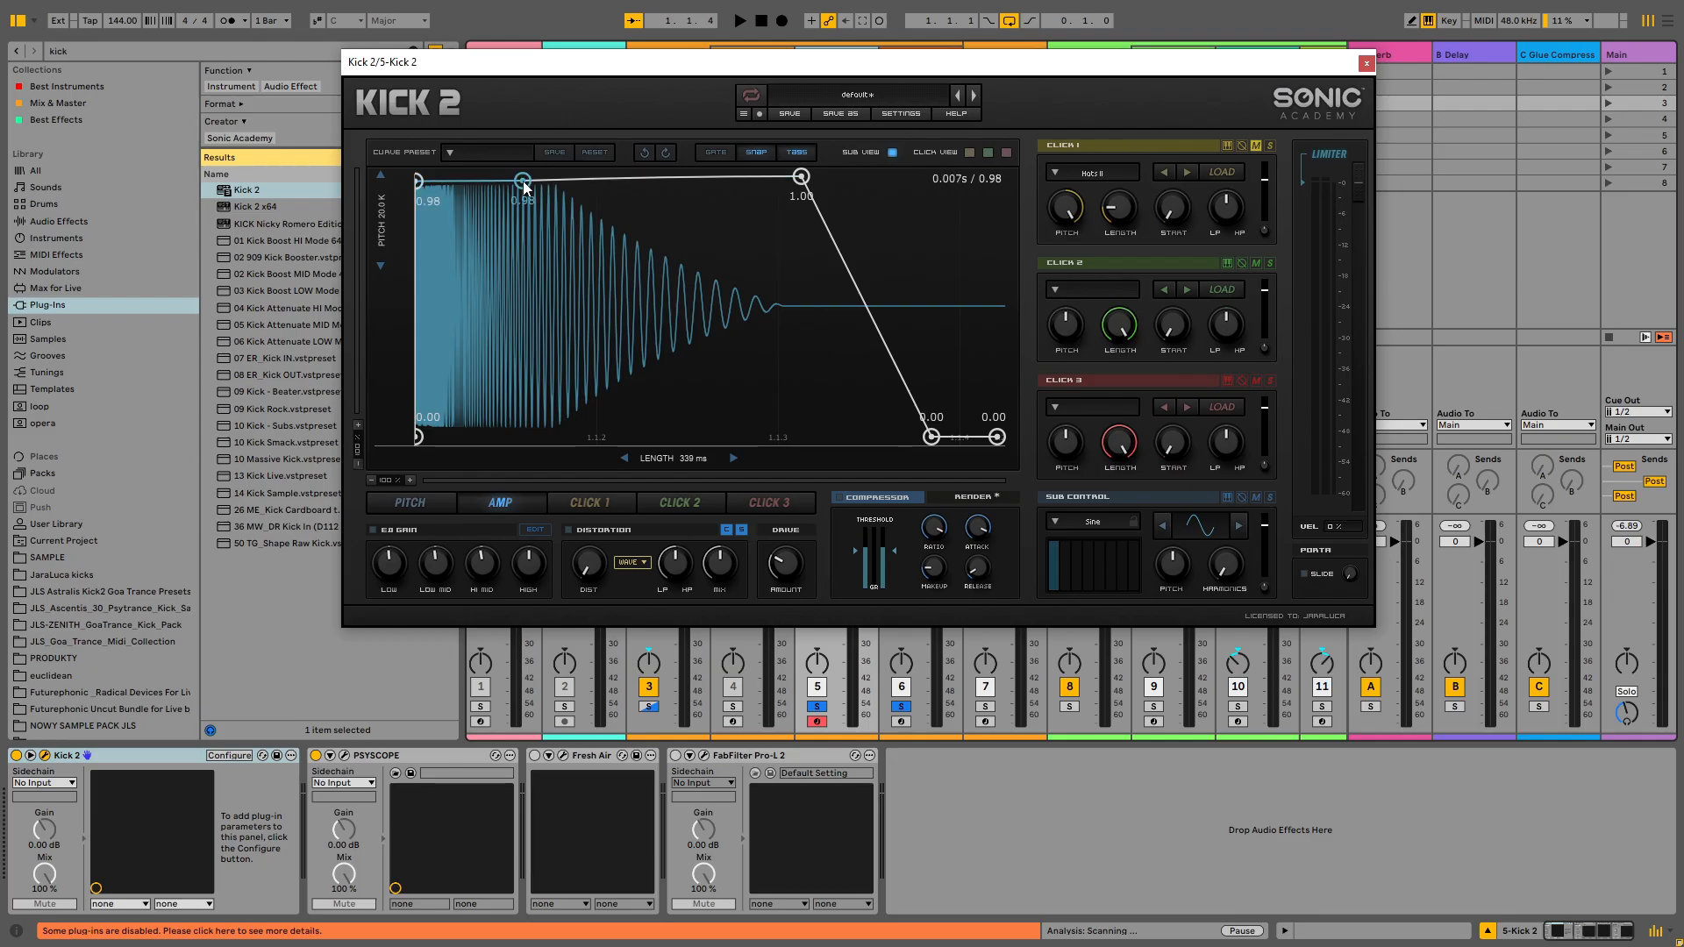
pyautogui.doubleClick(653, 179)
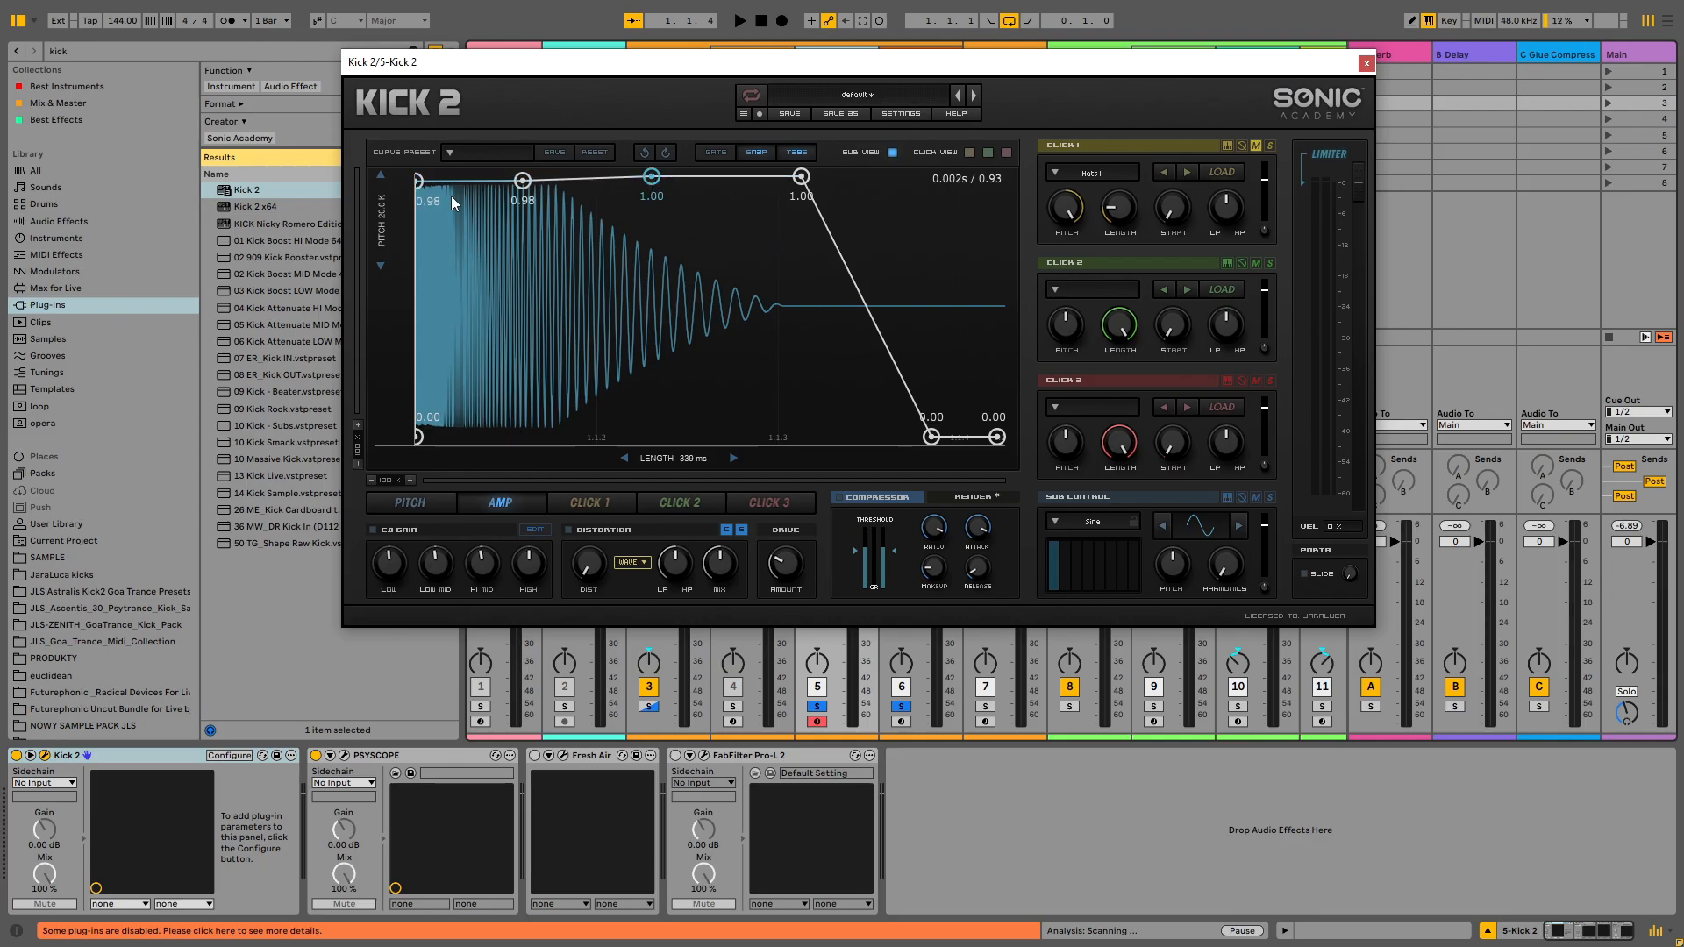
# Shape a curved dip to about 0.20 at the amp envelope's first added point and set the second added point to about 0.98
pyautogui.moveTo(526, 183); pyautogui.dragTo(536, 409)
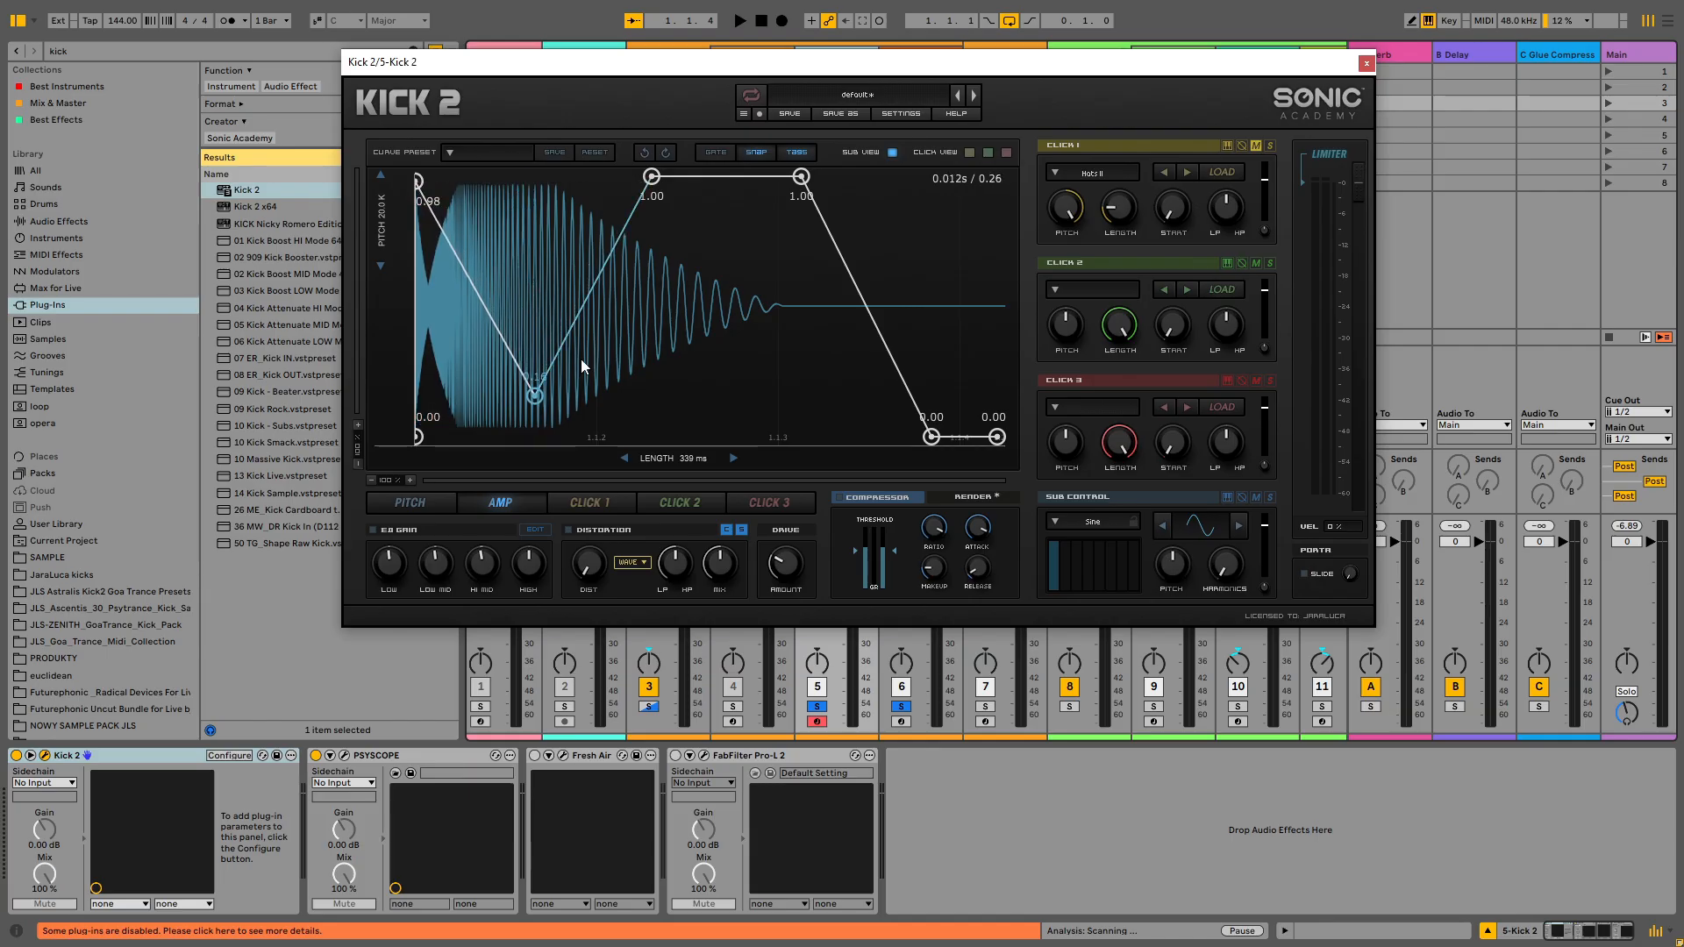
pyautogui.moveTo(653, 179); pyautogui.dragTo(707, 182)
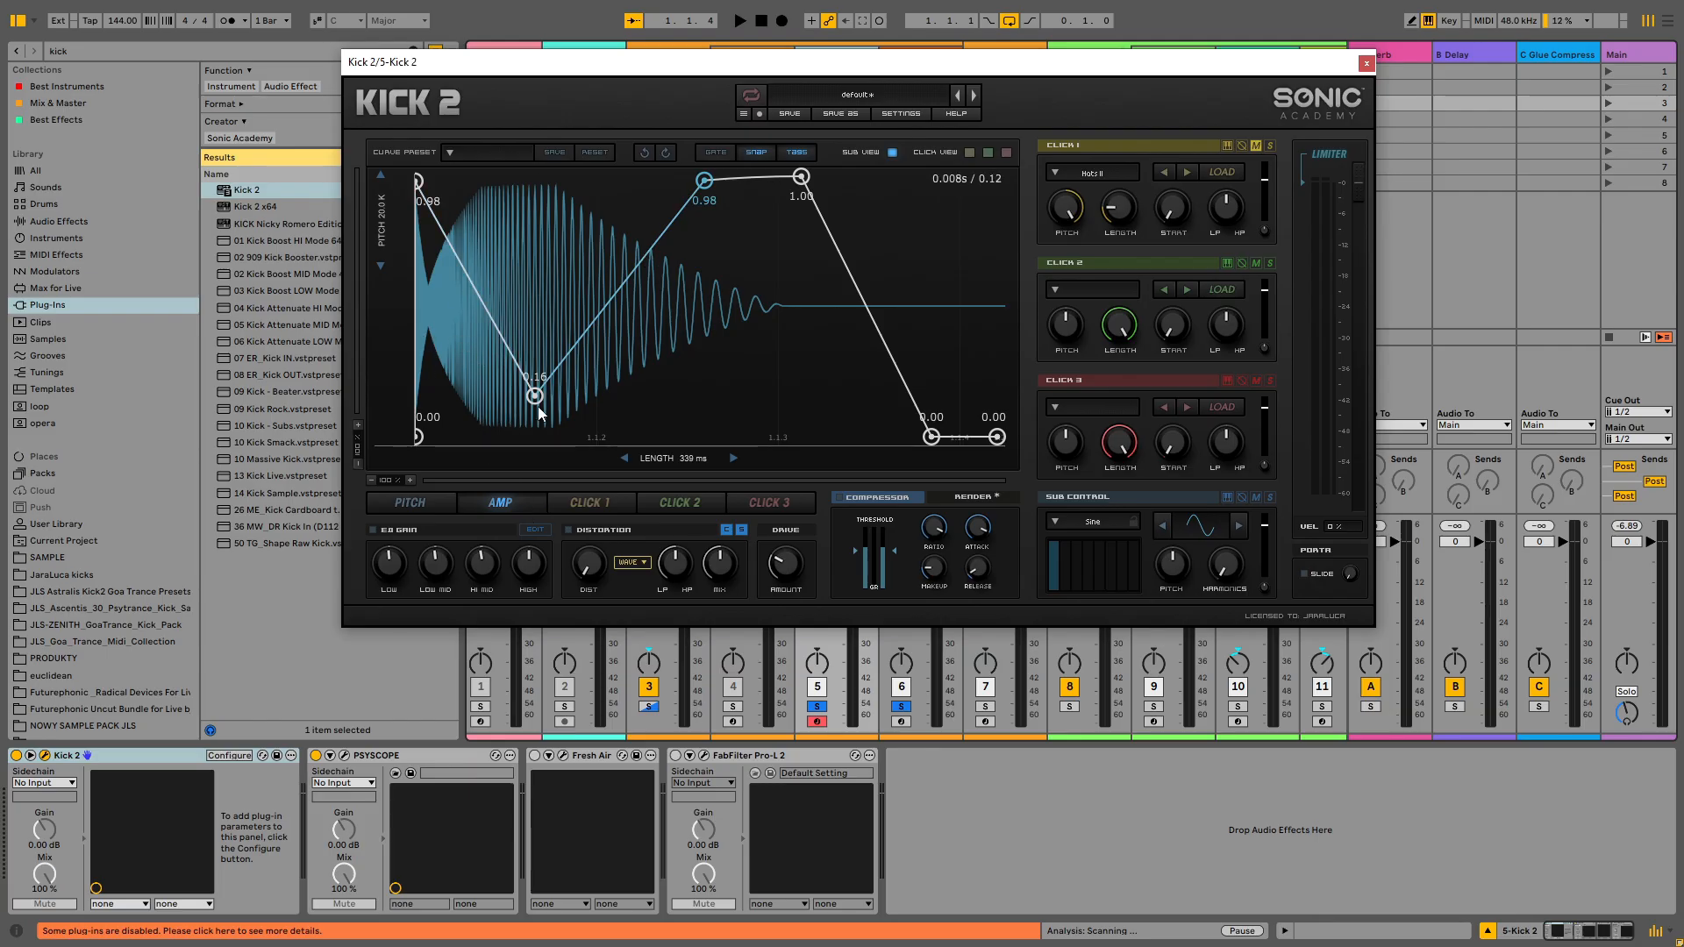
pyautogui.moveTo(536, 404); pyautogui.dragTo(537, 383)
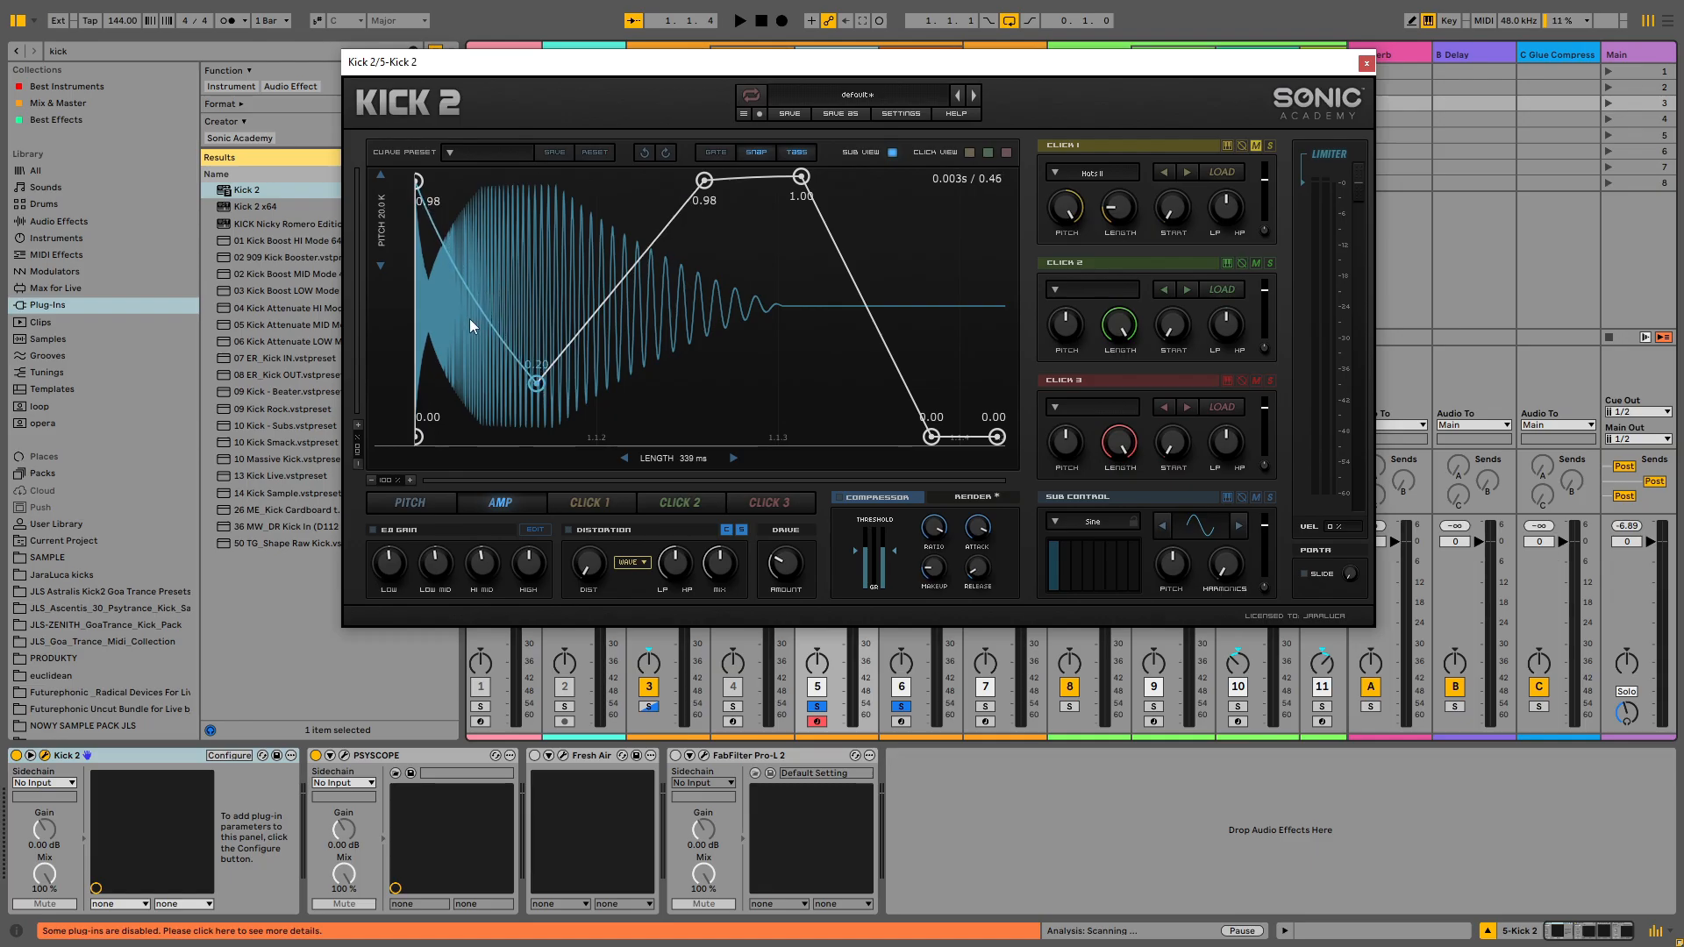
pyautogui.moveTo(586, 321); pyautogui.dragTo(620, 365)
pyautogui.moveTo(702, 185); pyautogui.dragTo(642, 185)
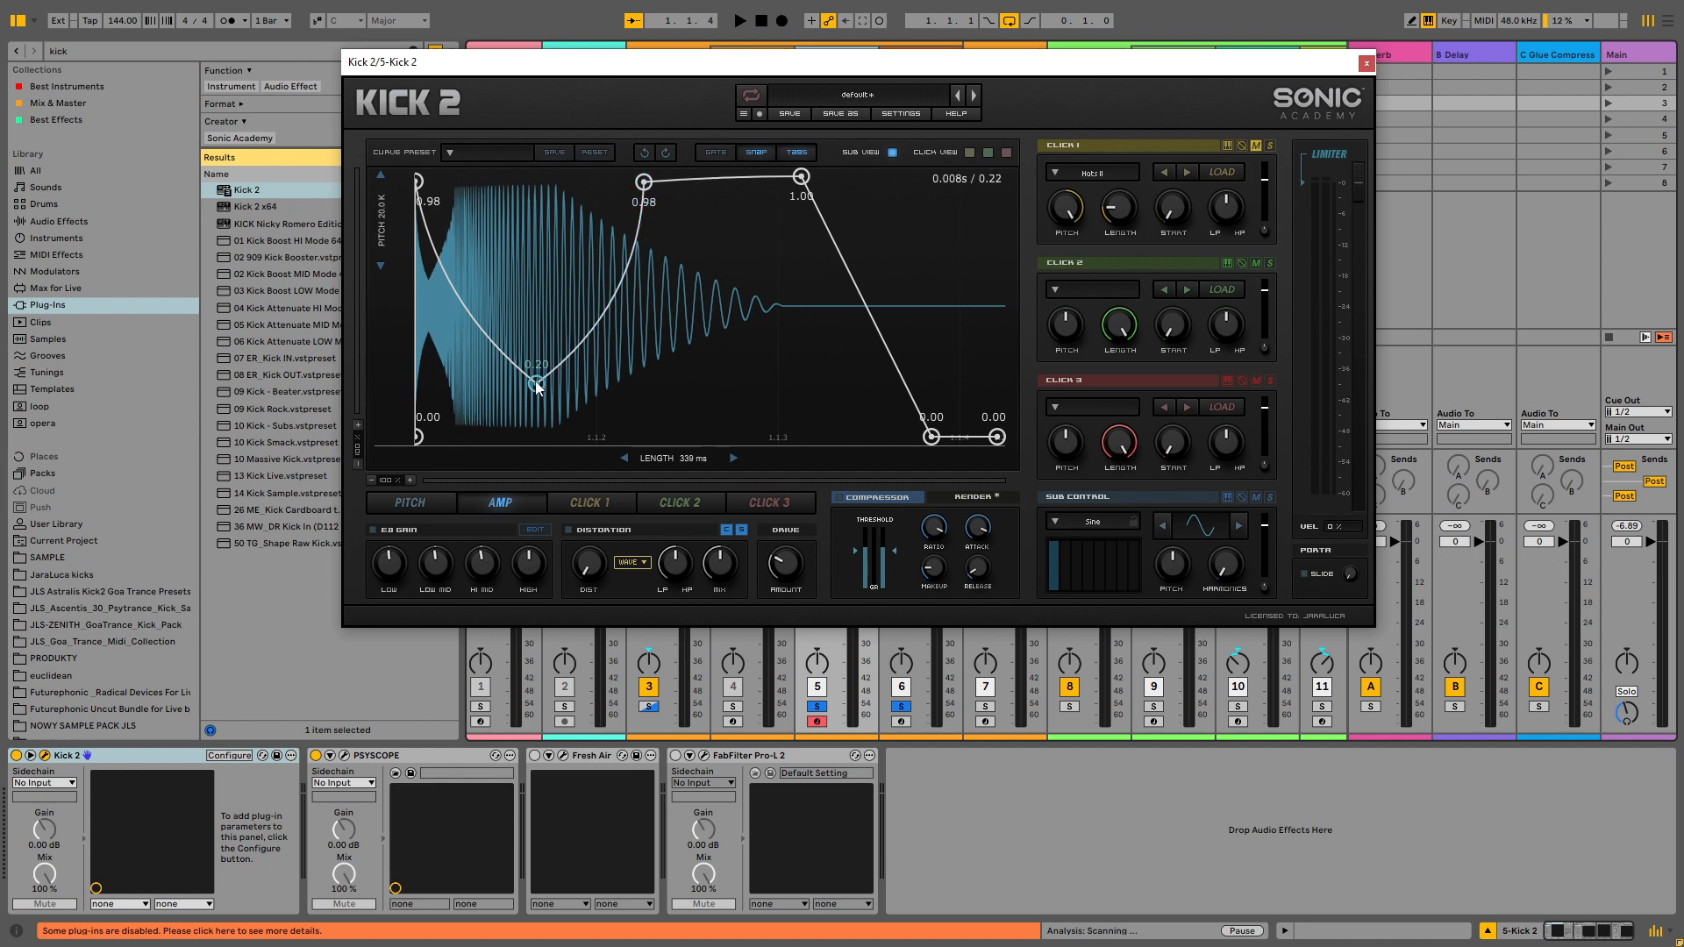
# Refine the amp envelope with the dip at about 0.18, the following point at about 0.99, and the release starting earlier from 1.00
pyautogui.moveTo(535, 381); pyautogui.dragTo(531, 385)
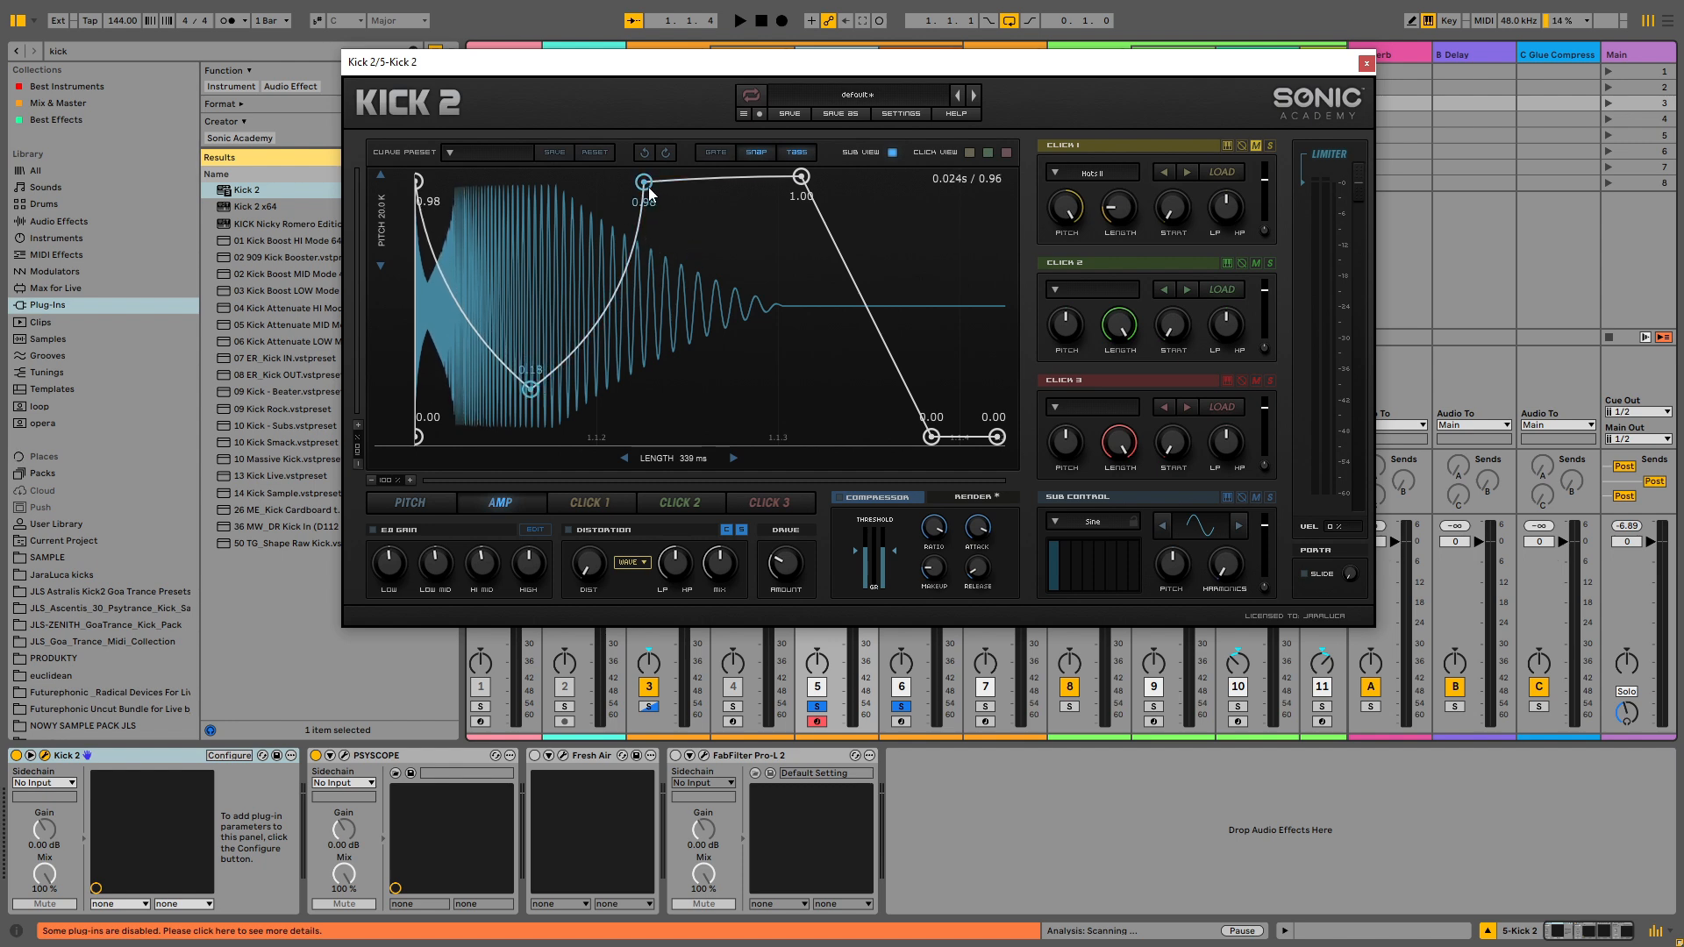
pyautogui.moveTo(646, 183); pyautogui.dragTo(674, 186)
pyautogui.moveTo(800, 178); pyautogui.dragTo(769, 181)
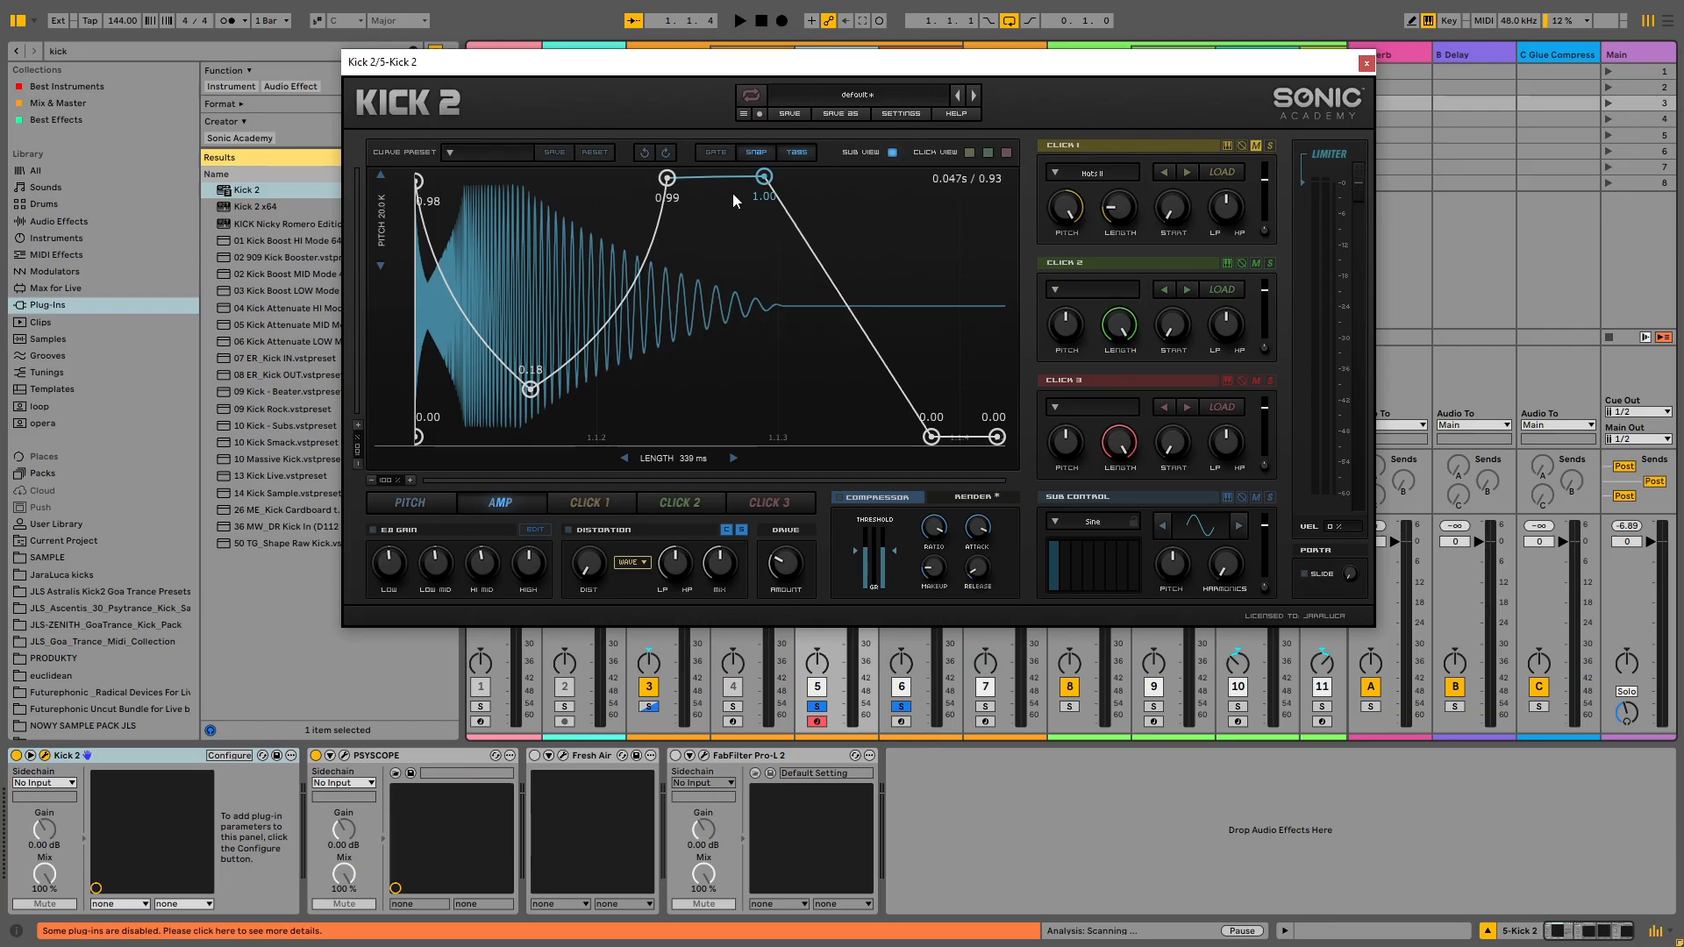
# Move the amp envelope's 0.99 and 1.00 points later, bow the release curve outward, and shift its zero point slightly earlier
pyautogui.moveTo(667, 178); pyautogui.dragTo(781, 178)
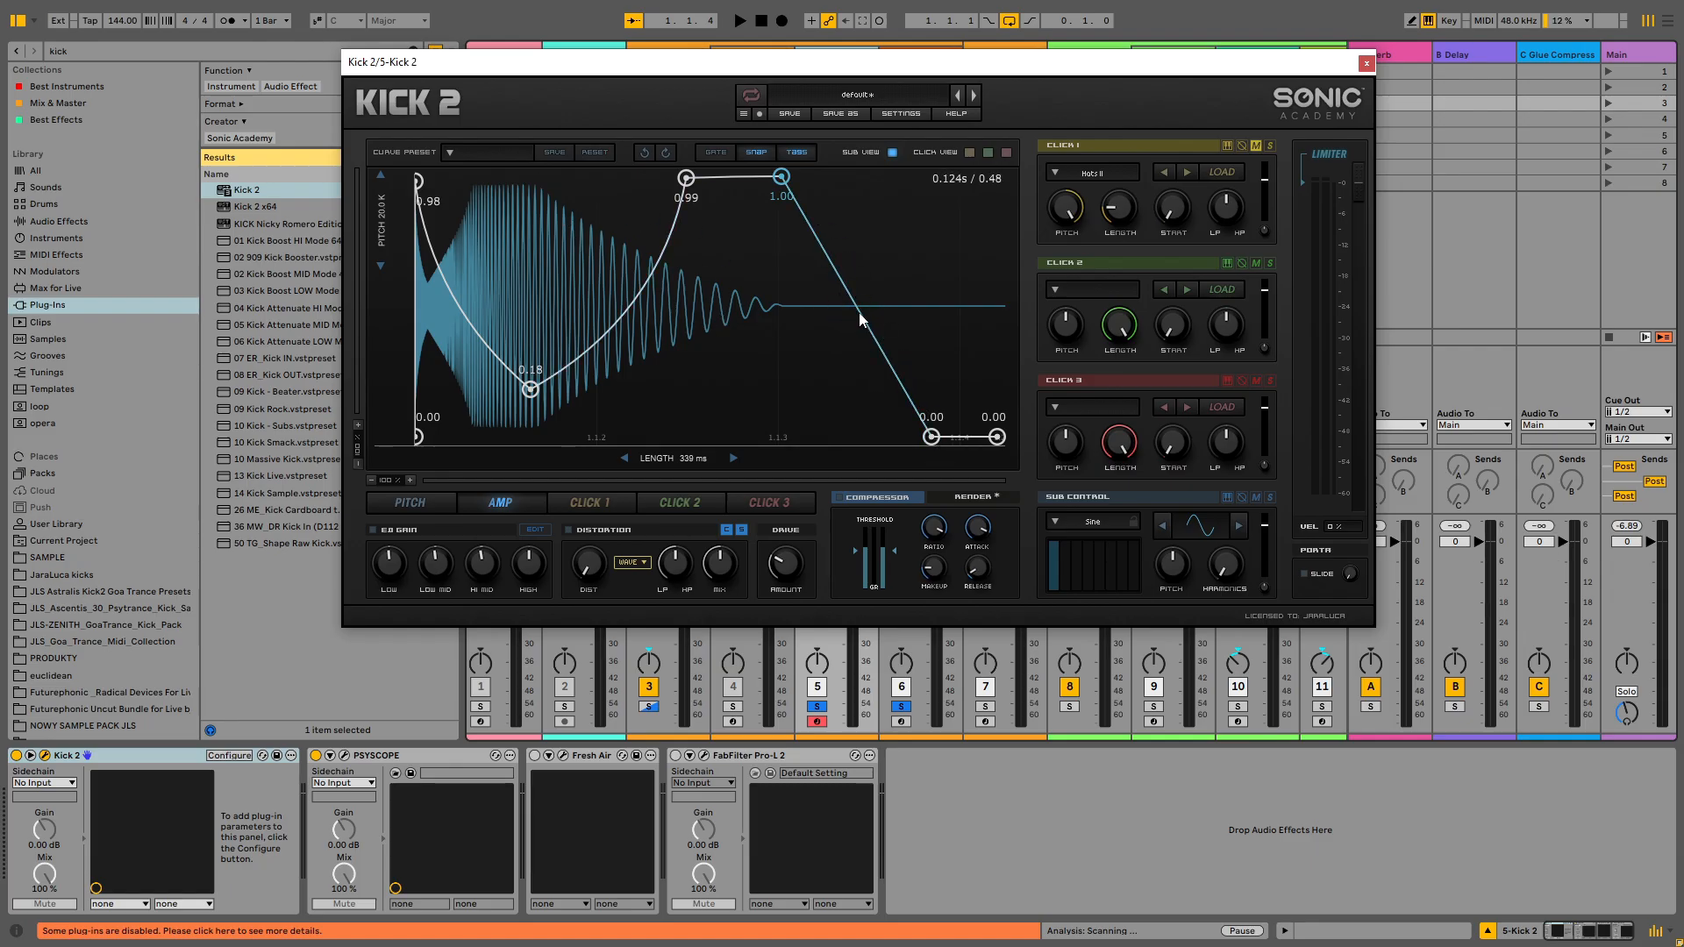
pyautogui.moveTo(860, 312); pyautogui.dragTo(956, 180)
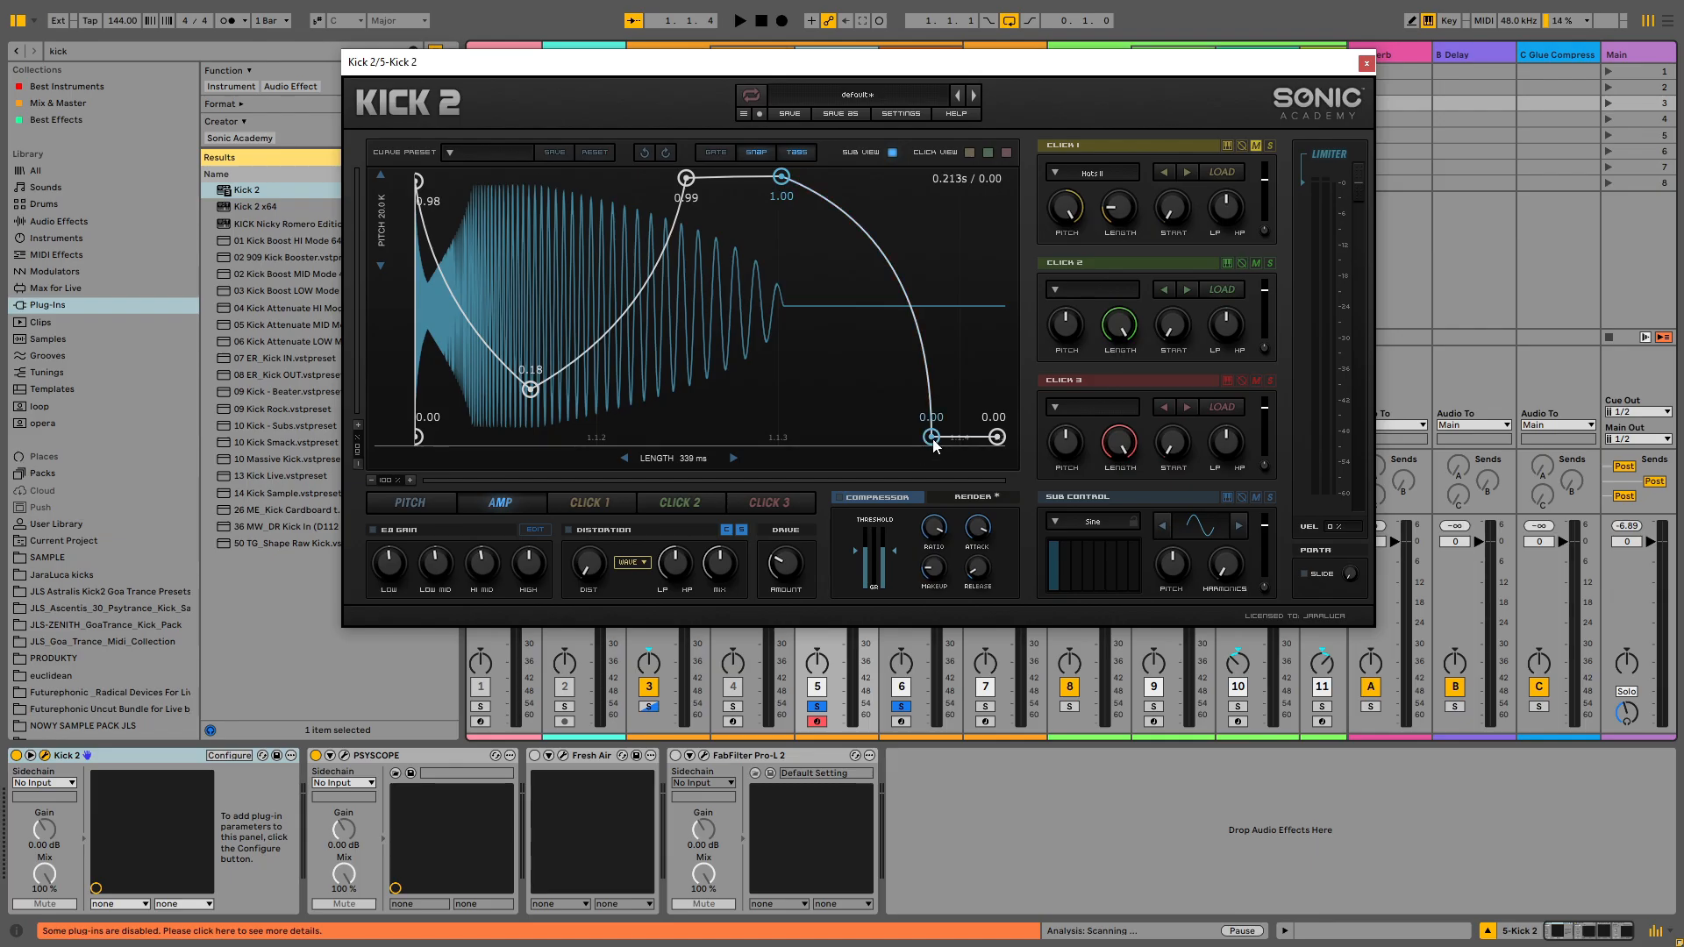
pyautogui.moveTo(934, 444); pyautogui.dragTo(928, 492)
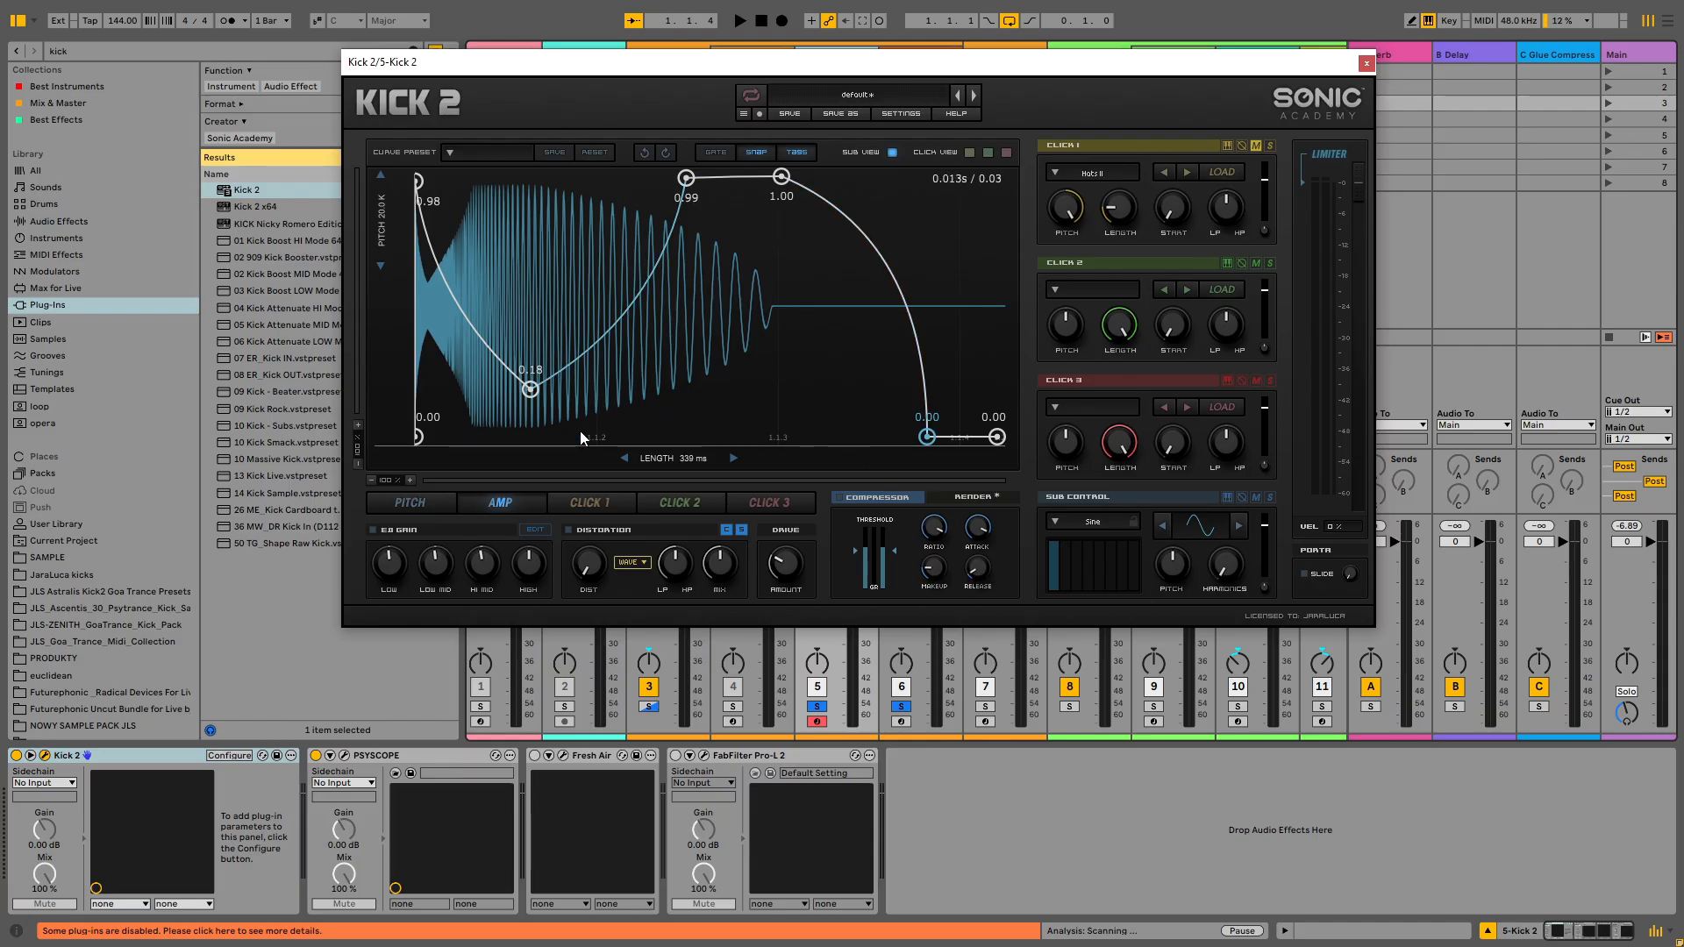
# Lower the pitch envelope's end point to C#1 / 35 Hz and add a point near its start at A5 / 880 Hz
pyautogui.click(414, 504)
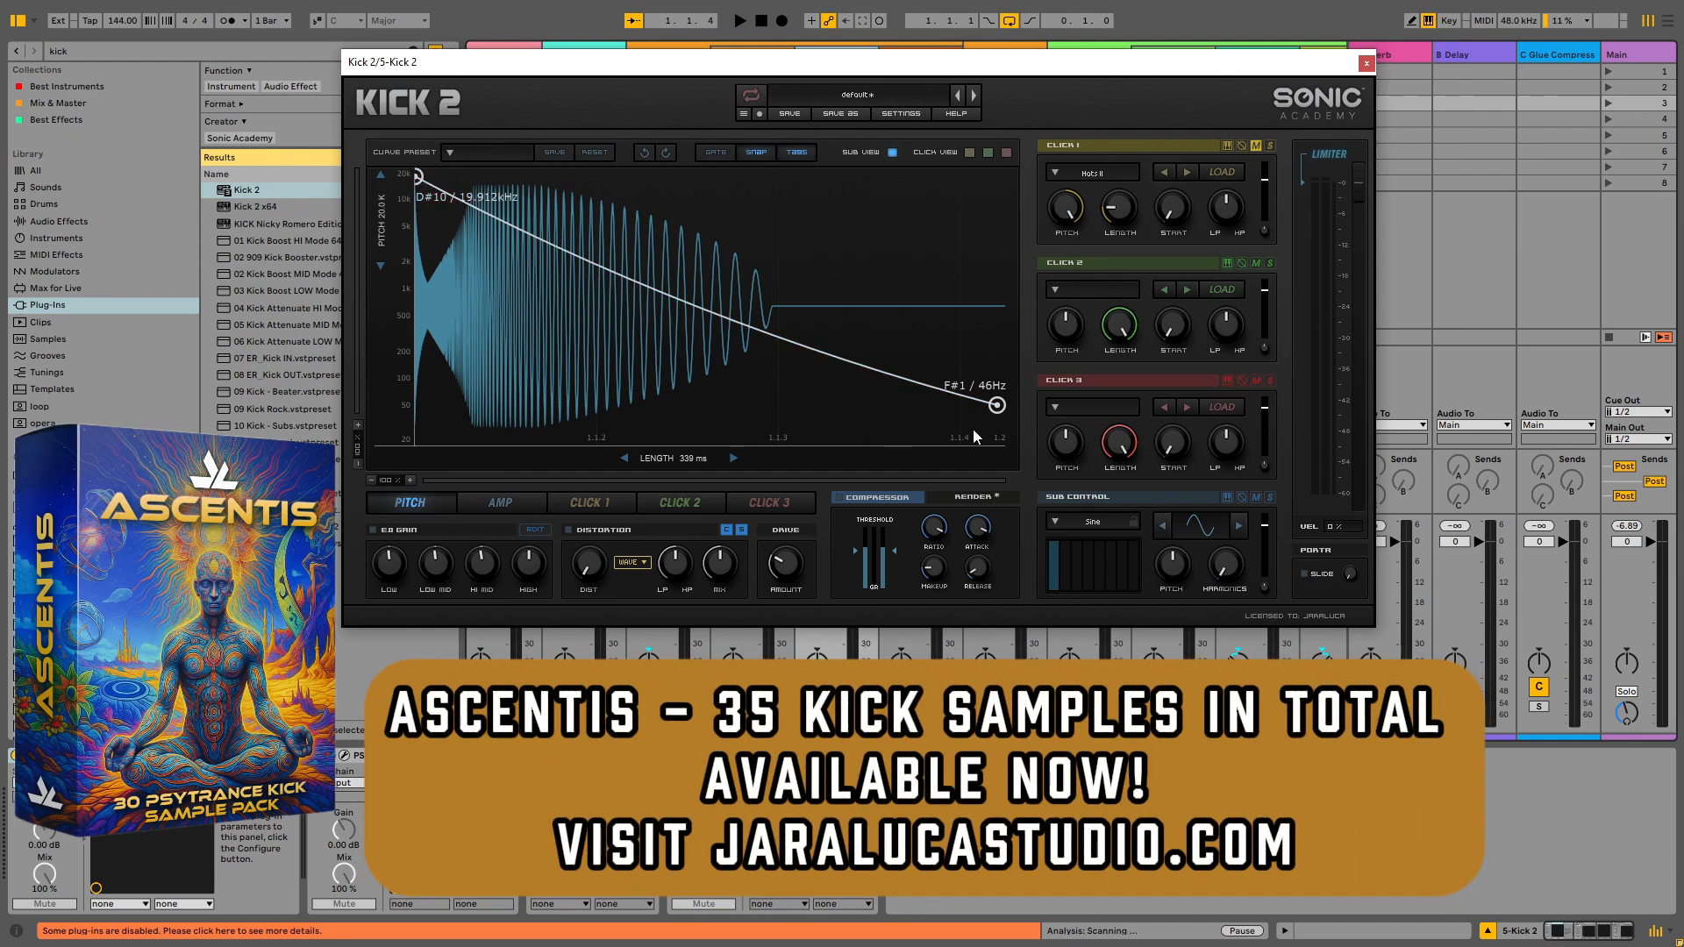
pyautogui.moveTo(996, 409); pyautogui.dragTo(999, 413)
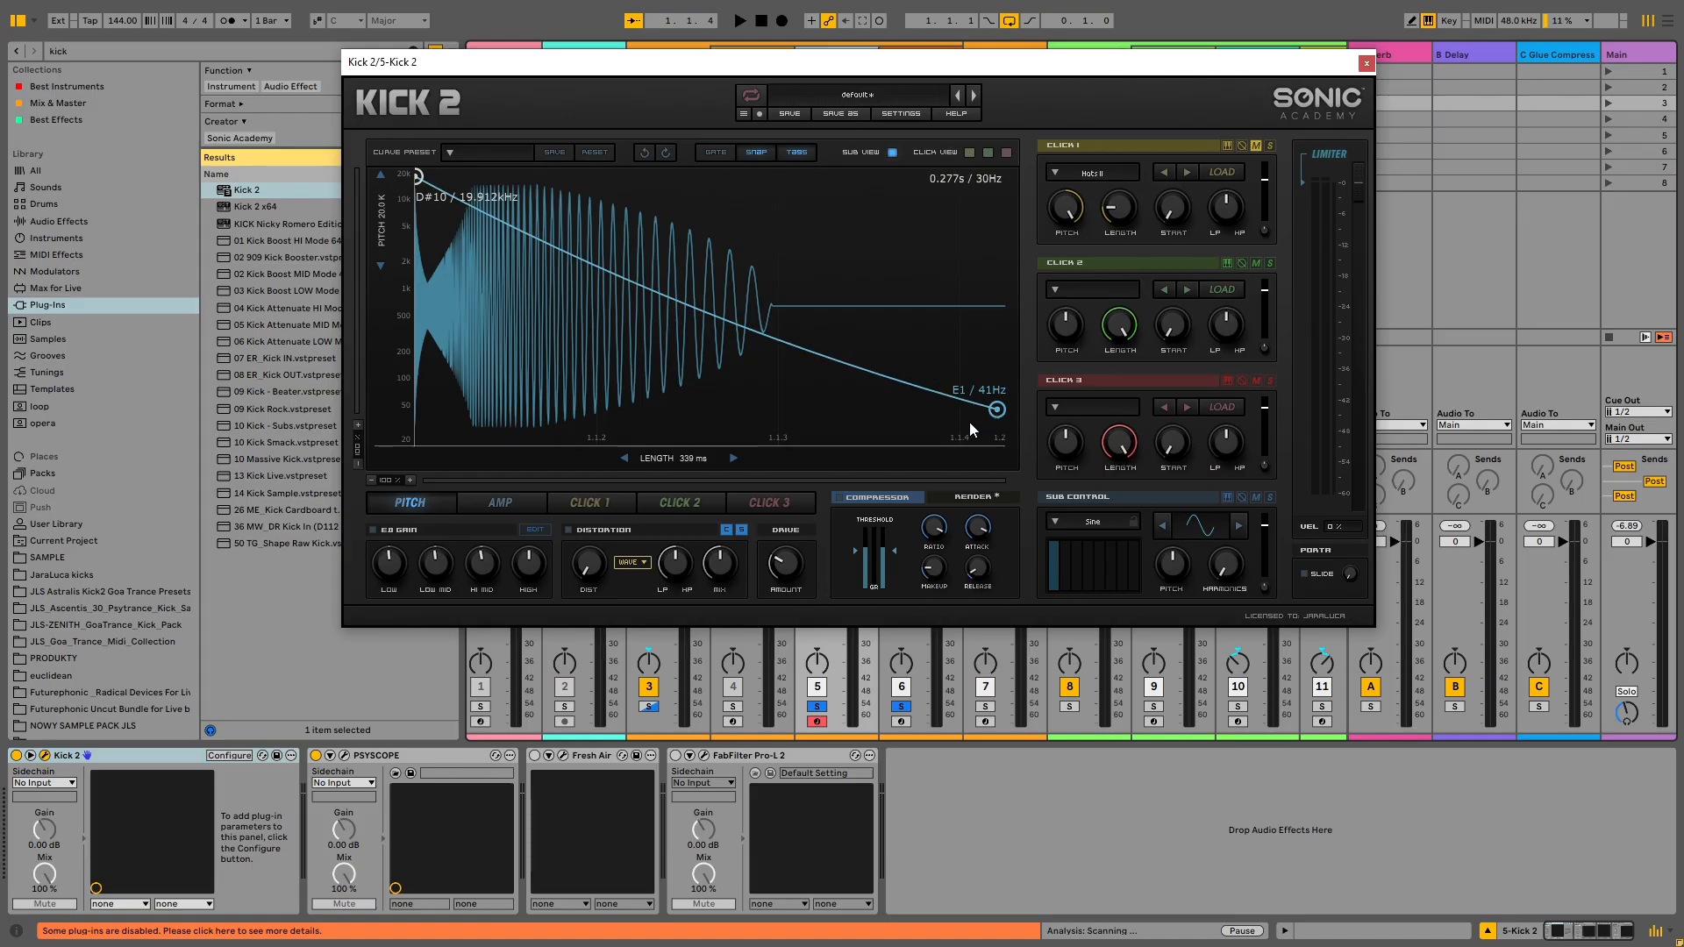
pyautogui.moveTo(997, 410); pyautogui.dragTo(1001, 423)
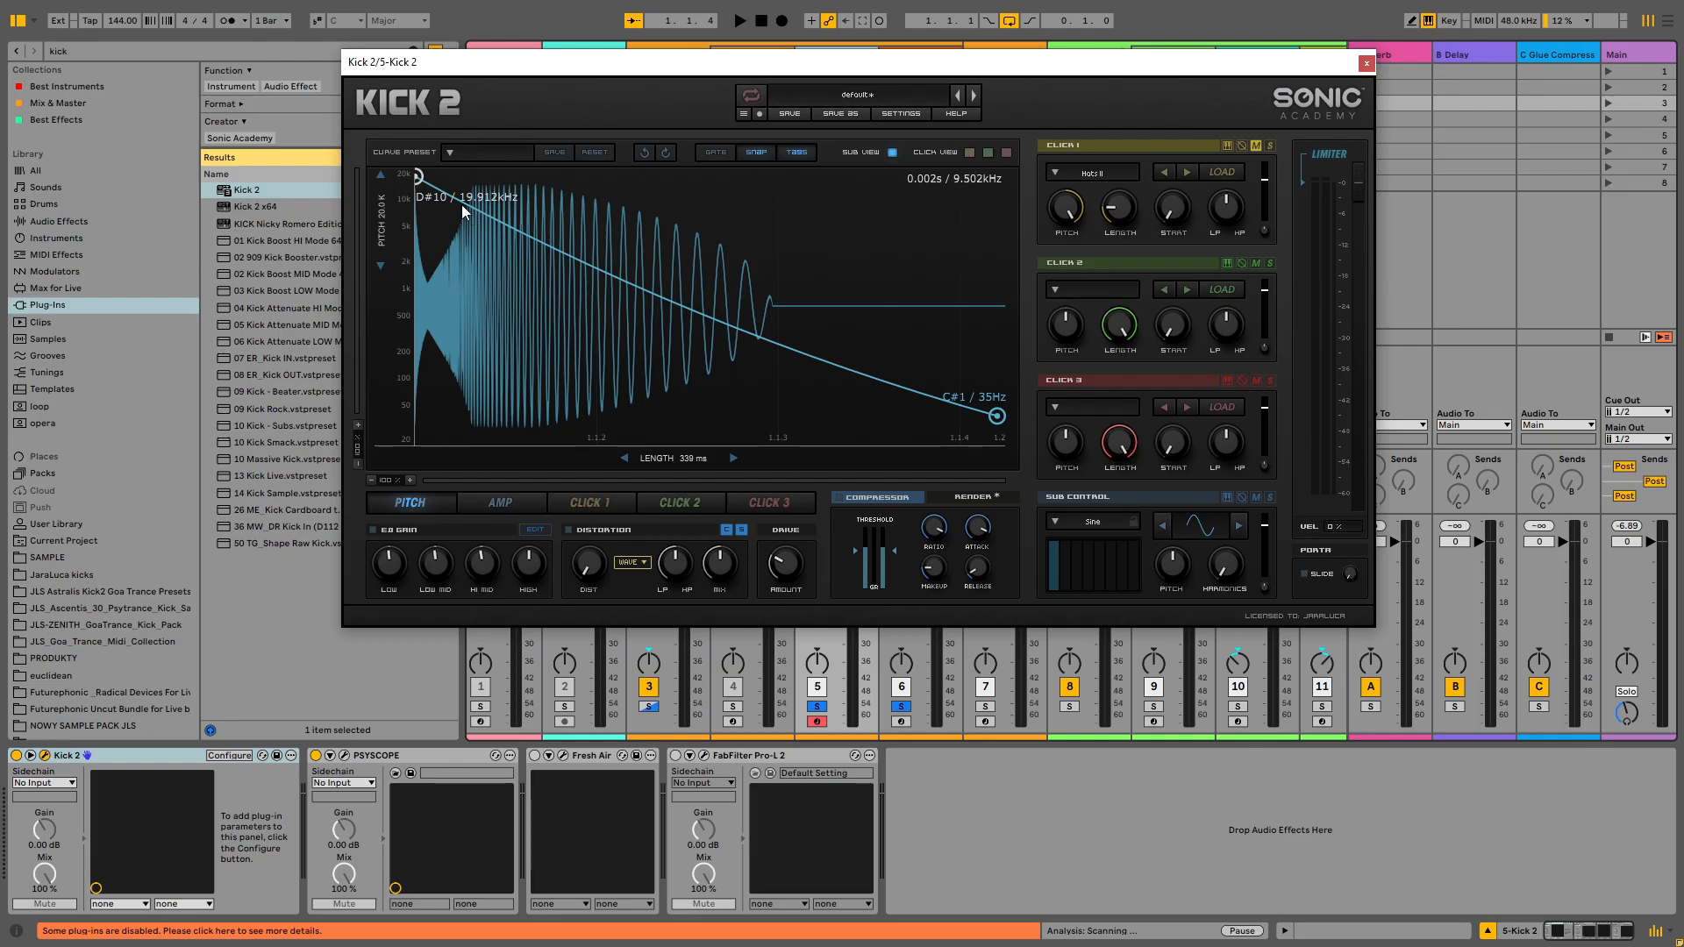
pyautogui.moveTo(464, 212); pyautogui.dragTo(449, 297)
pyautogui.click(848, 402)
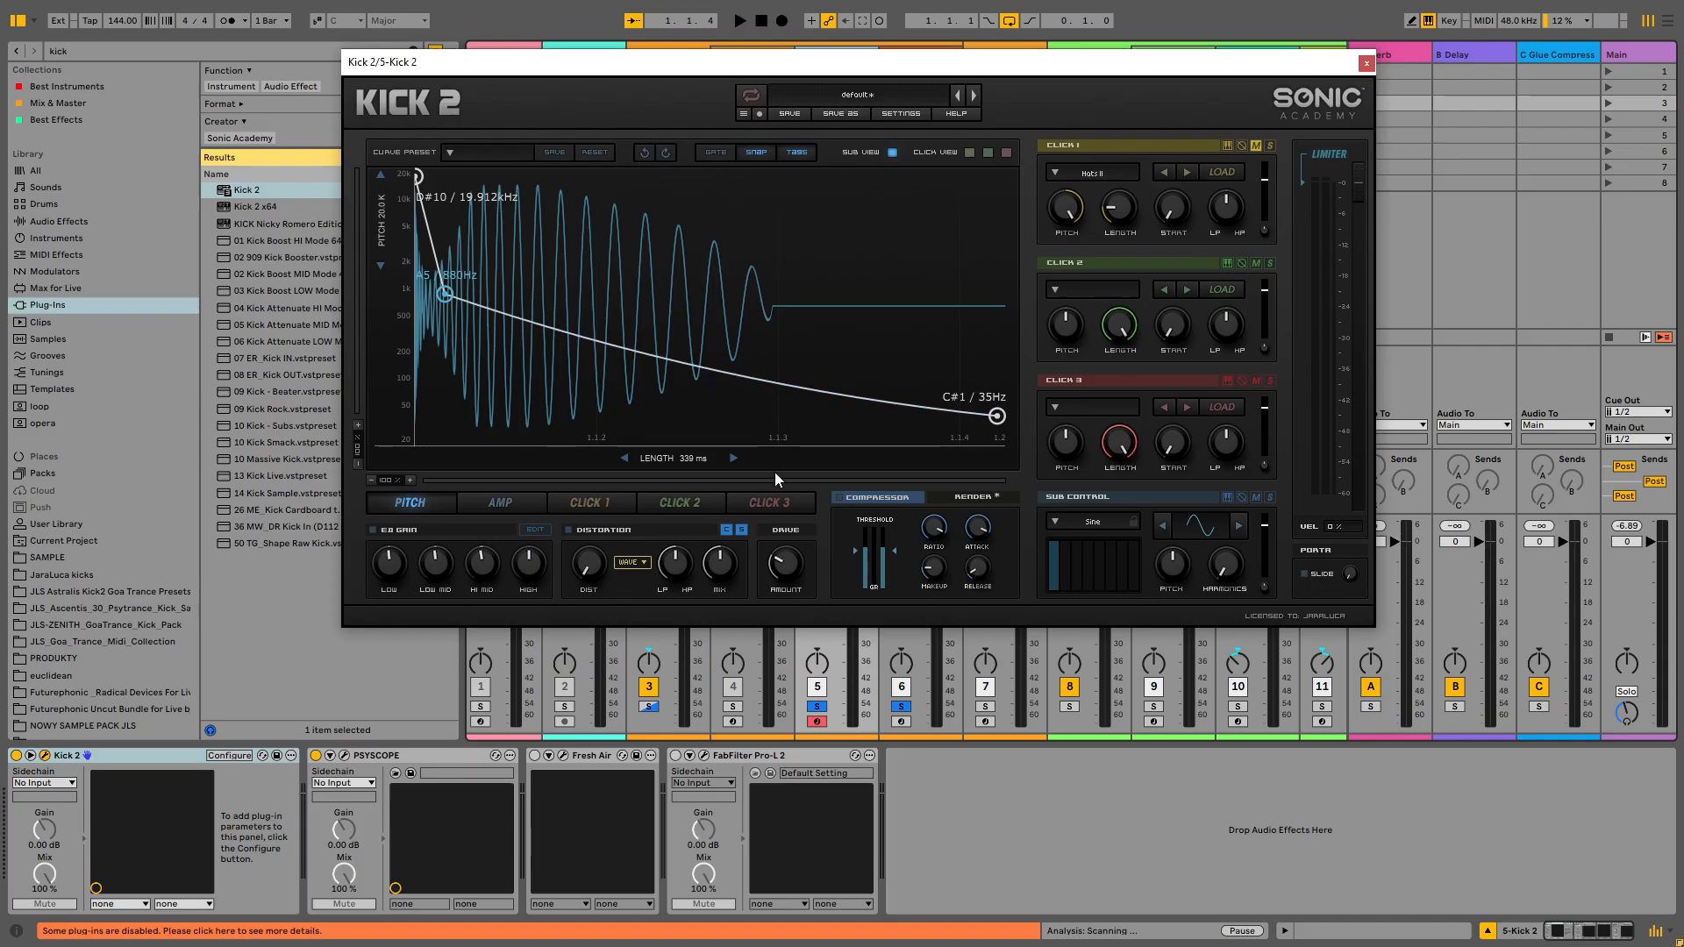
# Unsolo the bass track and lower the Kick 2 track's volume to -5.4 dB, moving the plug-in window clear of the mixer
pyautogui.moveTo(945, 61); pyautogui.dragTo(938, 132)
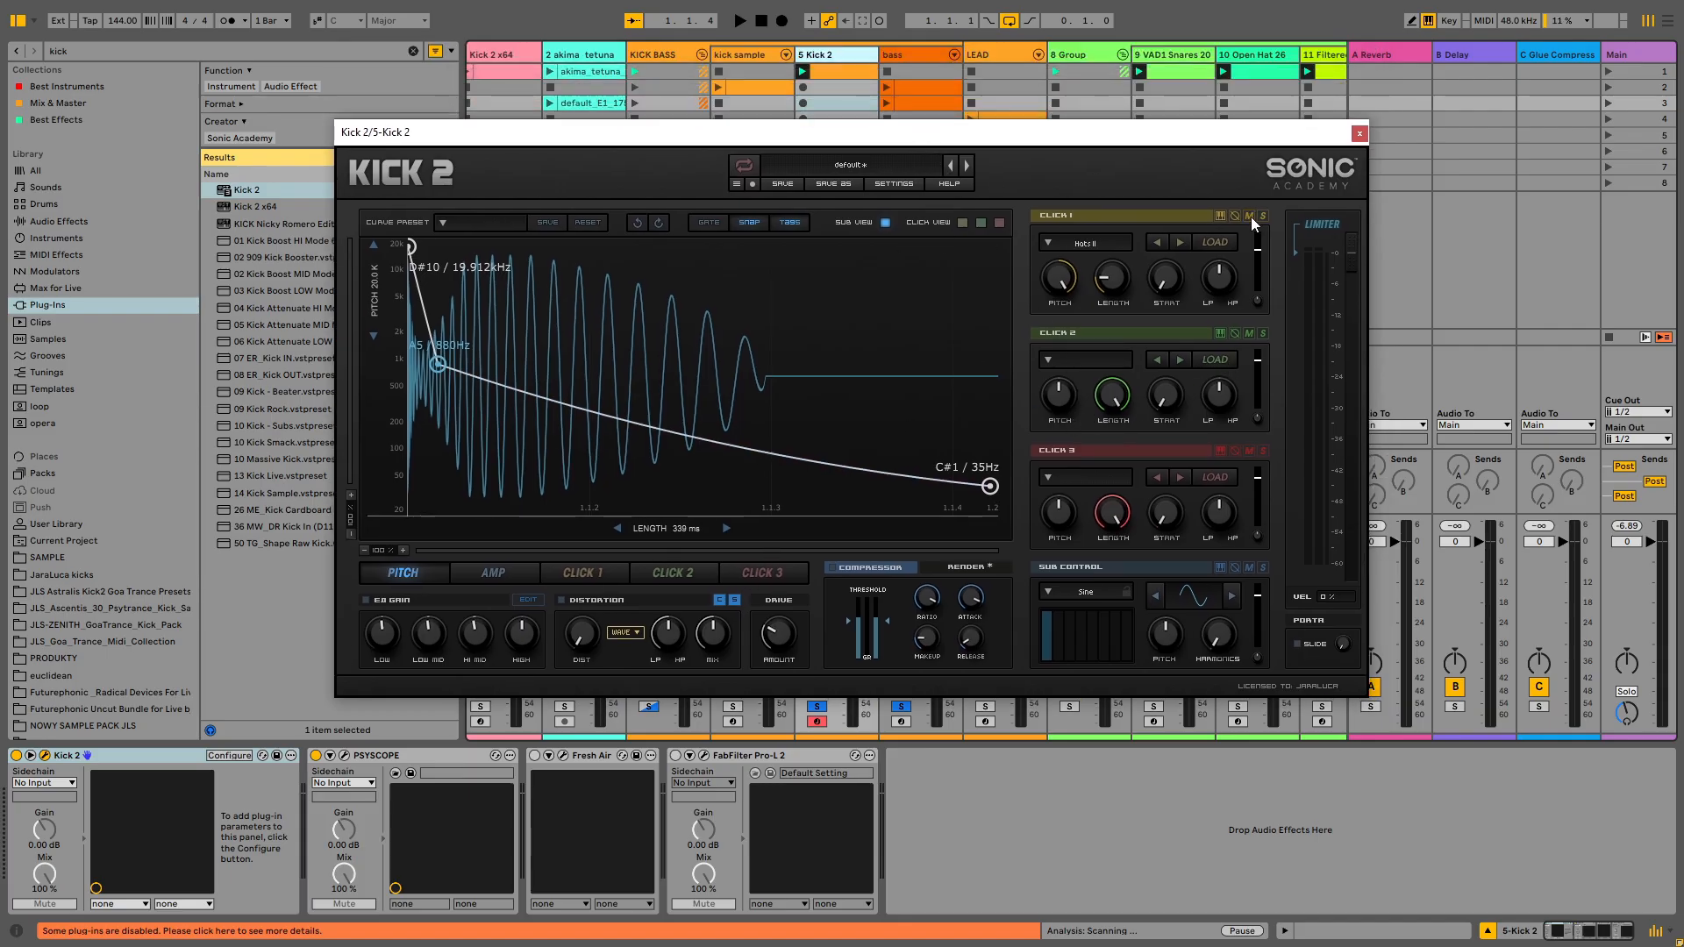
pyautogui.moveTo(866, 138); pyautogui.dragTo(824, 81)
pyautogui.click(904, 707)
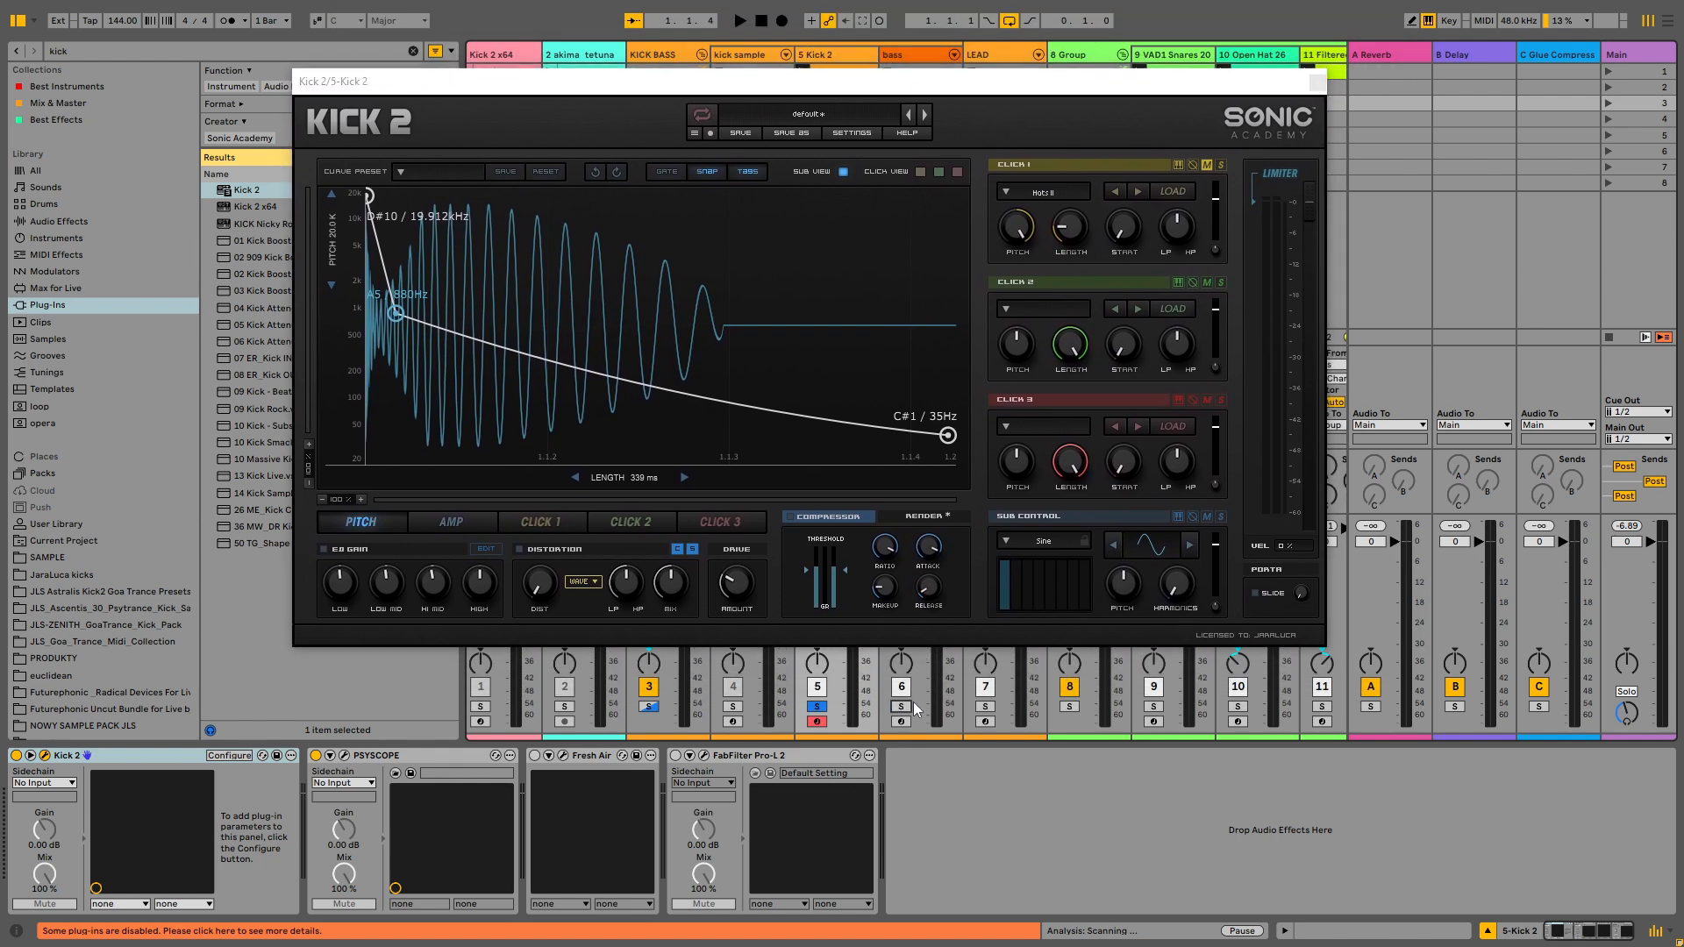
pyautogui.moveTo(934, 88); pyautogui.dragTo(927, 671)
pyautogui.moveTo(860, 580); pyautogui.dragTo(860, 562)
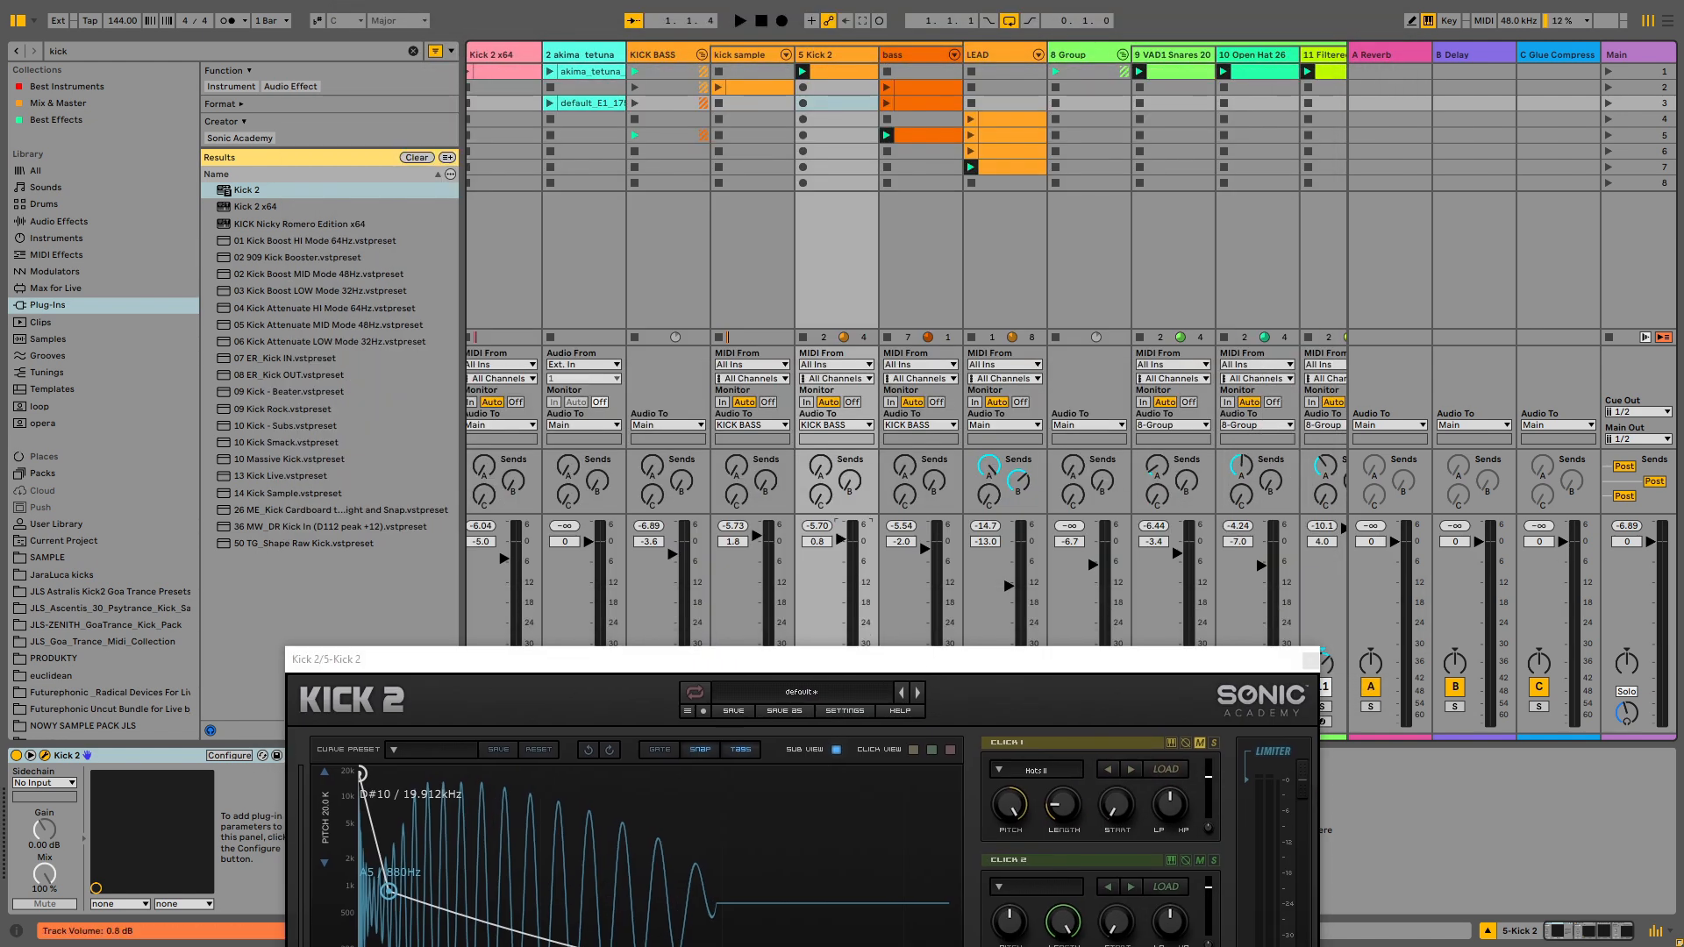
pyautogui.moveTo(877, 659); pyautogui.dragTo(1007, 151)
pyautogui.moveTo(1165, 156); pyautogui.dragTo(938, 666)
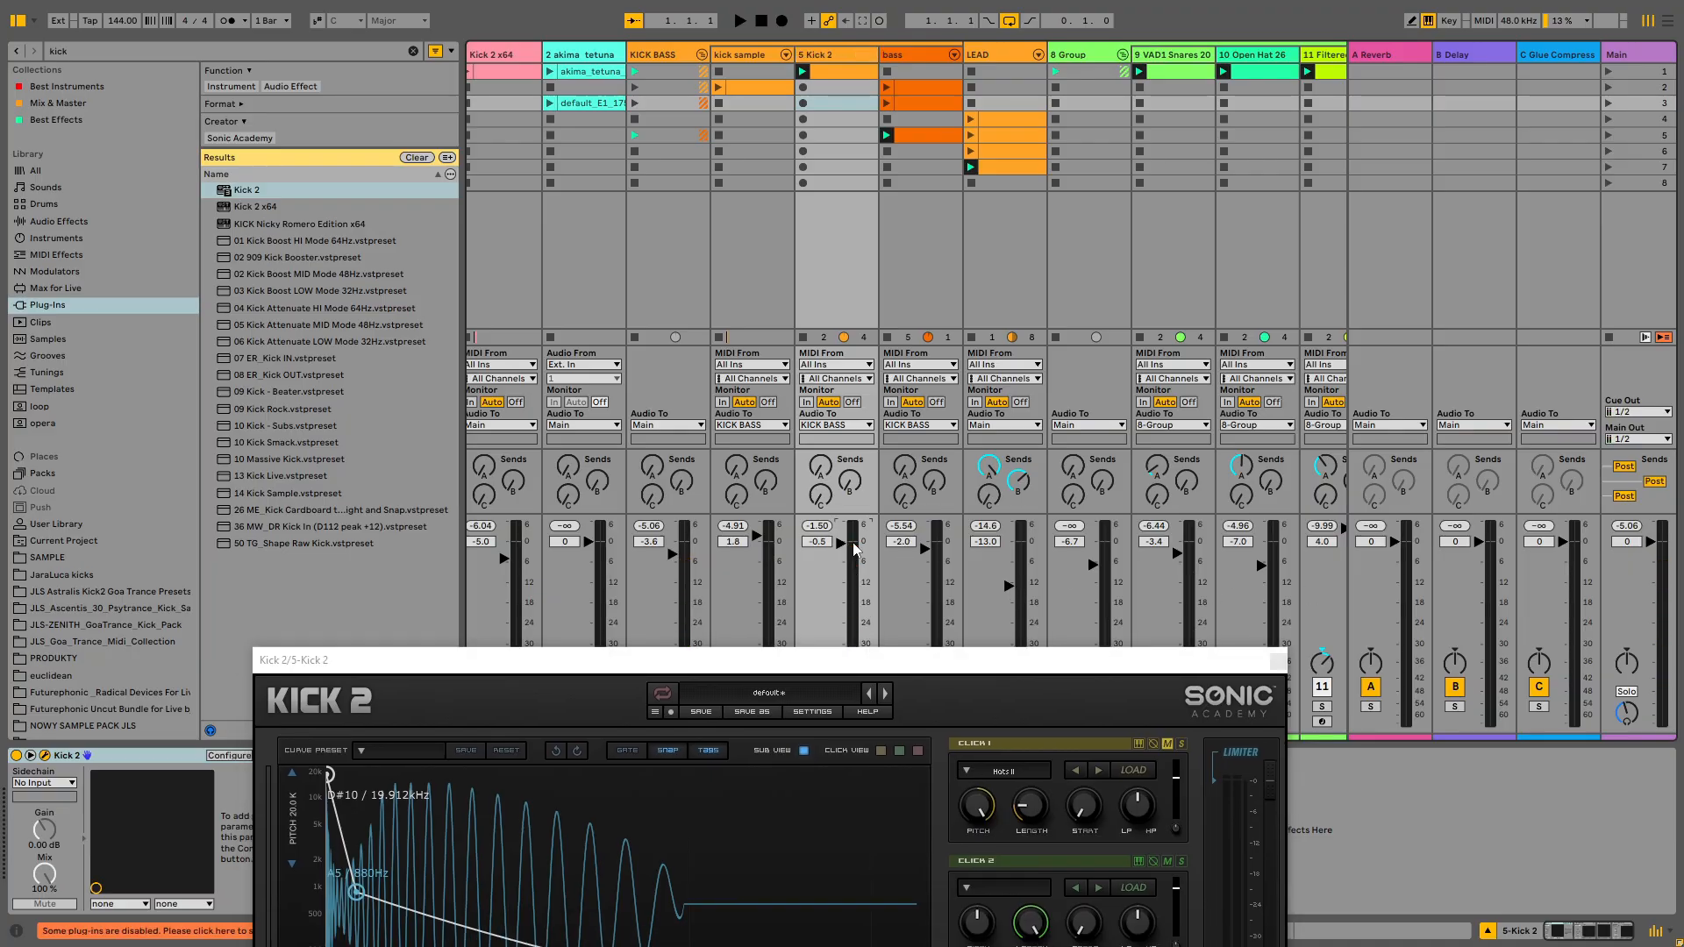
pyautogui.moveTo(1002, 666); pyautogui.dragTo(1117, 145)
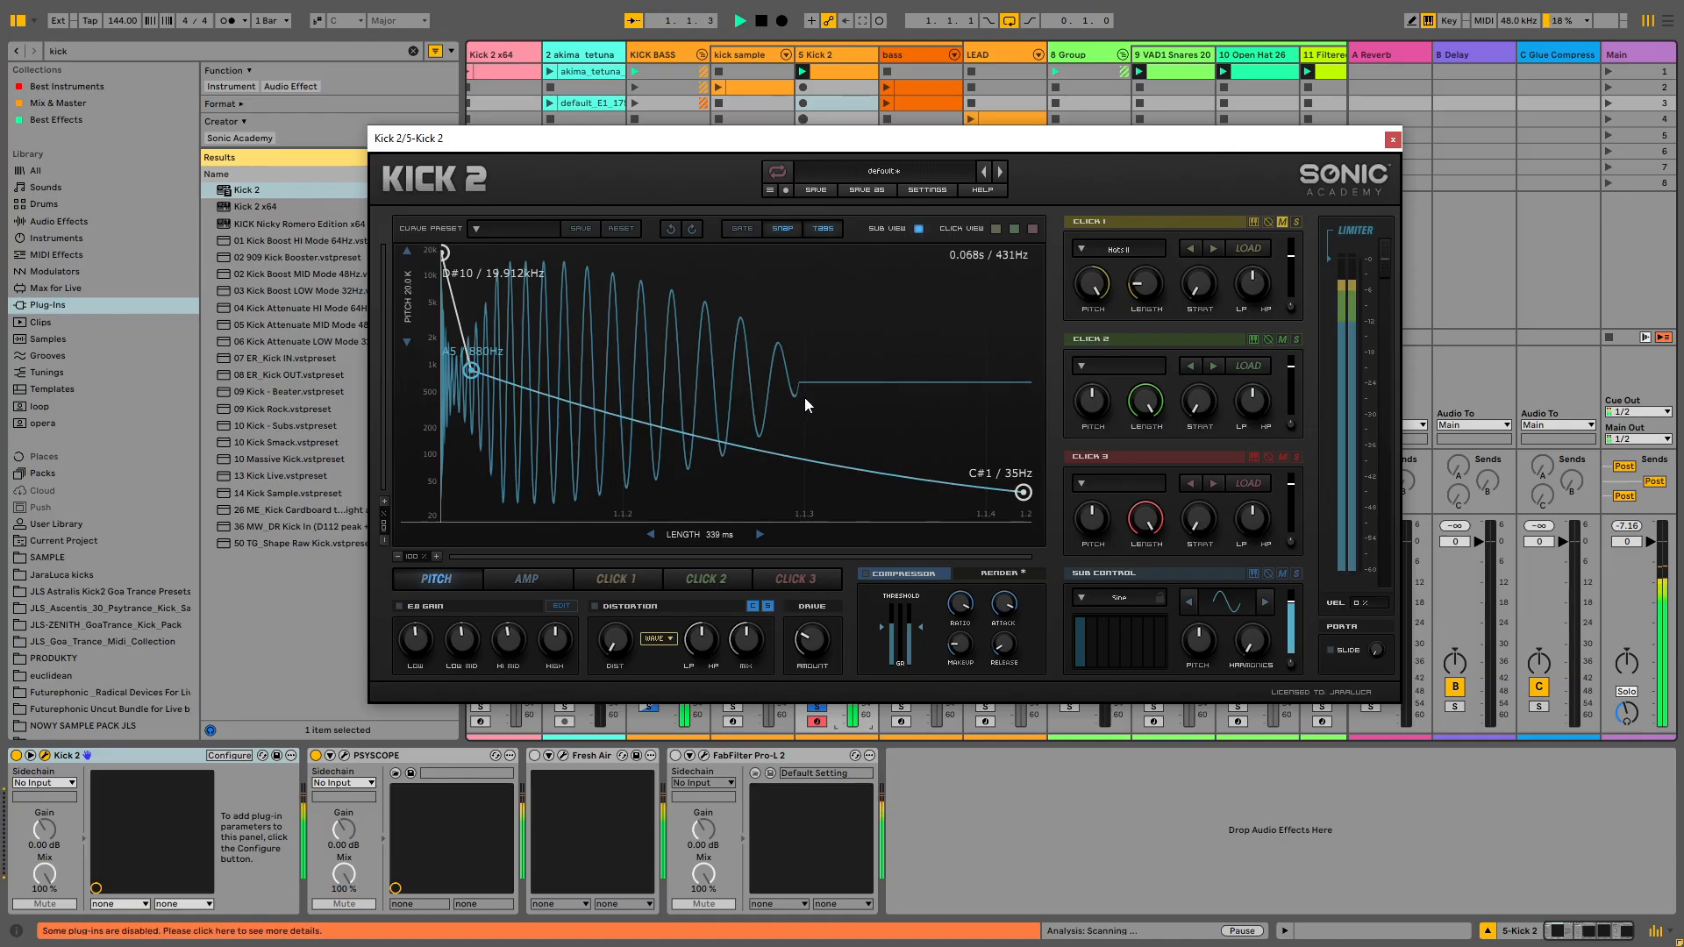
# Dismiss the Voicemeeter Banana windows and move the amp envelope's release end slightly later, to about 0.21 s, during playback
pyautogui.click(549, 569)
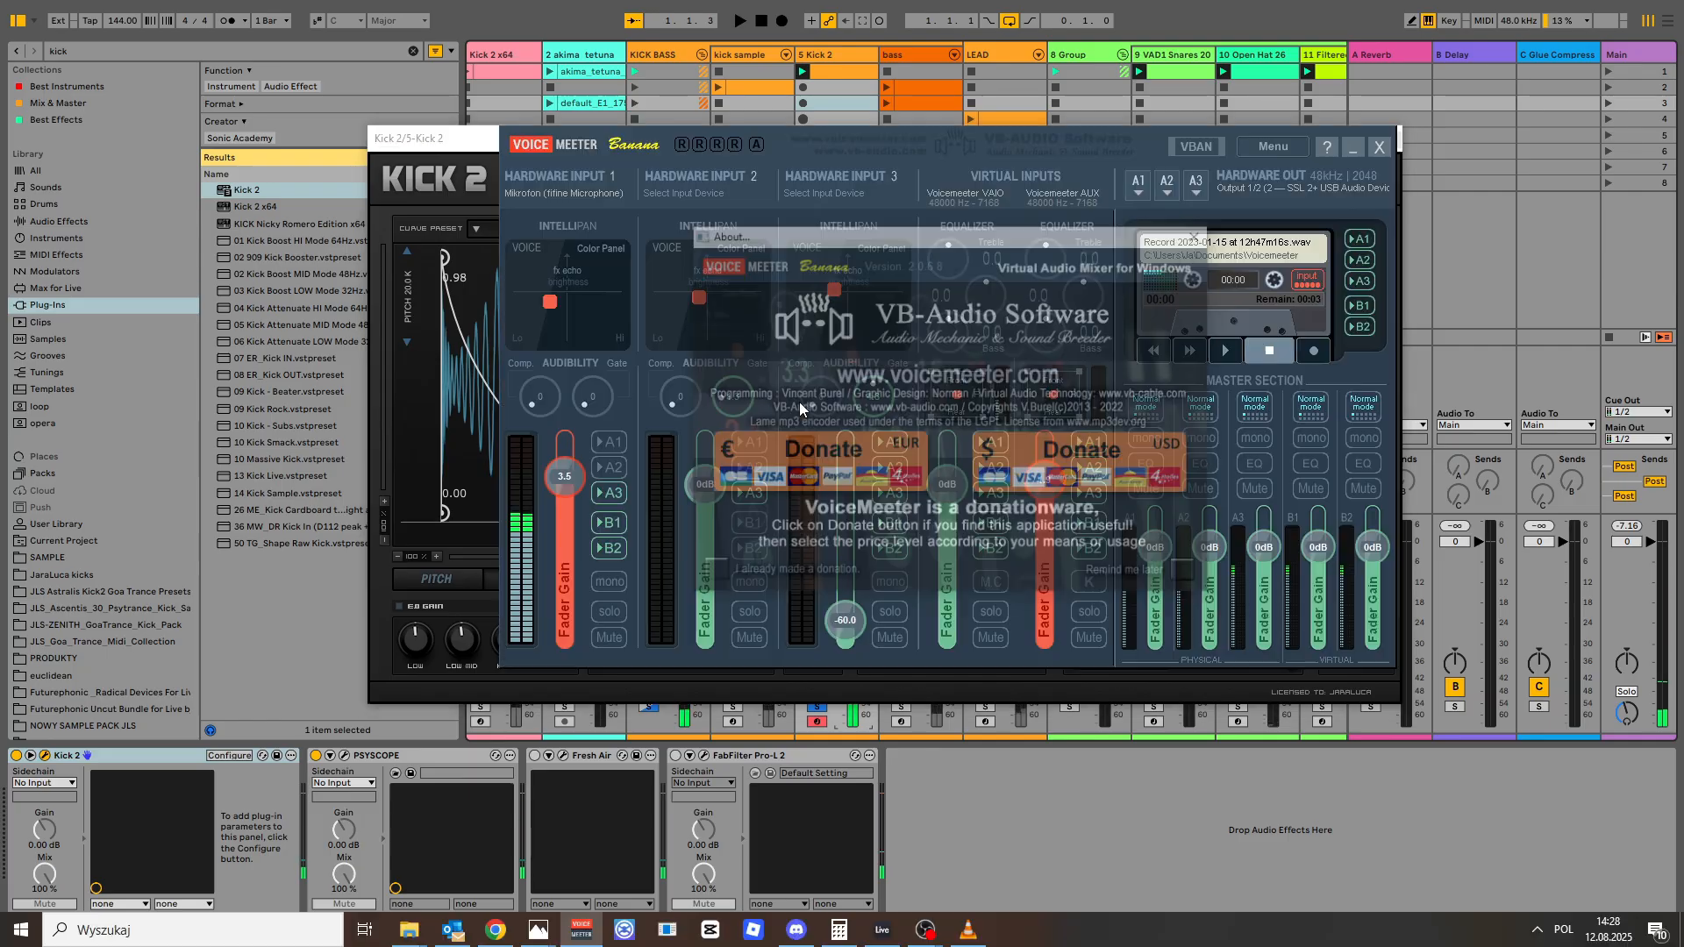
pyautogui.click(1199, 234)
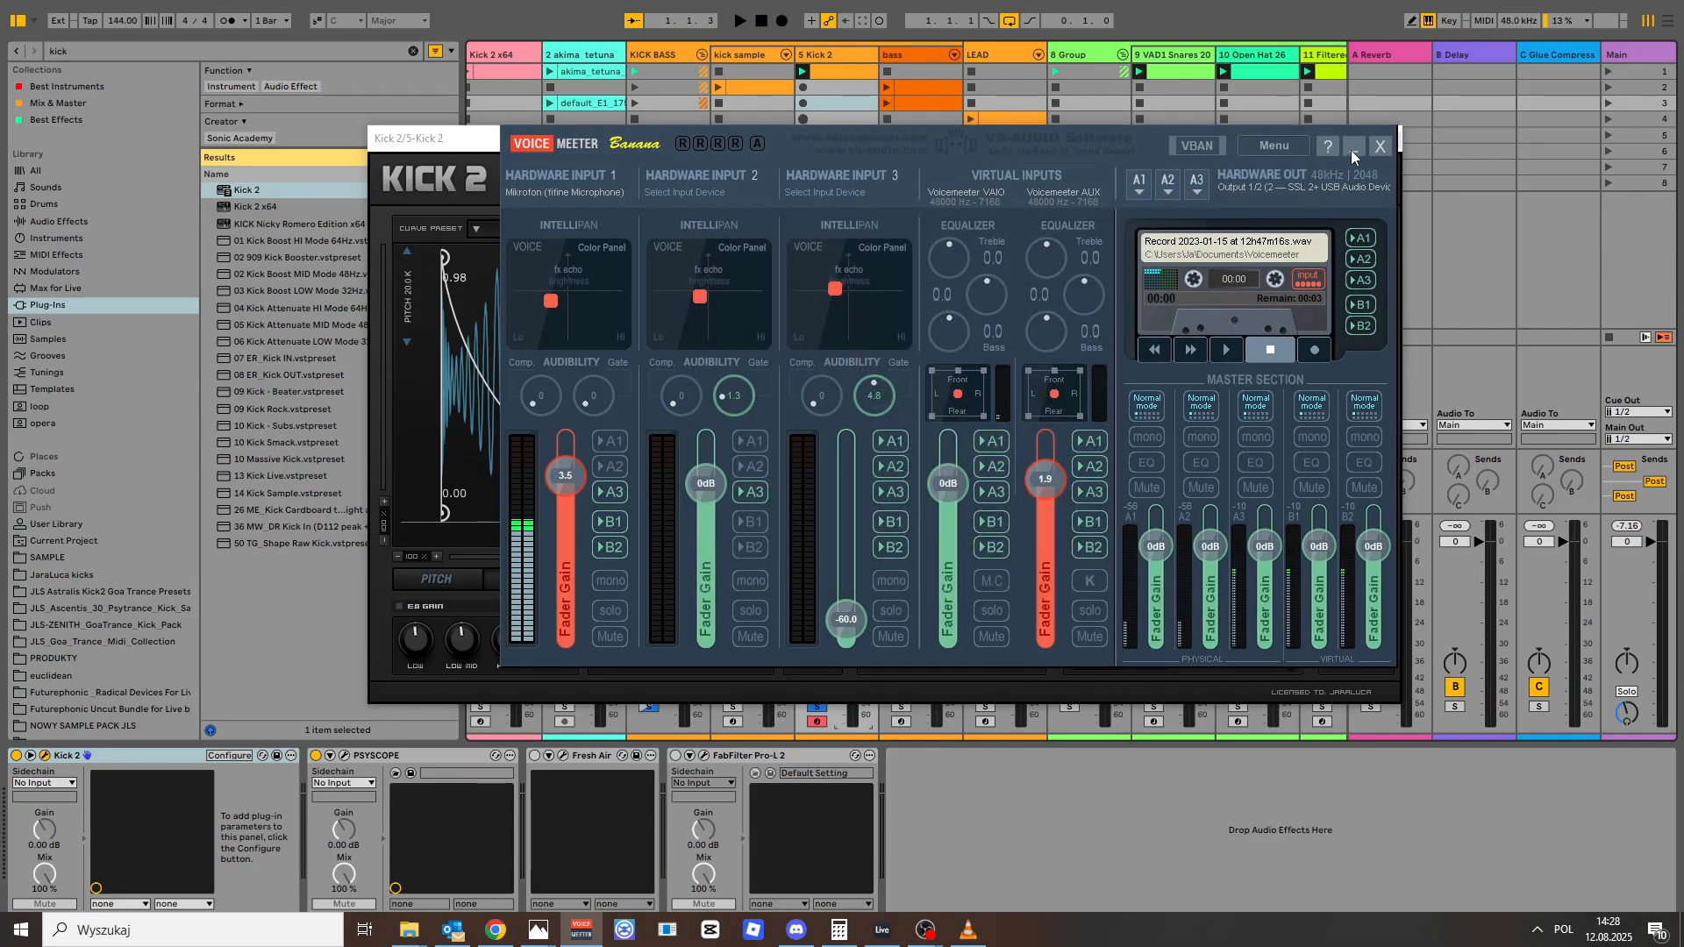
pyautogui.click(1352, 147)
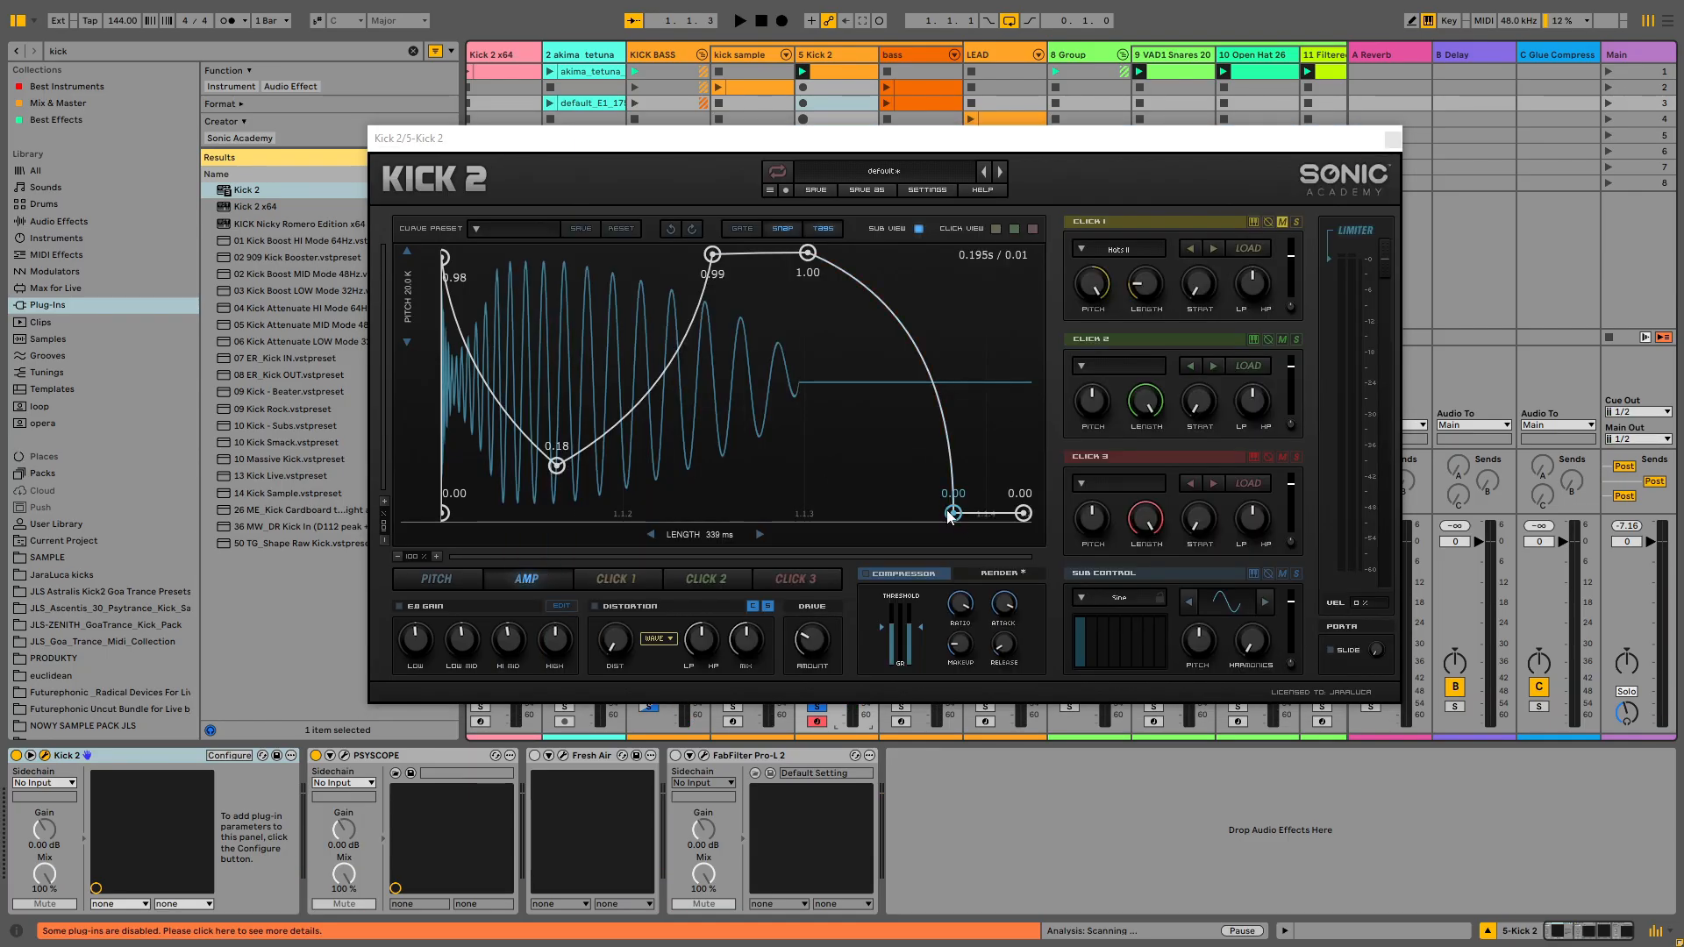
pyautogui.press('space')
pyautogui.moveTo(955, 519); pyautogui.dragTo(962, 519)
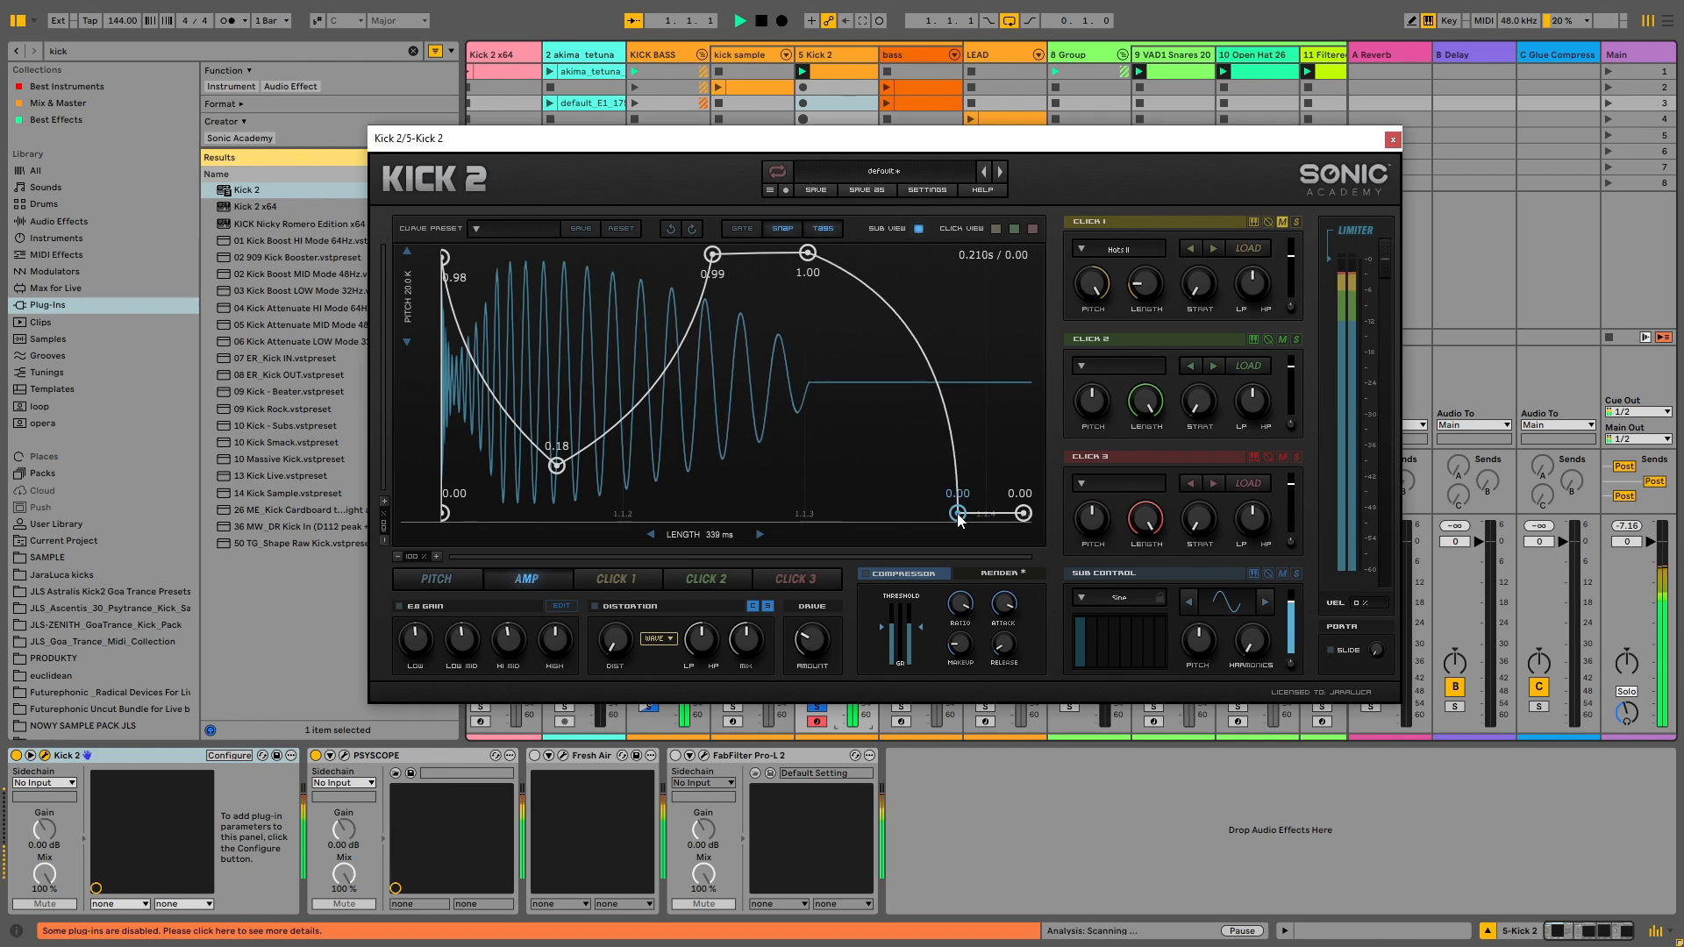
pyautogui.press('space')
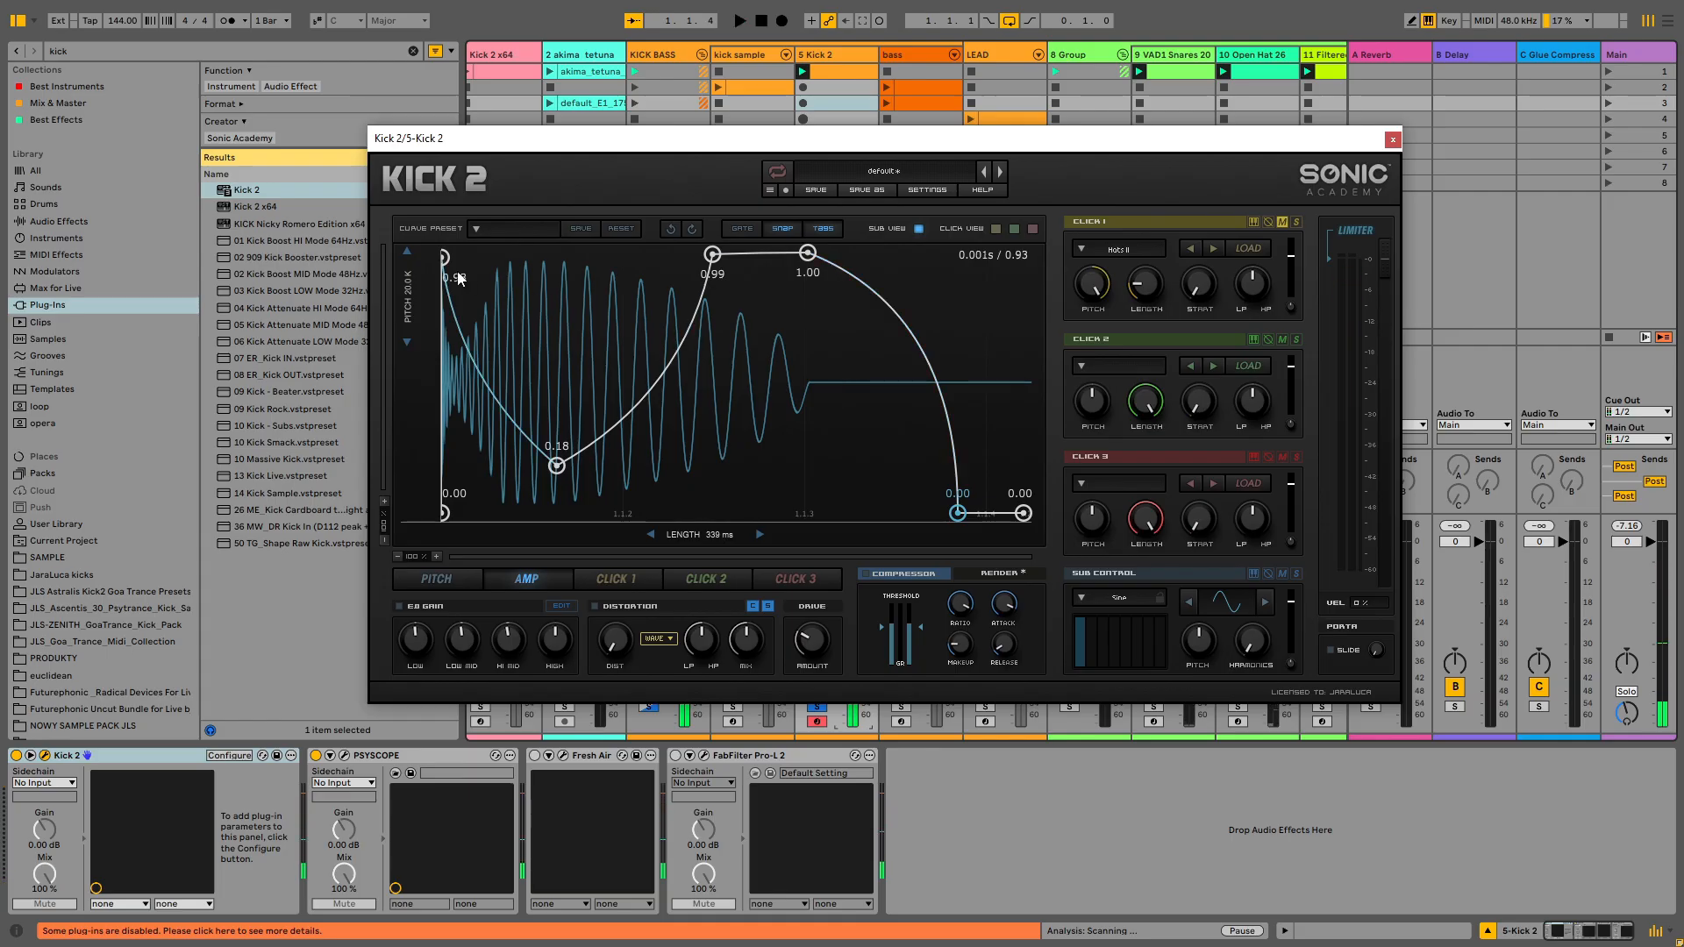
# Close the Kick 2 window, solo the bass track alongside the kick, and look through the bass device chain during playback
pyautogui.click(436, 579)
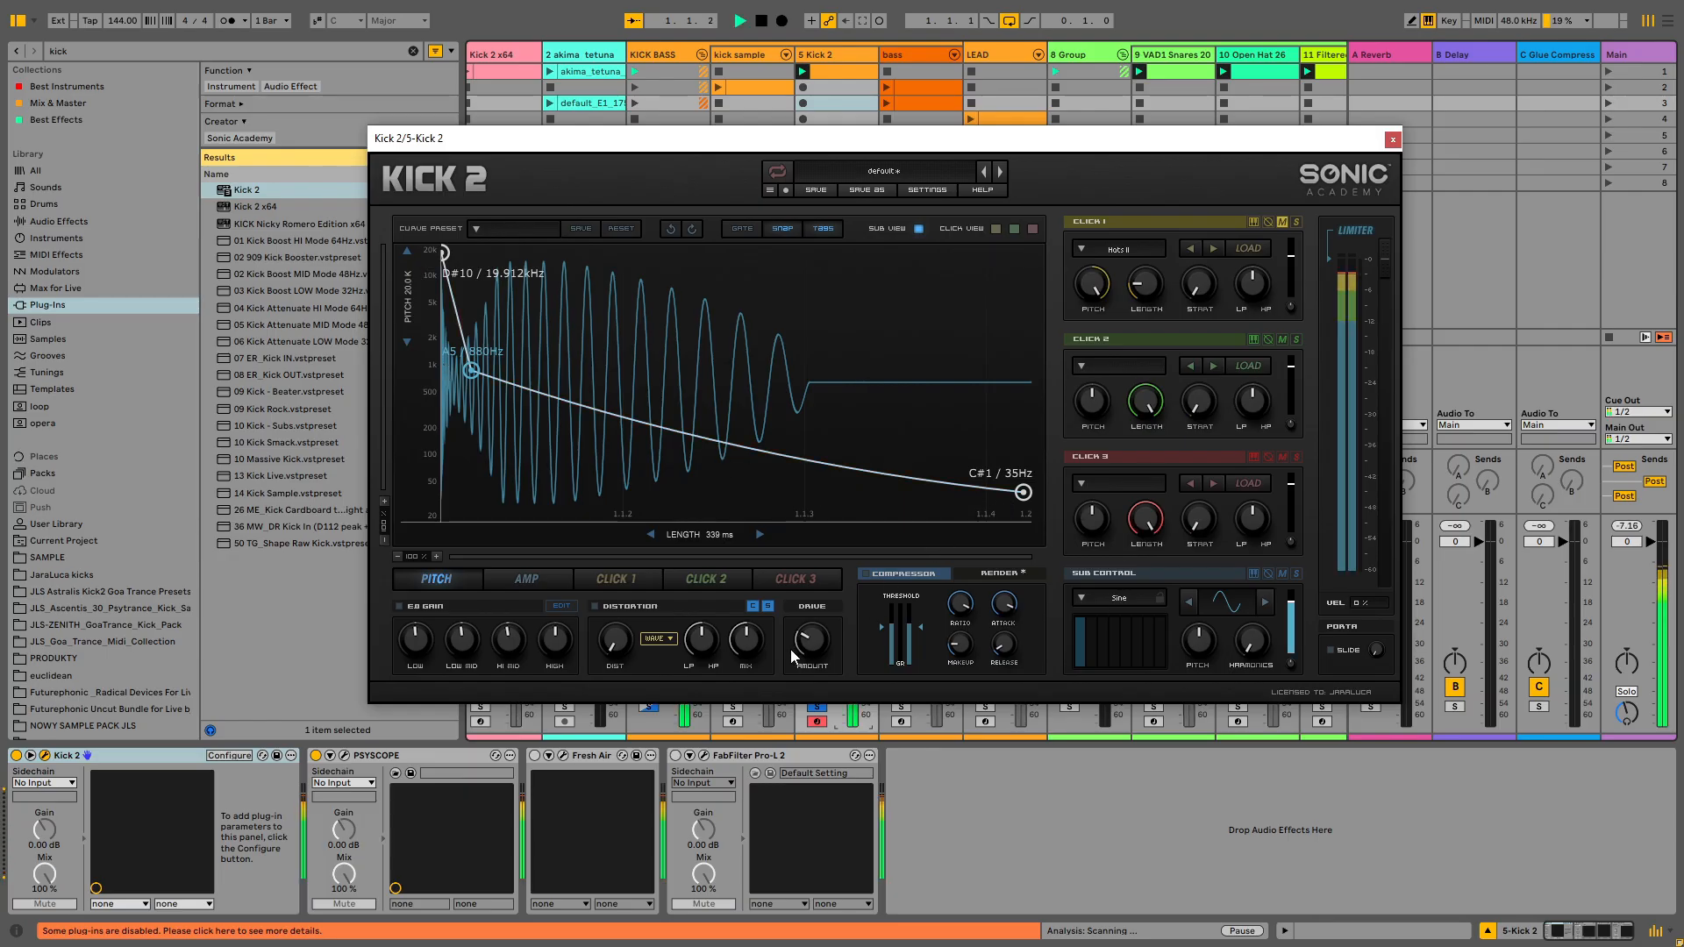
pyautogui.click(1393, 139)
pyautogui.click(900, 706)
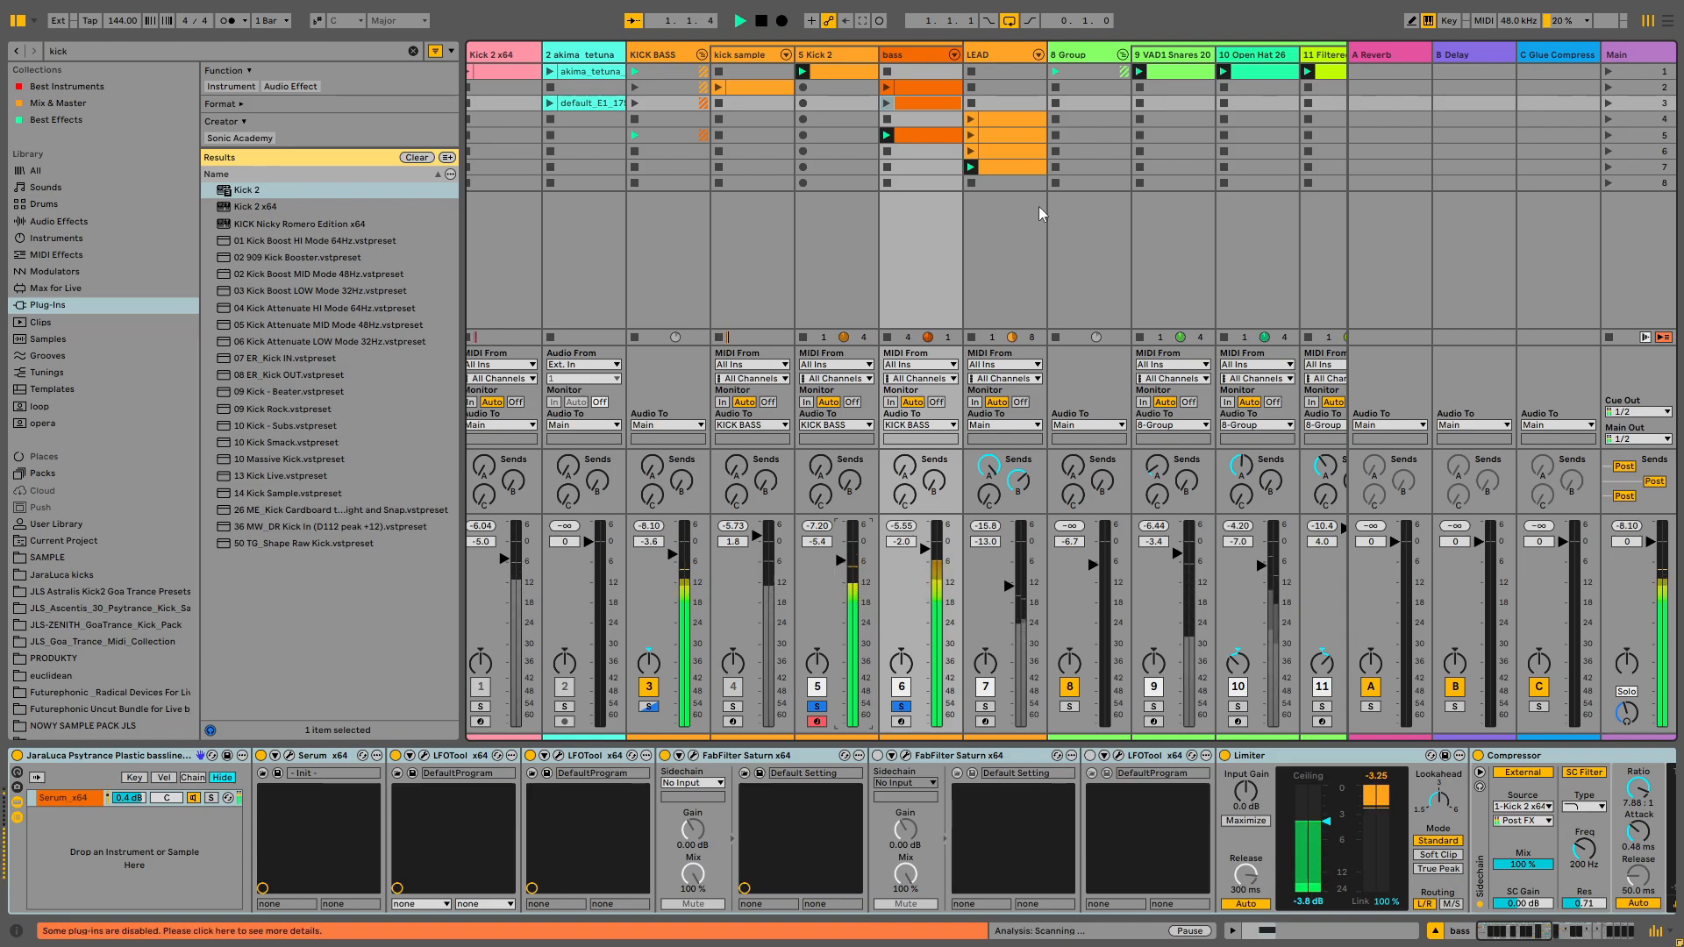
pyautogui.click(915, 56)
pyautogui.hscroll(5, 1225, 825)
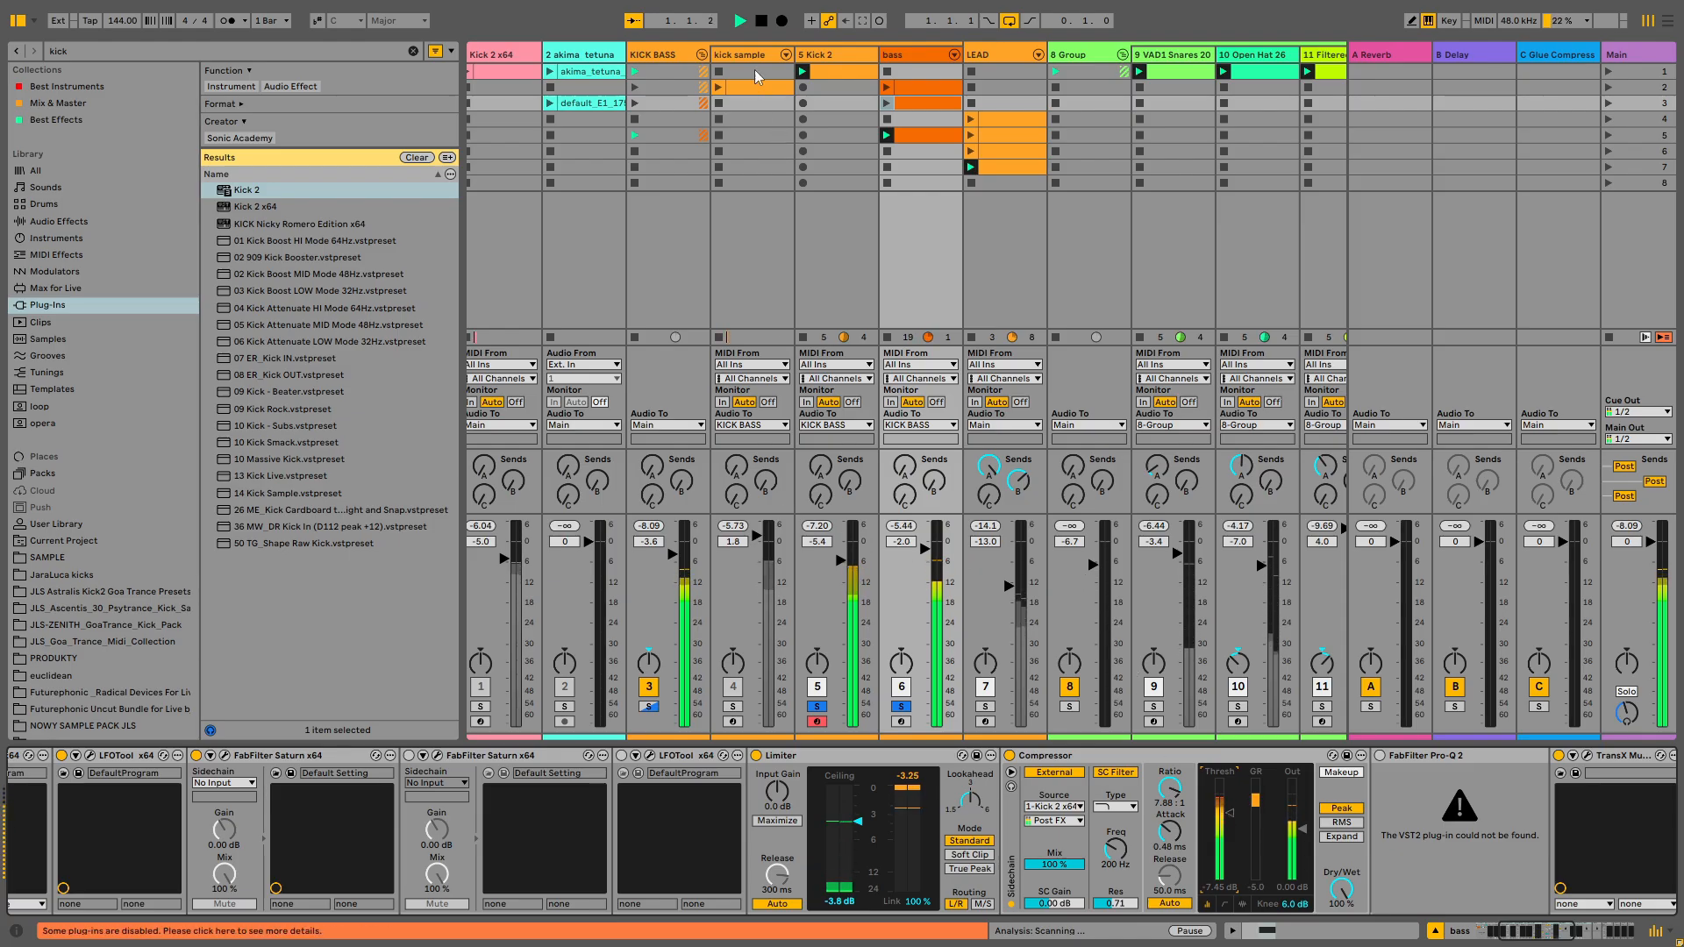
pyautogui.click(674, 507)
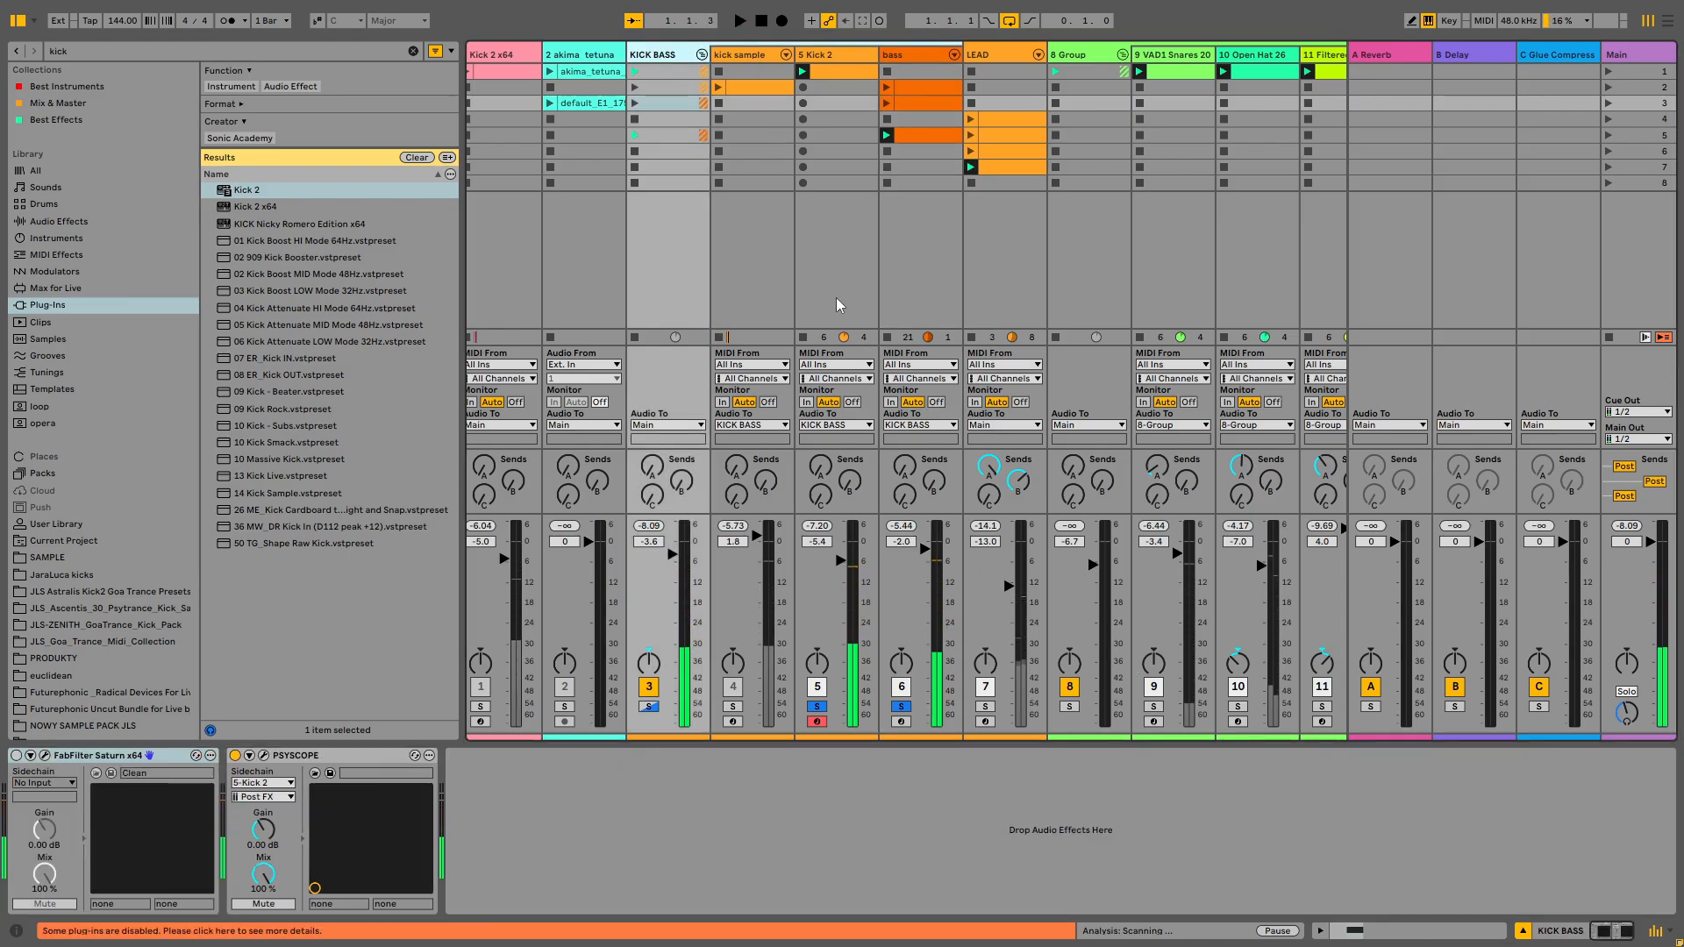
# Inspect the reshaped kick's waveform in the PSYSCOPE on the 5-Kick 2 track and close the scope
pyautogui.click(830, 60)
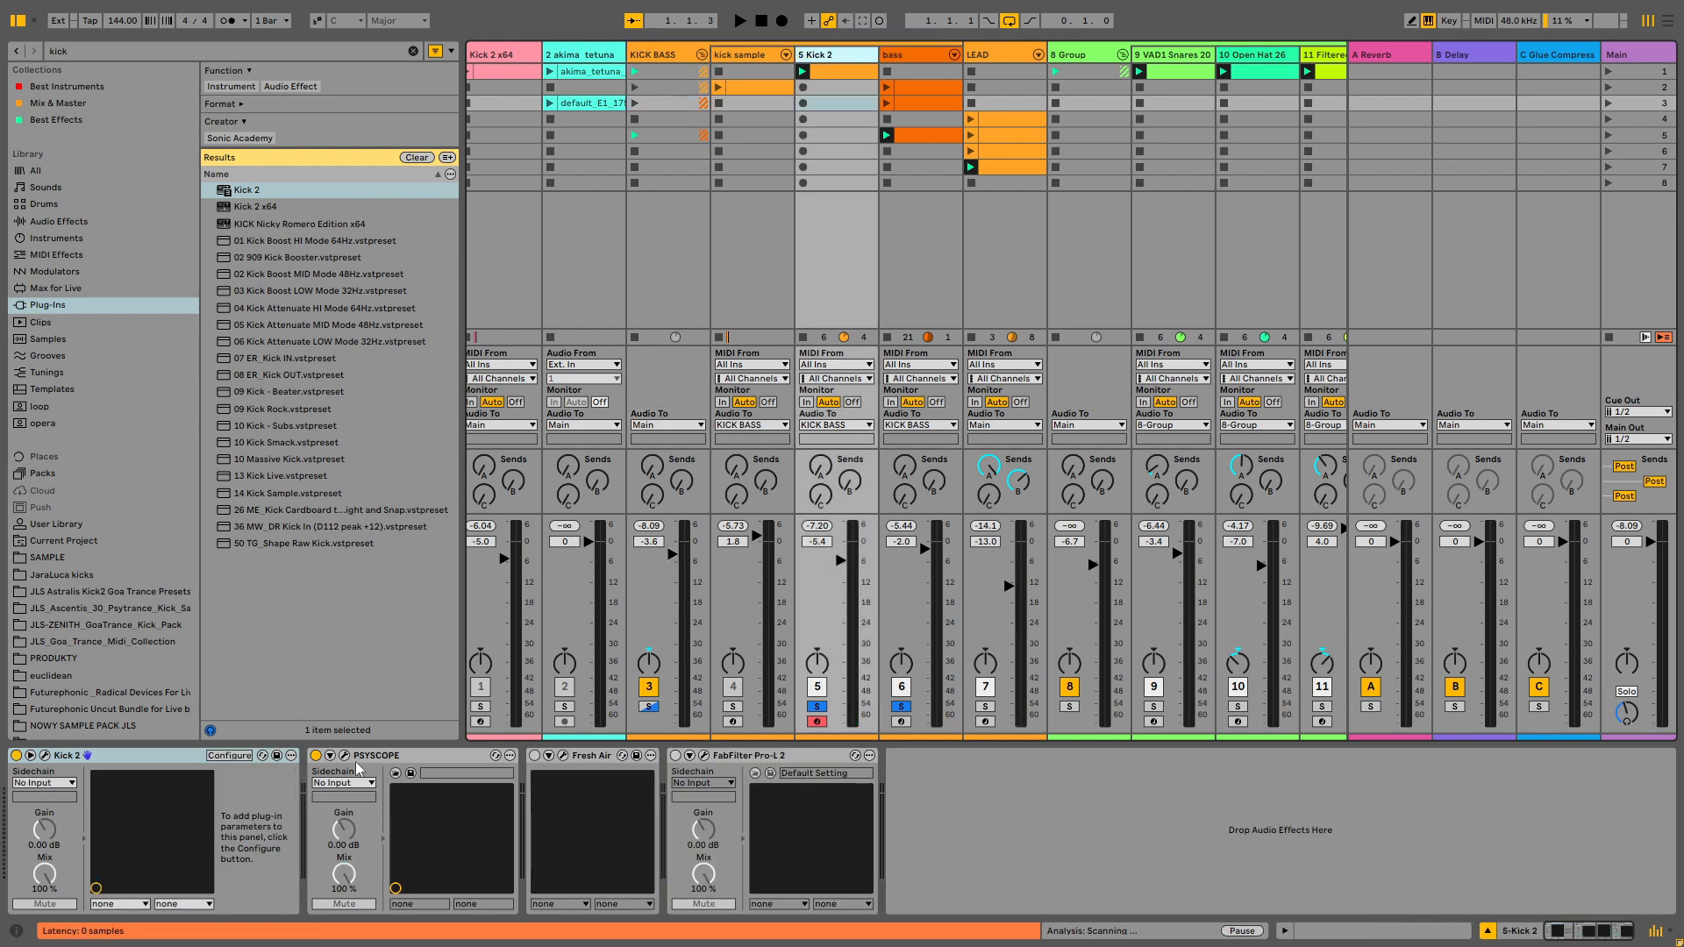
pyautogui.click(345, 756)
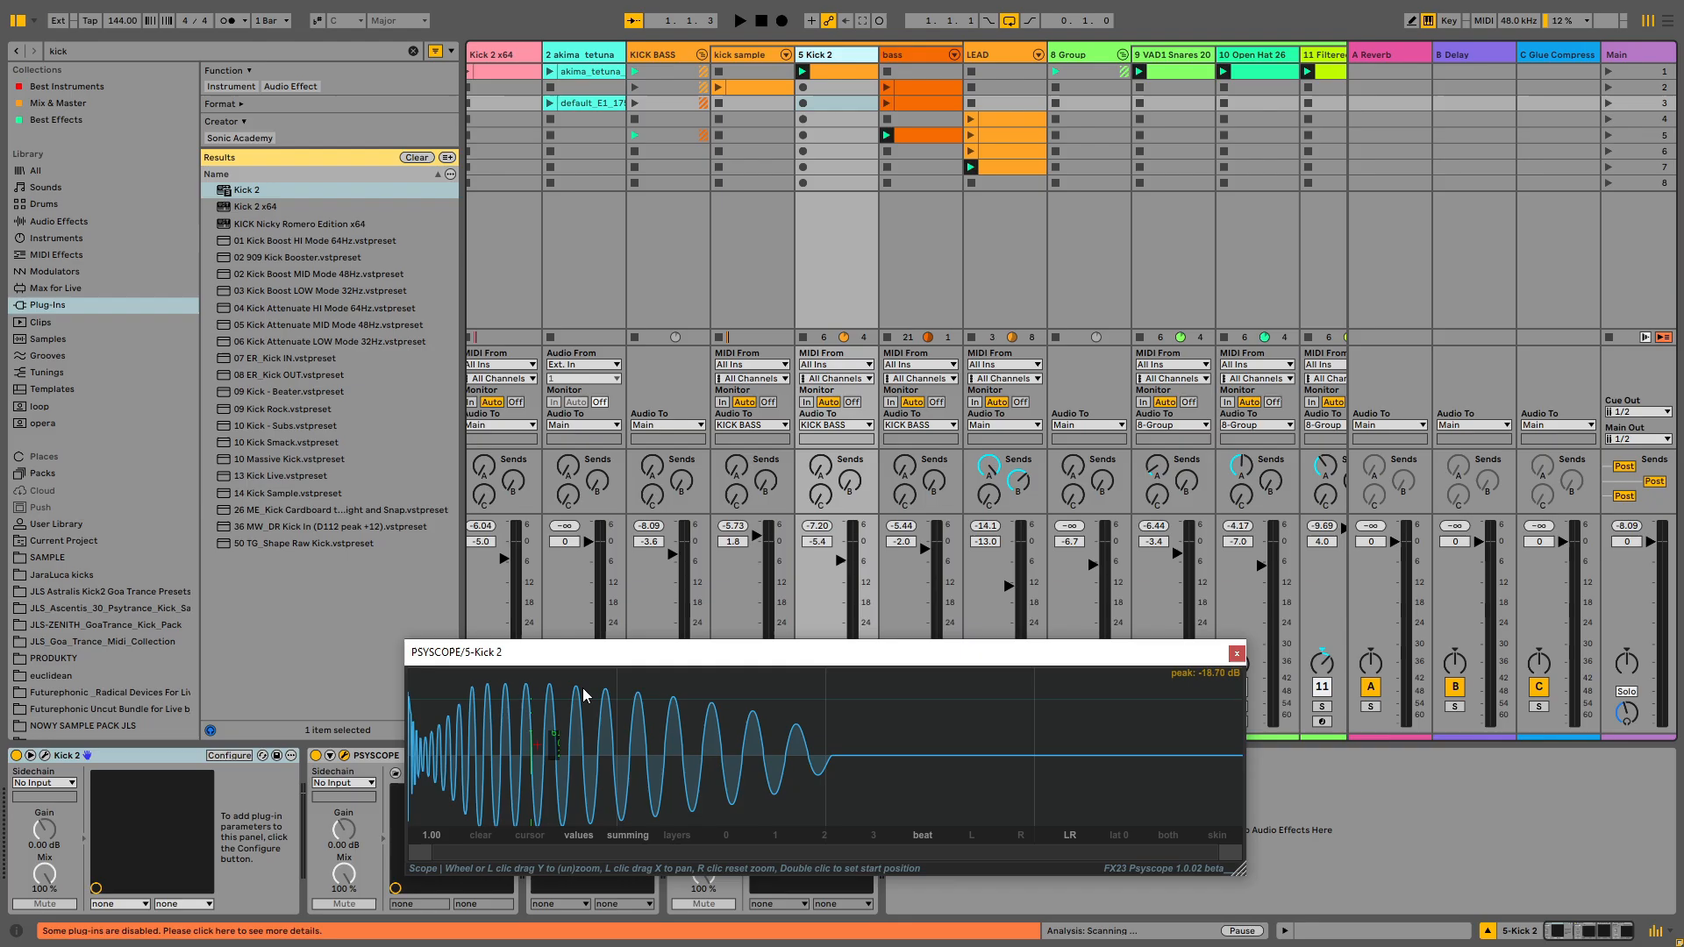
pyautogui.click(1236, 653)
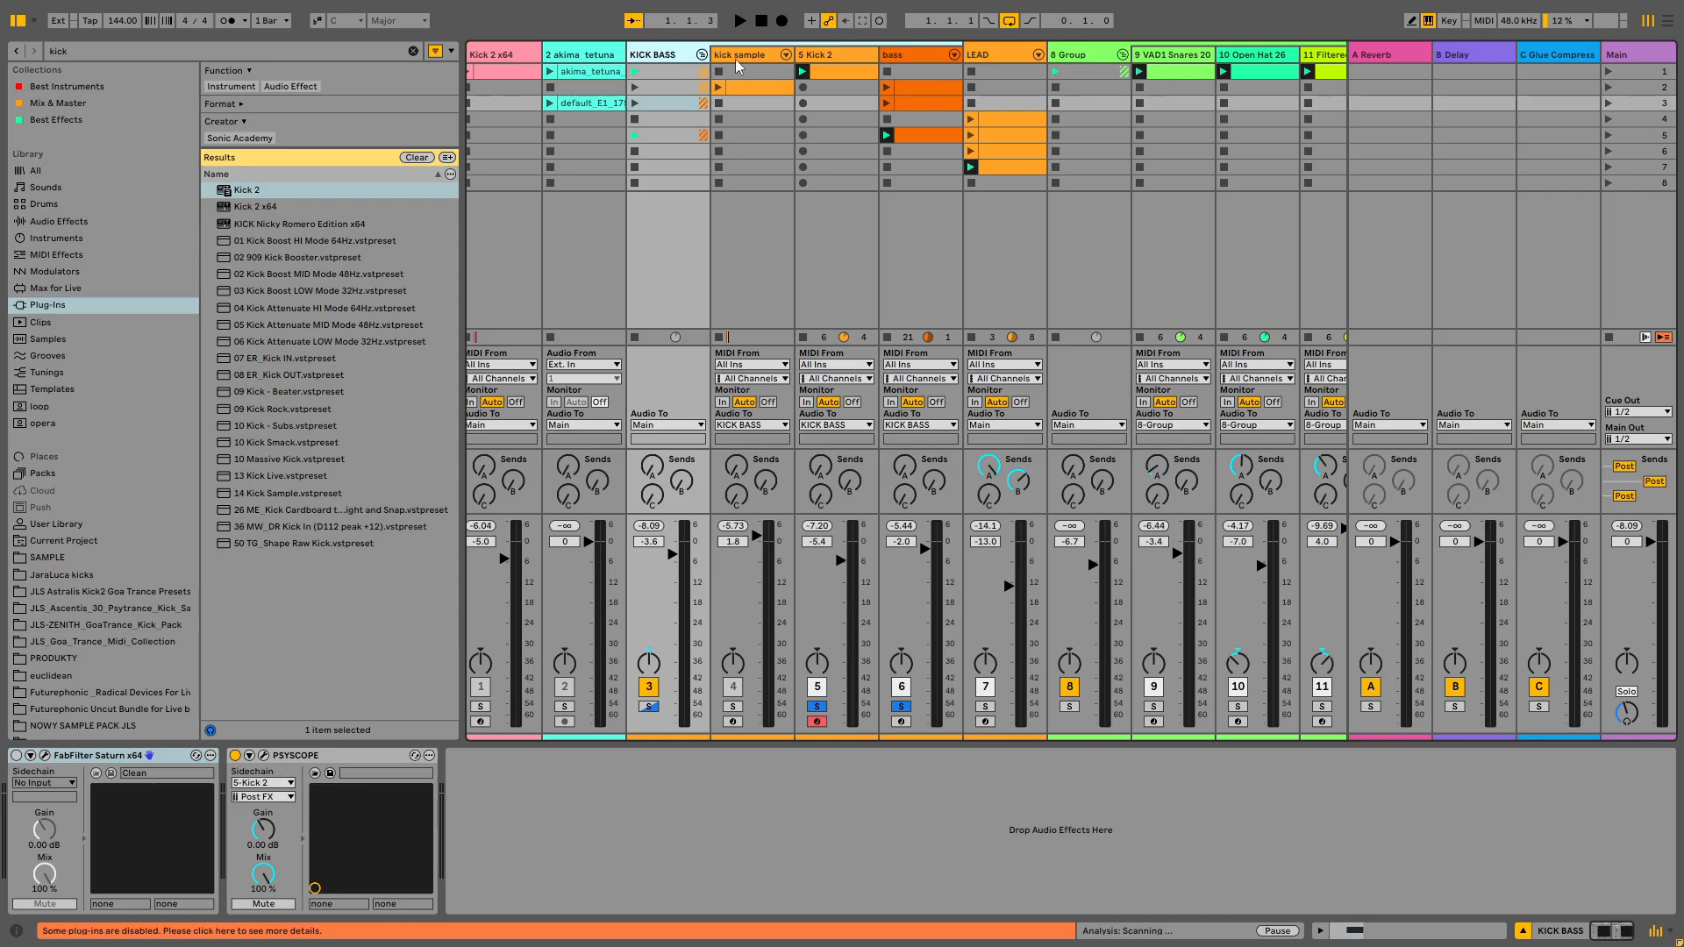
# Choose 5-Kick 2 as the sidechain input of the PSYSCOPE on the KICK BASS group
pyautogui.click(842, 55)
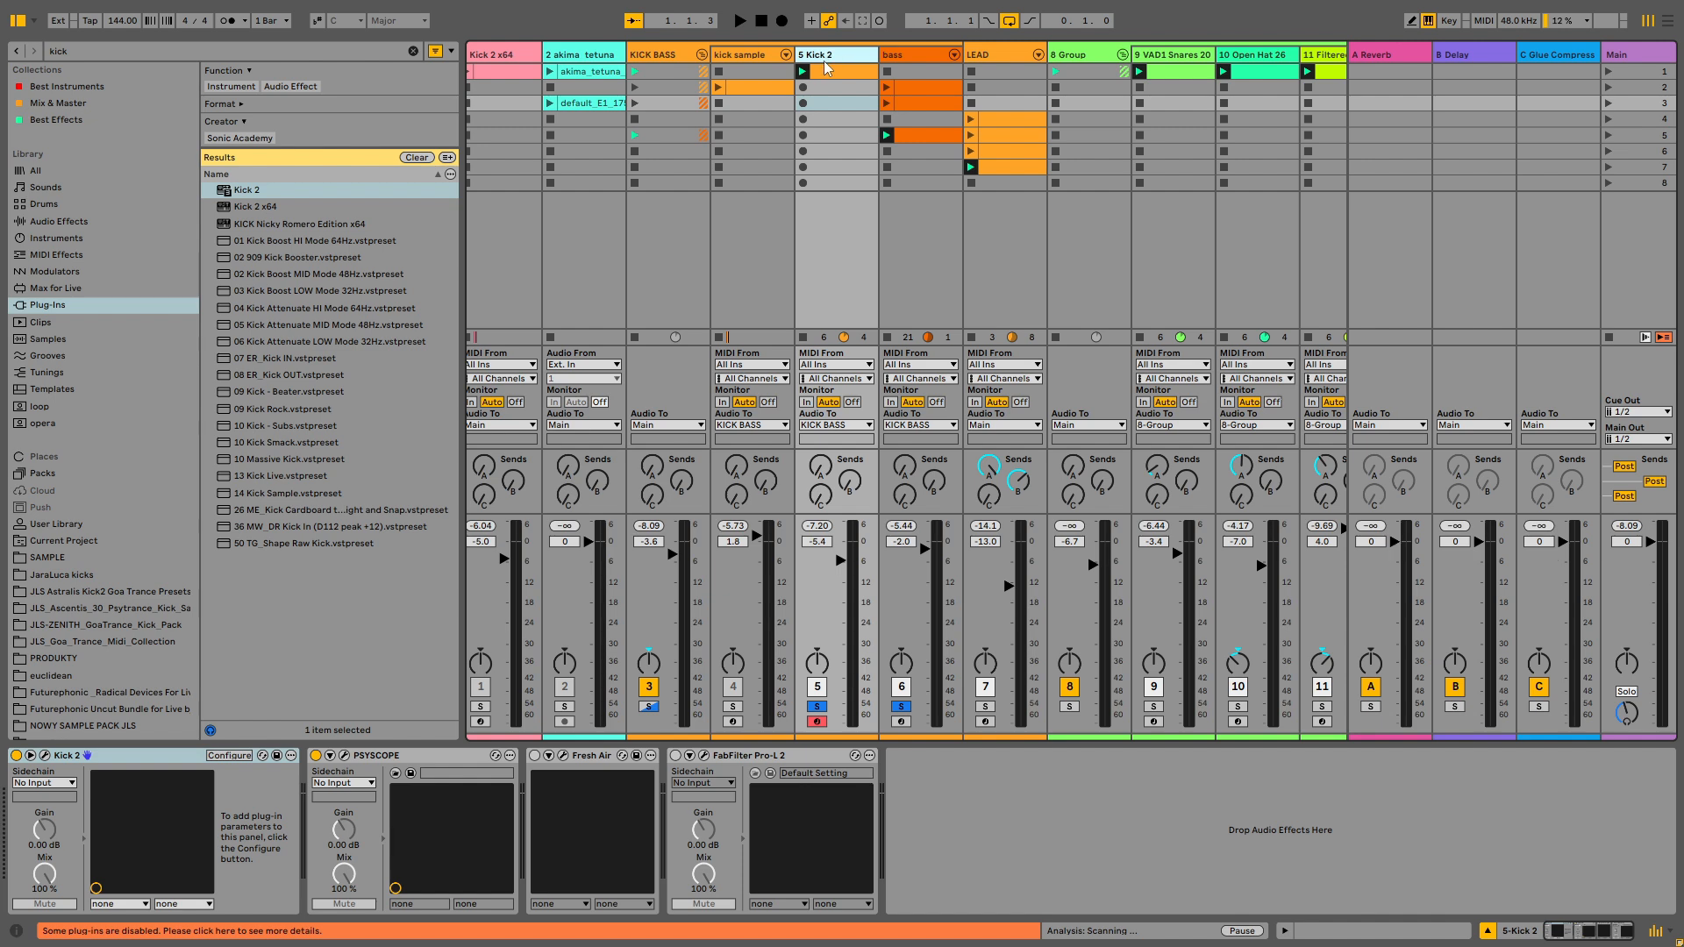
pyautogui.click(894, 55)
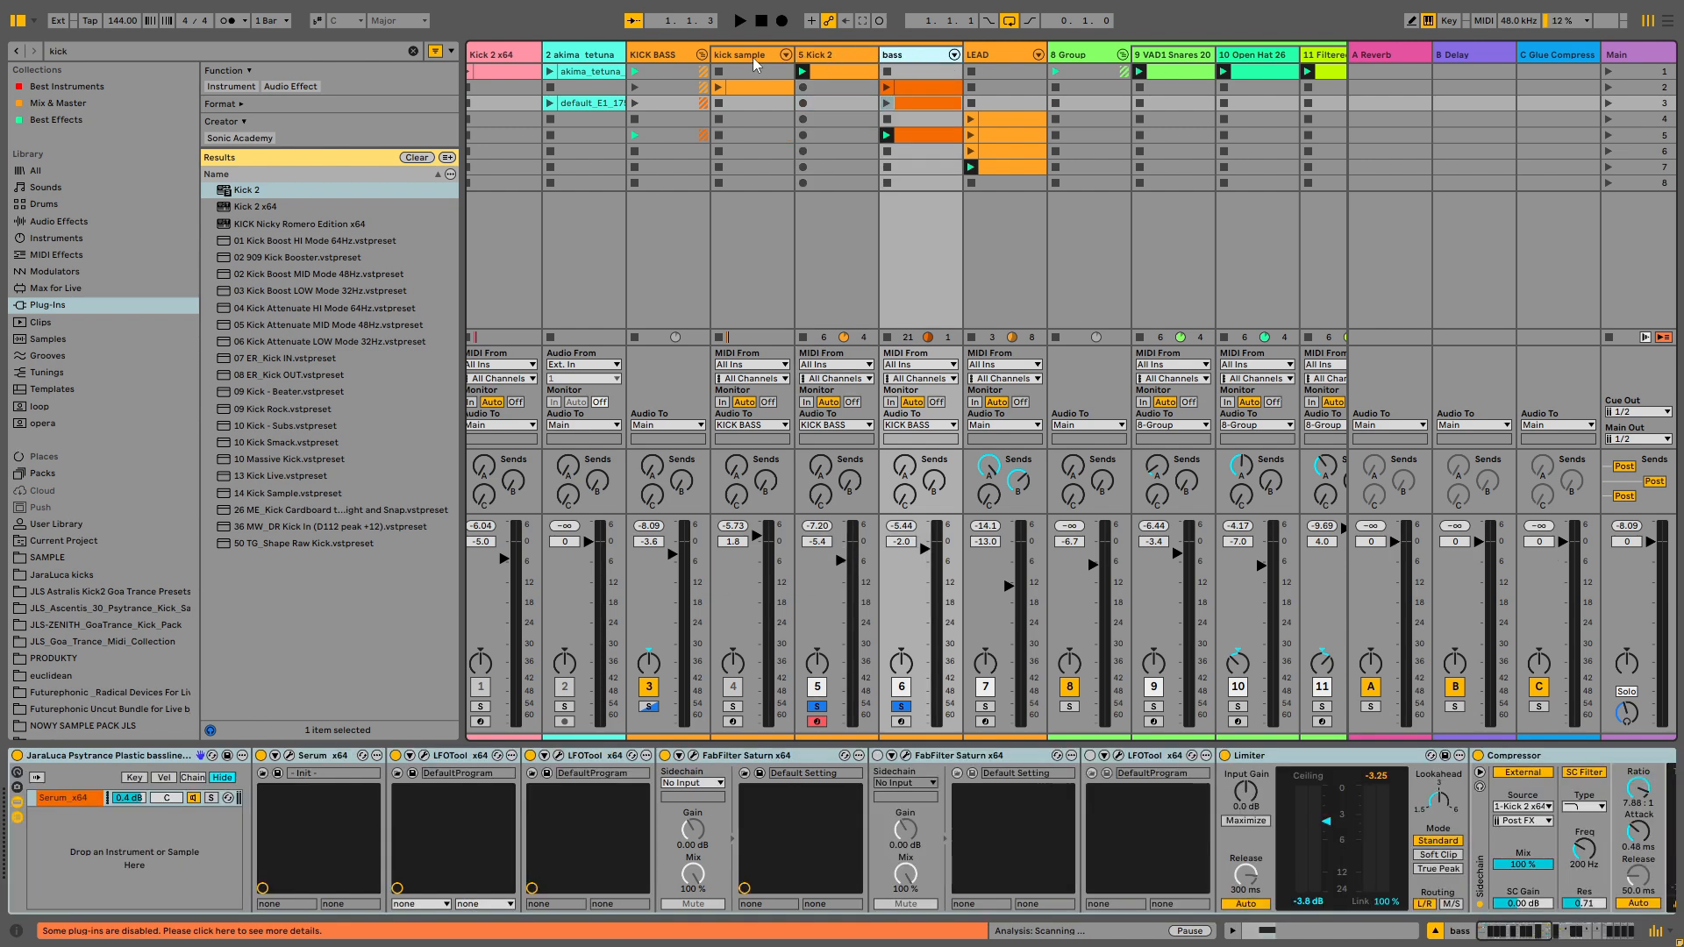
pyautogui.click(664, 58)
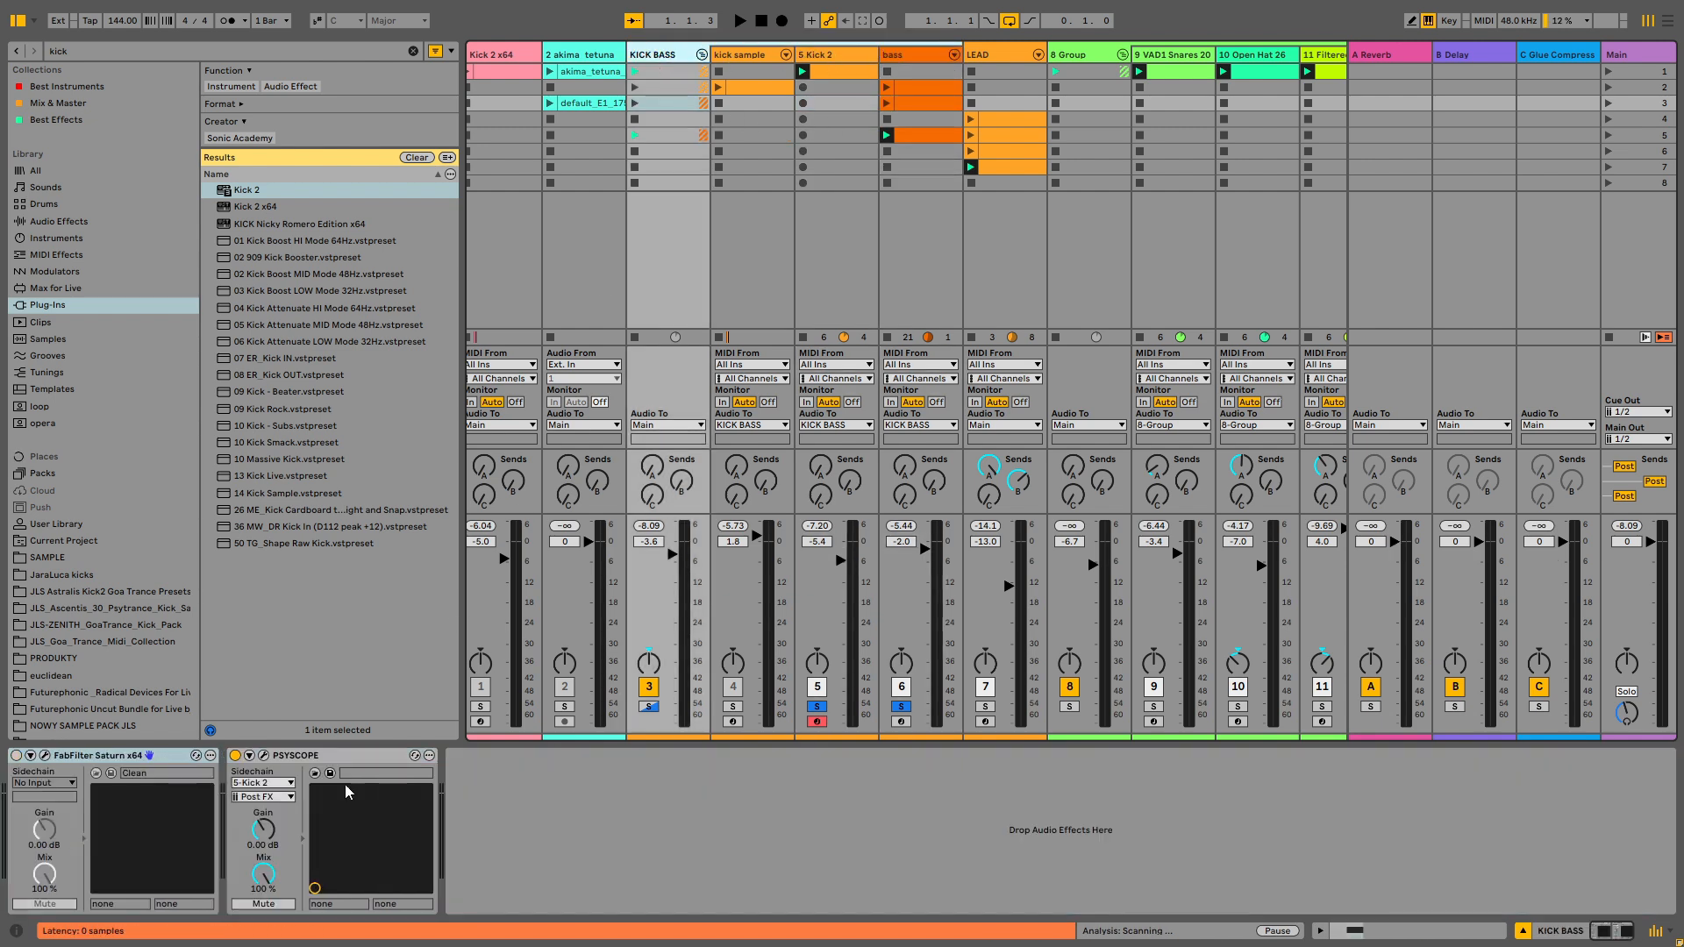
pyautogui.click(275, 783)
pyautogui.click(278, 788)
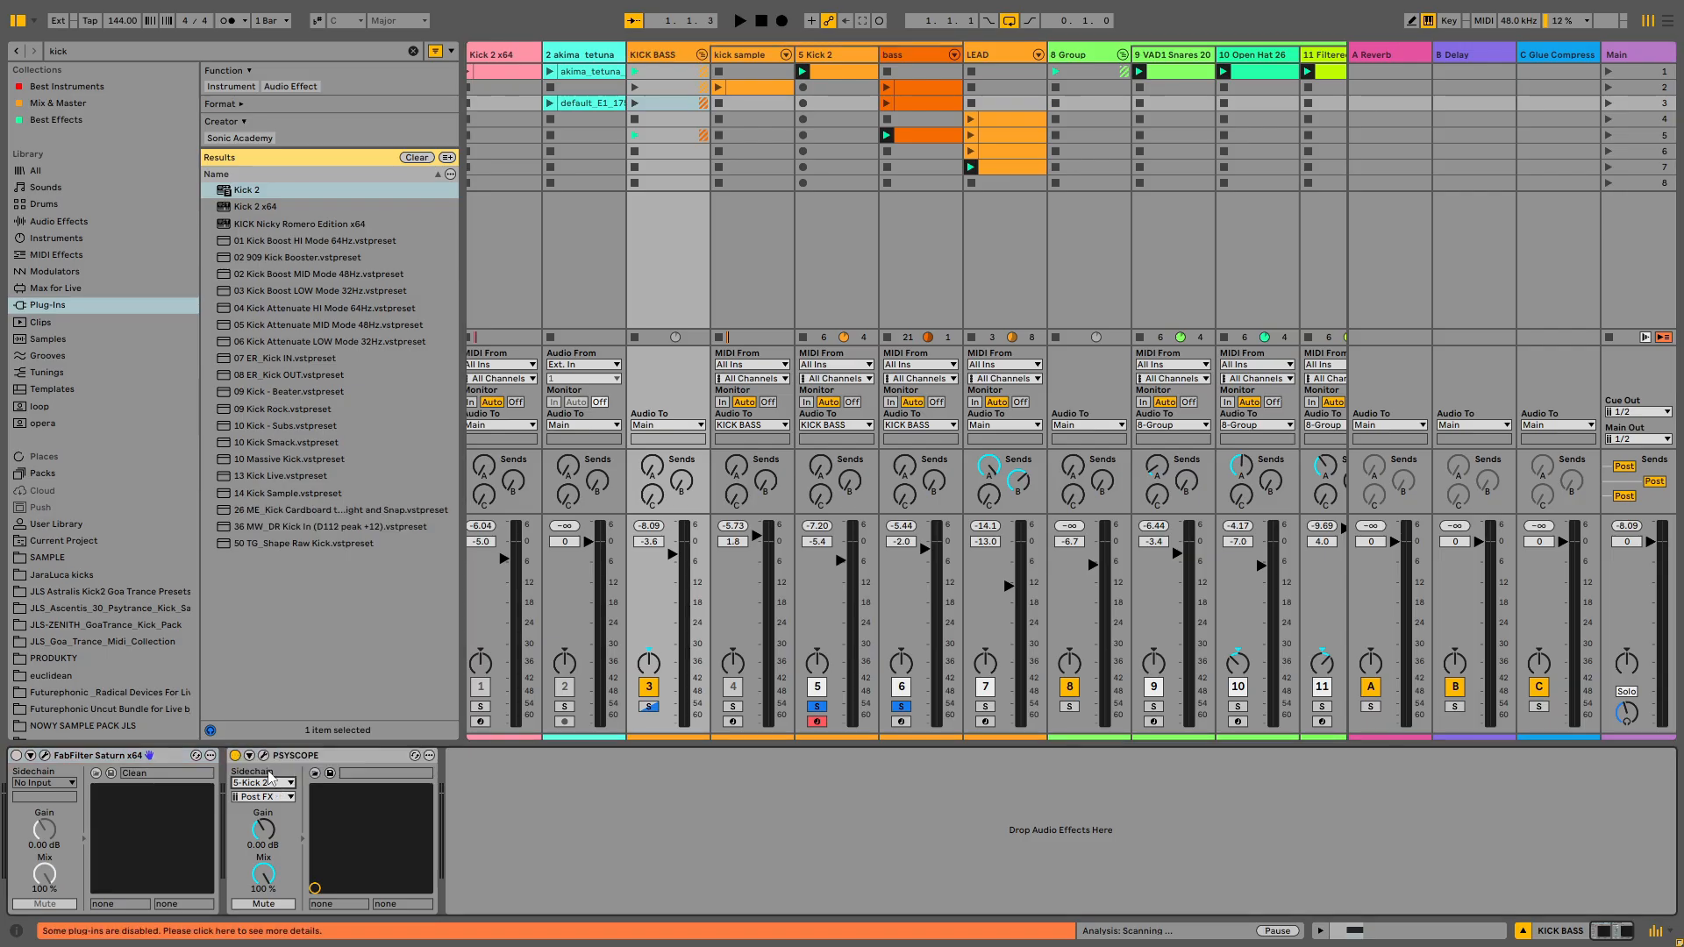
pyautogui.click(267, 784)
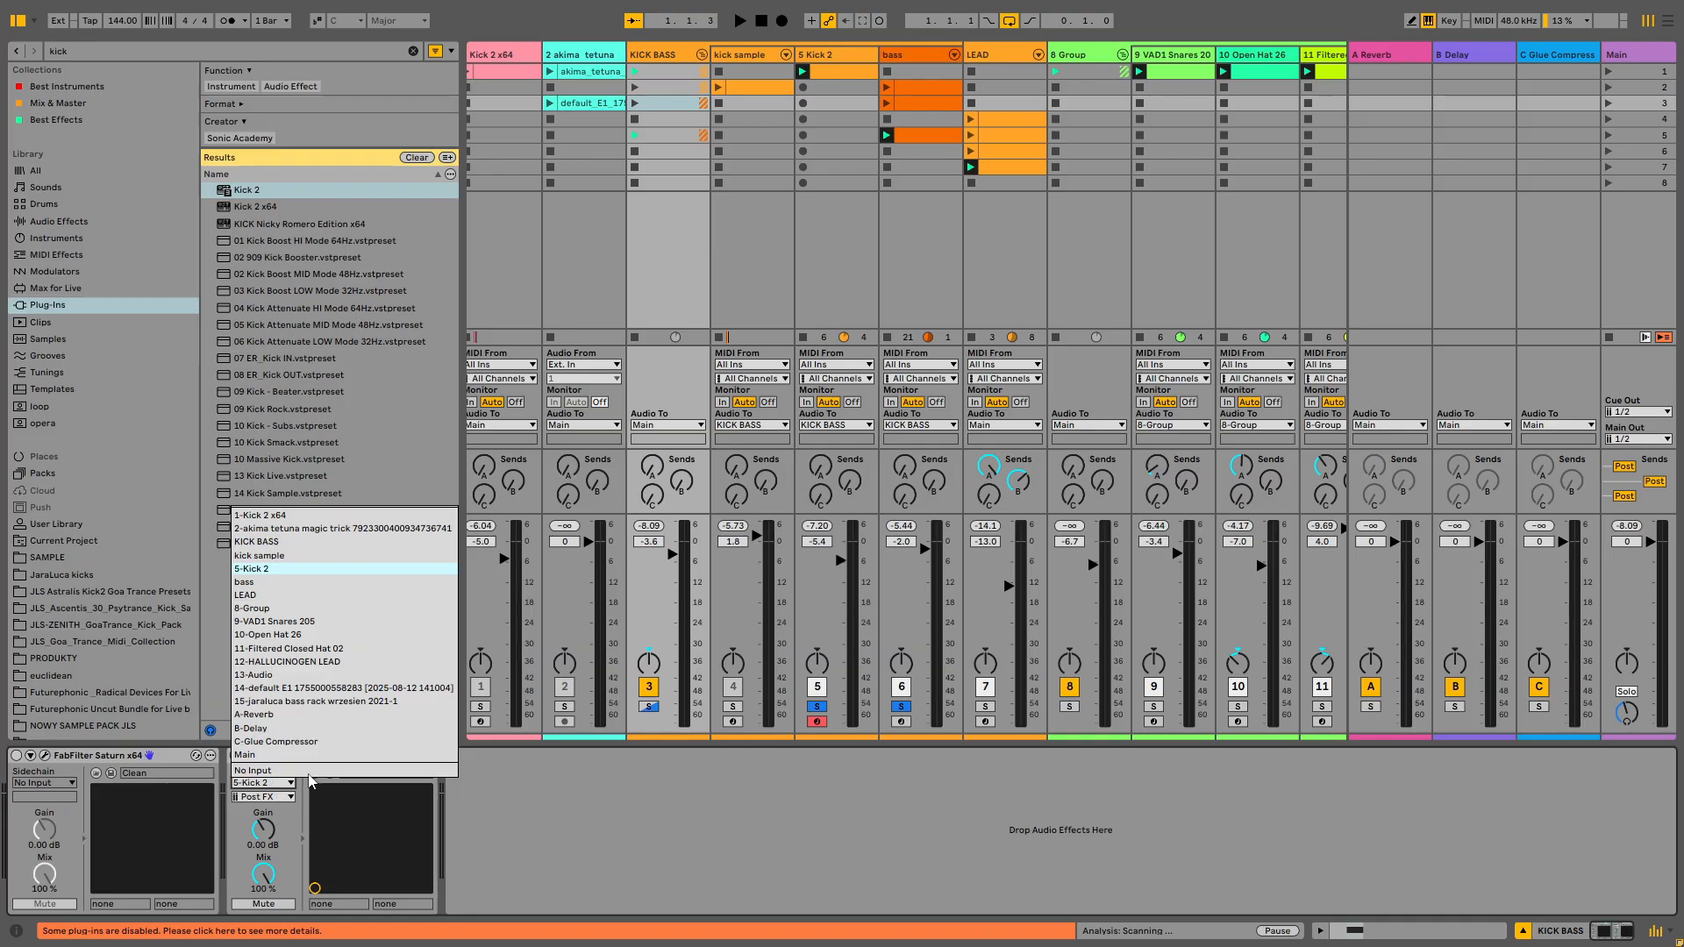
pyautogui.click(251, 573)
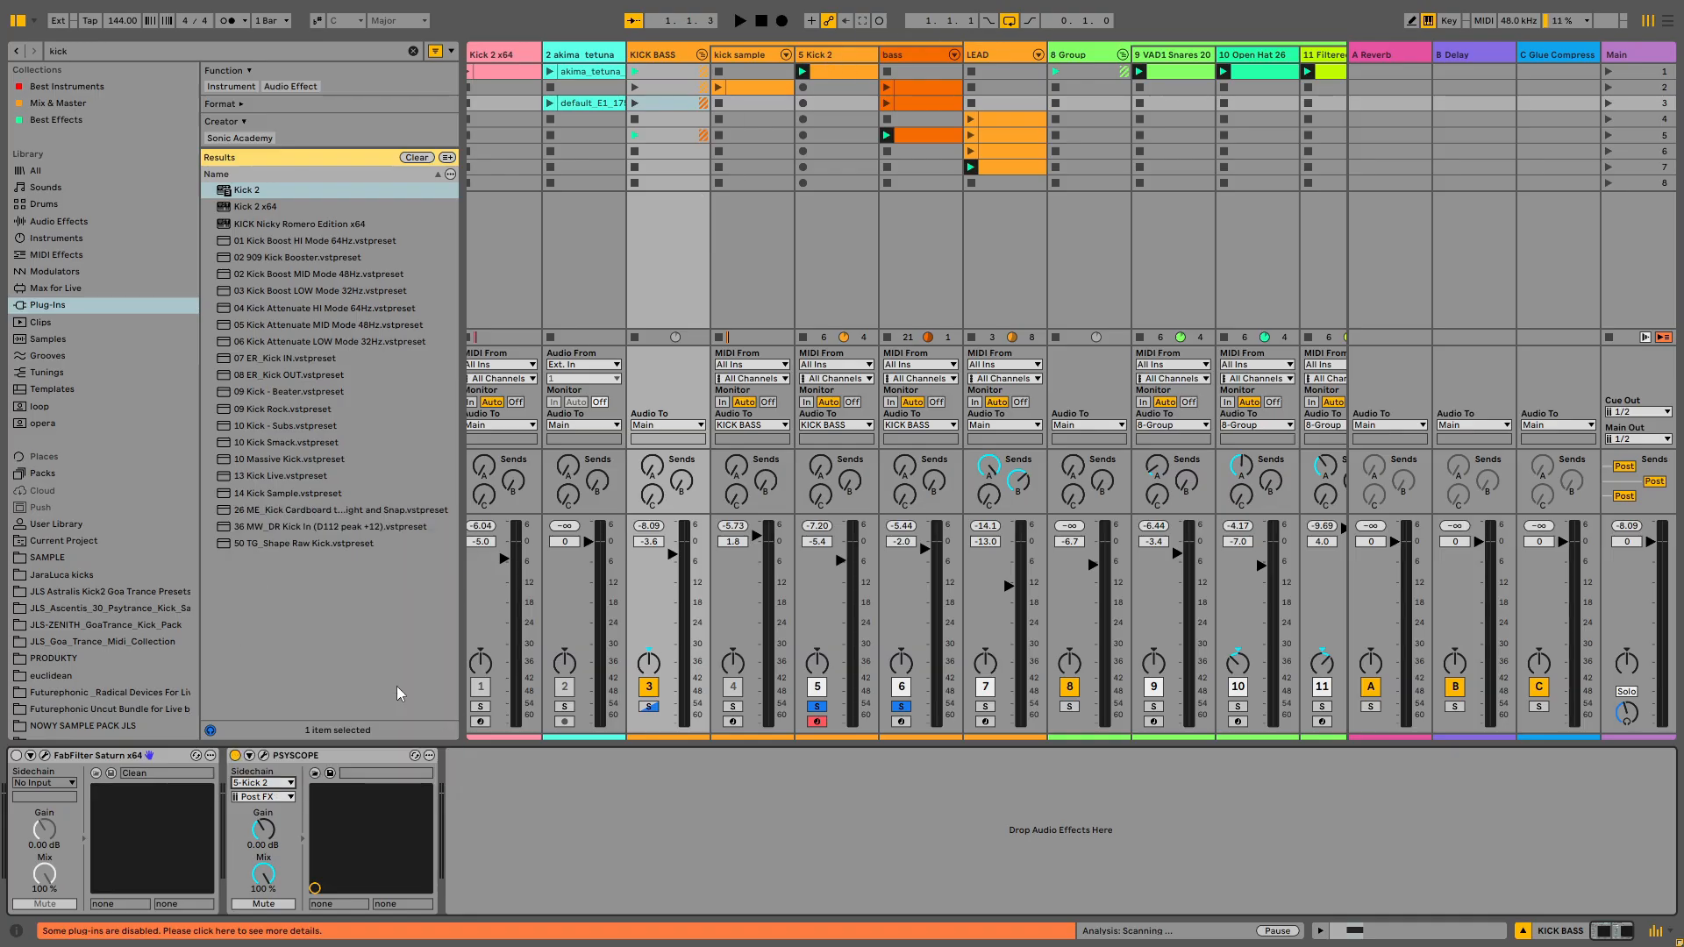
# Compare the kick and bass waveforms in the KICK BASS group's PSYSCOPE during playback, and return to the bass track
pyautogui.click(264, 755)
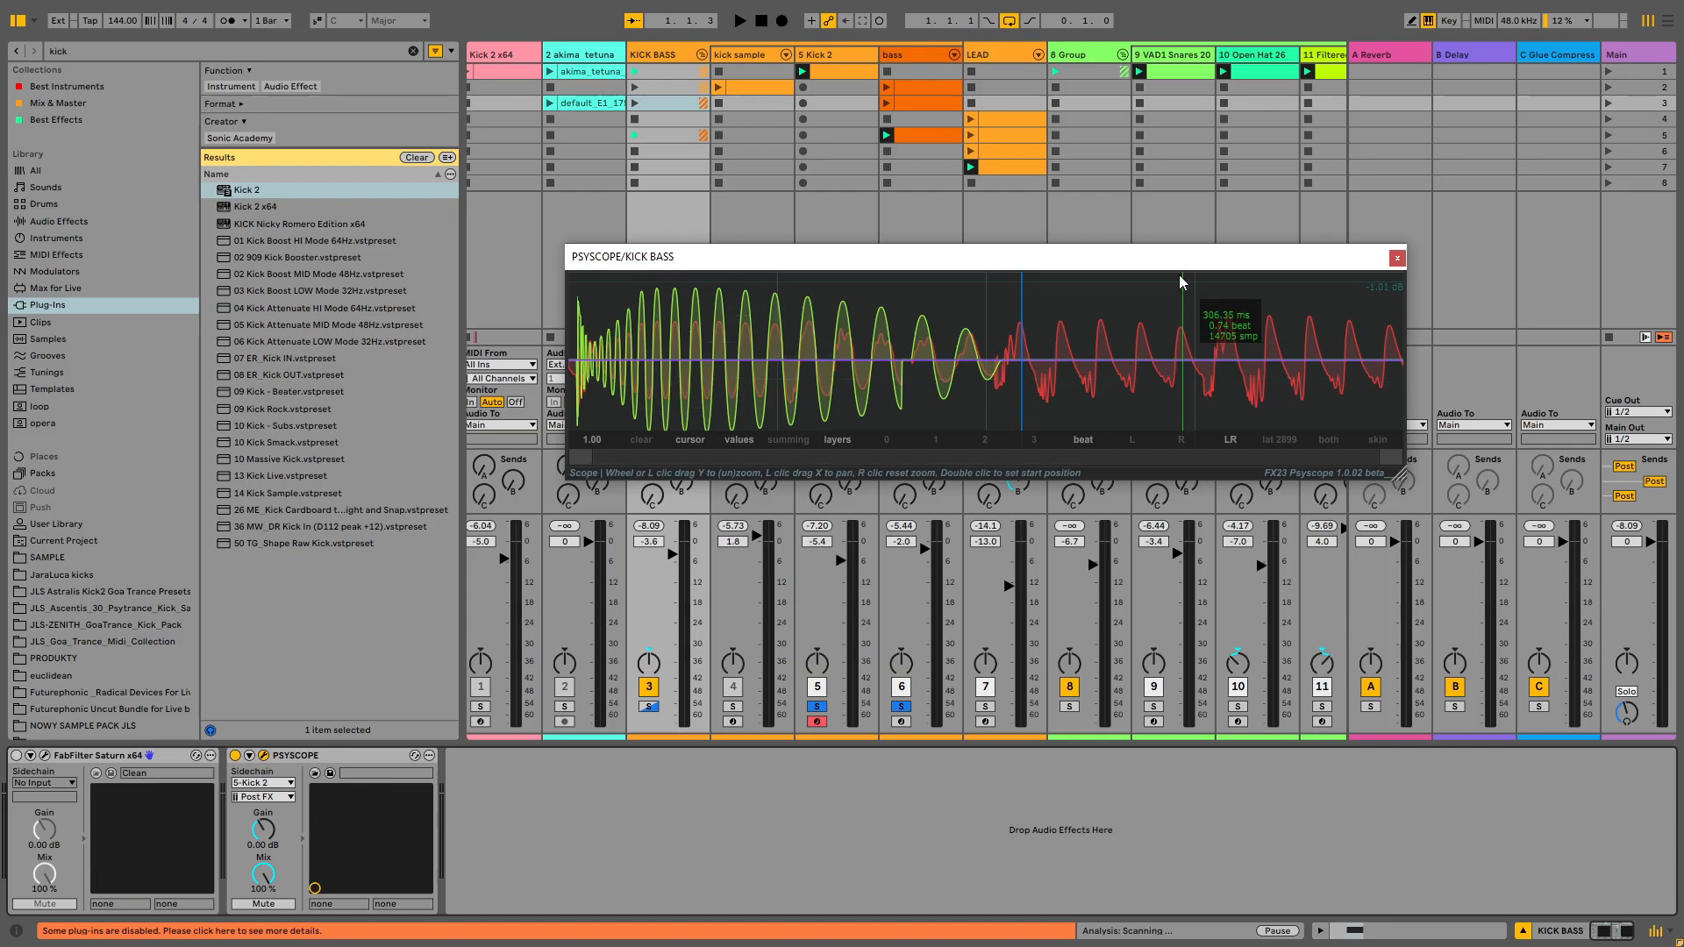
pyautogui.moveTo(1123, 265); pyautogui.dragTo(1064, 395)
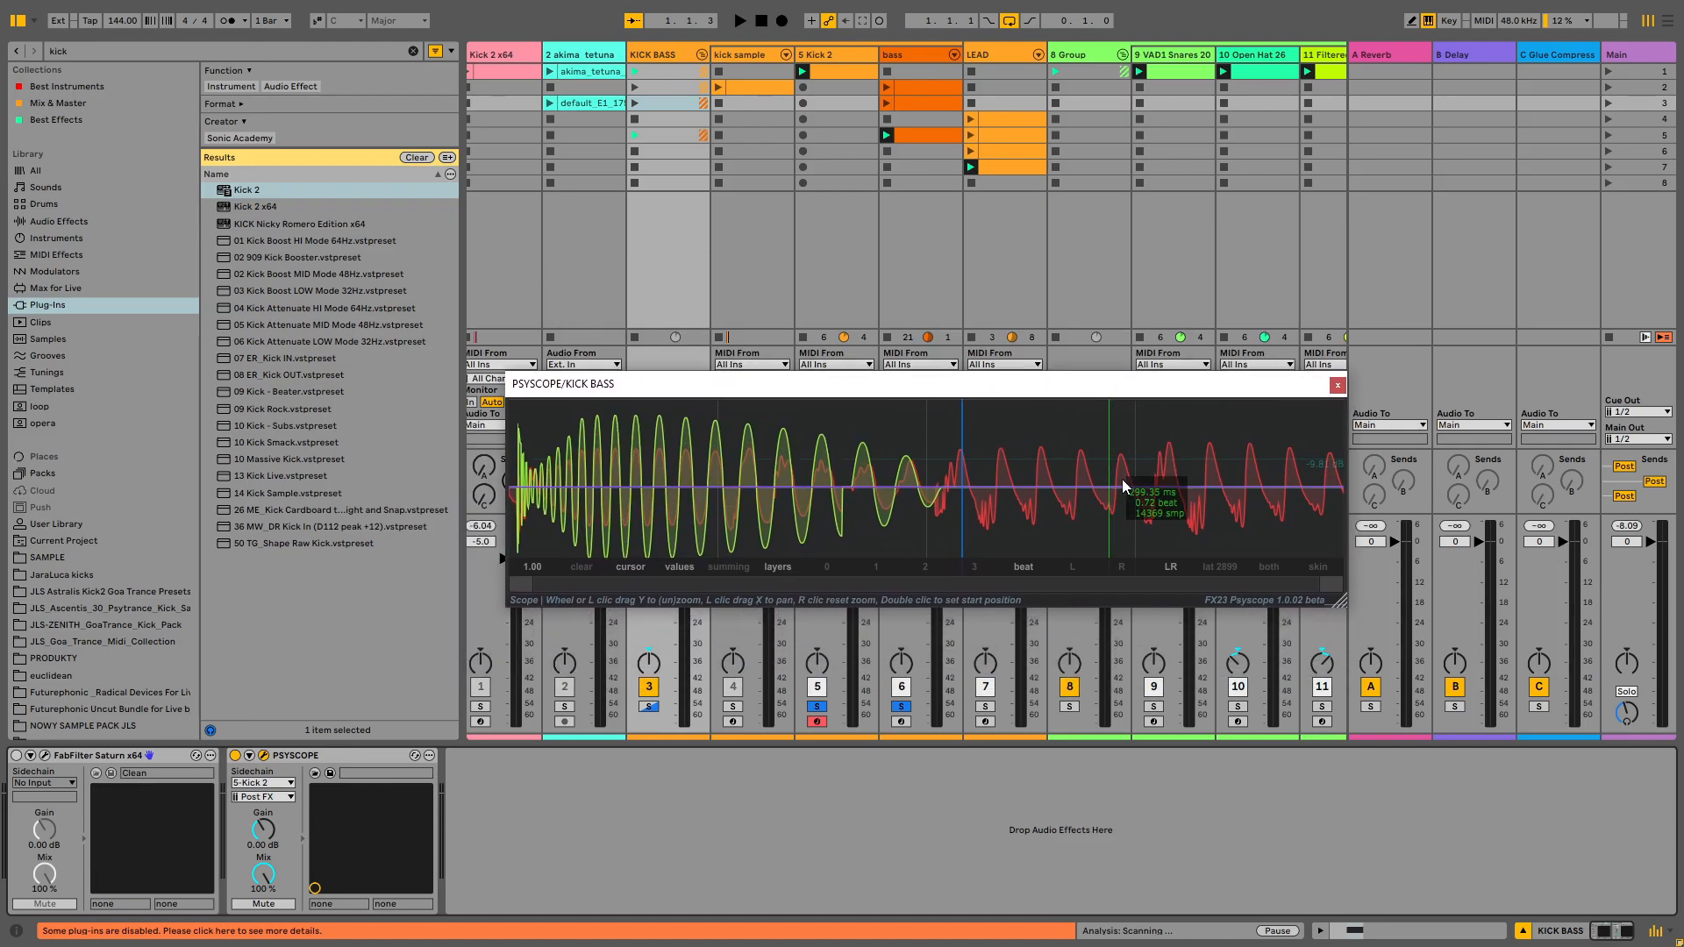
pyautogui.press('space')
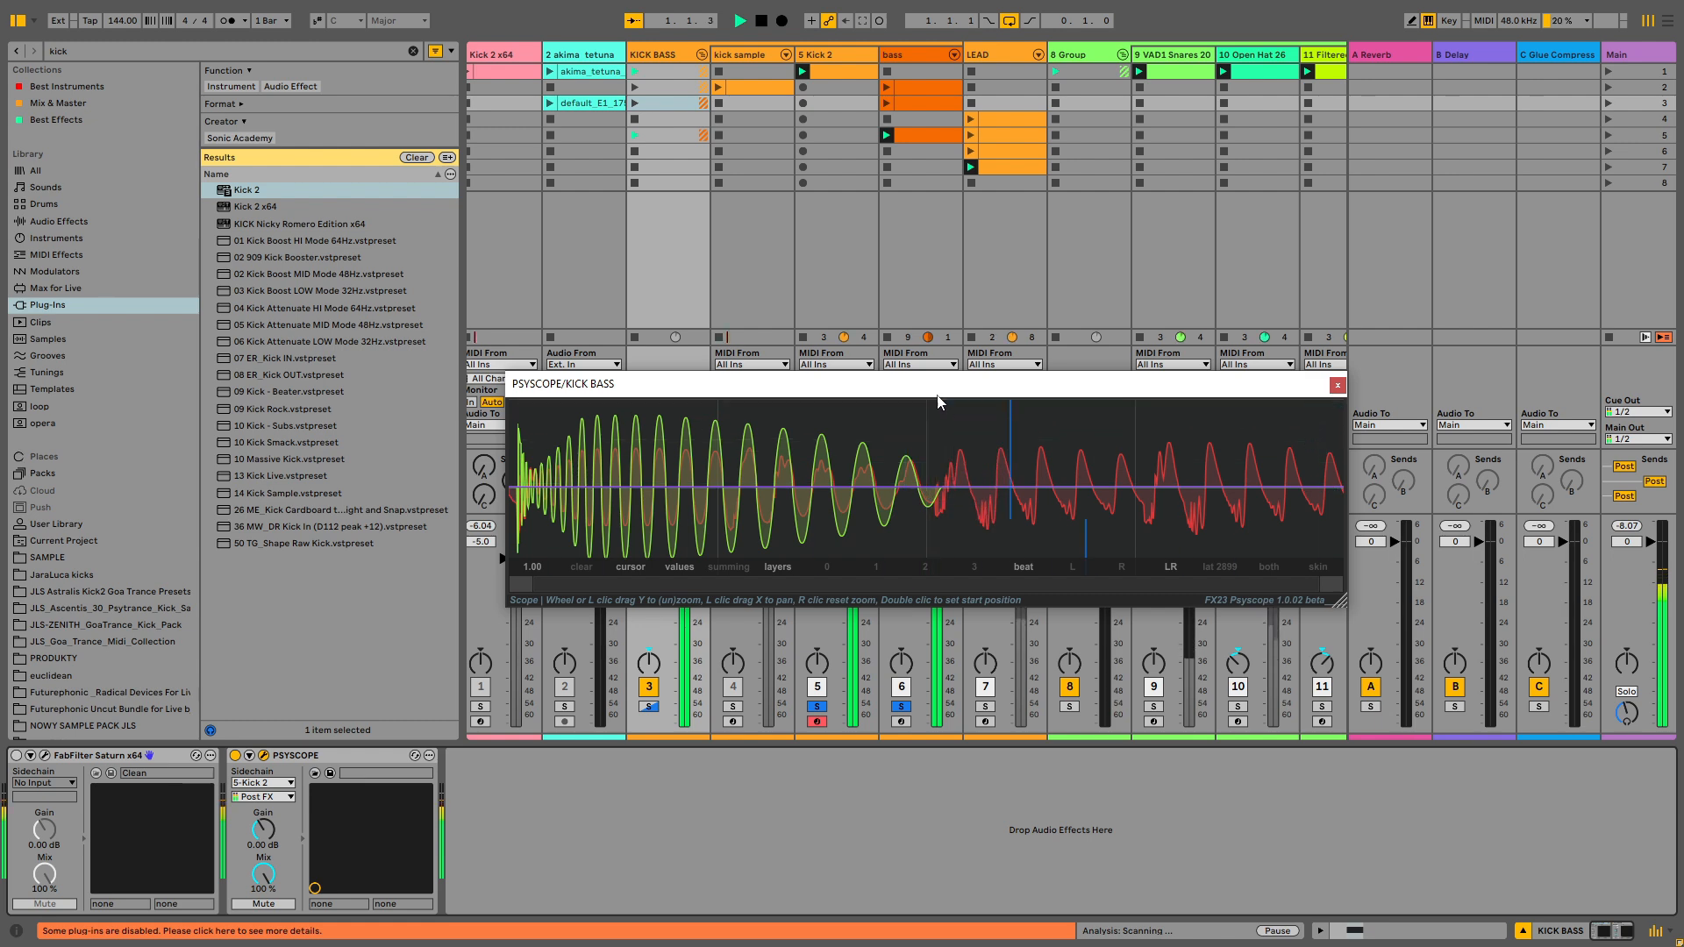
pyautogui.moveTo(941, 392); pyautogui.dragTo(671, 244)
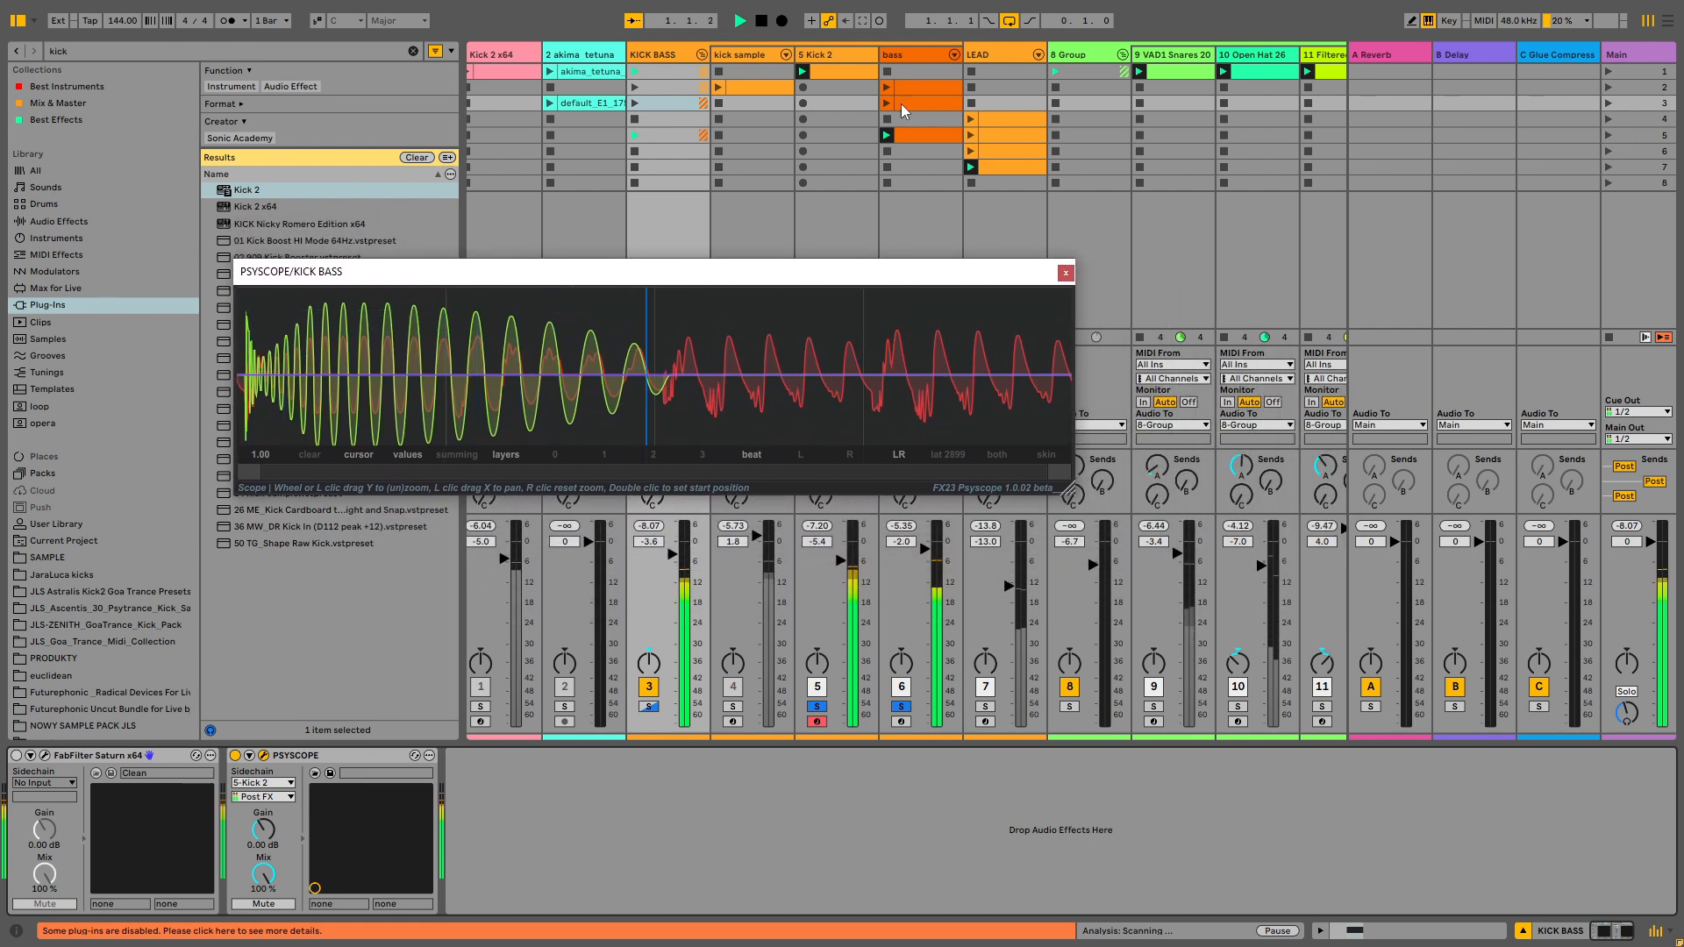
pyautogui.click(902, 104)
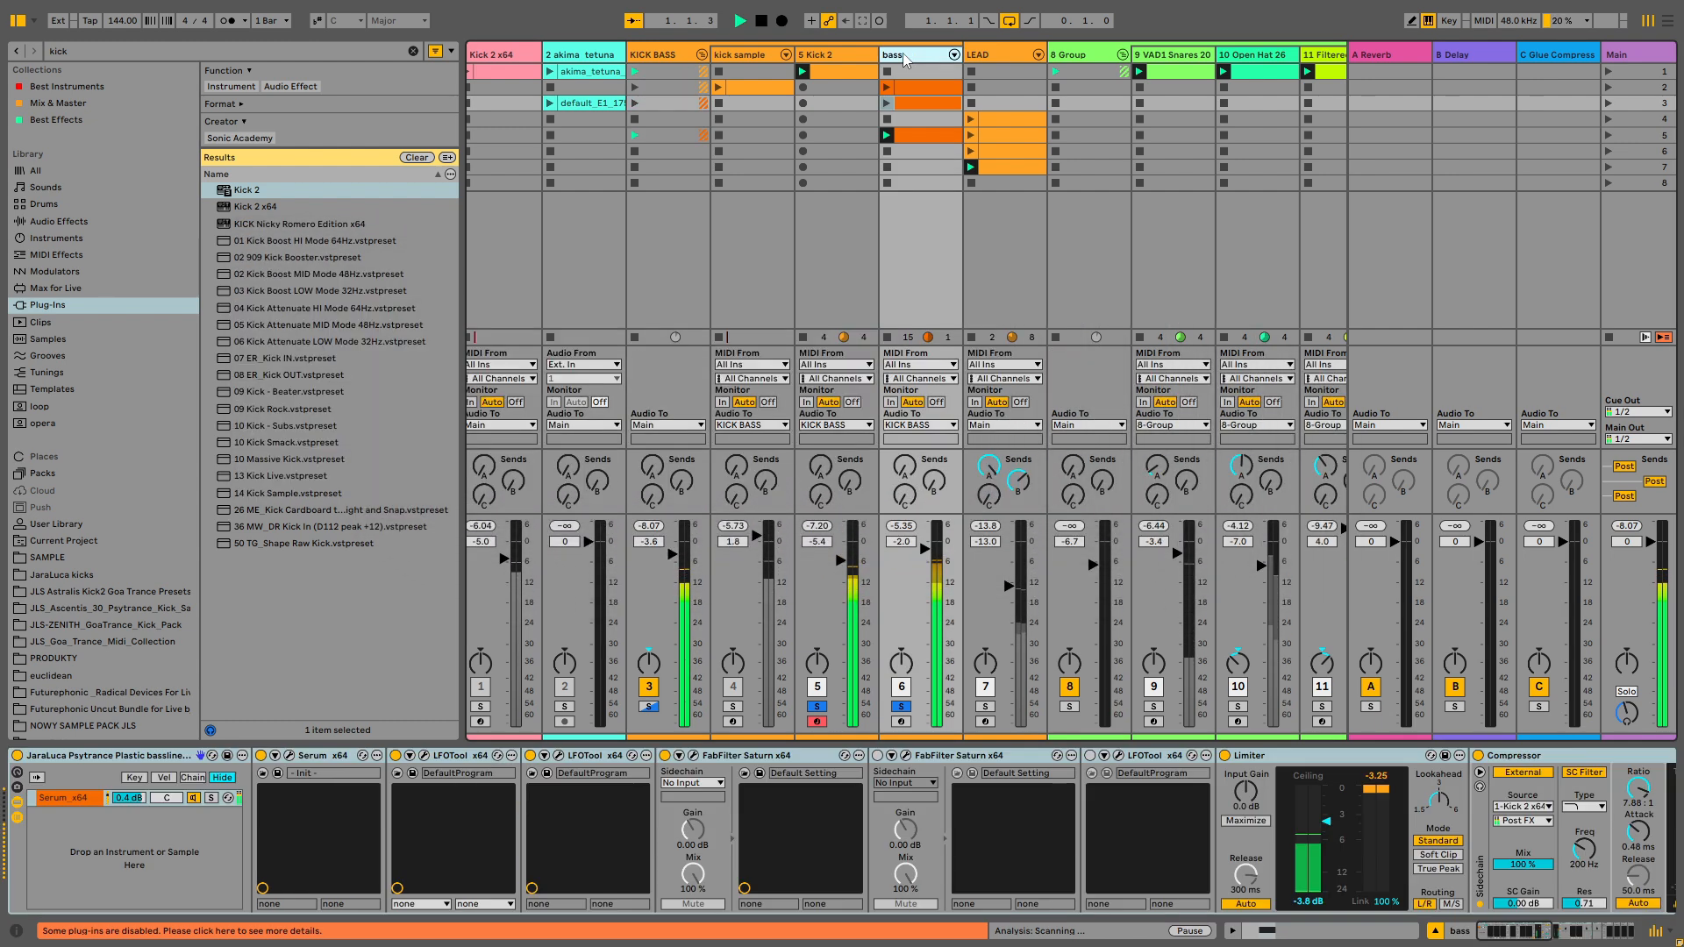
# Return to the 5-Kick 2 track and open its Kick 2 plug-in window for further editing
pyautogui.click(820, 55)
pyautogui.click(744, 56)
pyautogui.click(669, 62)
pyautogui.click(863, 207)
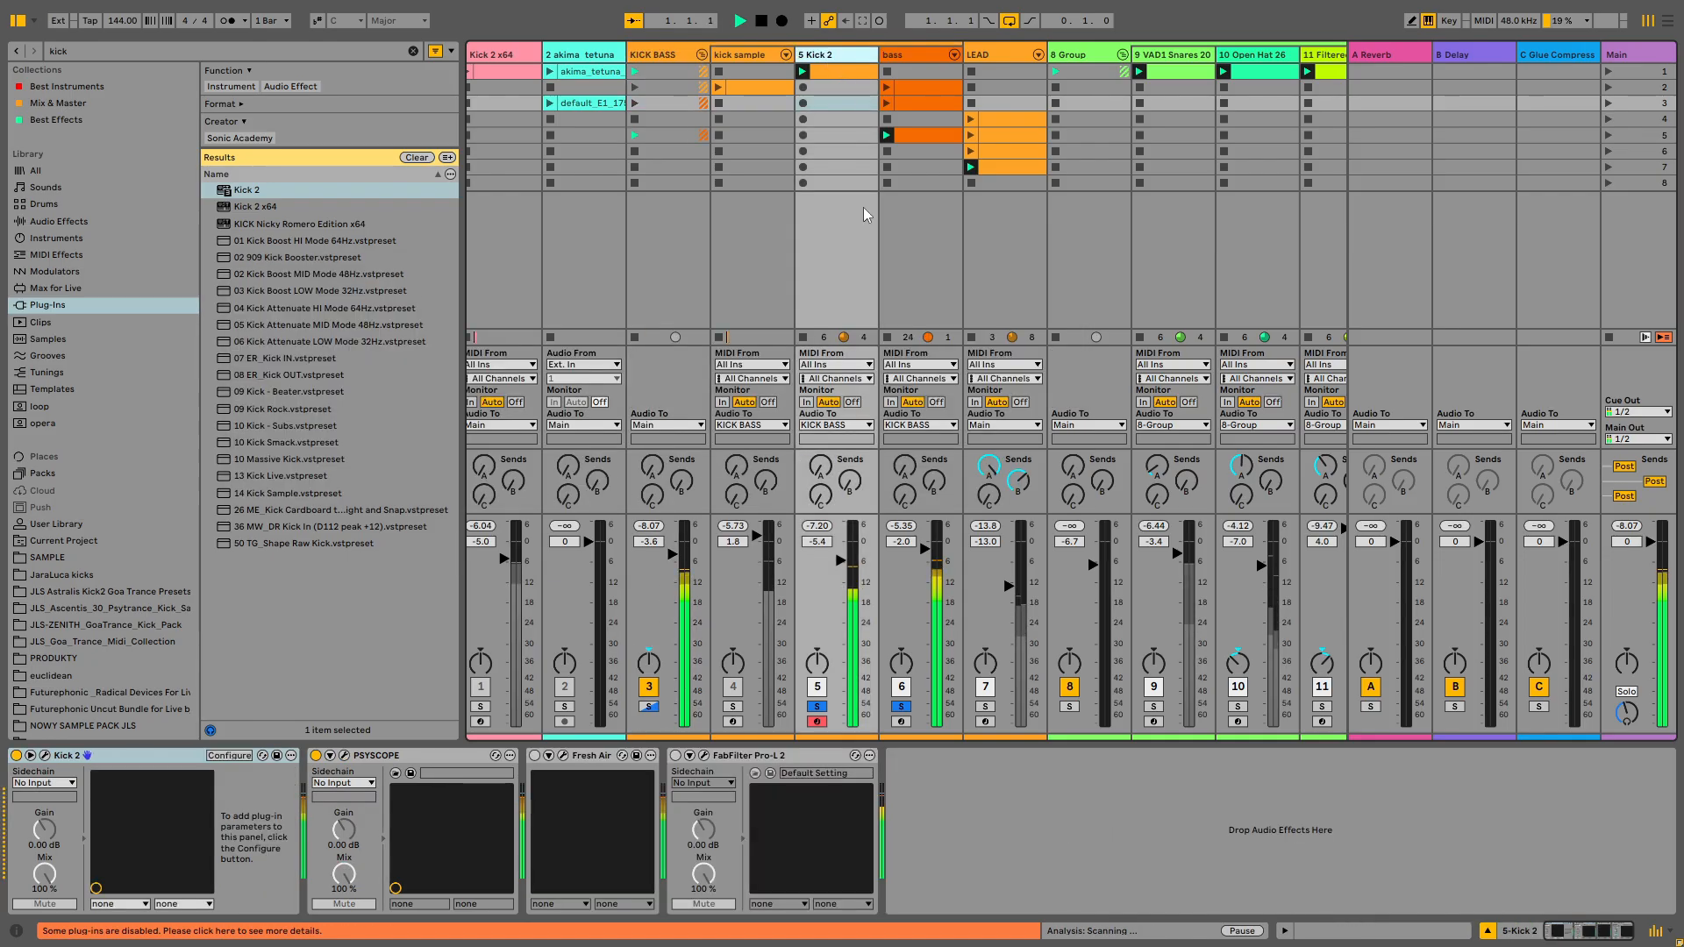
pyautogui.click(45, 755)
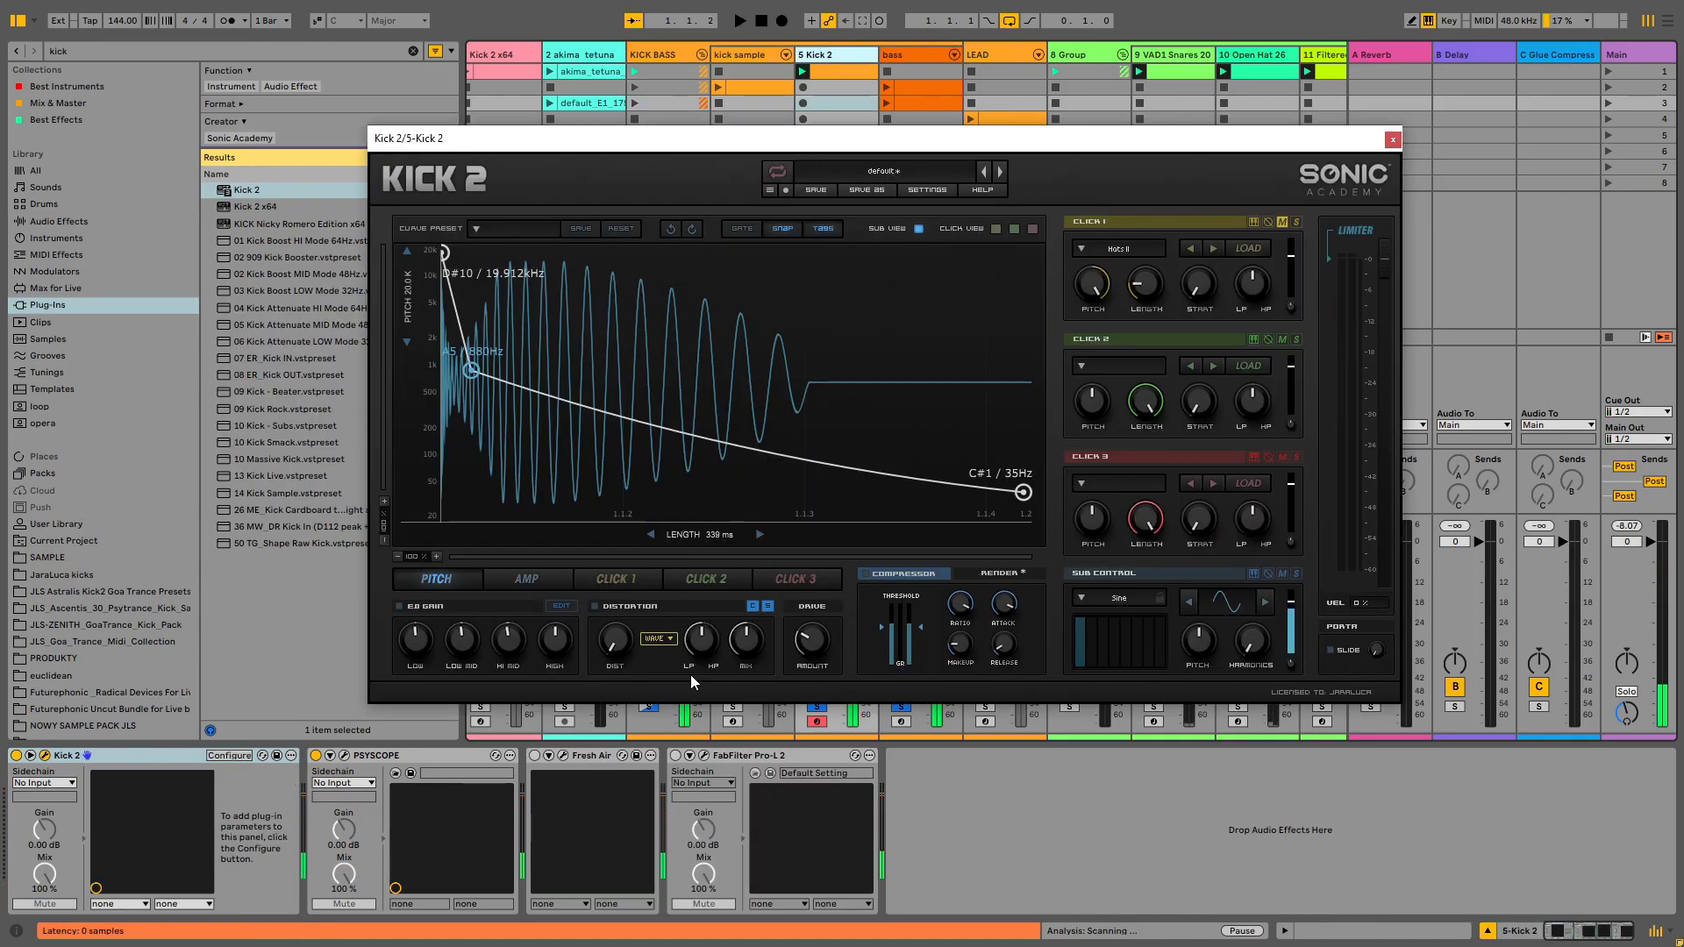
pyautogui.moveTo(1035, 151); pyautogui.dragTo(931, 205)
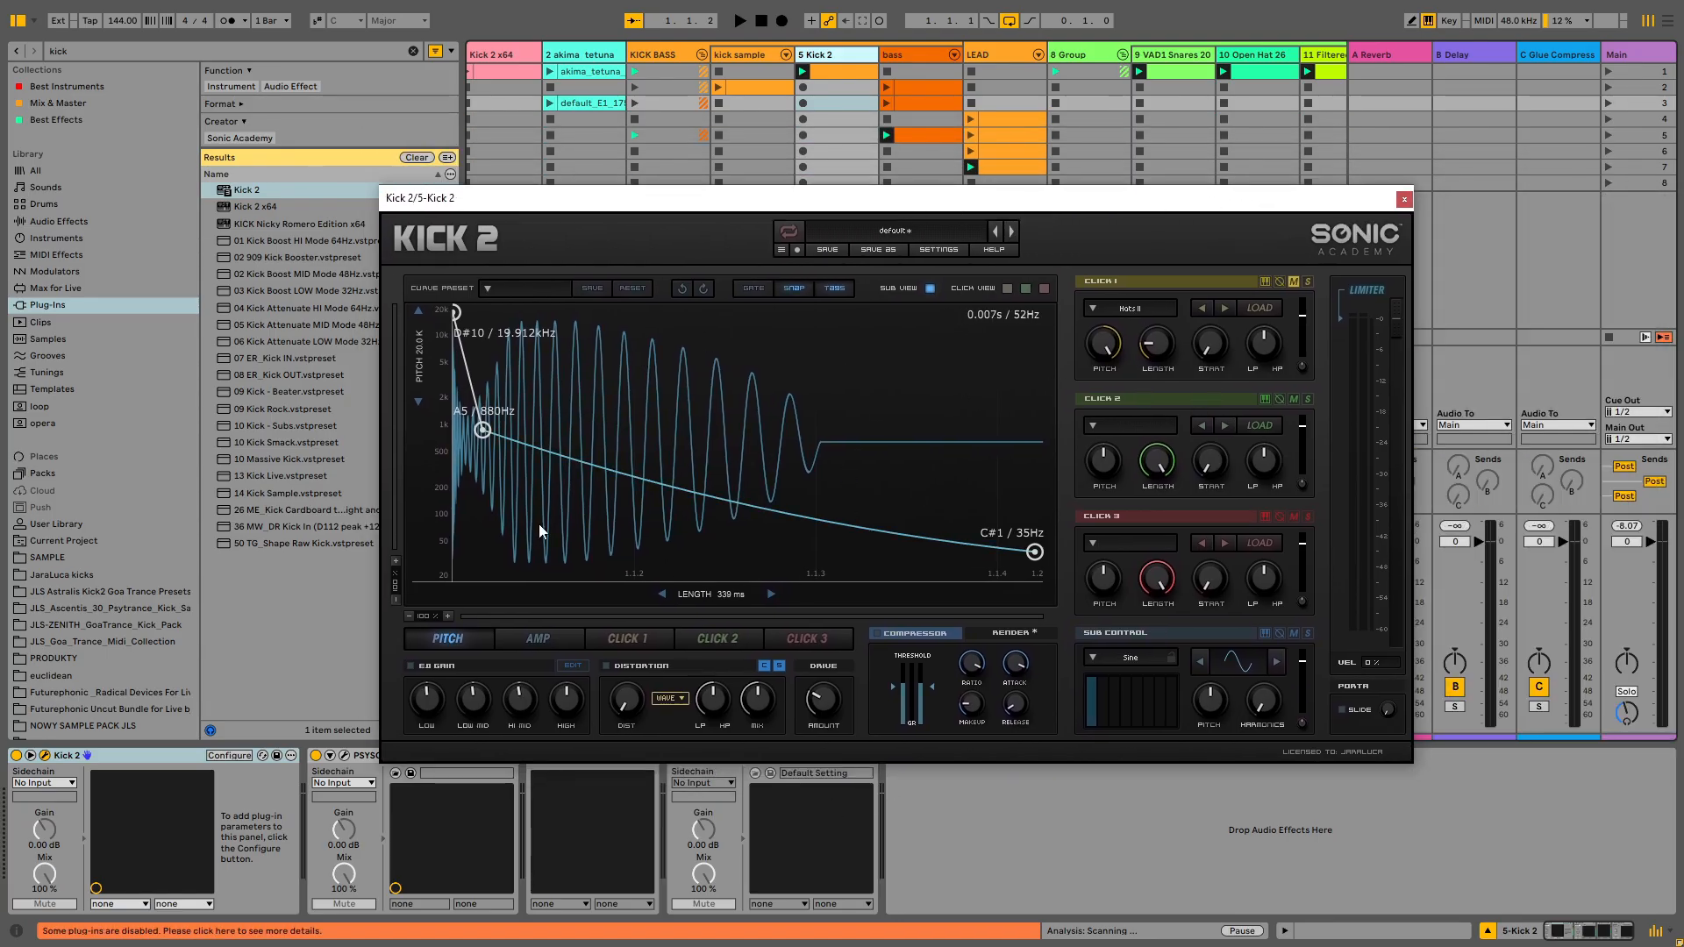
pyautogui.click(1404, 200)
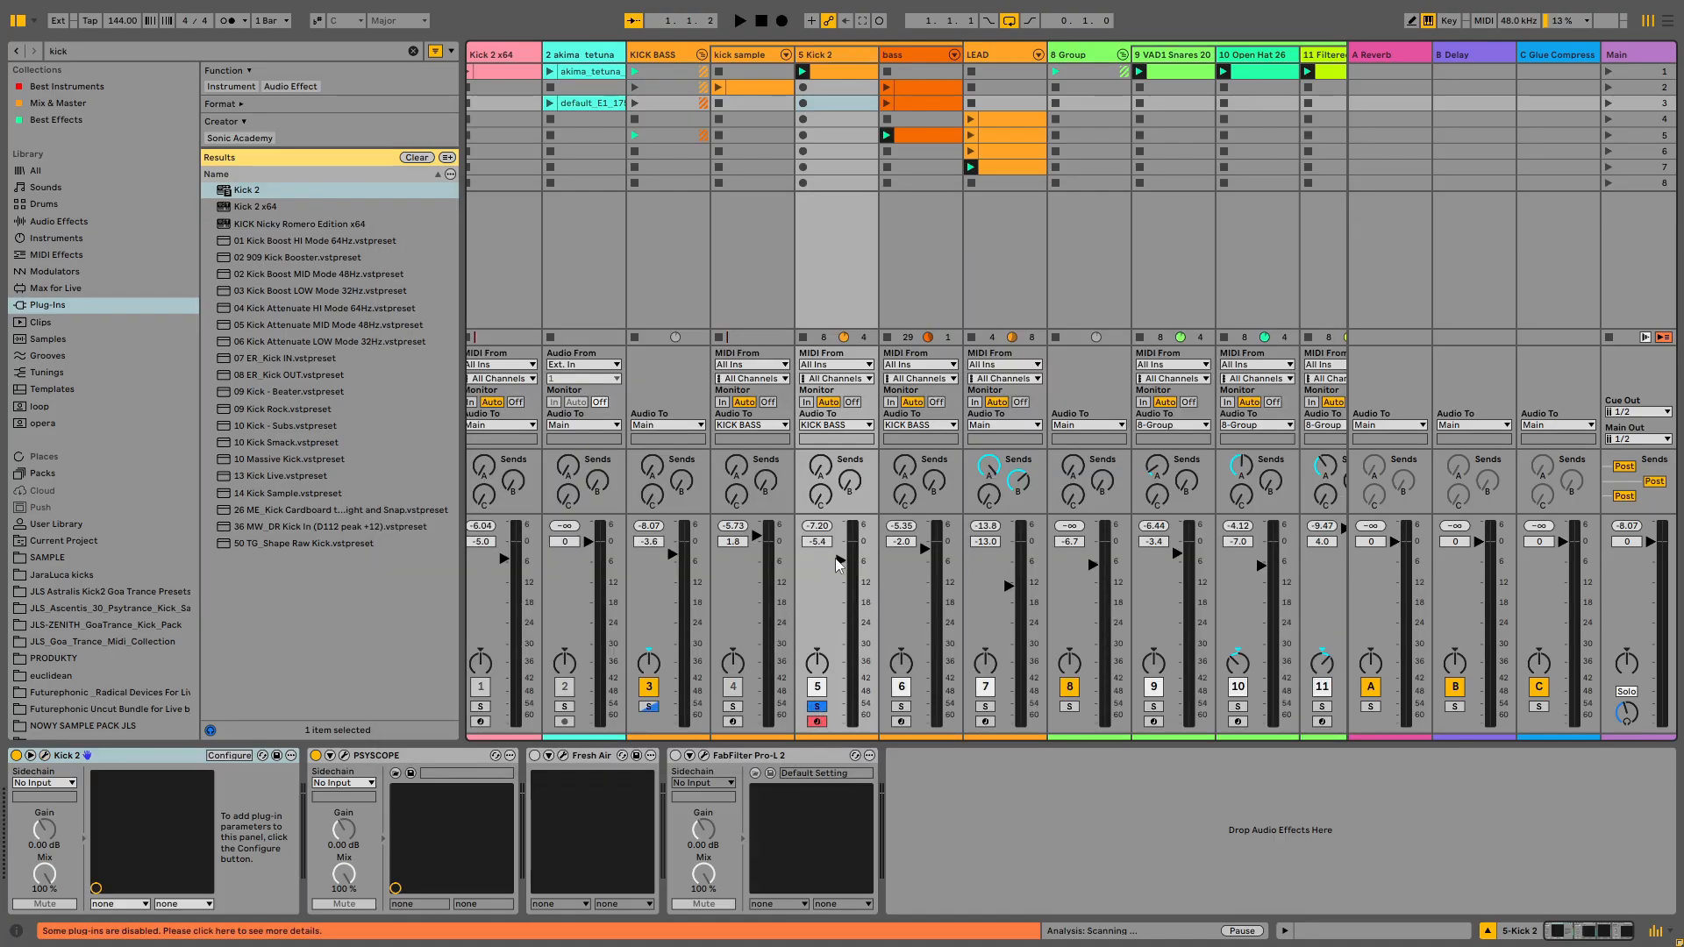
pyautogui.hotkey('ctrl', 'alt', 'p')
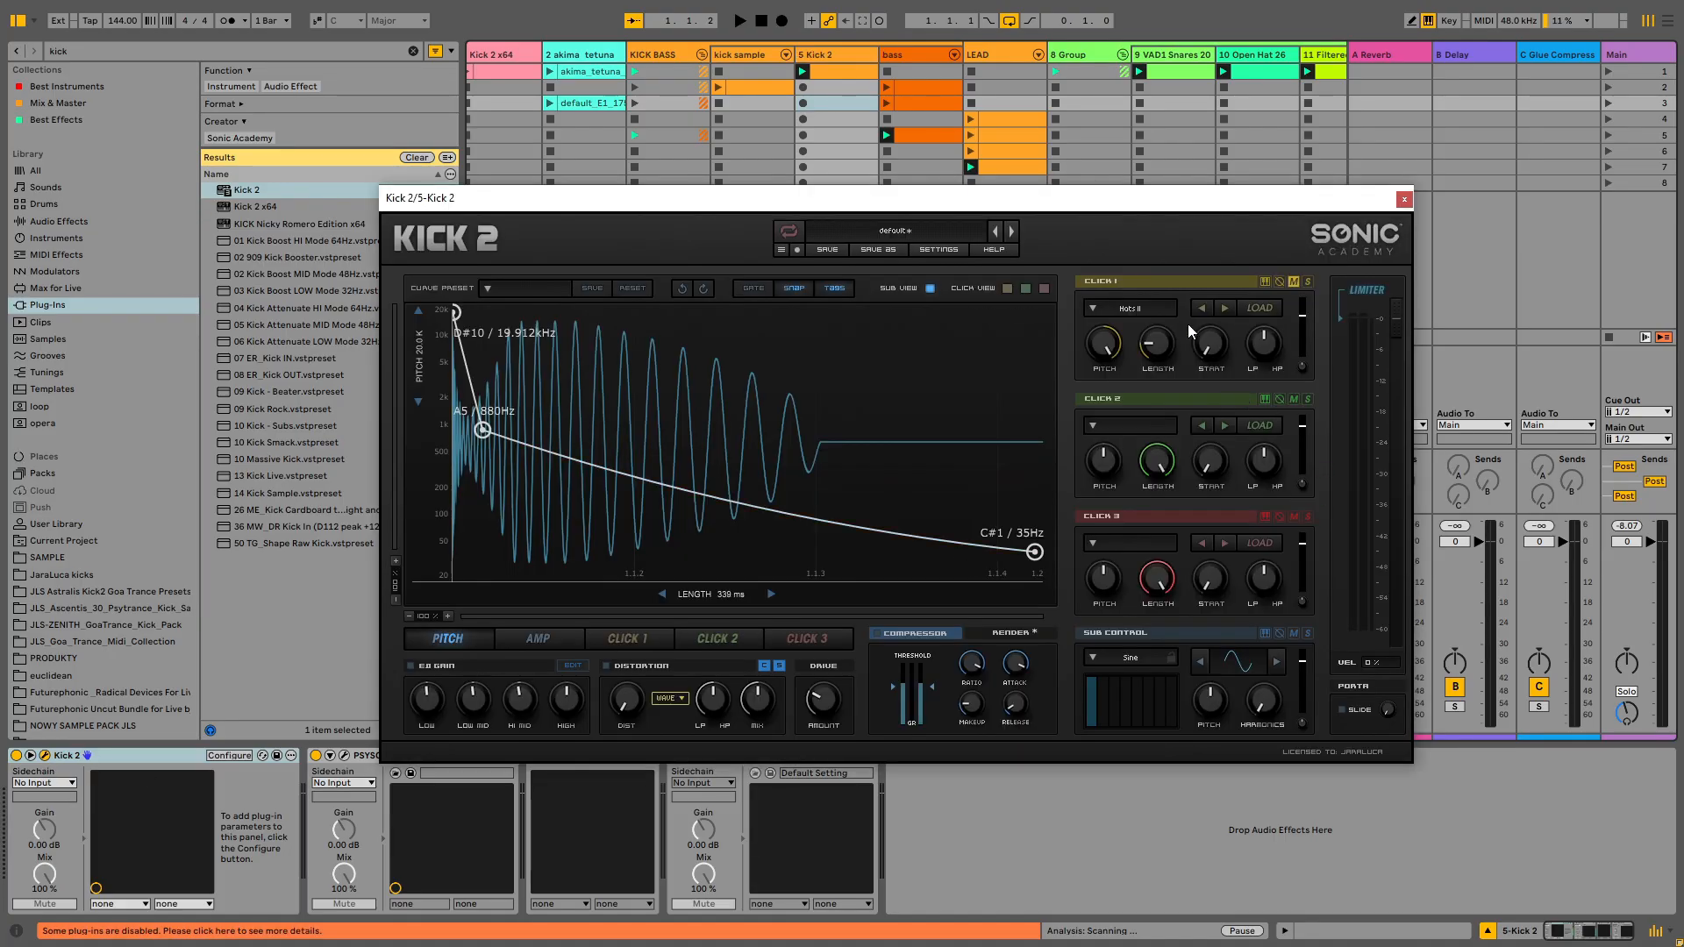
# Unmute Click 1 with the Hats 11 sample, shorten its length to about 15.60 %, and adjust its level during playback
pyautogui.press('space')
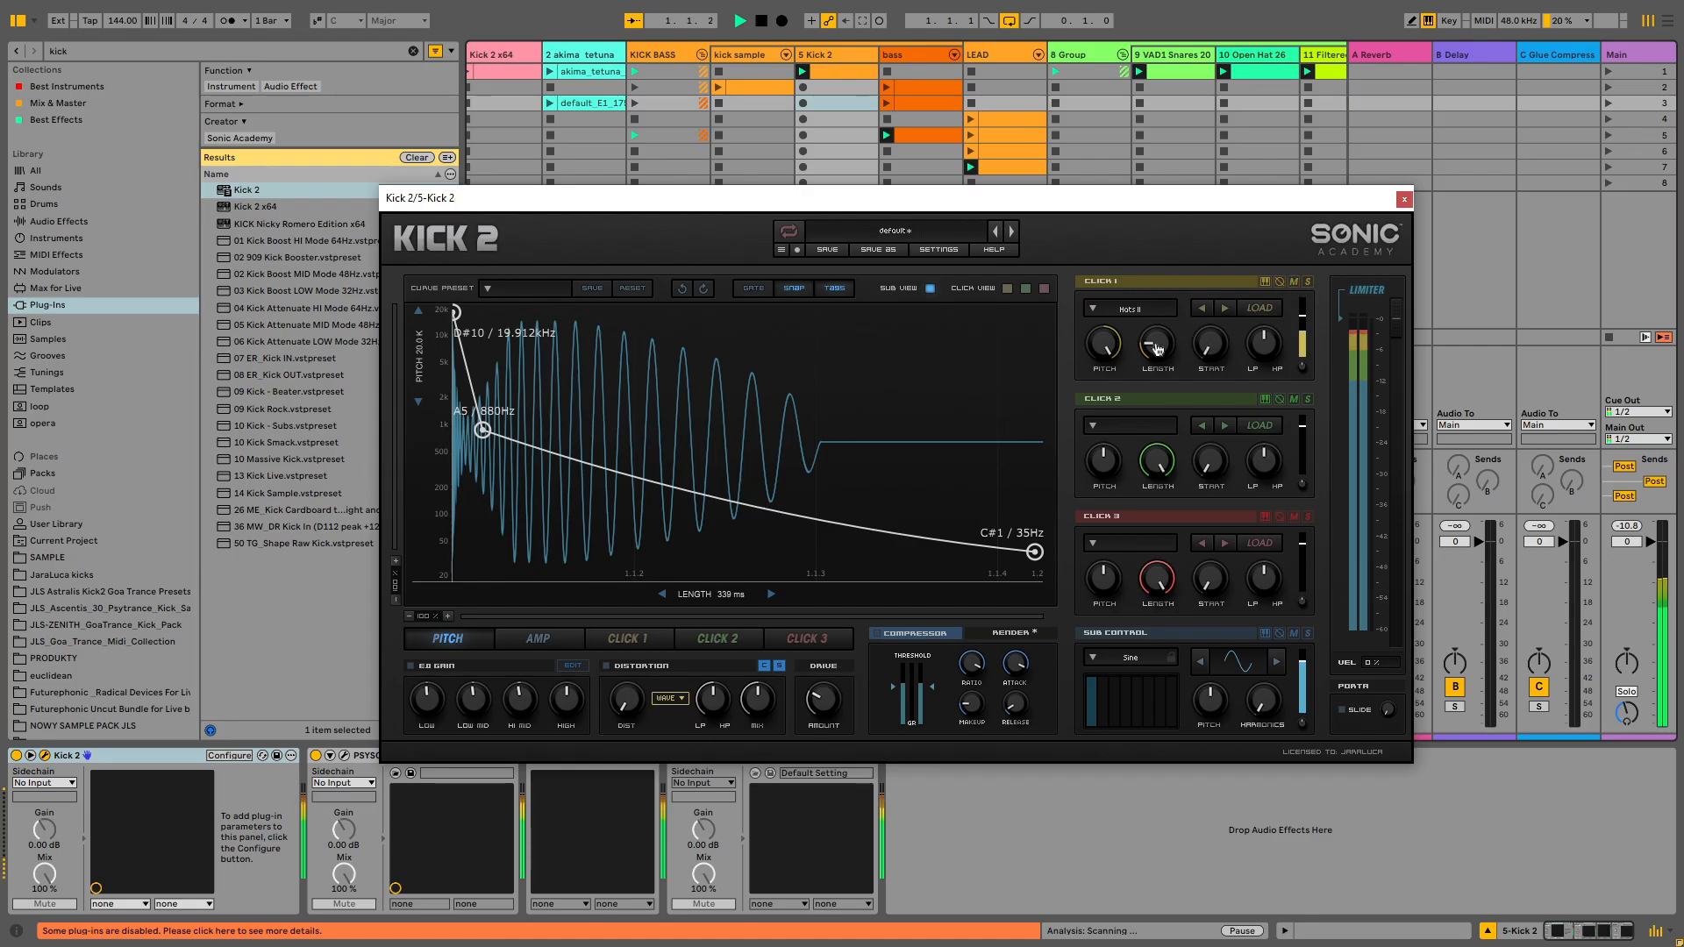
pyautogui.press('space')
pyautogui.click(1140, 309)
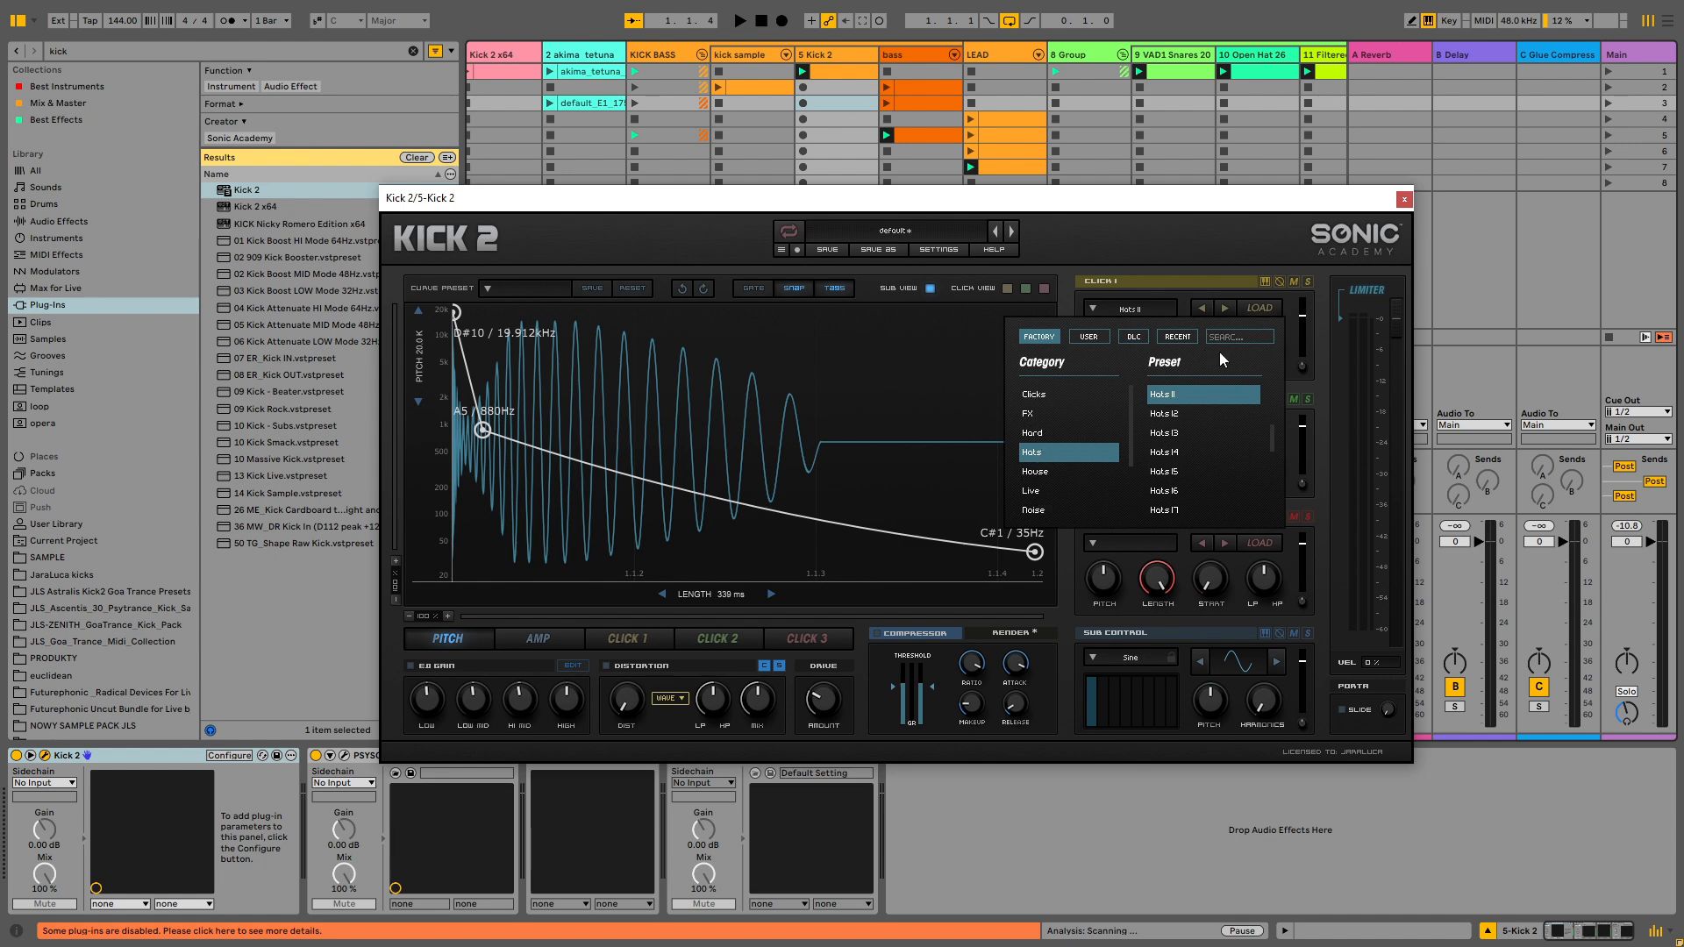
pyautogui.press('space')
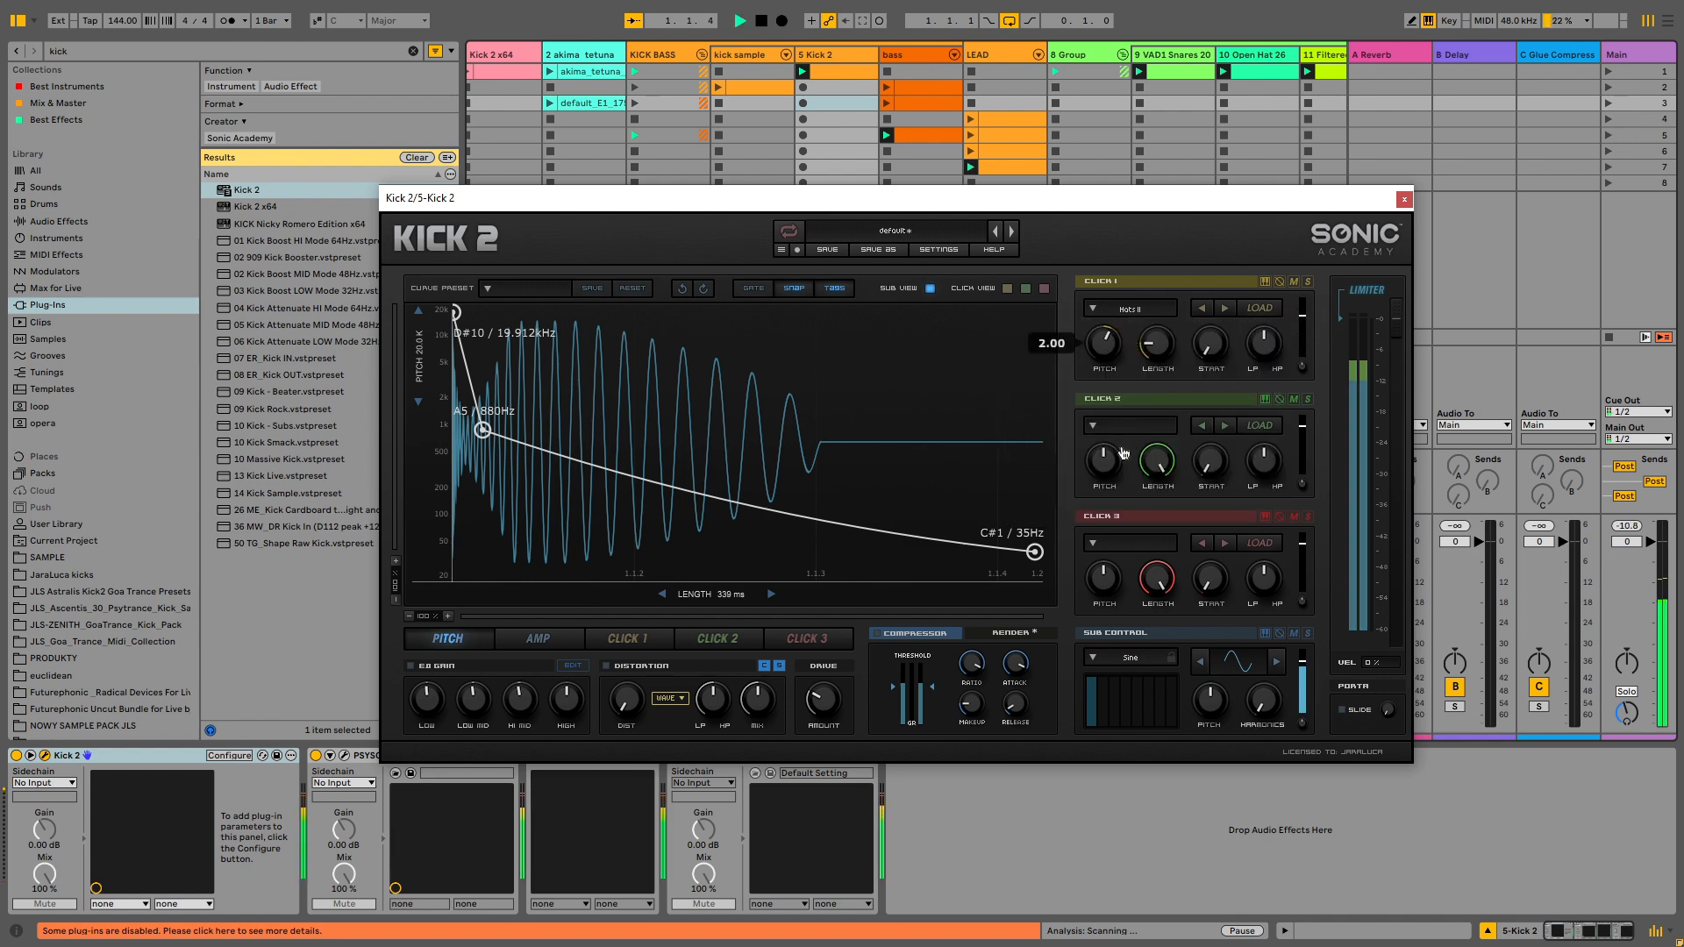
pyautogui.moveTo(1157, 344); pyautogui.dragTo(1158, 368)
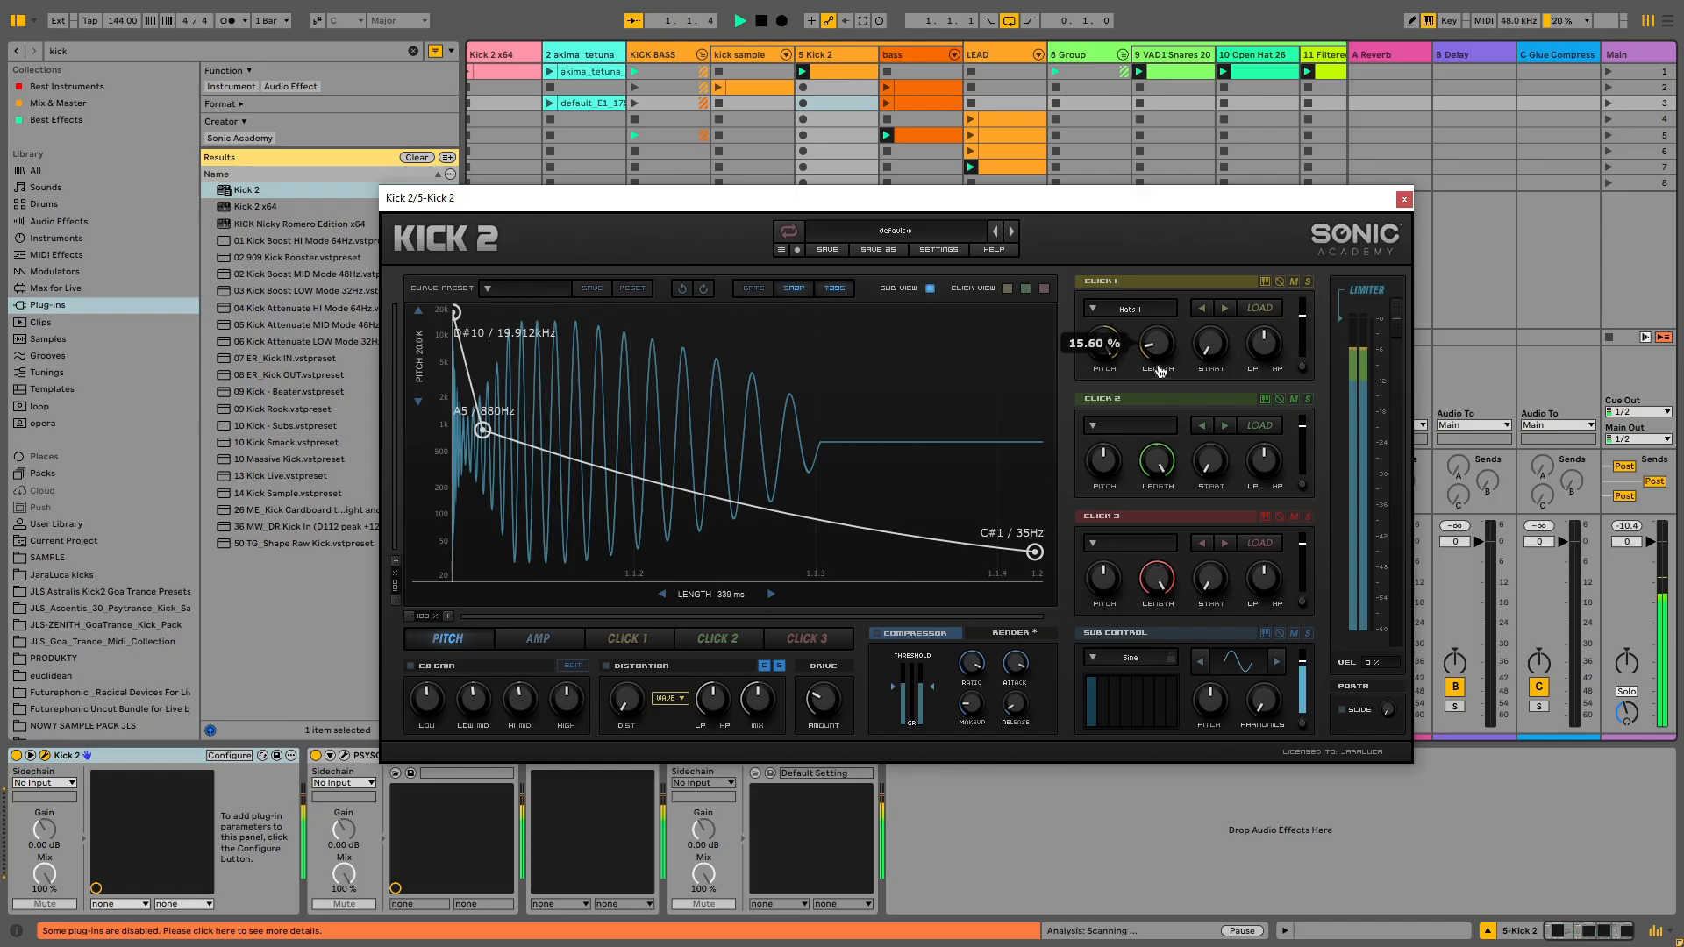
pyautogui.moveTo(1313, 350); pyautogui.dragTo(1311, 324)
pyautogui.press('space')
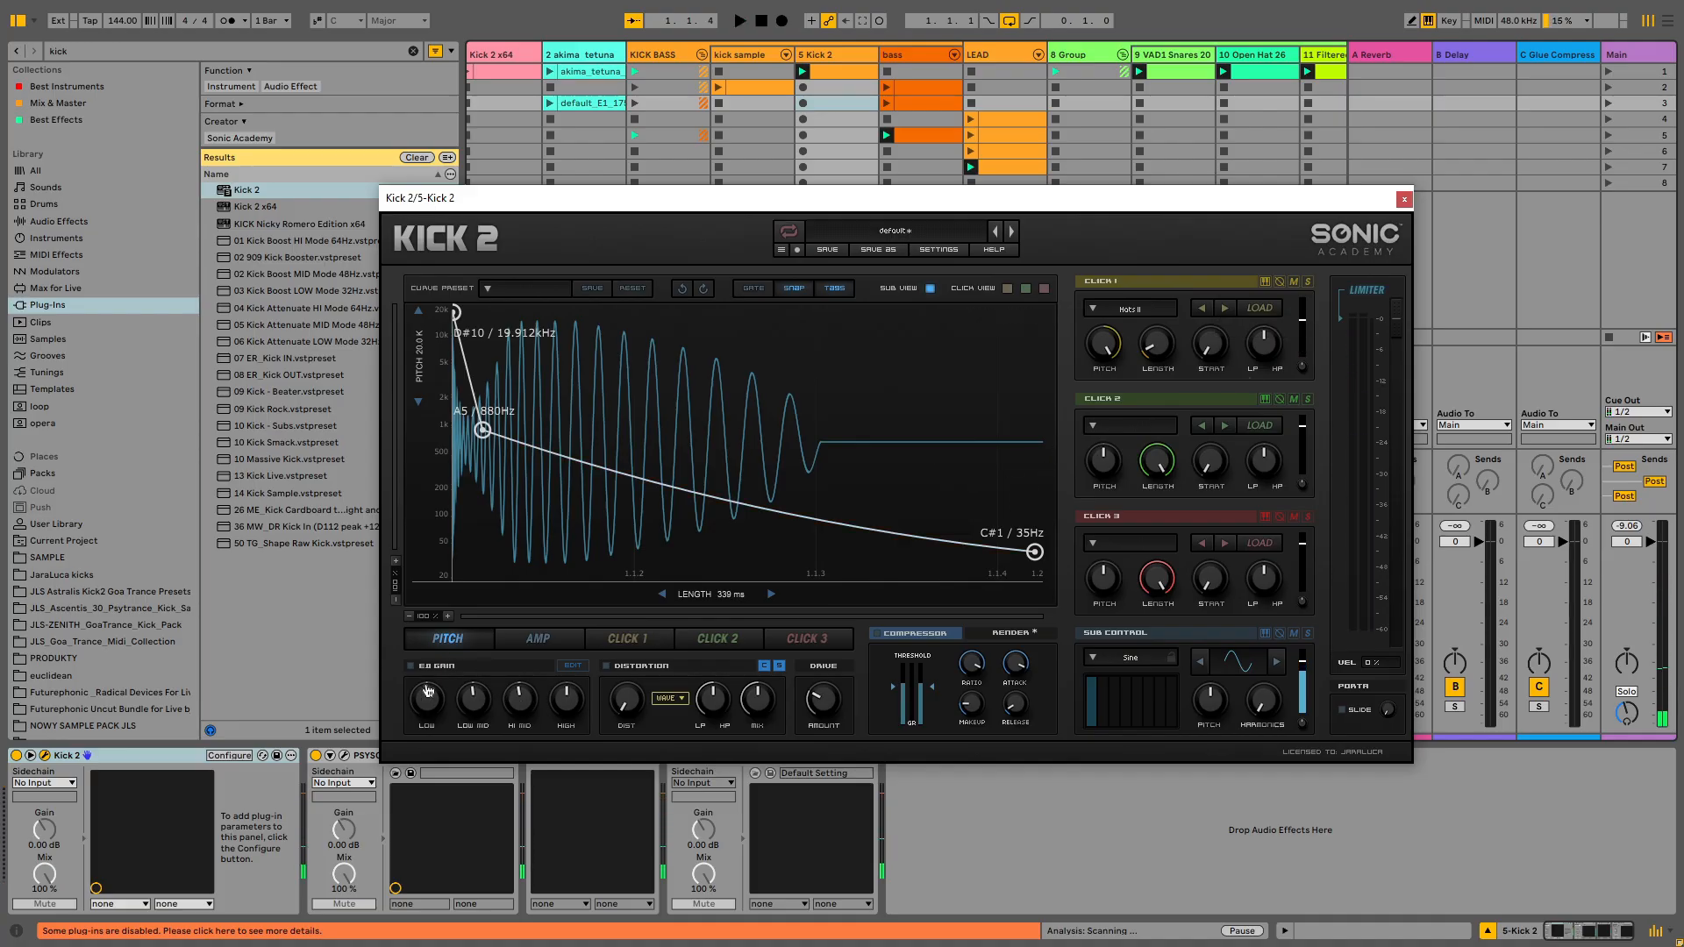
# Try Kick 2's EQ with the low band at 115 Hz and 1.7 dB and the high band at 7250 Hz, then bypass it
pyautogui.click(570, 666)
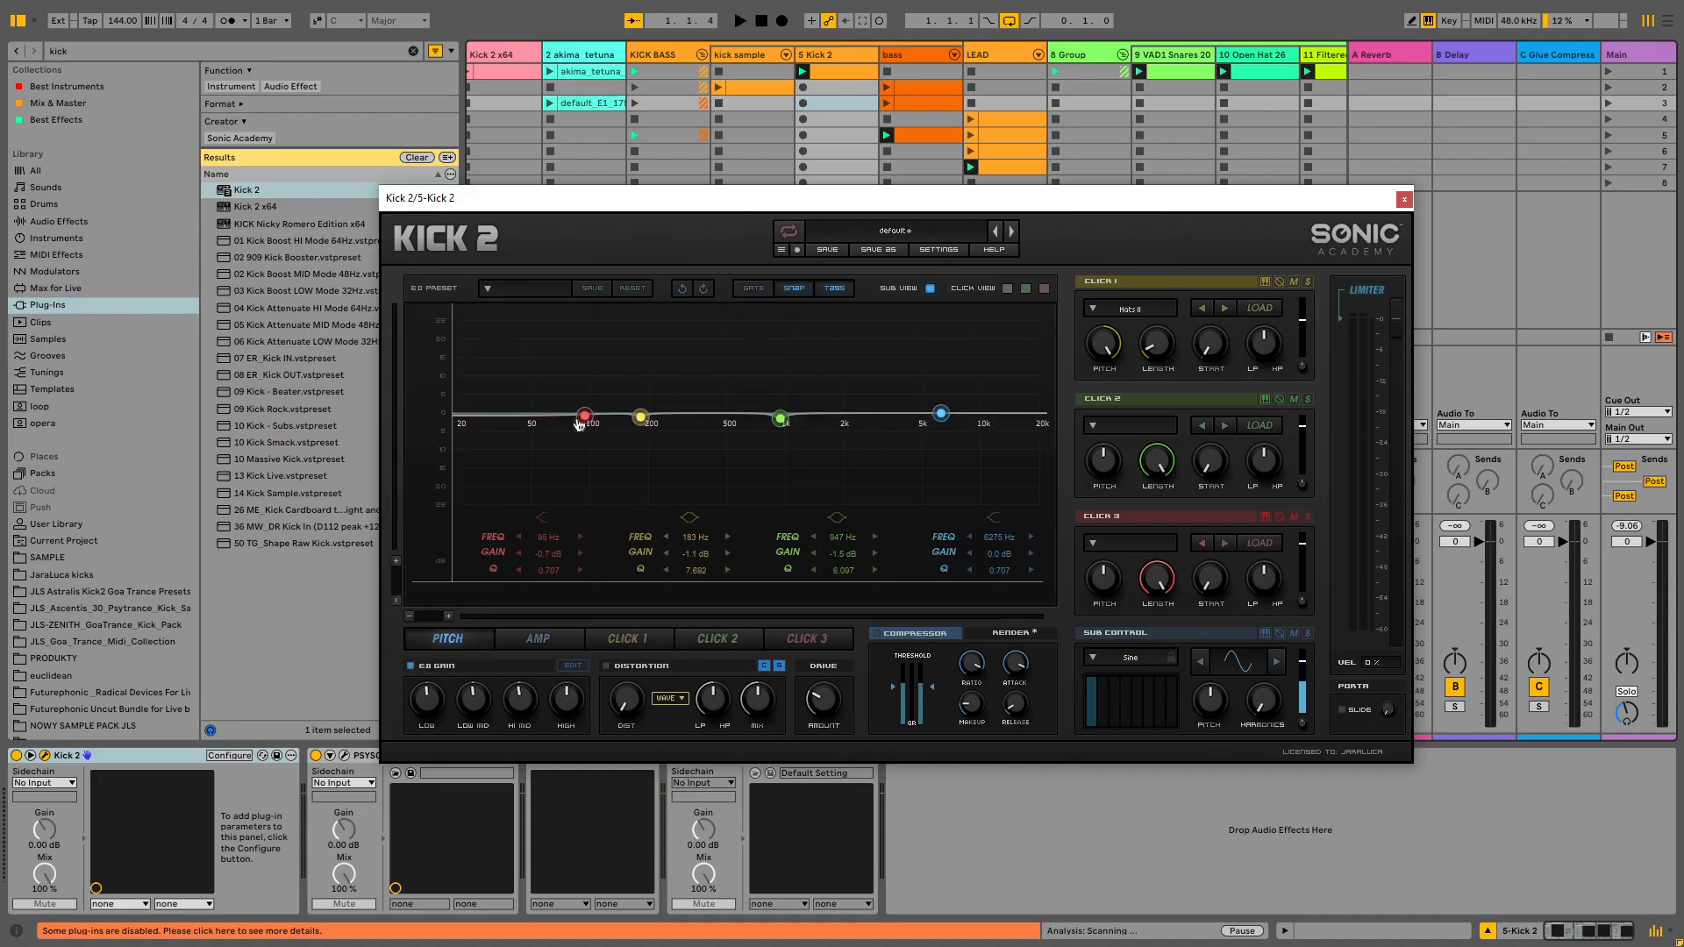
pyautogui.moveTo(571, 412); pyautogui.dragTo(603, 381)
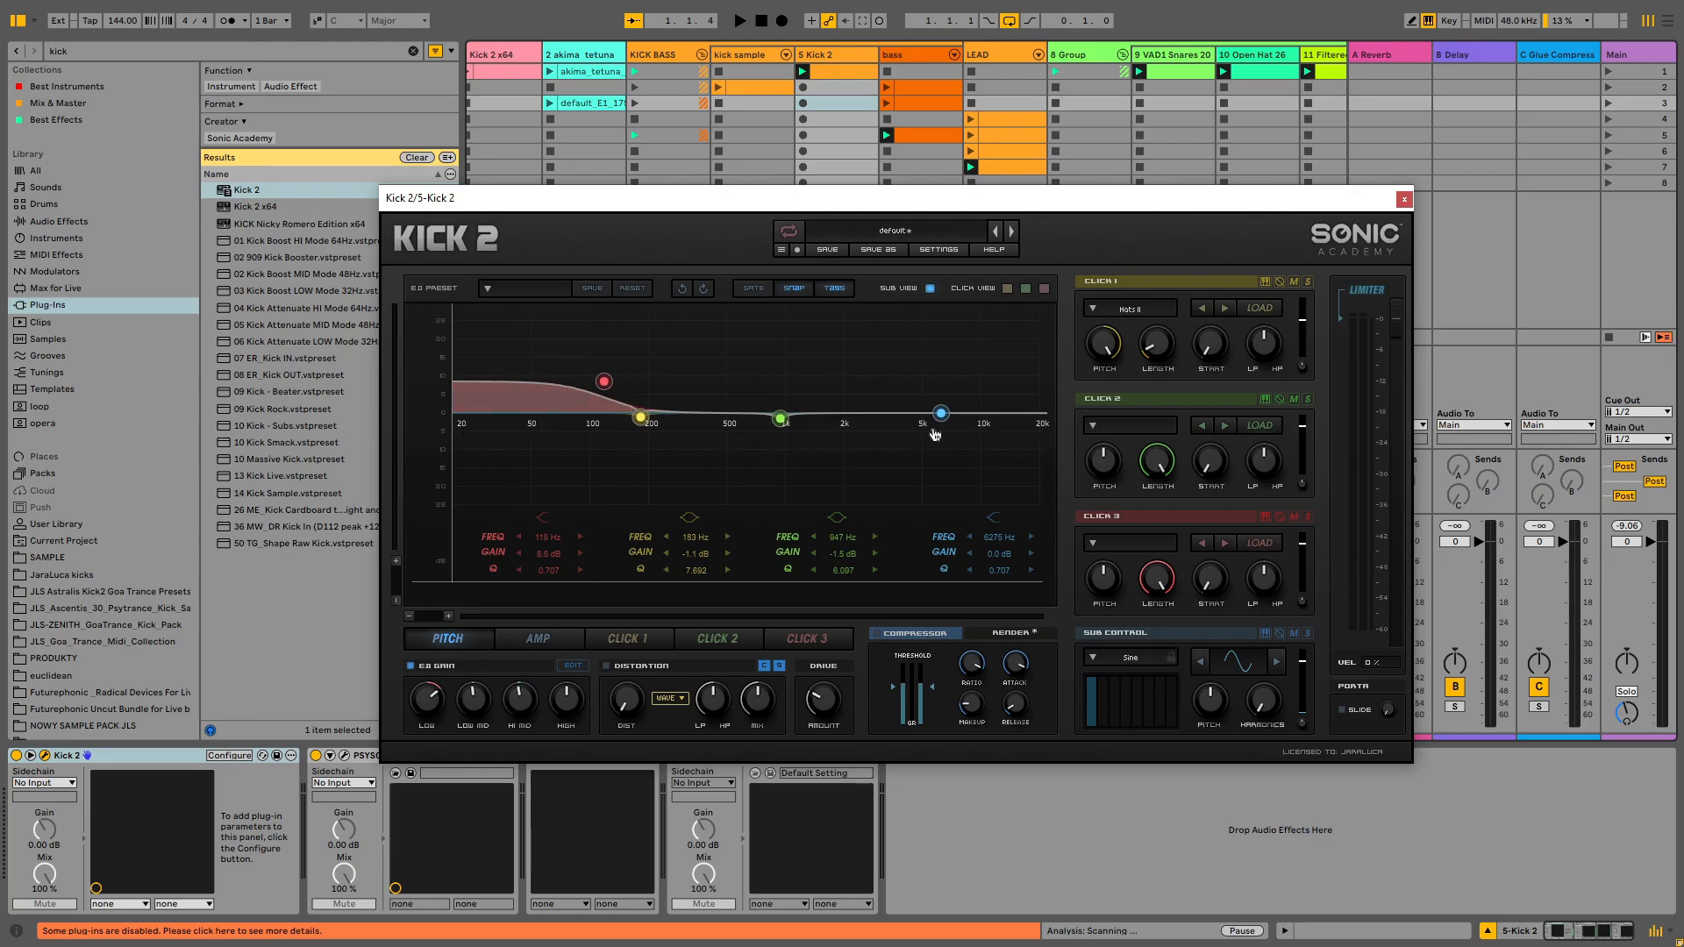
pyautogui.moveTo(941, 416)
pyautogui.mouseDown()
pyautogui.moveTo(943, 354)
pyautogui.moveTo(955, 463)
pyautogui.moveTo(954, 418)
pyautogui.mouseUp()
pyautogui.moveTo(611, 385); pyautogui.dragTo(607, 411)
pyautogui.click(417, 666)
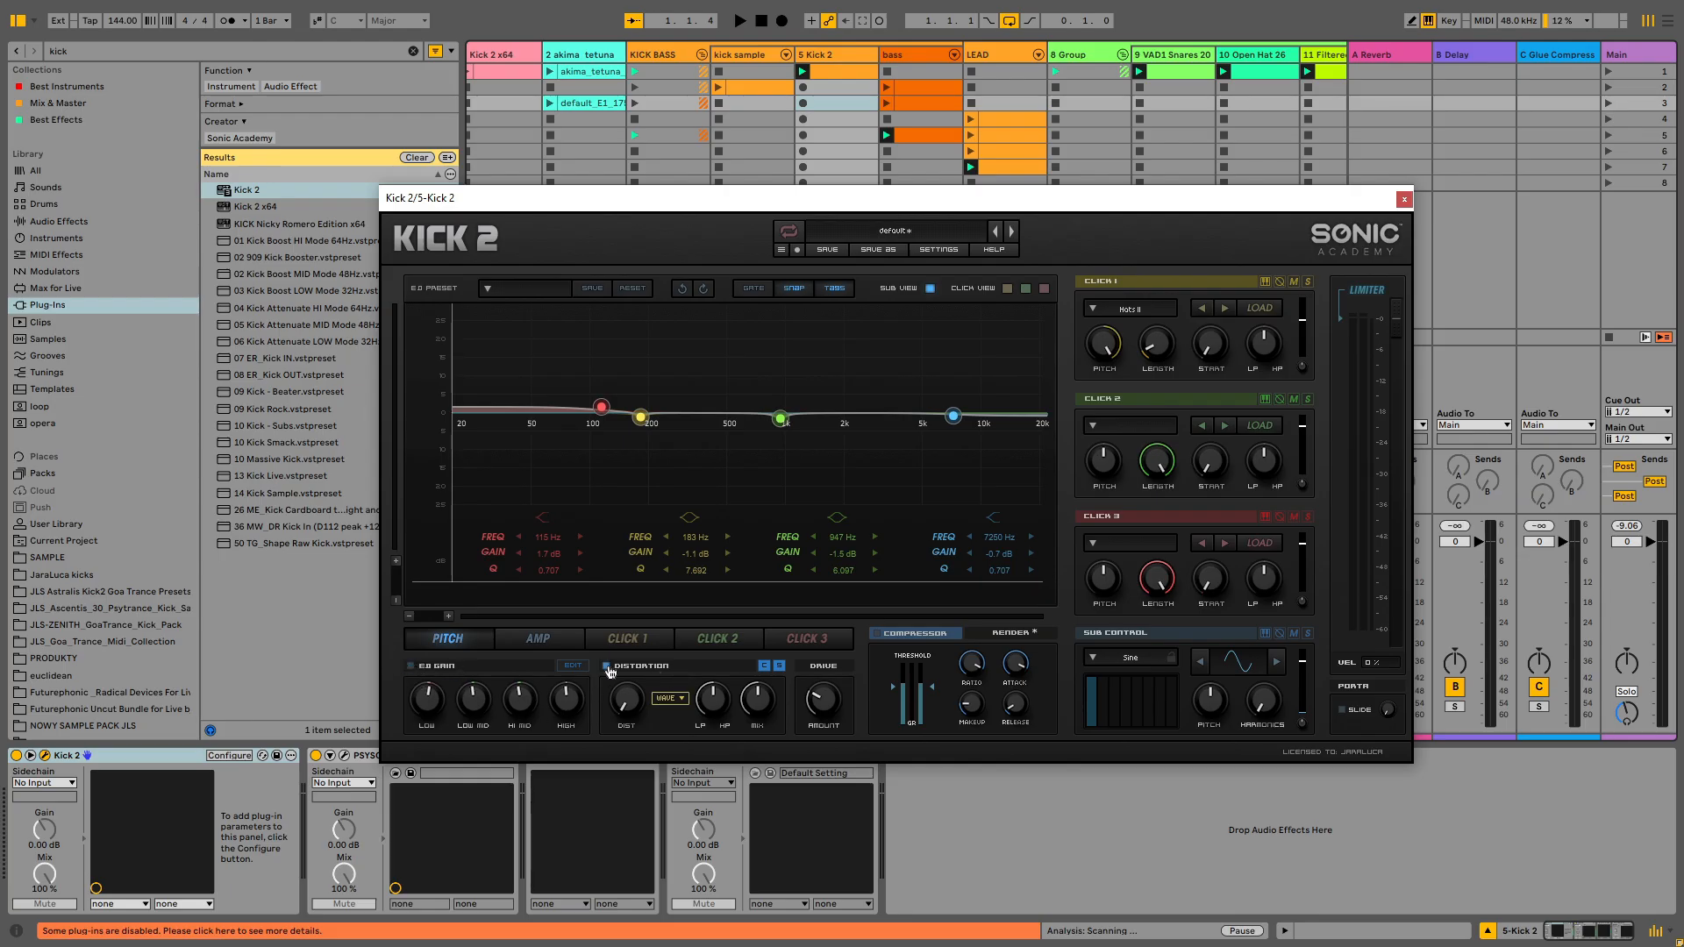
# Adjust the Distortion section's amount while auditioning the kick, and return to the pitch envelope
pyautogui.moveTo(619, 699); pyautogui.dragTo(605, 693)
pyautogui.press('space')
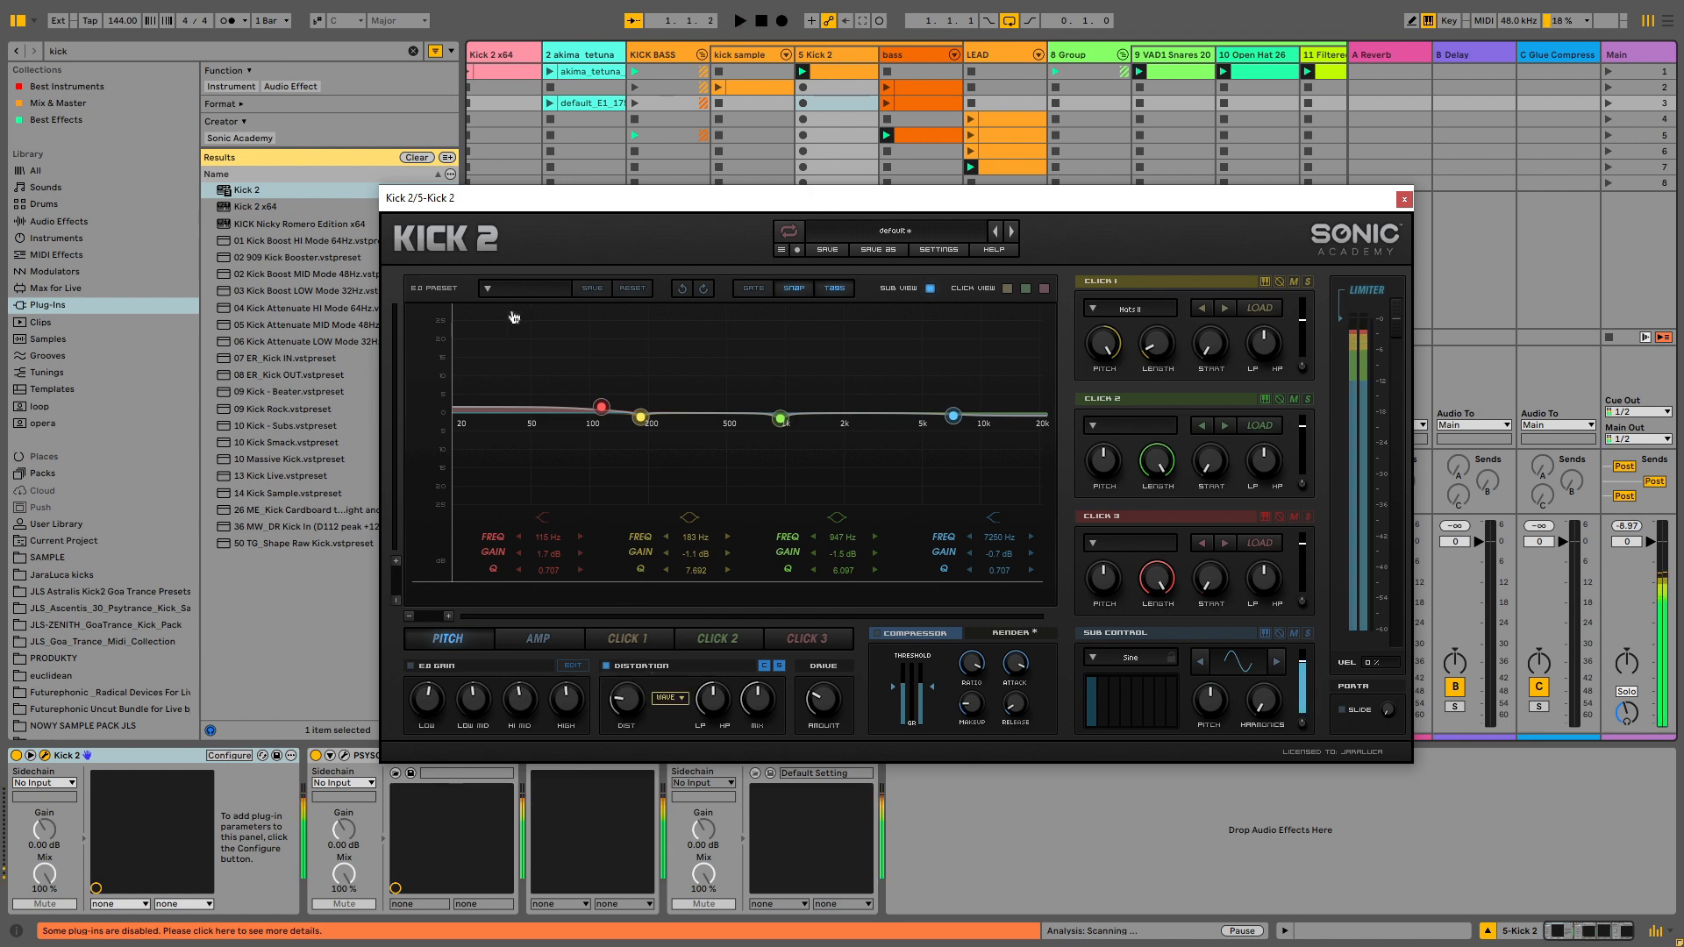
pyautogui.moveTo(712, 719); pyautogui.dragTo(729, 798)
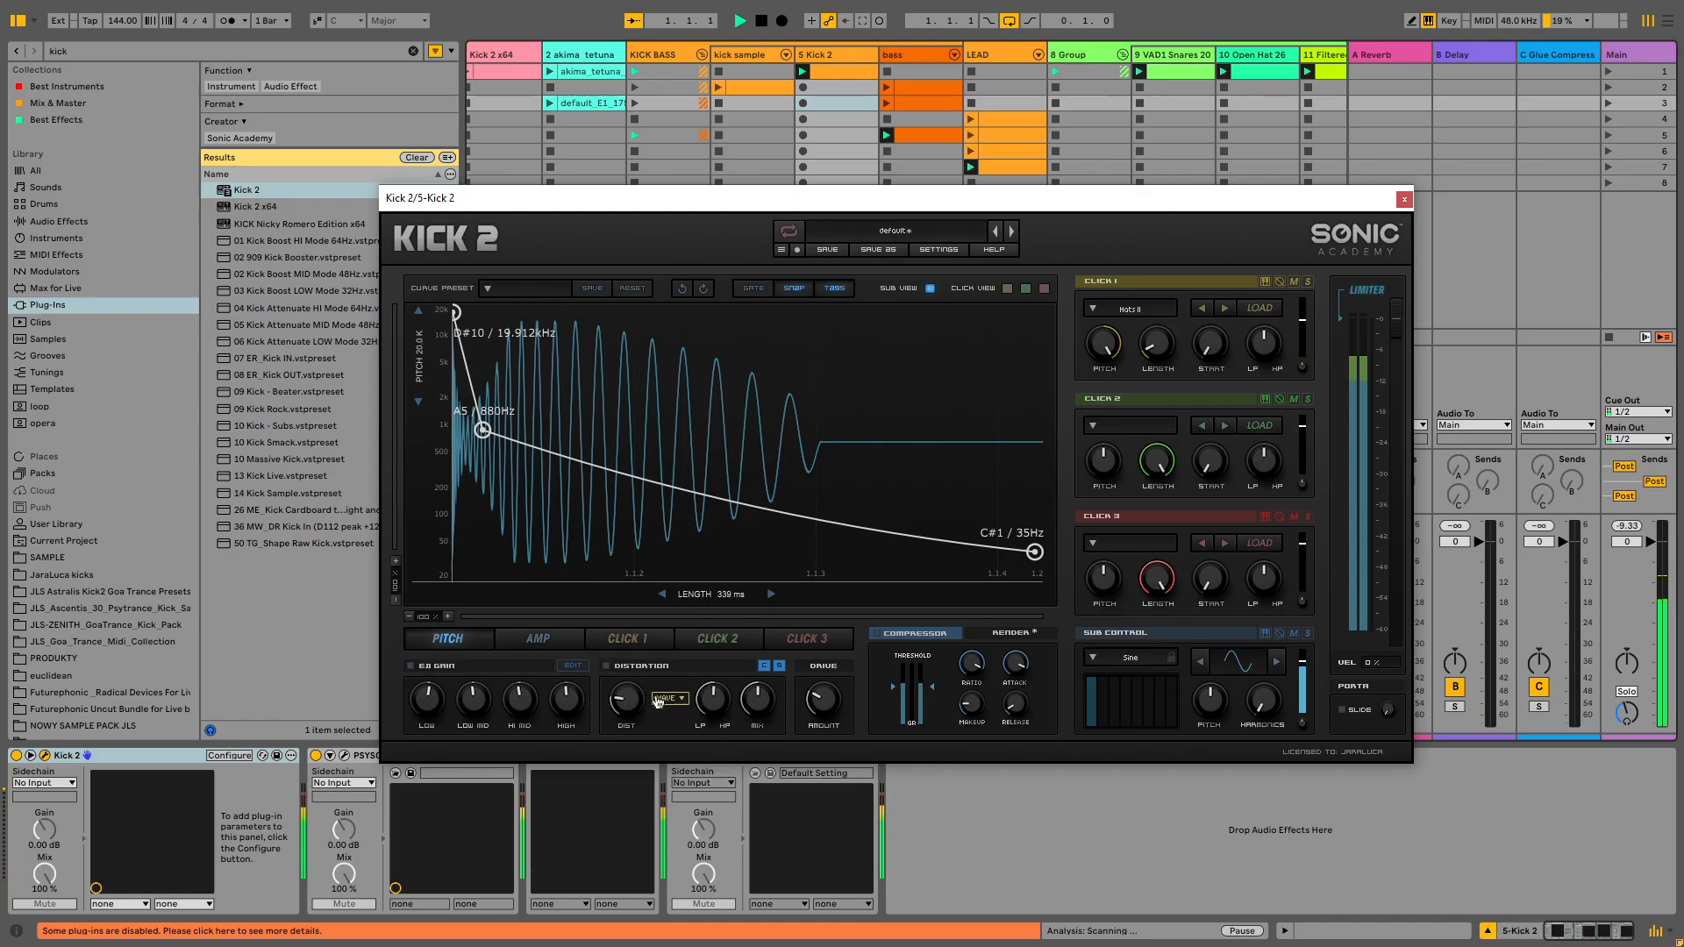
pyautogui.press('space')
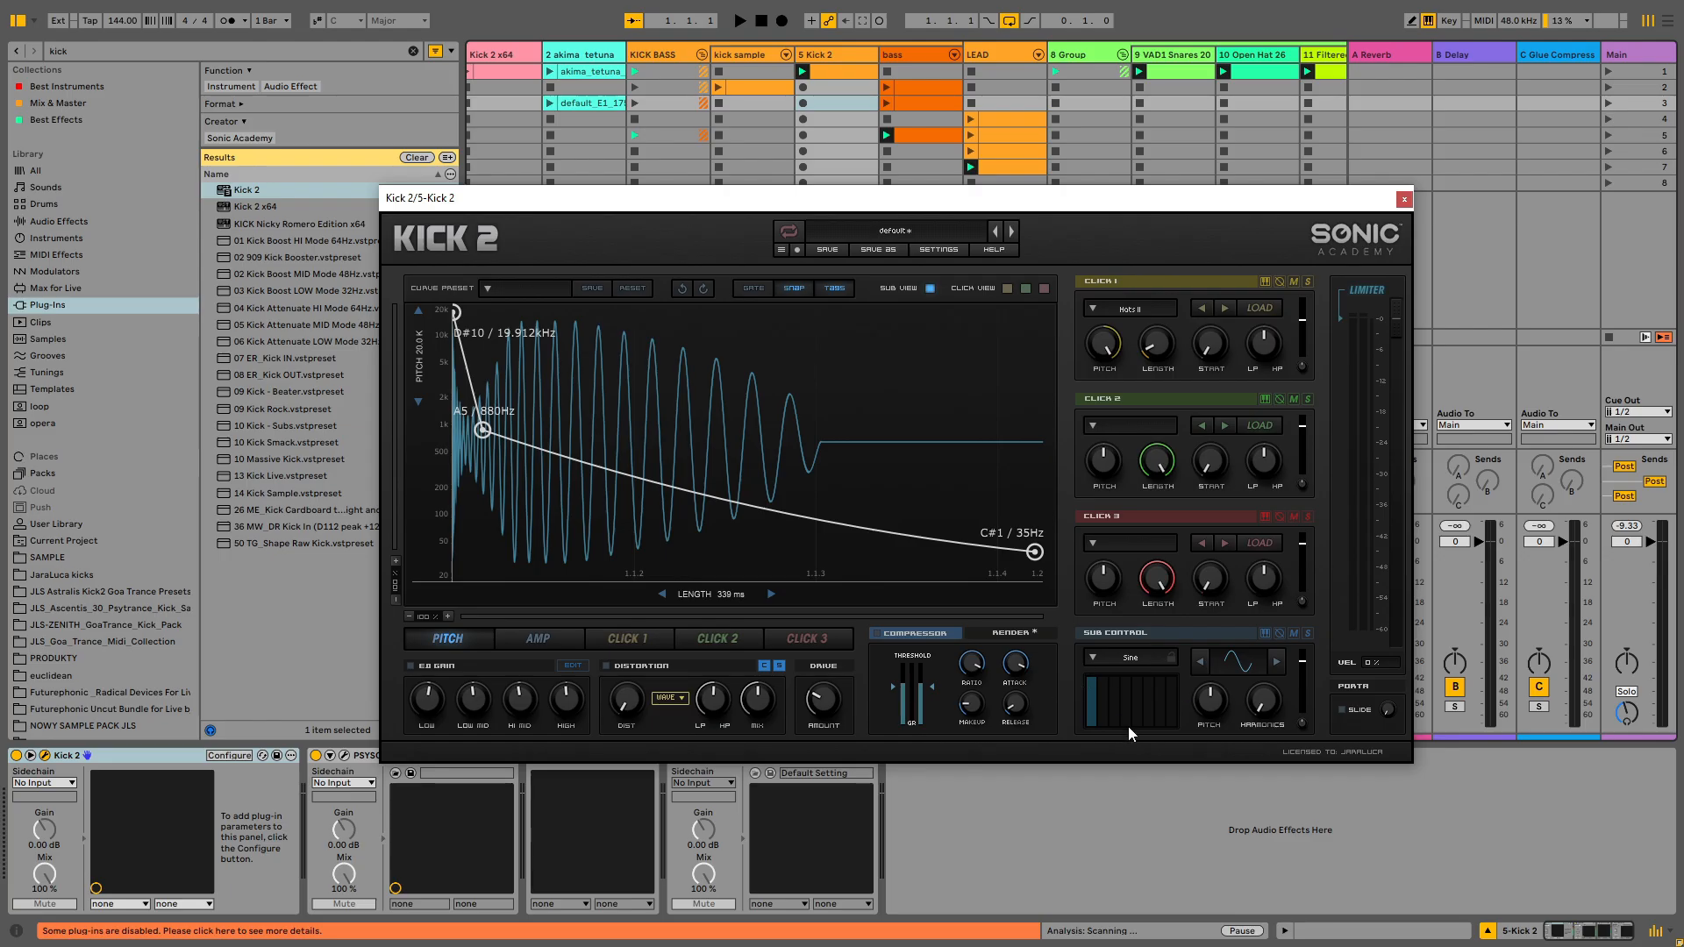
# Lower the Sub Control pitch during playback until the pitch curve ends at A0 / 27 Hz, and close Kick 2
pyautogui.press('space')
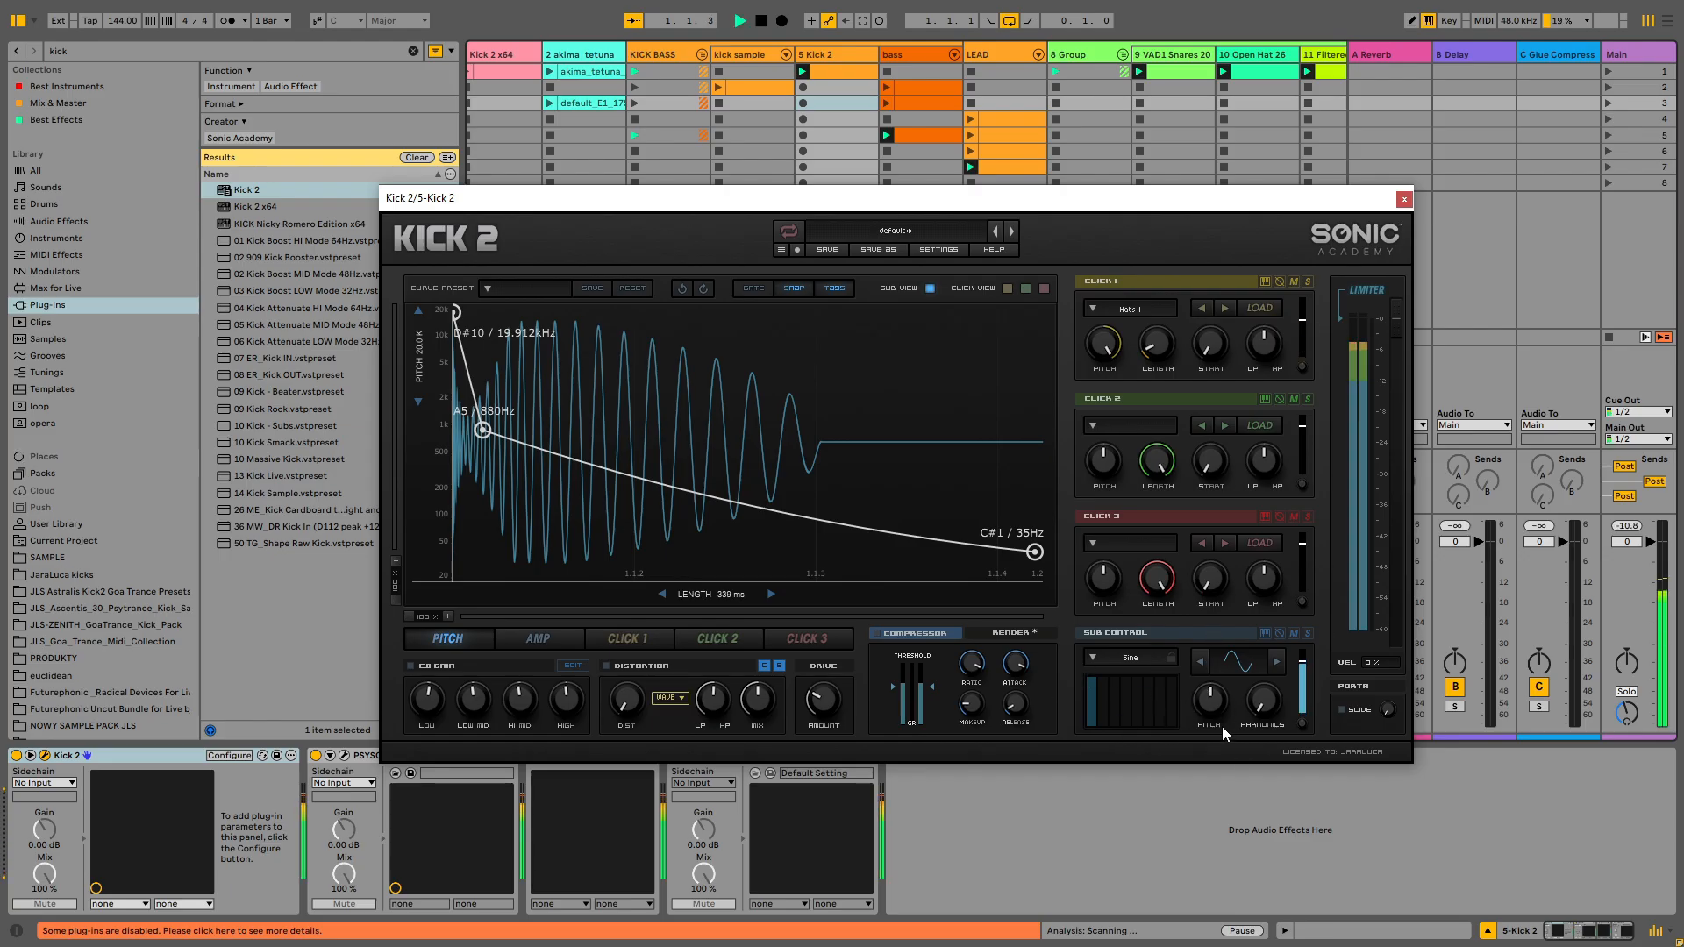
pyautogui.moveTo(1219, 712); pyautogui.dragTo(1216, 756)
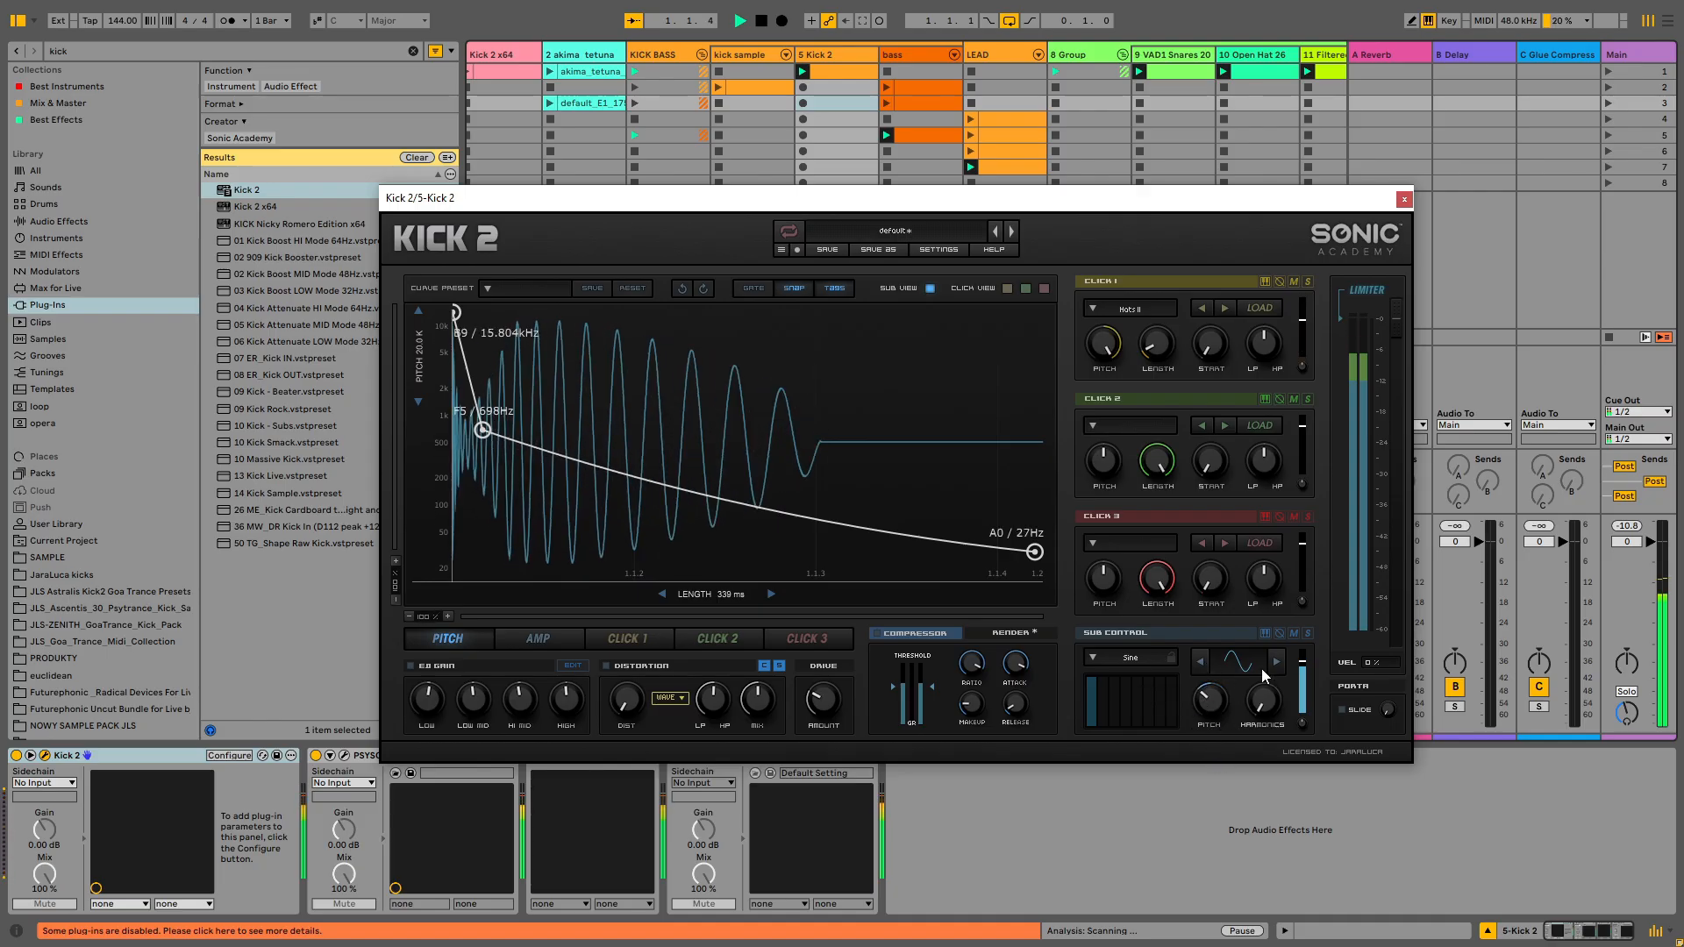
pyautogui.click(1402, 202)
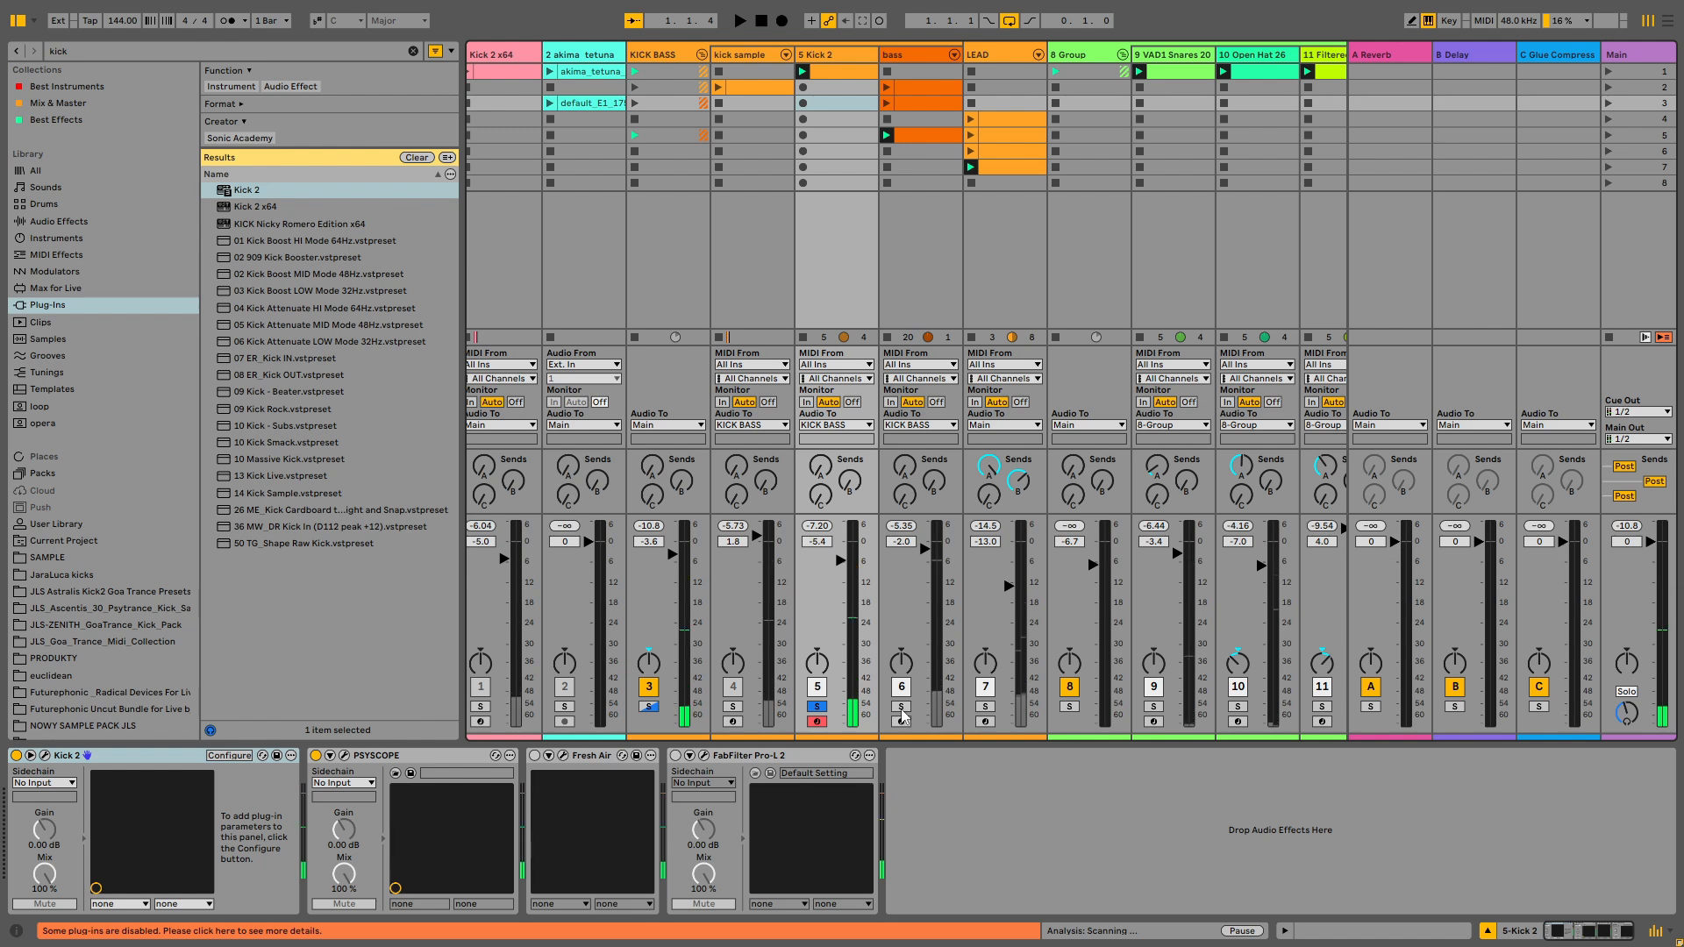
# Solo the bass track alongside the kick and raise the 5-Kick 2 track volume to -2.8 dB
pyautogui.click(890, 620)
pyautogui.moveTo(840, 561); pyautogui.dragTo(845, 553)
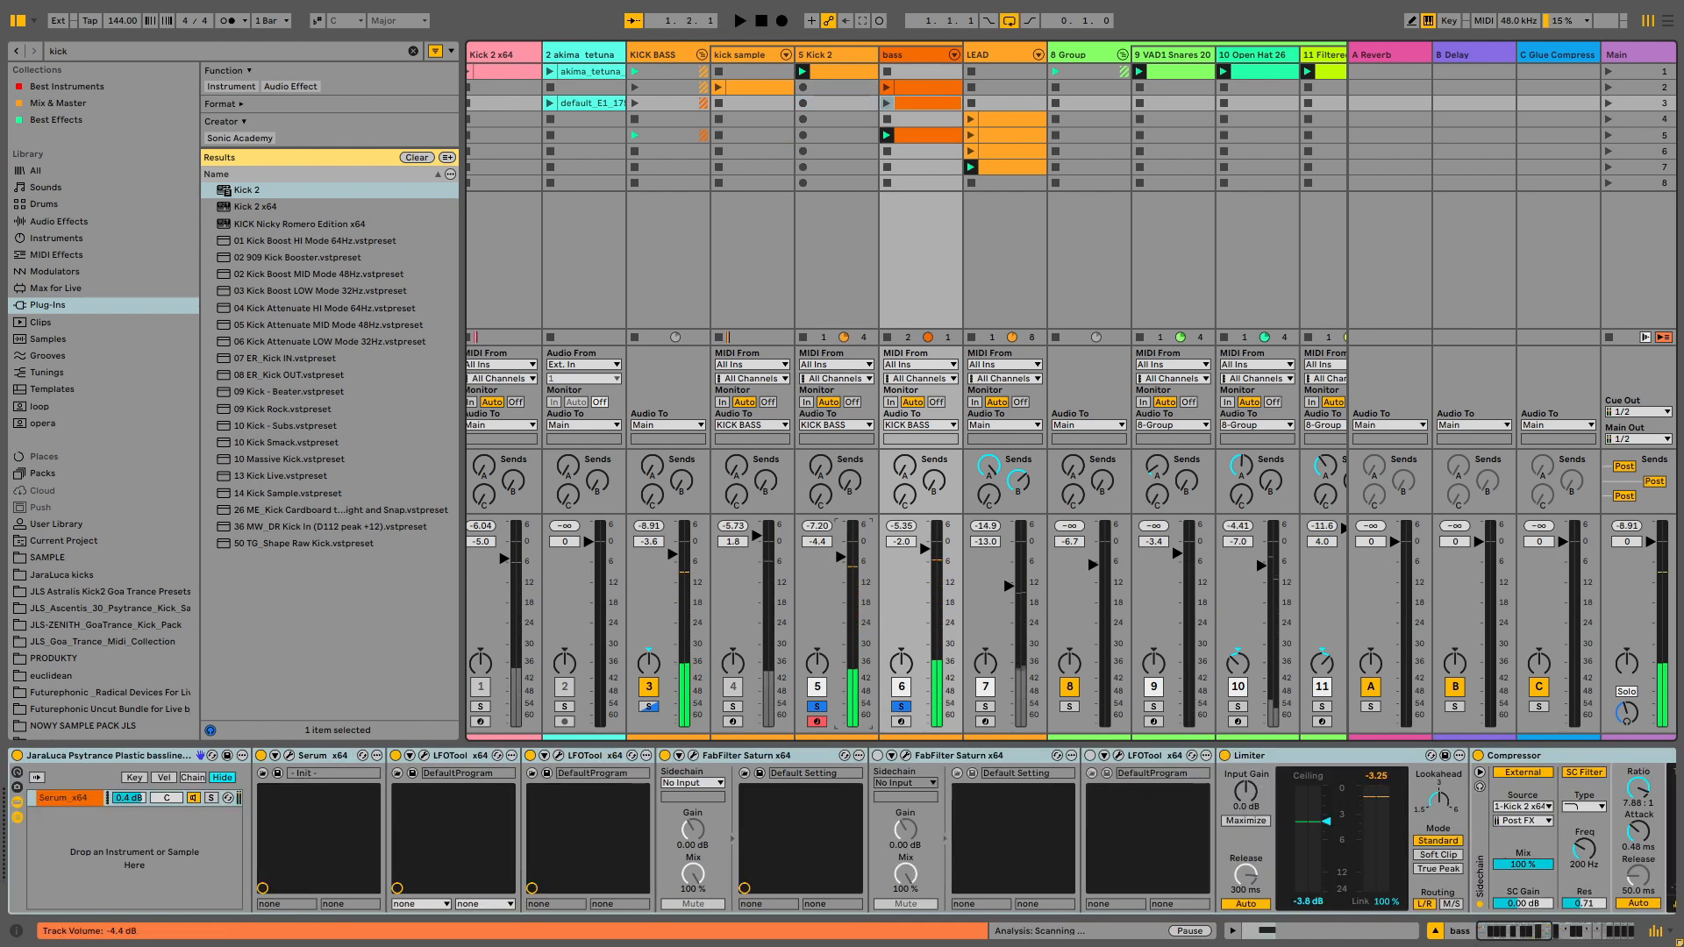
pyautogui.press('space')
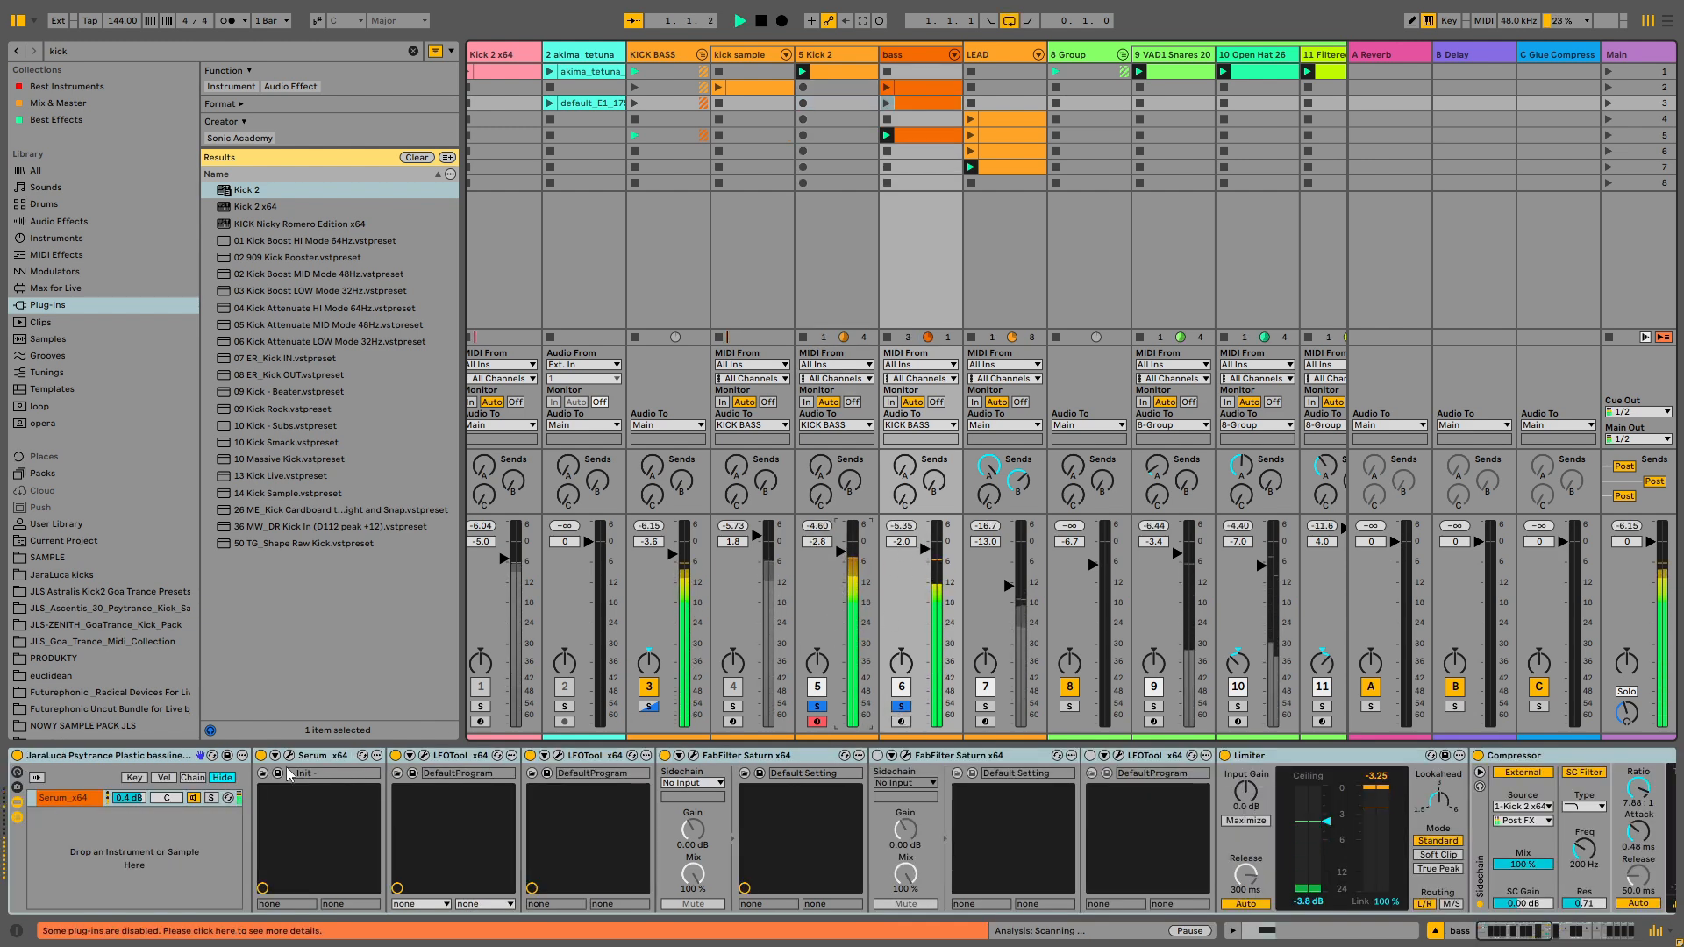
# Check the louder kick against the bass in the KICK BASS group's PSYSCOPE during playback, and go back to the bass track
pyautogui.click(840, 56)
pyautogui.click(680, 56)
pyautogui.press('space')
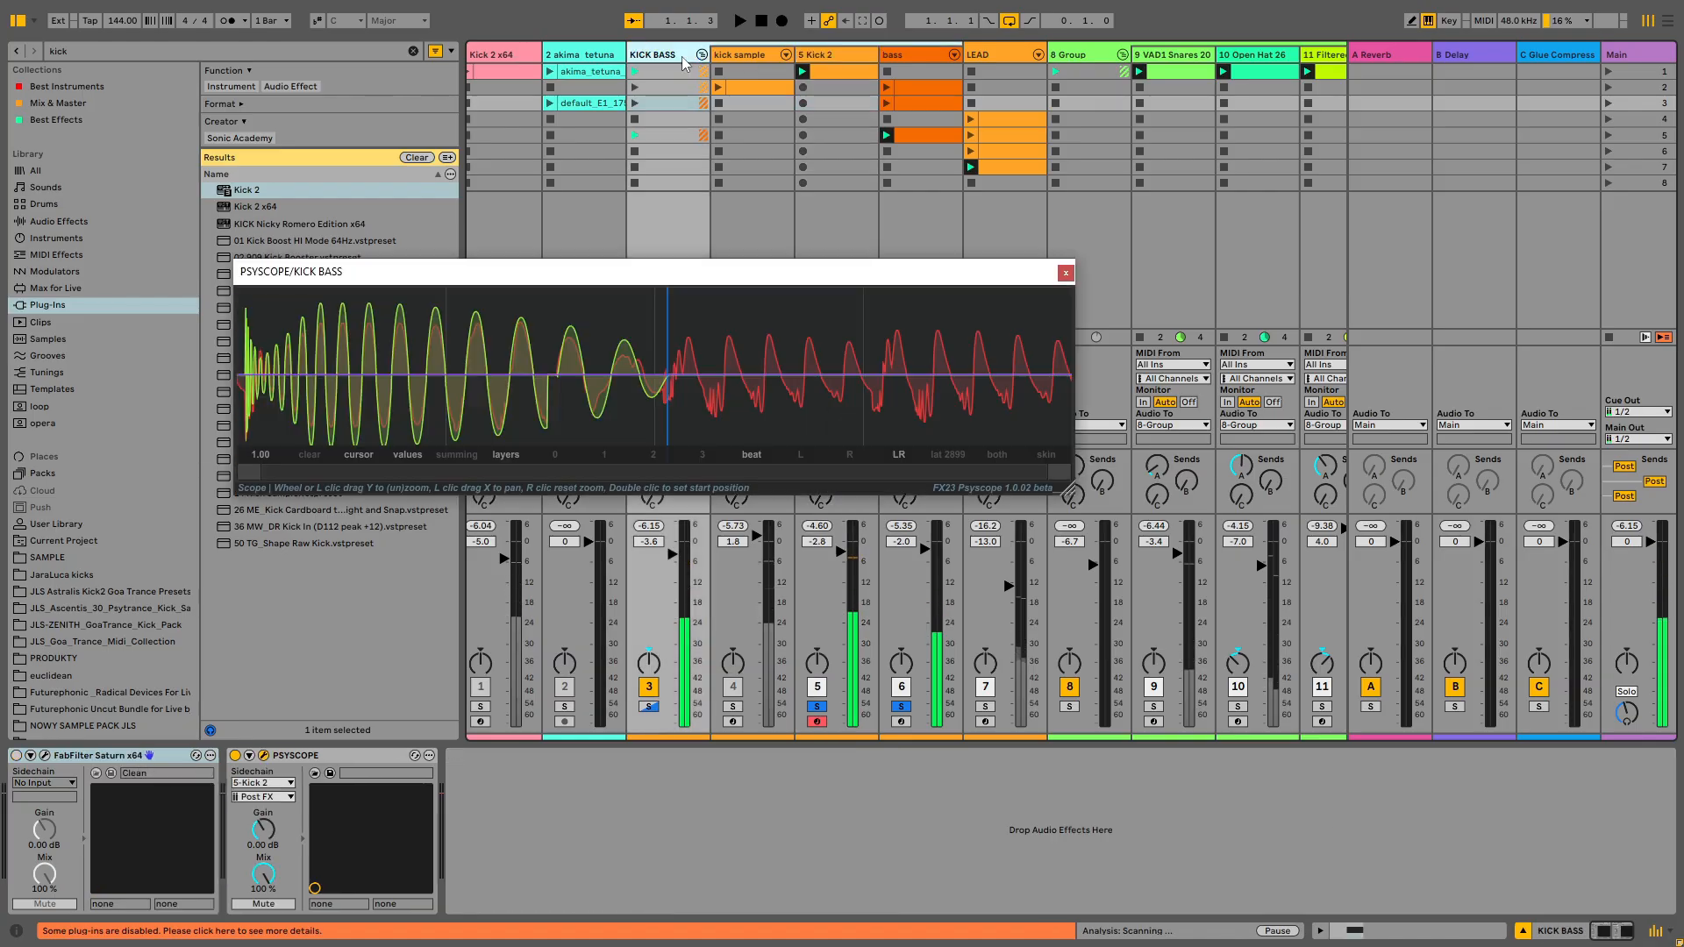
pyautogui.press('space')
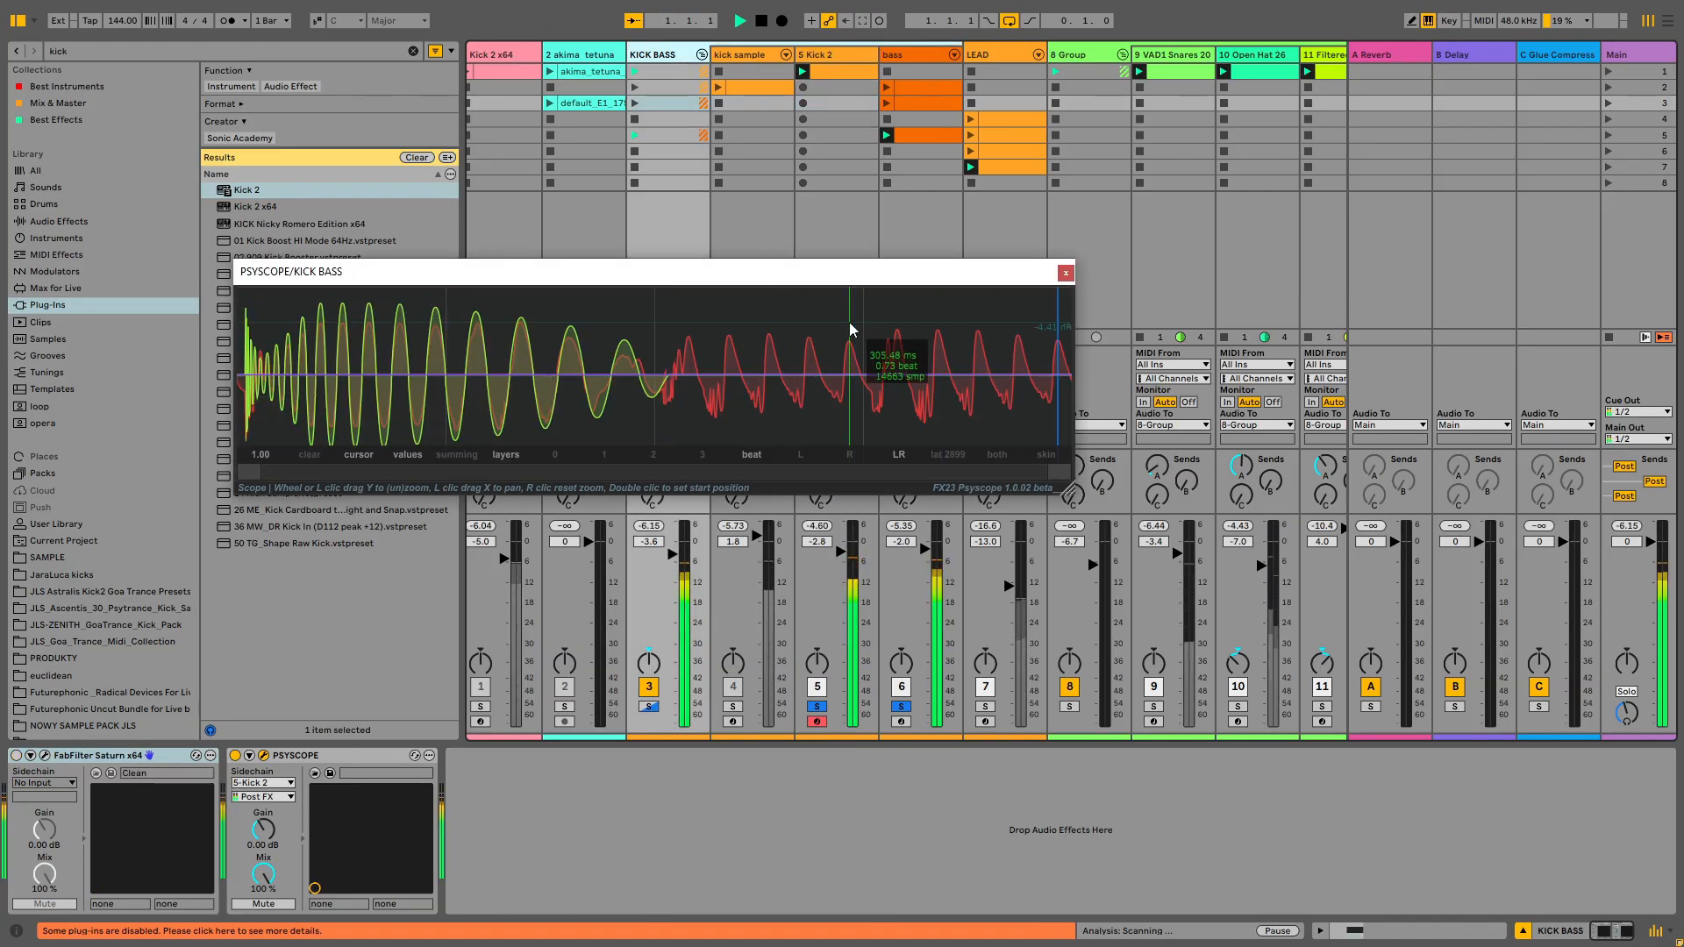
pyautogui.click(917, 54)
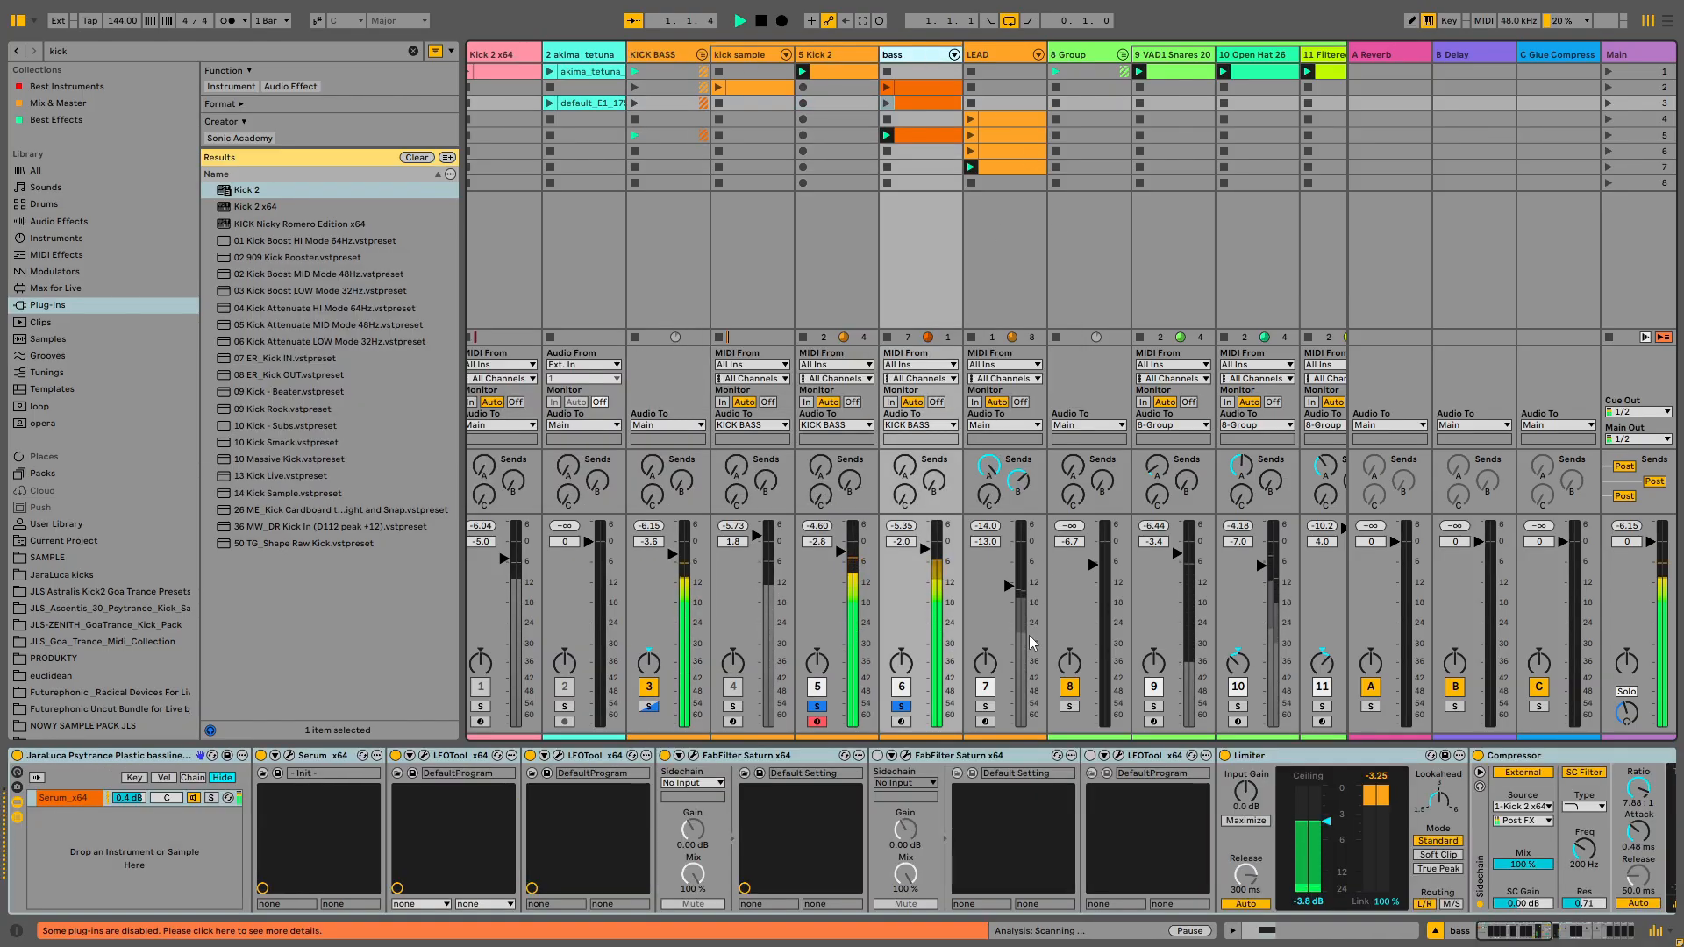
# Reset Kick 2's Sub Control pitch and raise it by one semitone so the pitch curve ends at D1 / 37 Hz
pyautogui.click(829, 50)
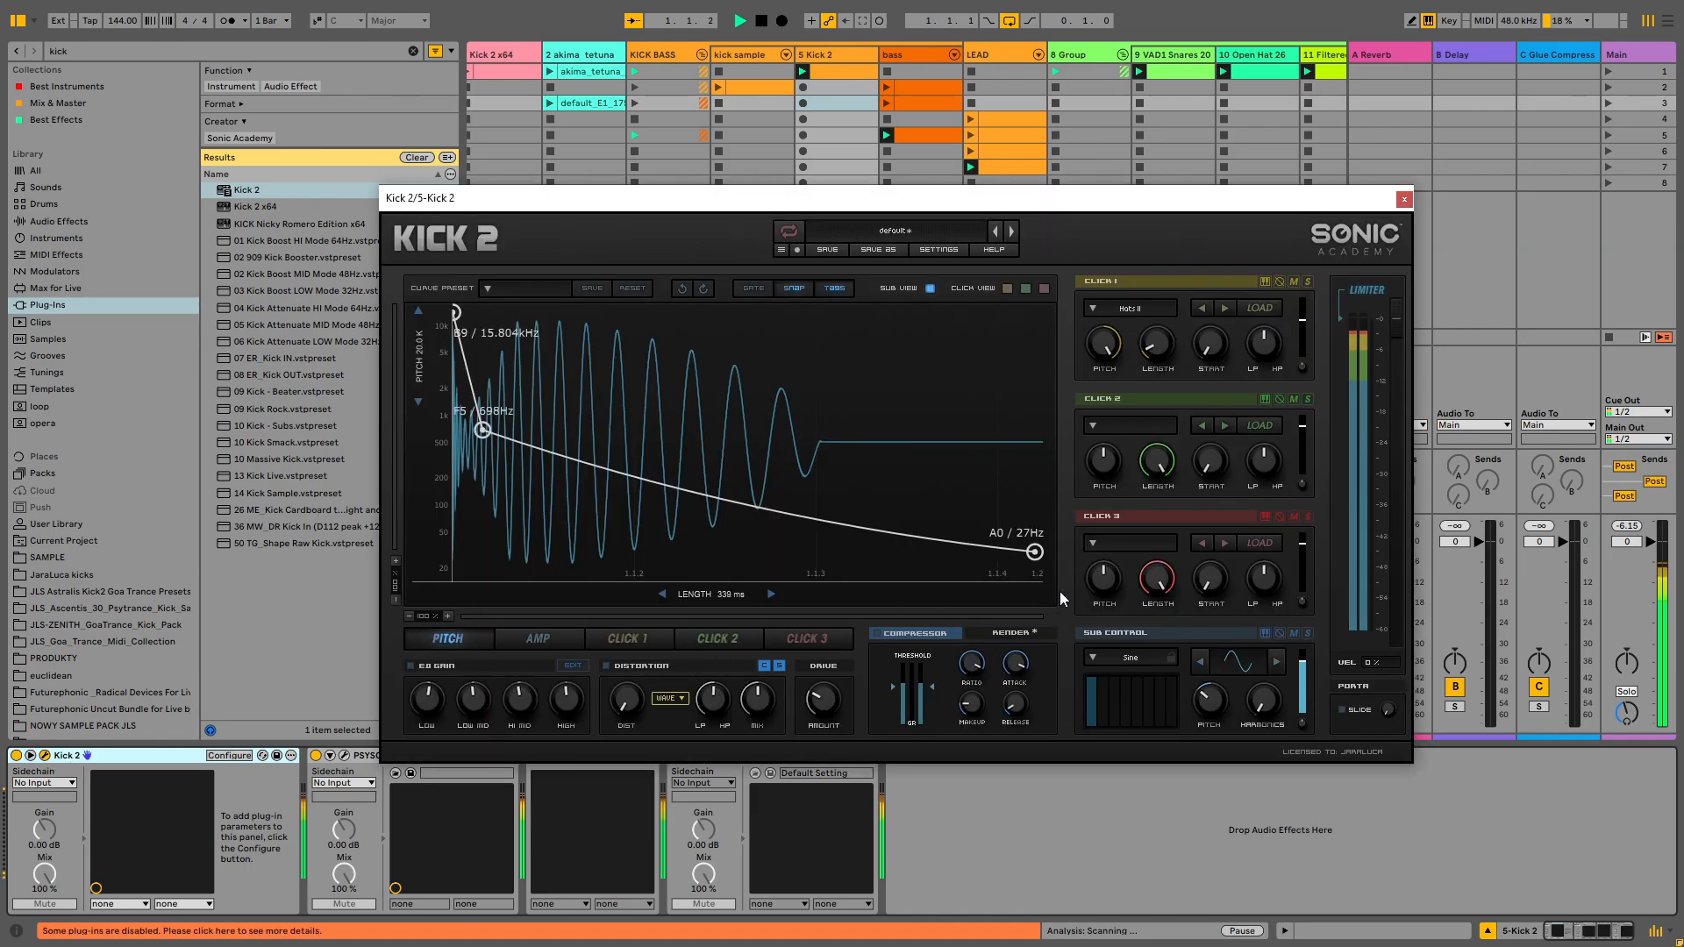
pyautogui.moveTo(1206, 693)
pyautogui.mouseDown()
pyautogui.moveTo(1214, 704)
pyautogui.moveTo(1224, 685)
pyautogui.mouseUp()
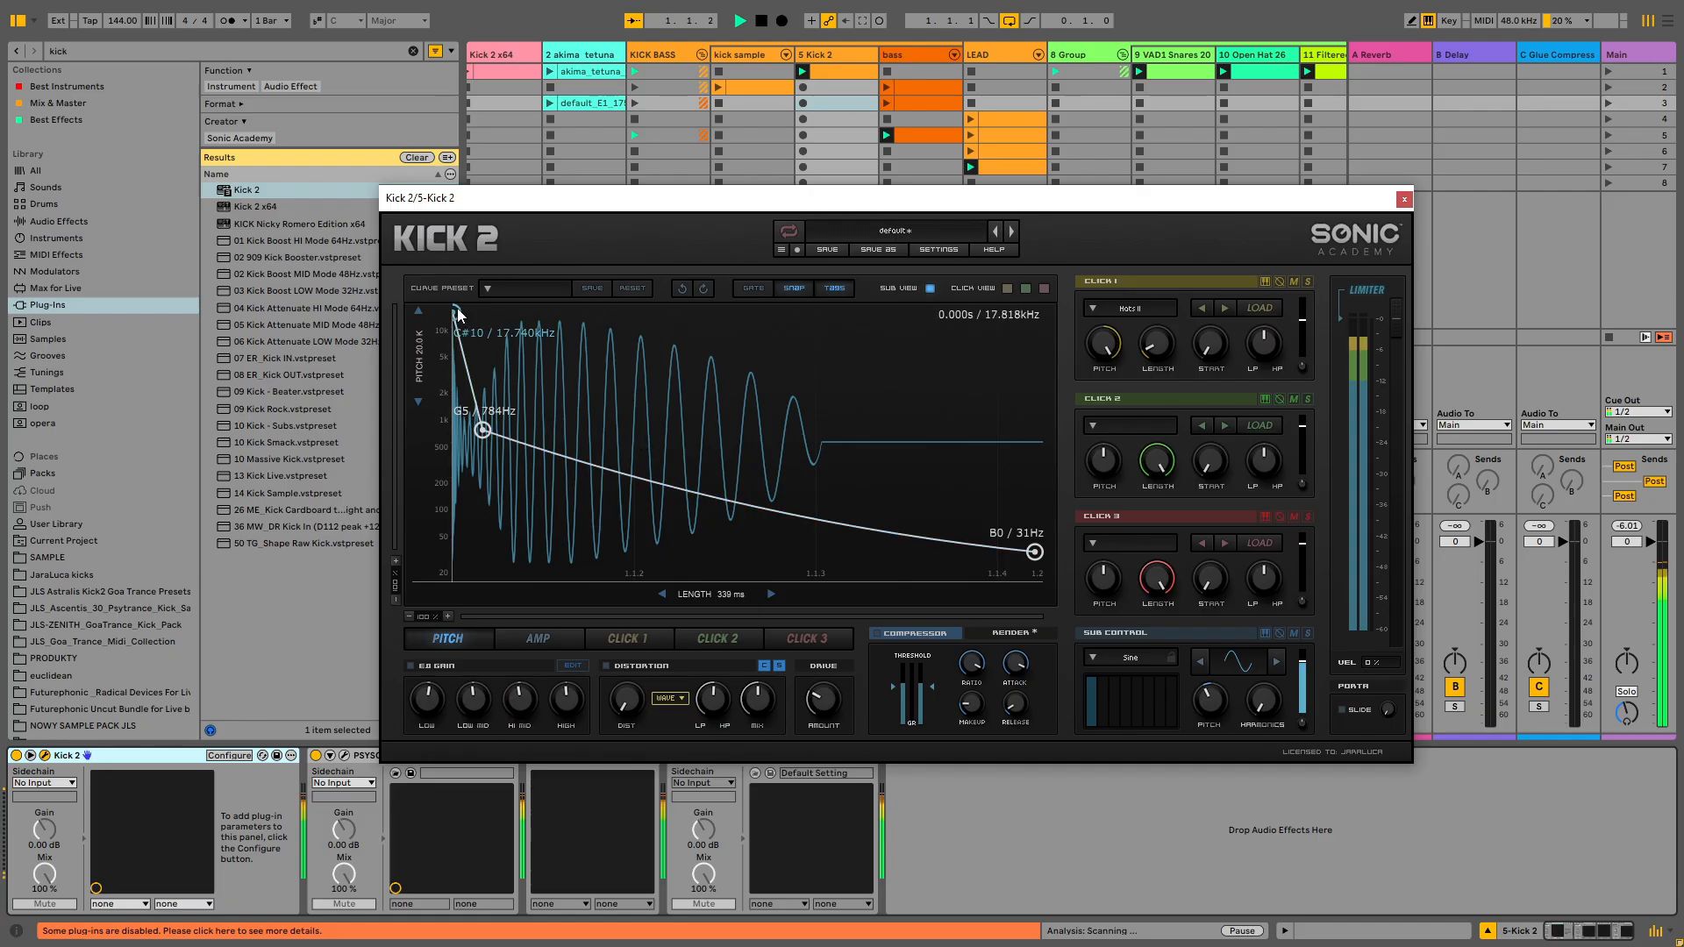
pyautogui.doubleClick(1214, 702)
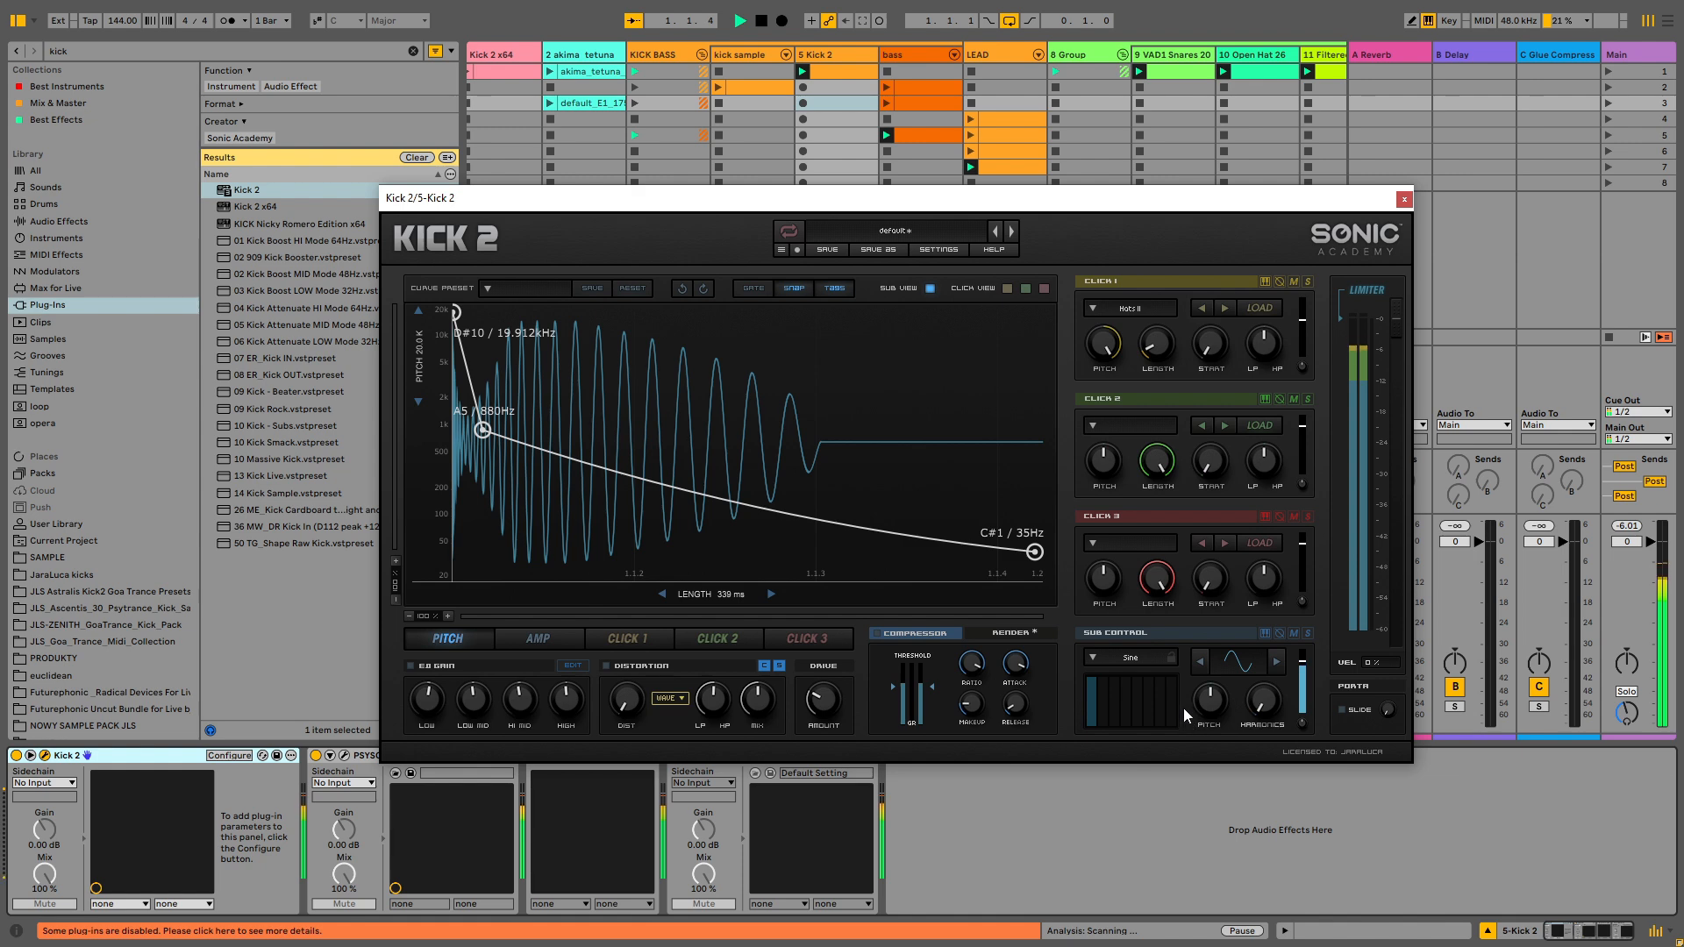
pyautogui.scroll(1, 1208, 703)
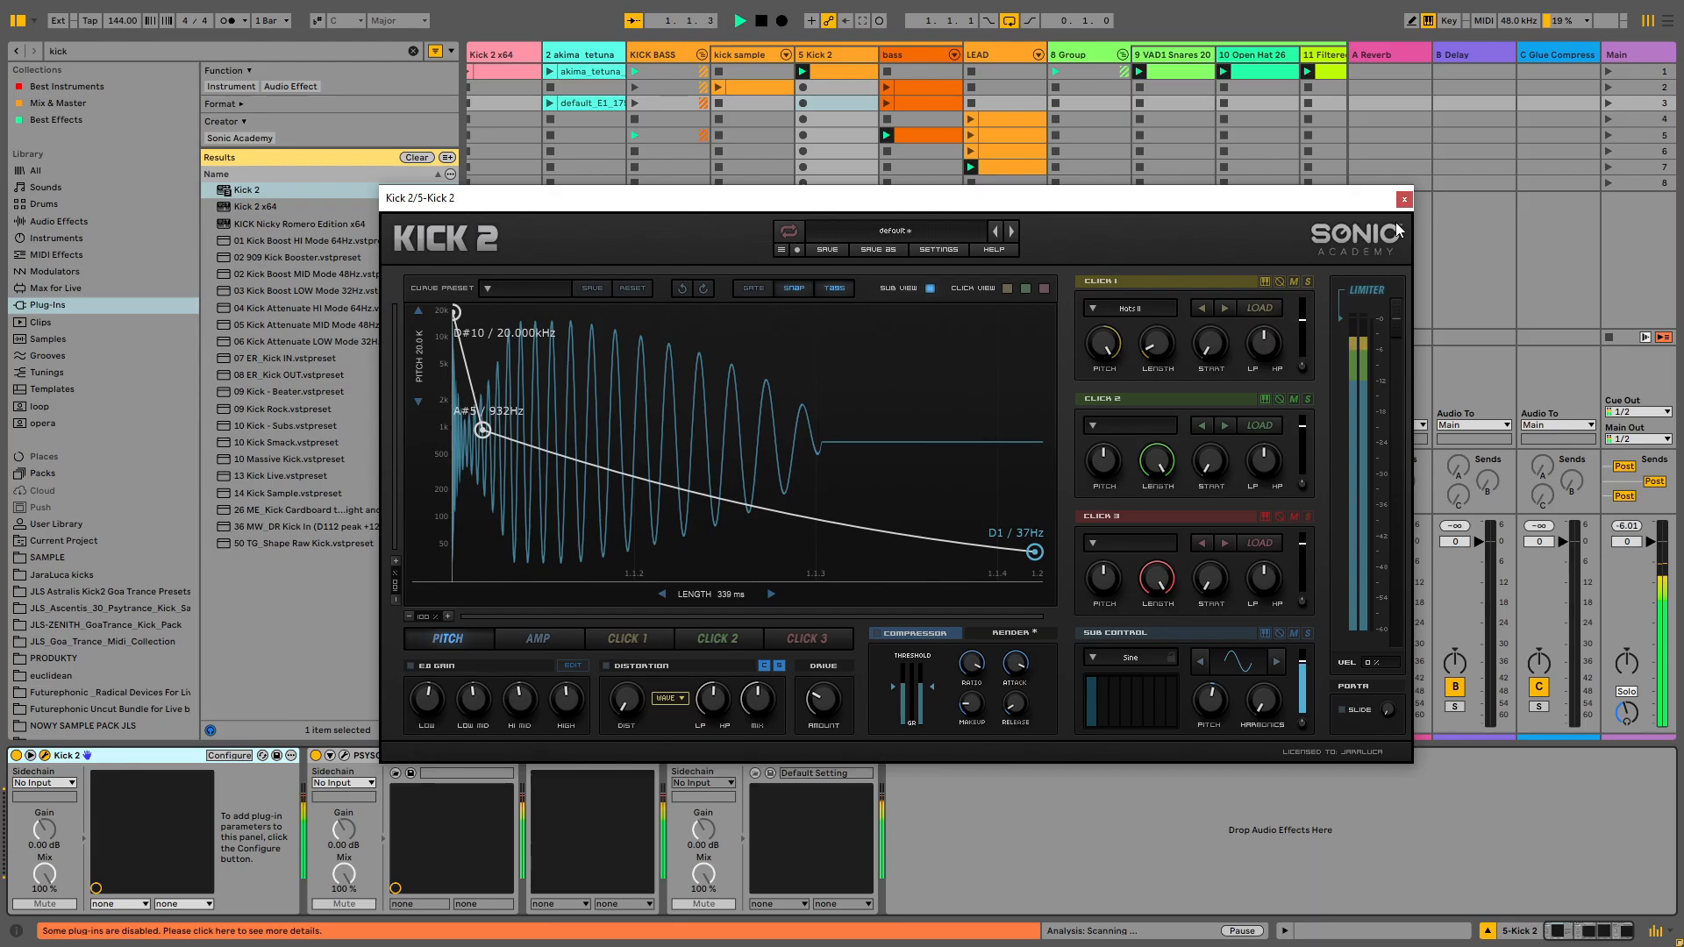
pyautogui.press('space')
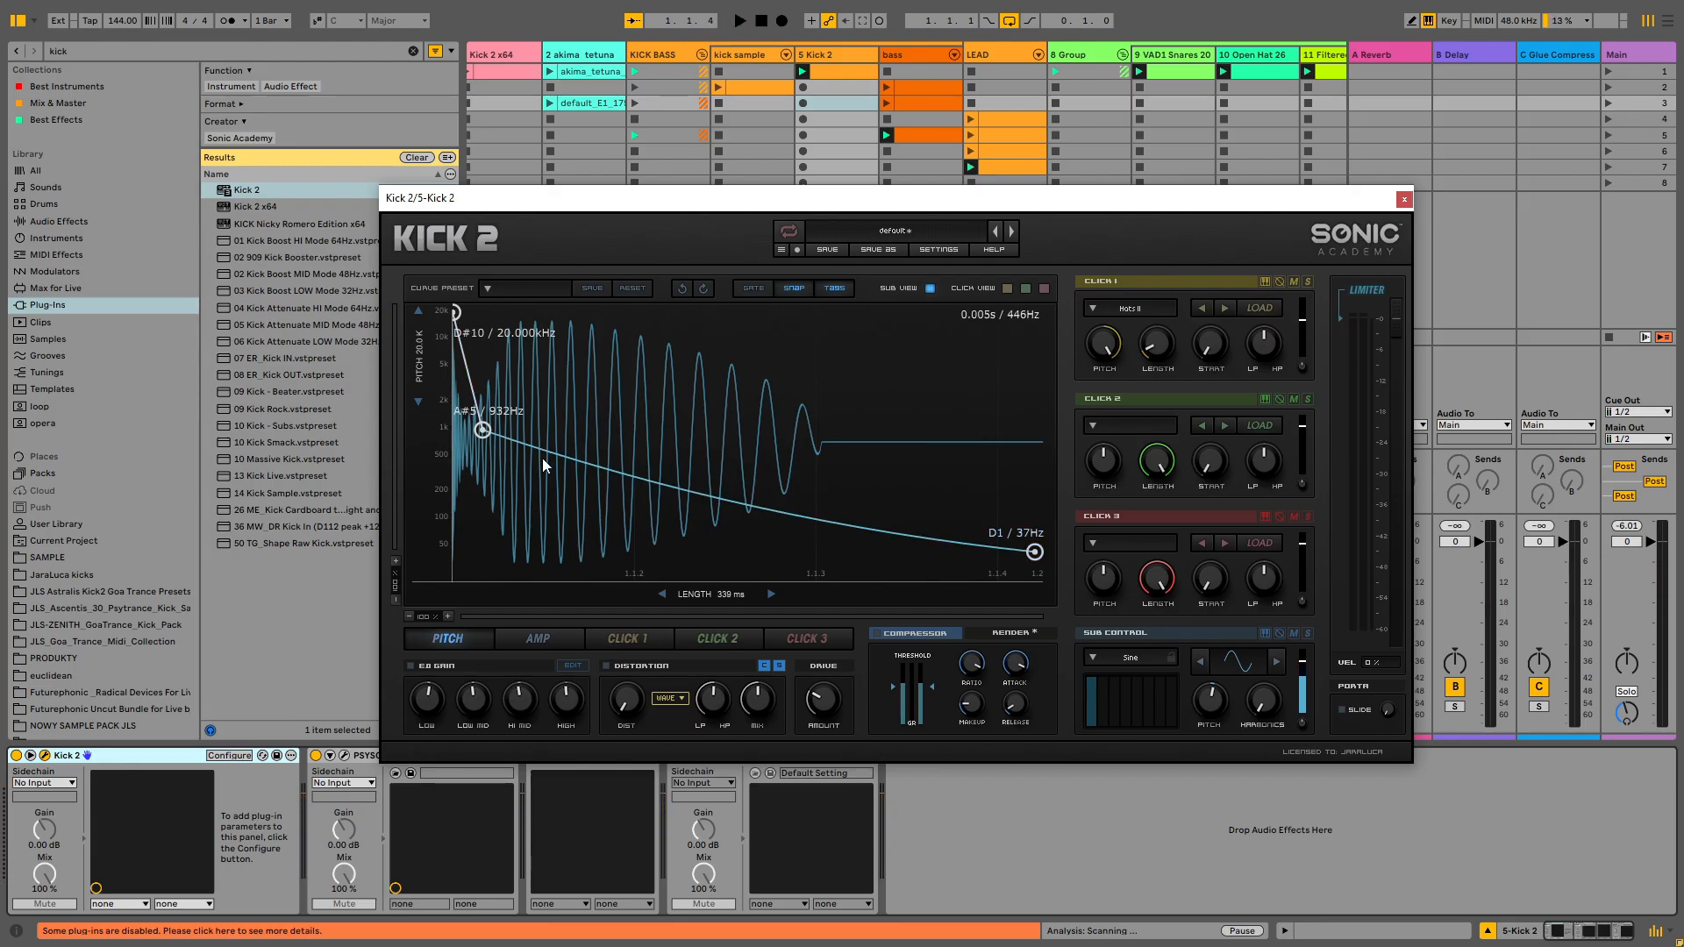
pyautogui.click(1404, 200)
# Listen to the kick with the bass and save the Kick 2 sound as "psykick tutorial" in User Presets
pyautogui.press('space')
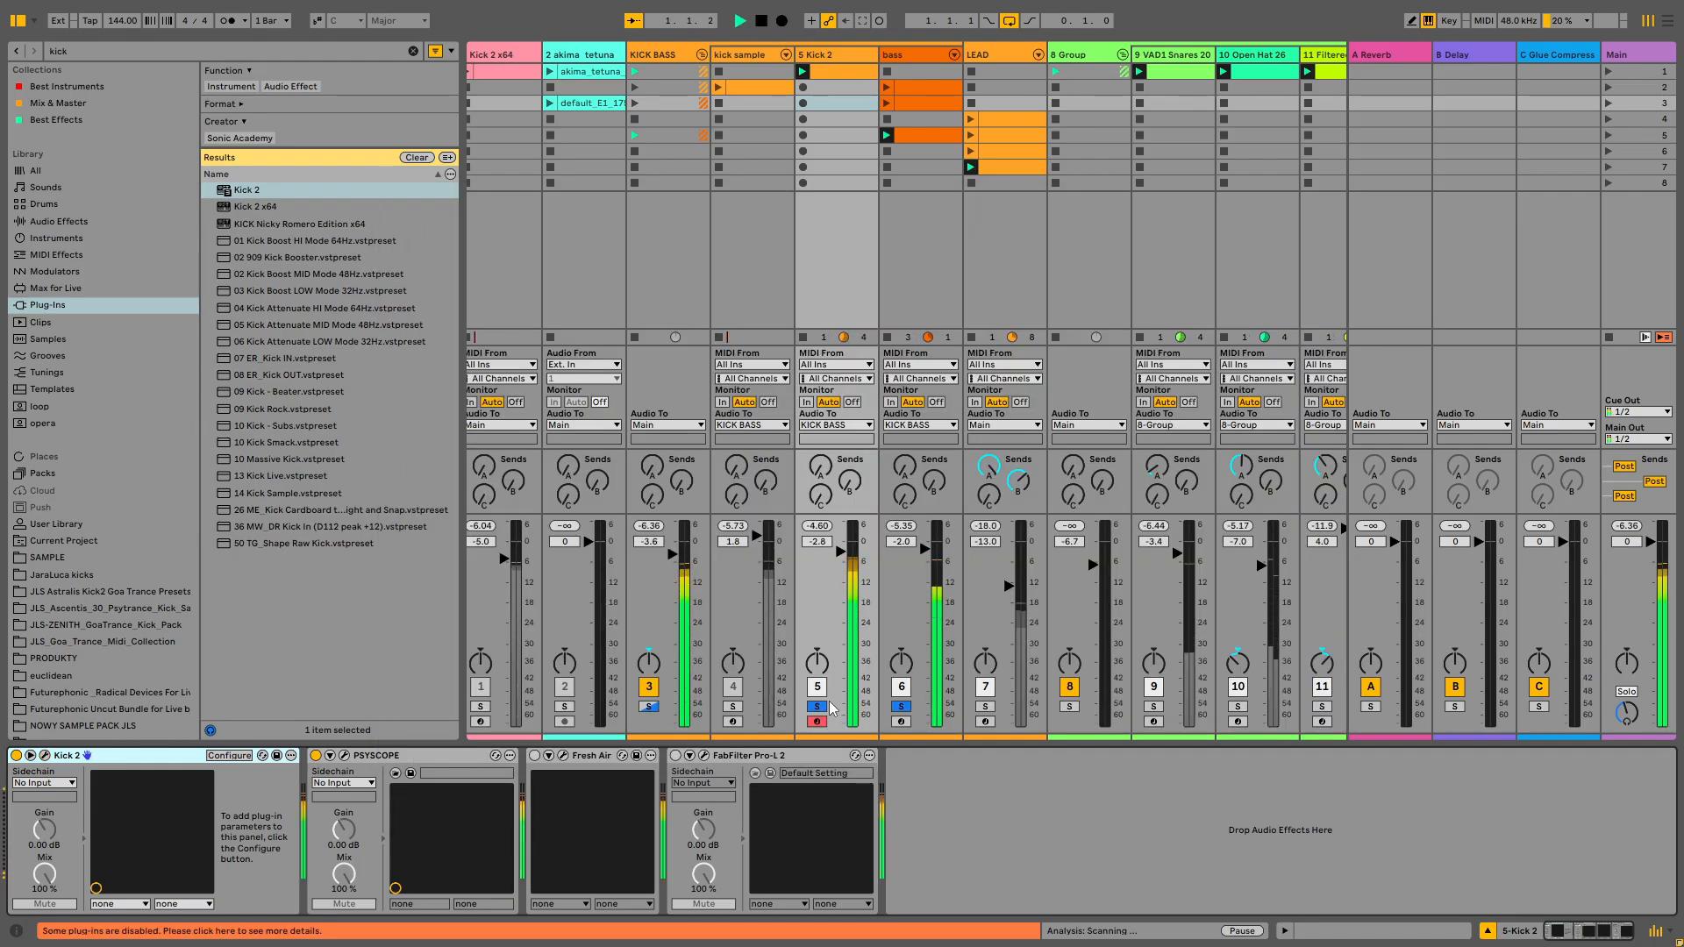
pyautogui.click(45, 755)
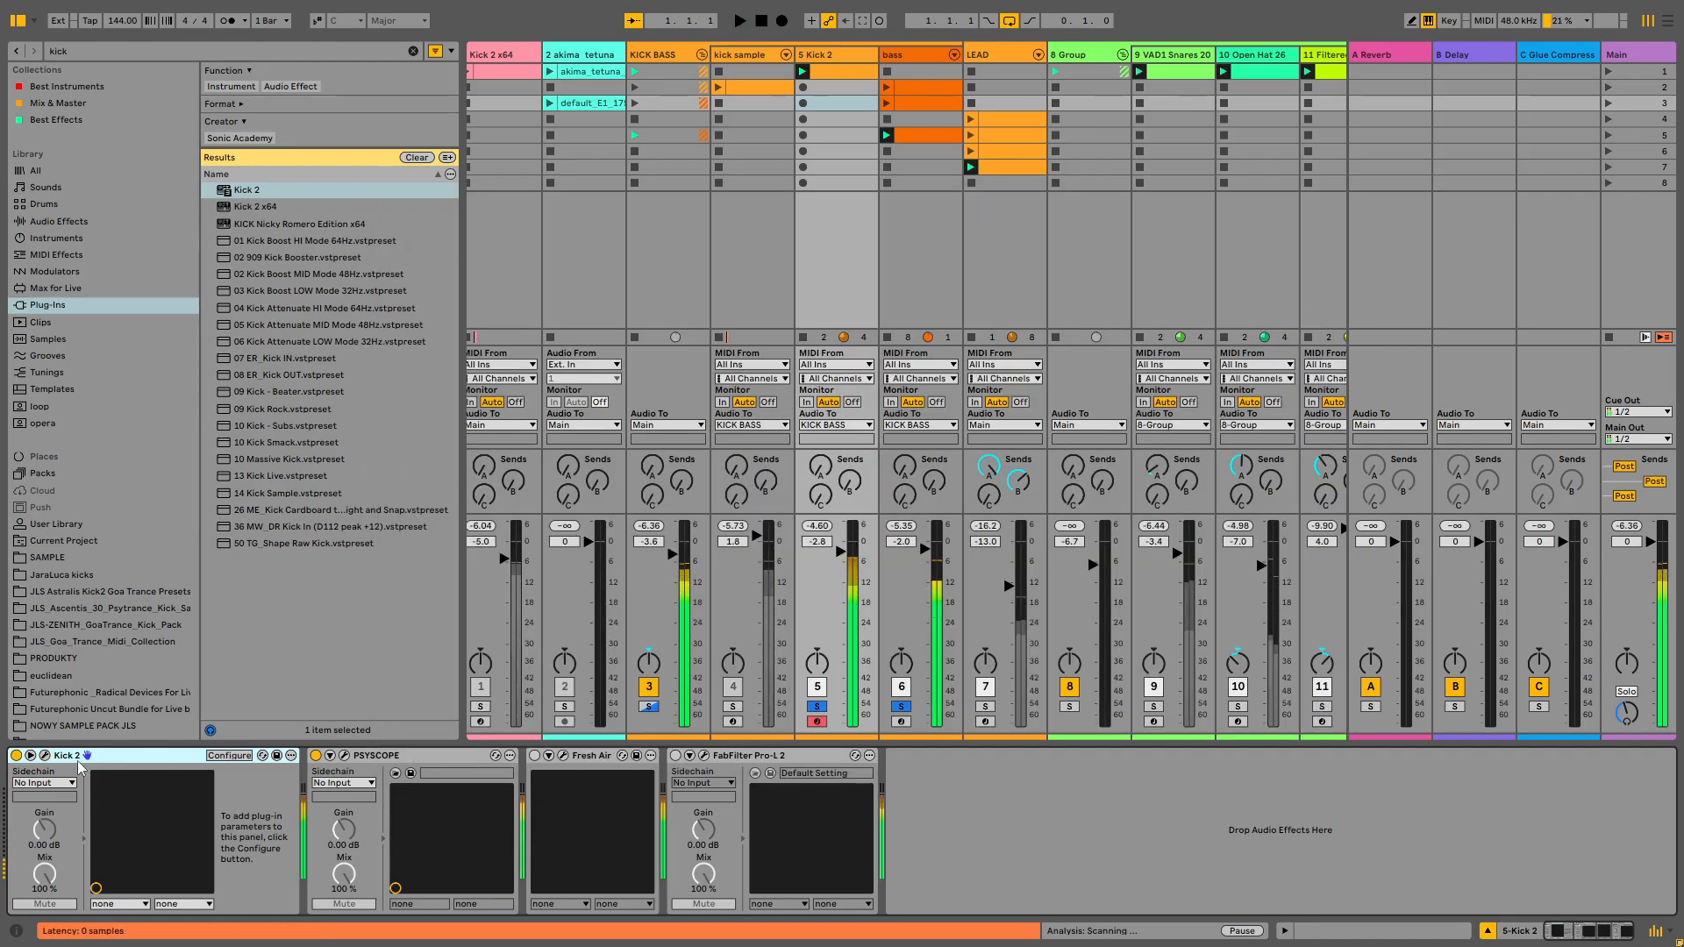
pyautogui.press('space')
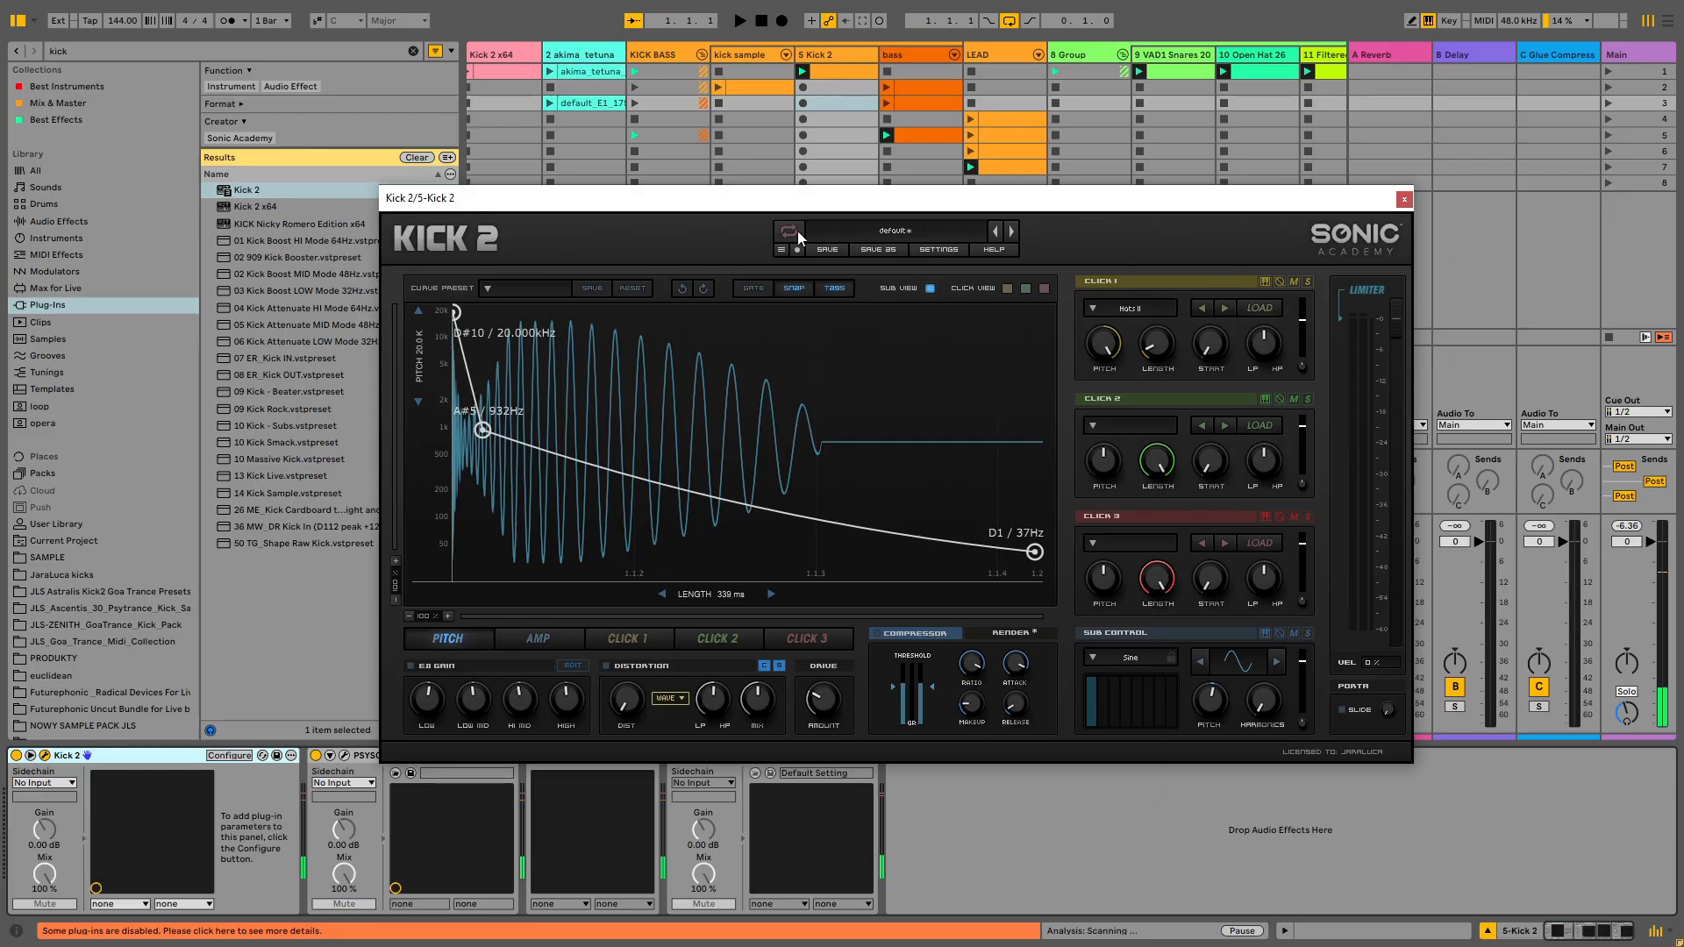
pyautogui.click(829, 250)
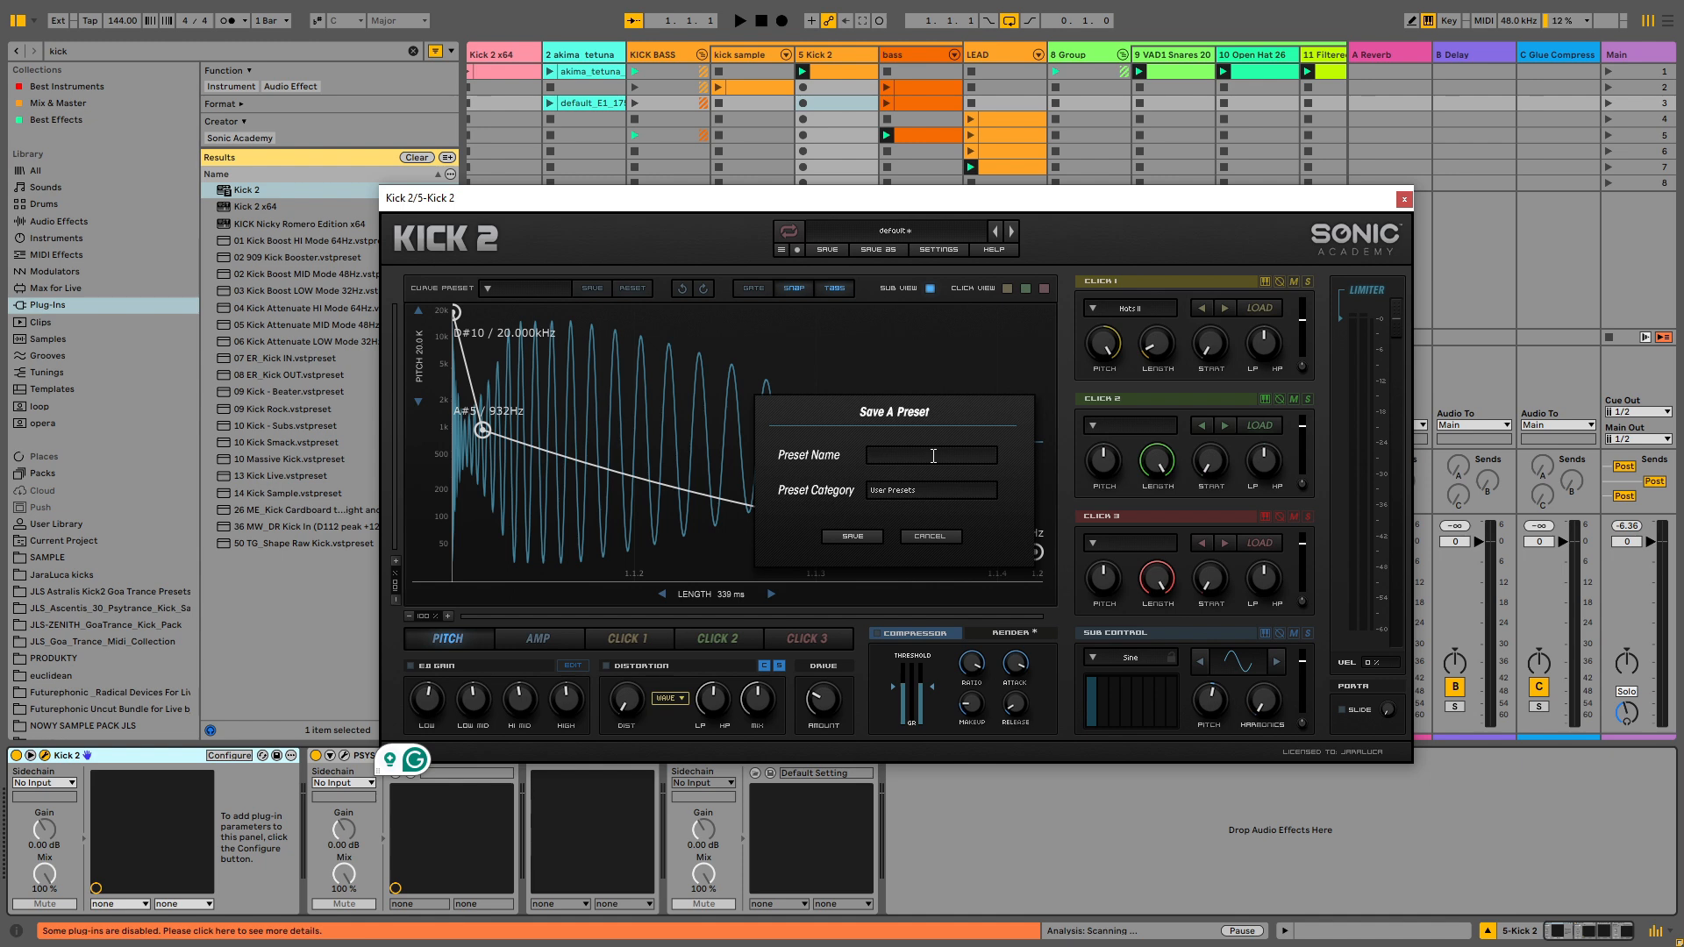
pyautogui.write('kick tutorial')
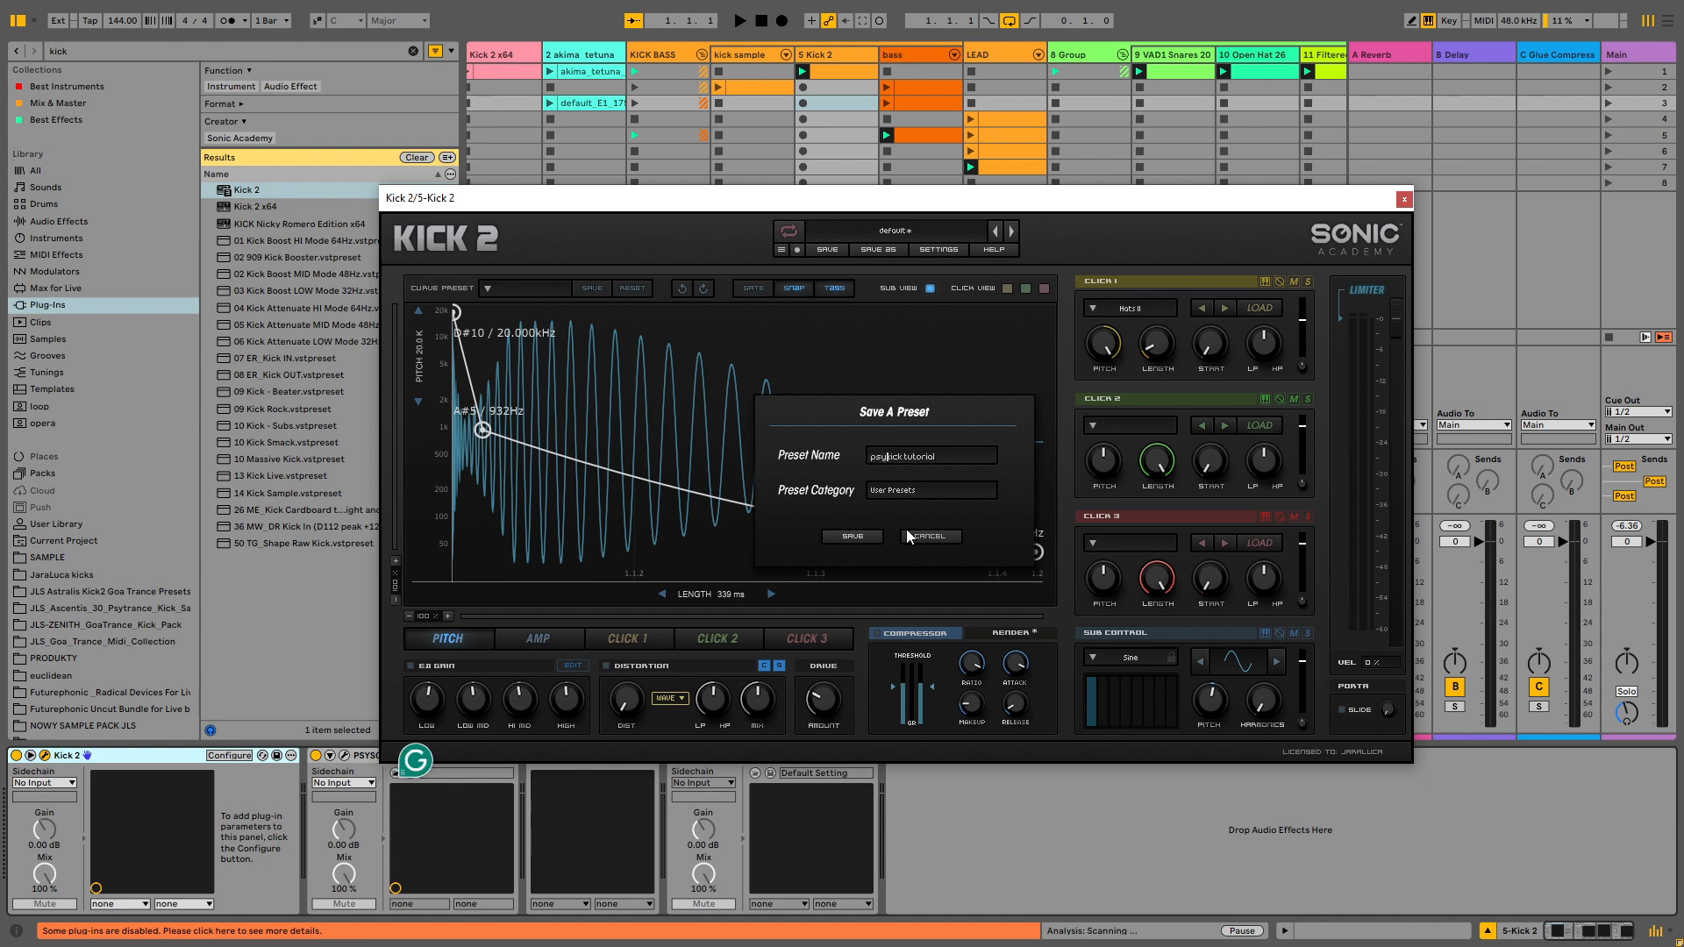
pyautogui.click(864, 535)
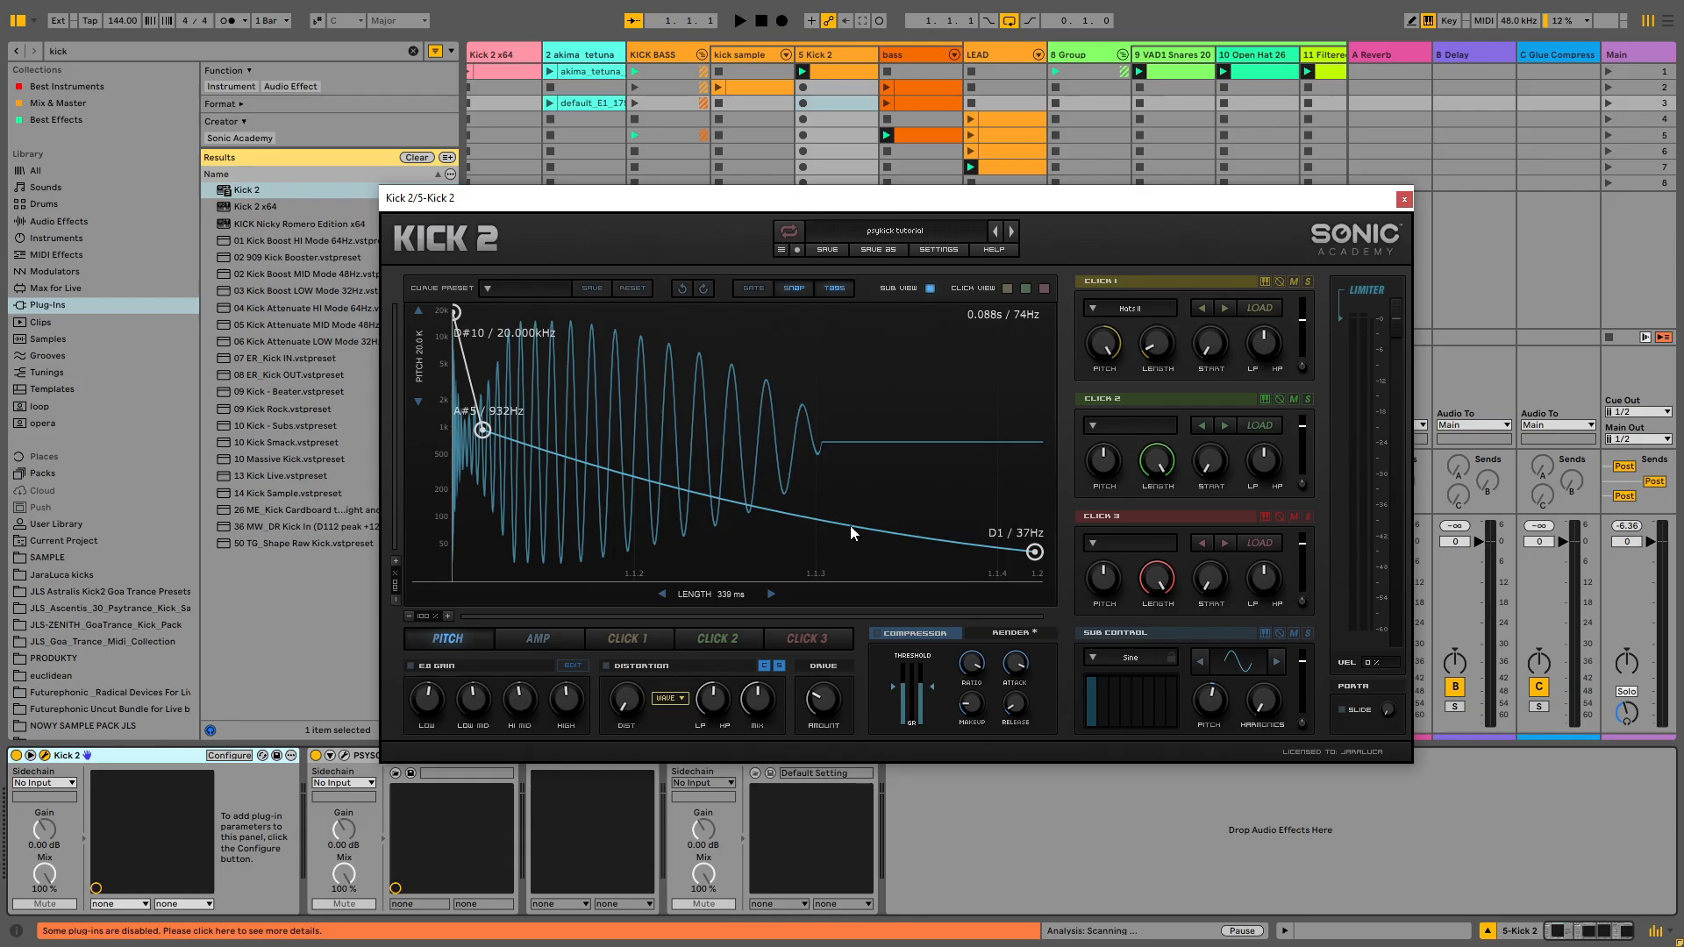
# Listen to the kick, try straightening the amp envelope's decay curve during playback, and restore its rounded shape
pyautogui.press('space')
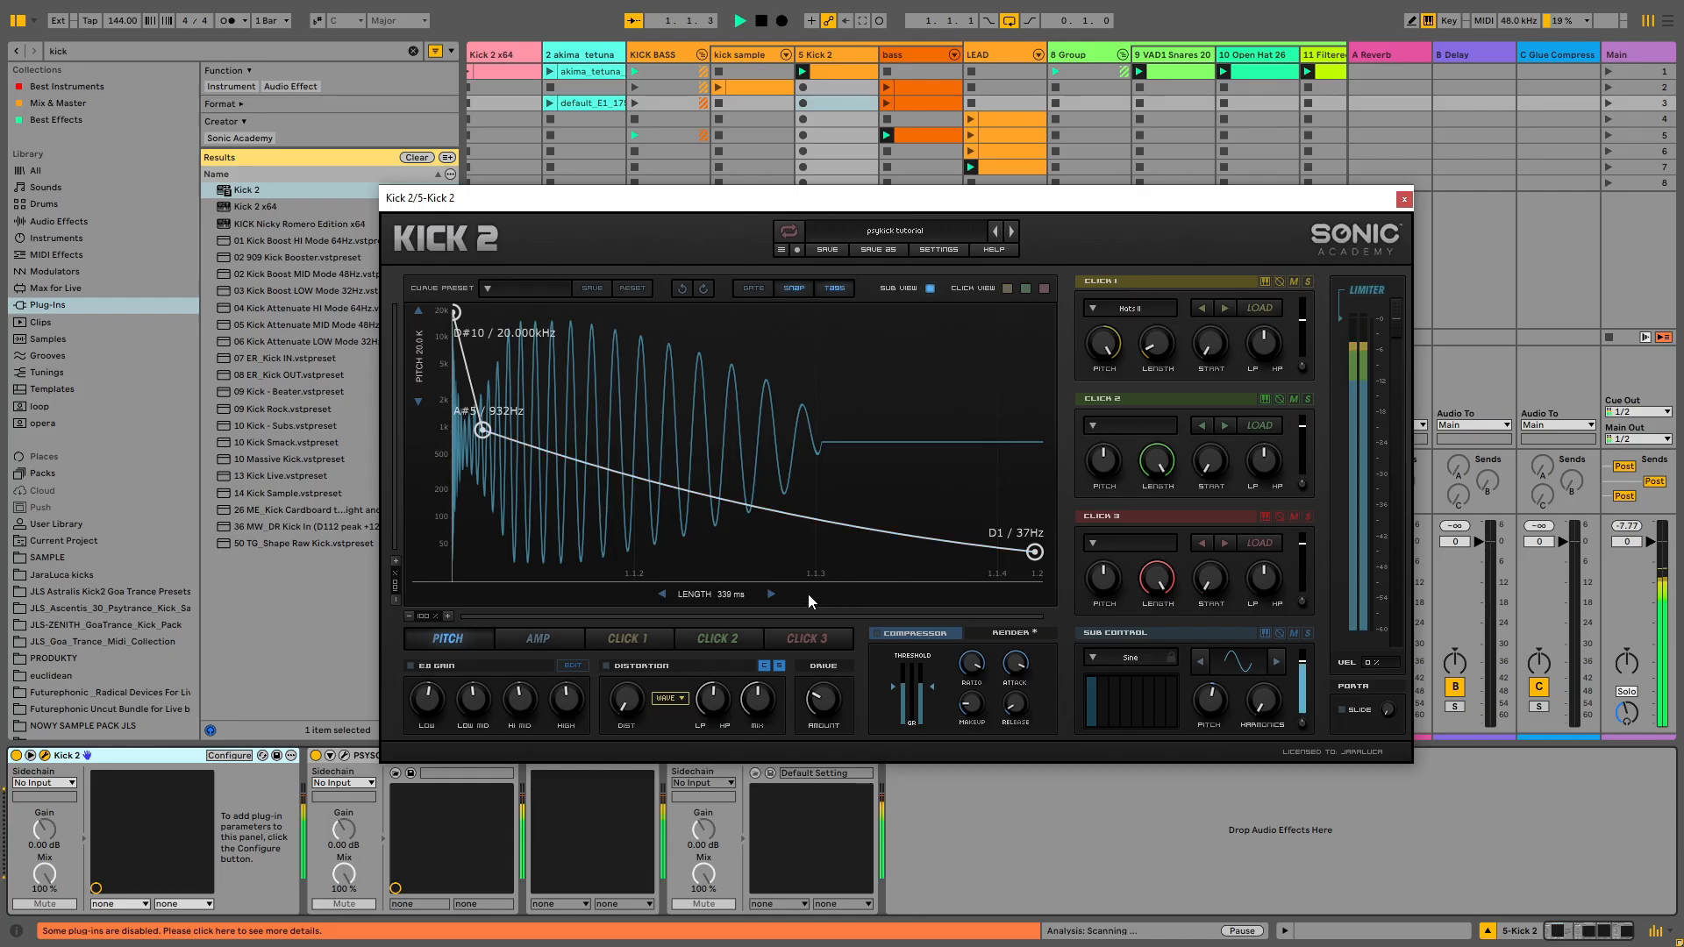
pyautogui.press('space')
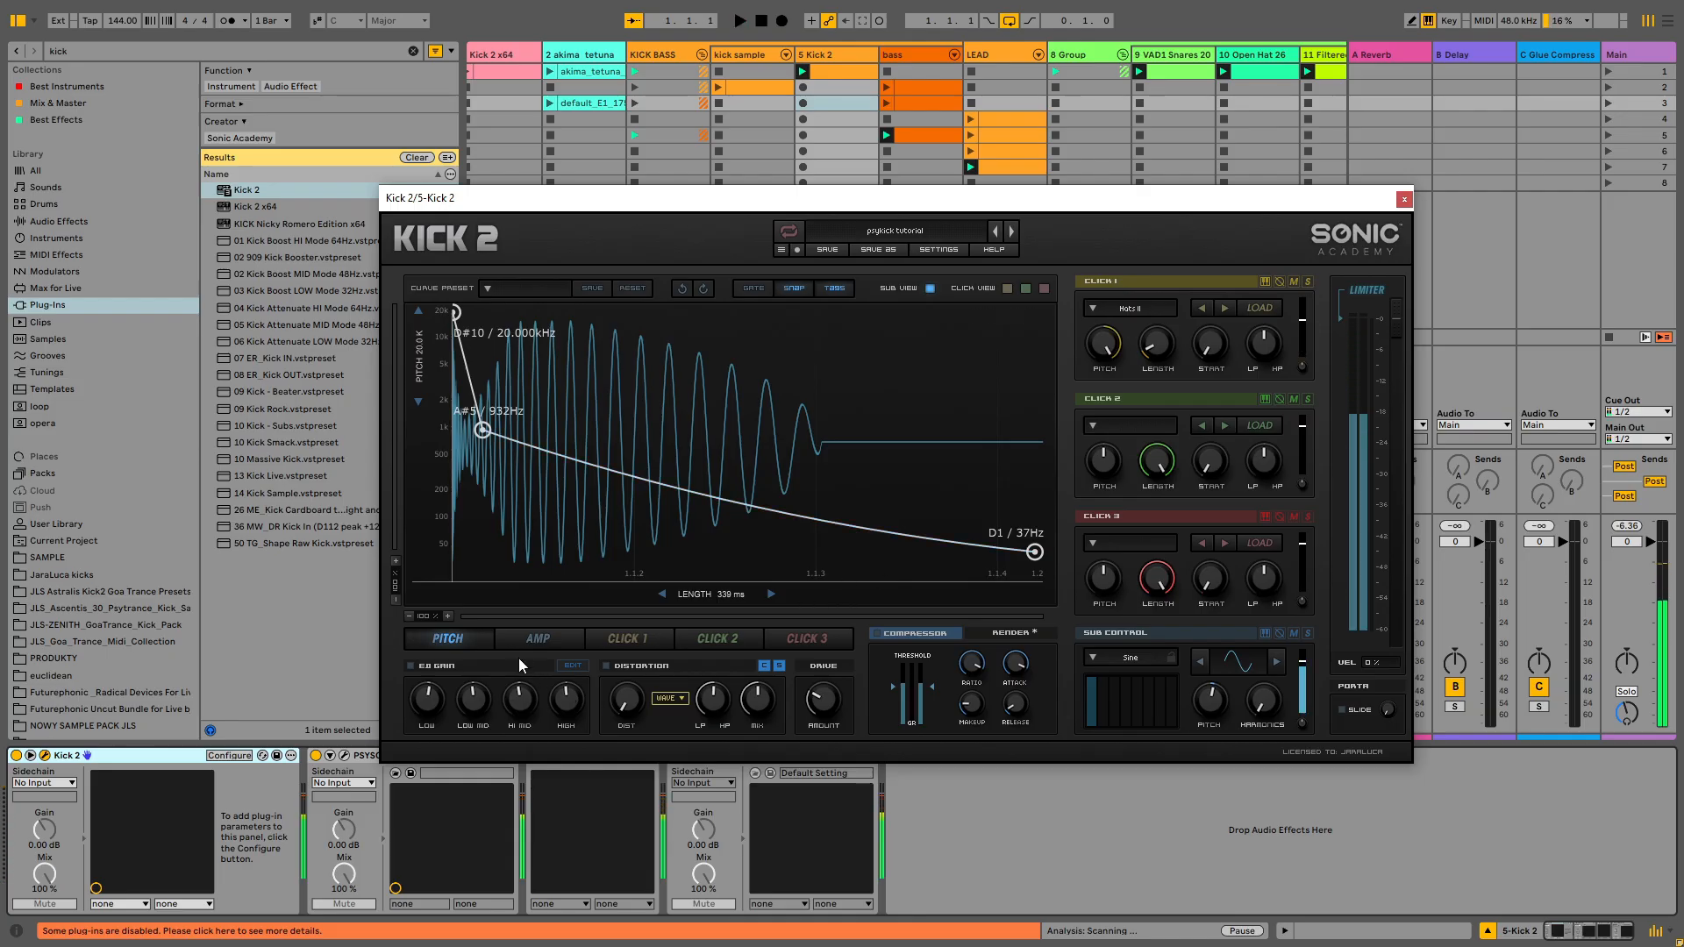
pyautogui.click(537, 639)
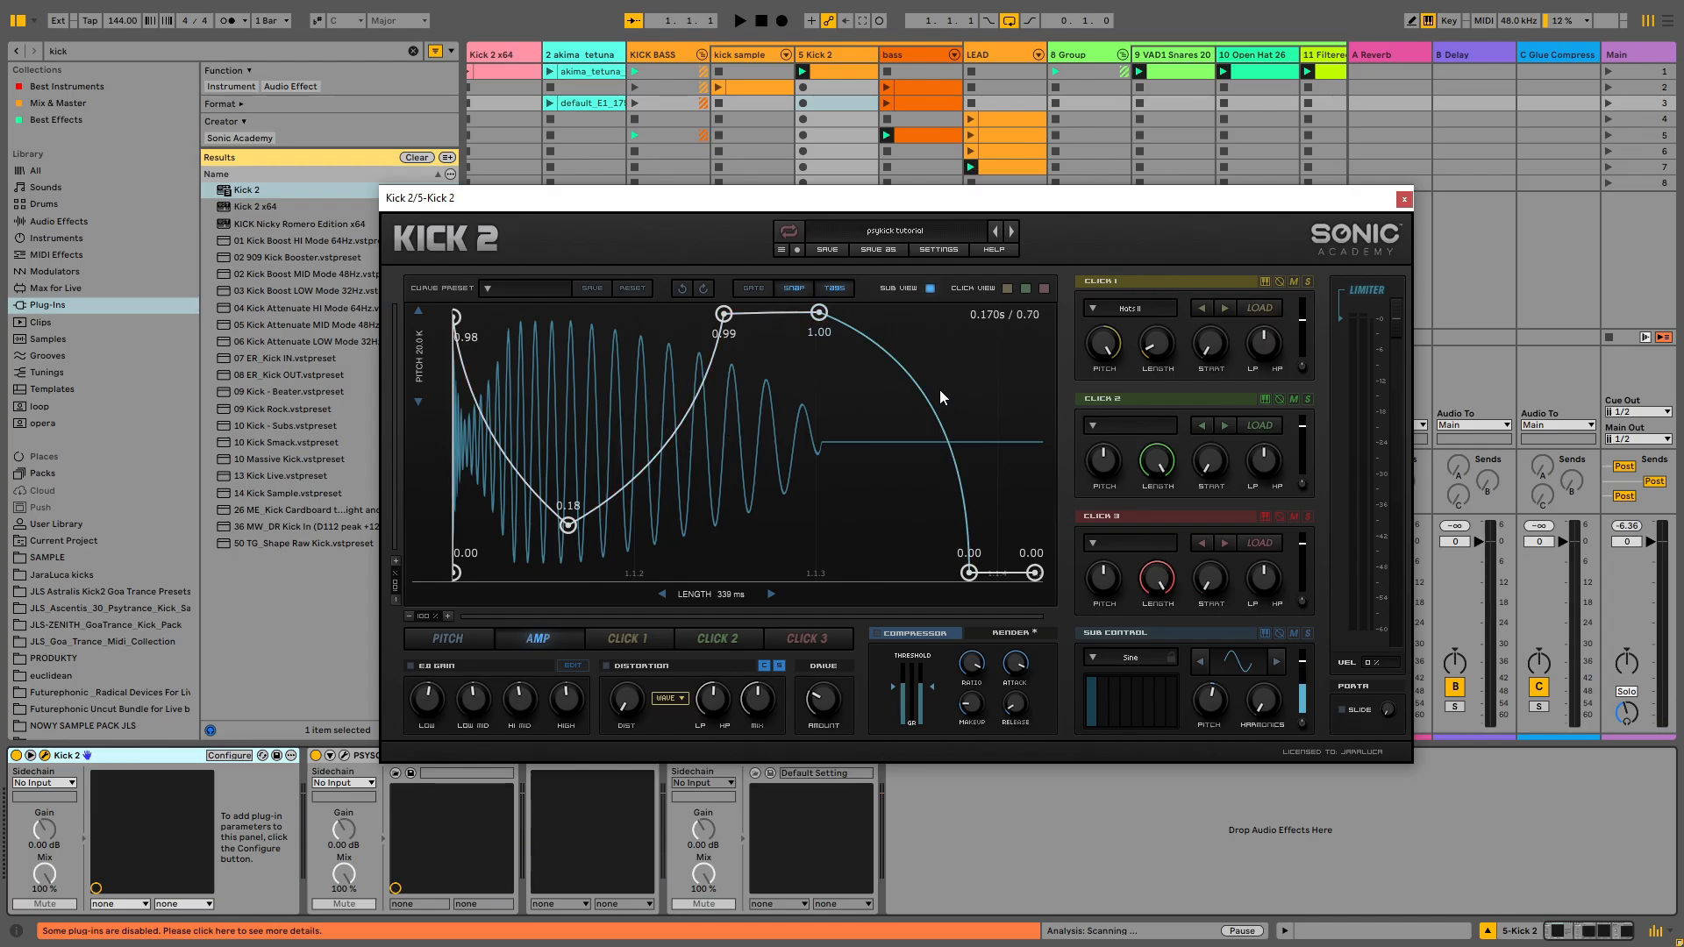
pyautogui.press('space')
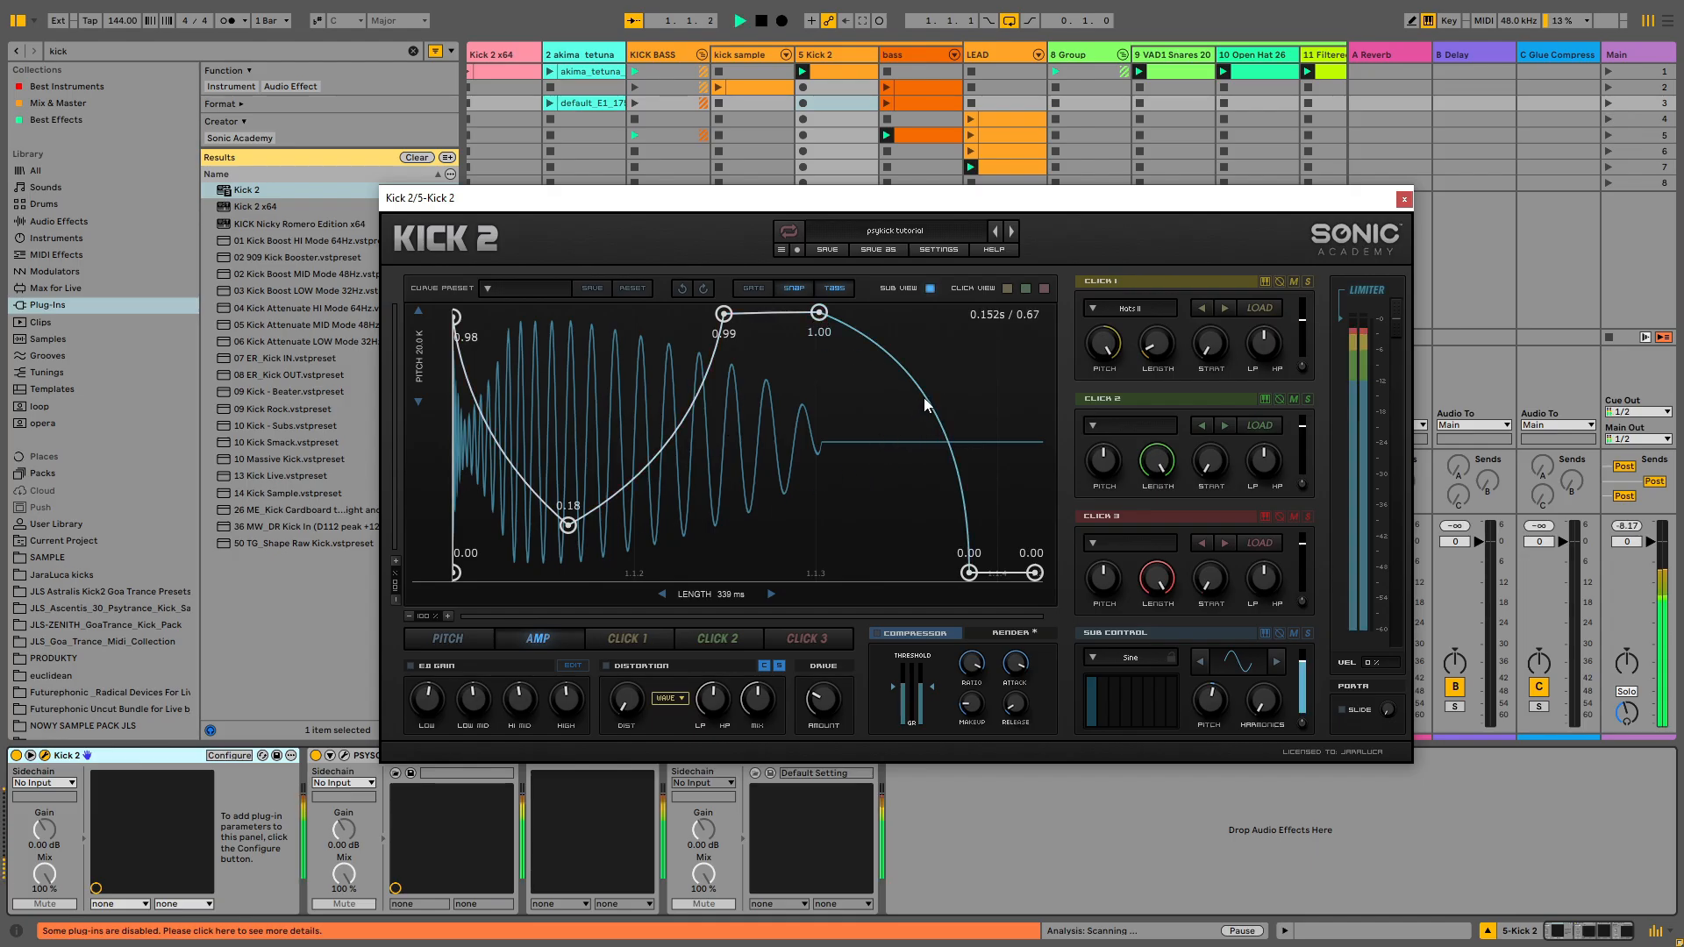
pyautogui.moveTo(919, 412); pyautogui.dragTo(781, 524)
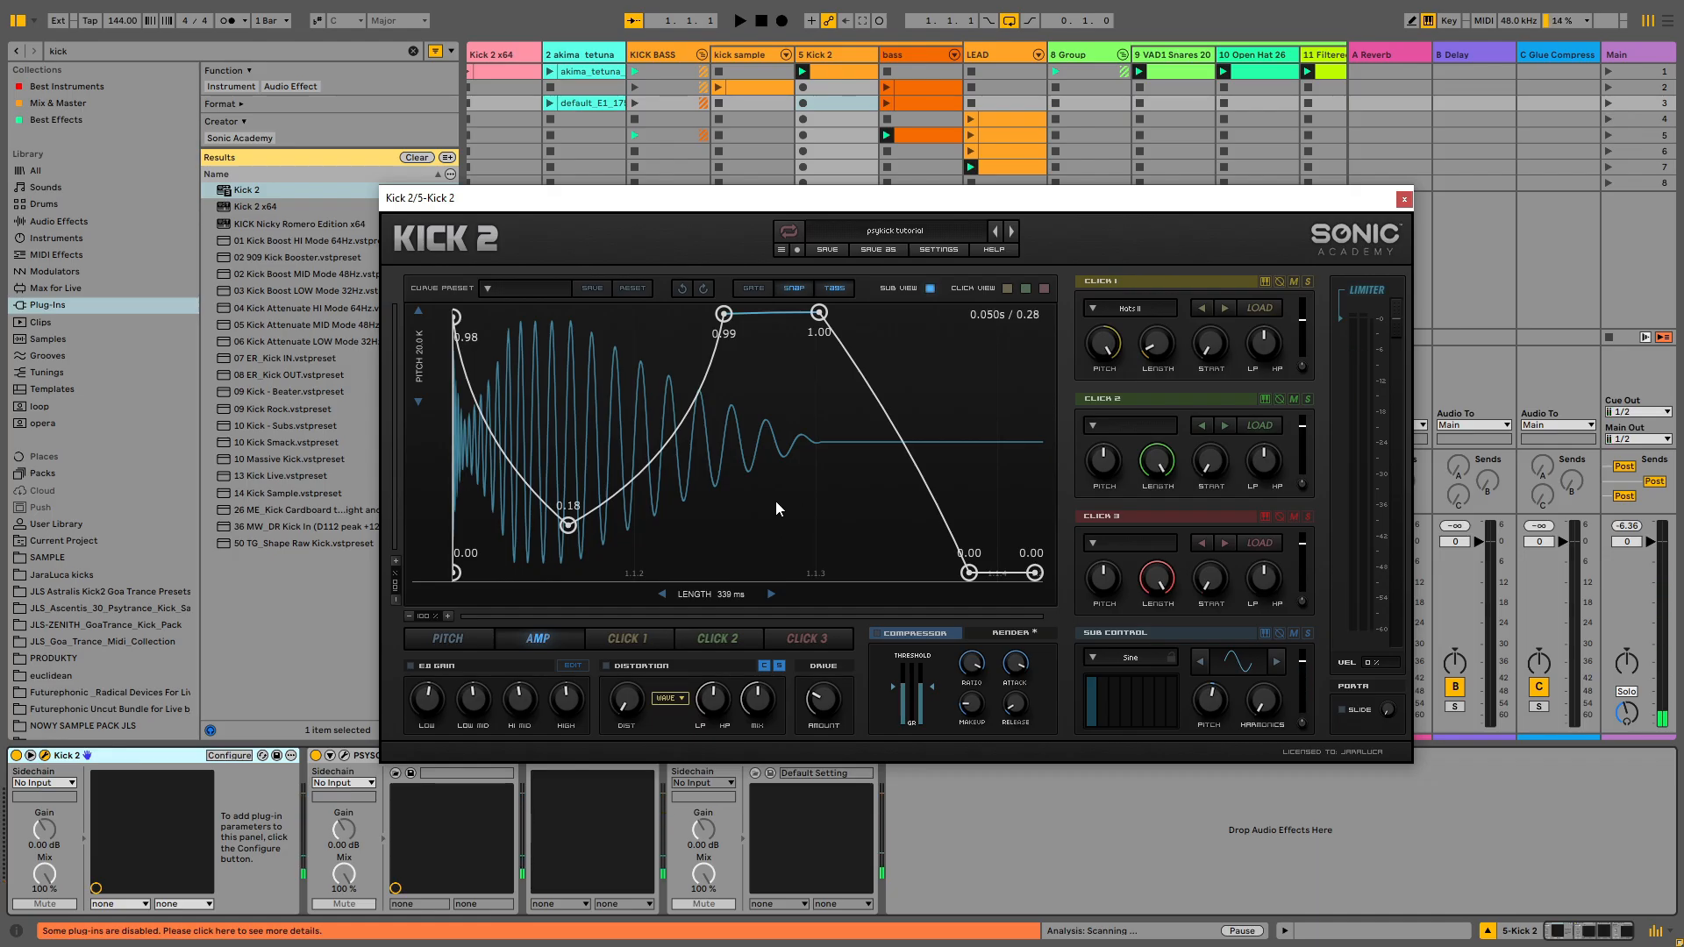
pyautogui.press('space')
pyautogui.moveTo(871, 452); pyautogui.dragTo(951, 255)
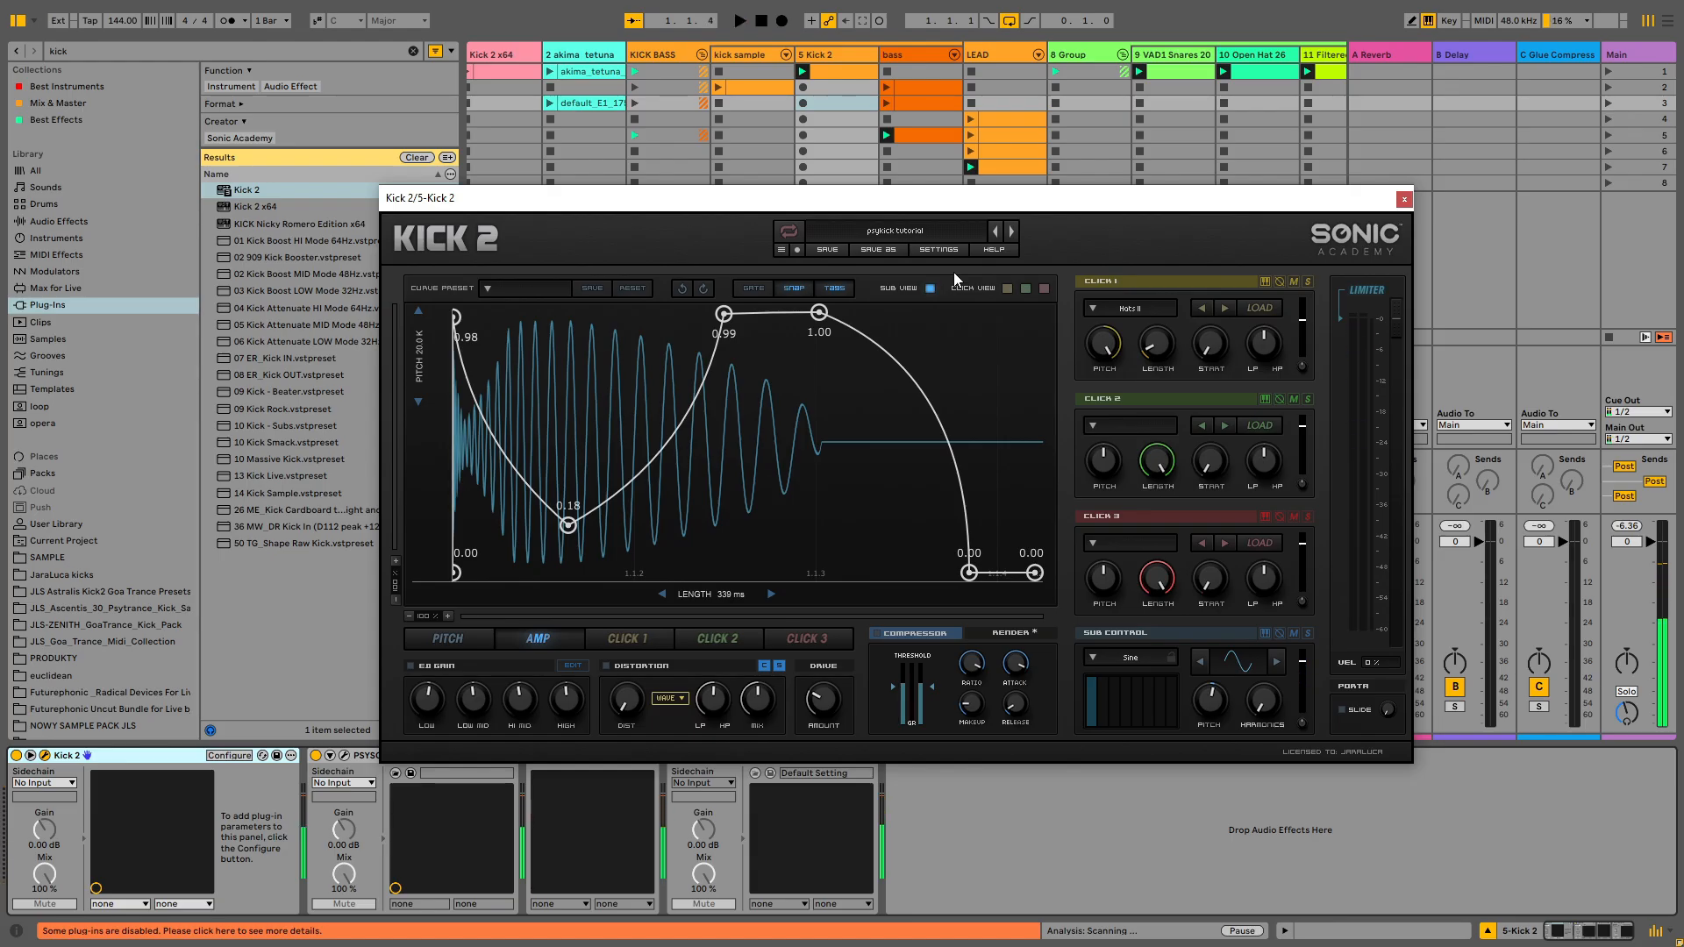
# Check how the kick and bass fit together in the KICK BASS group's PSYSCOPE during playback
pyautogui.click(1404, 200)
pyautogui.click(633, 443)
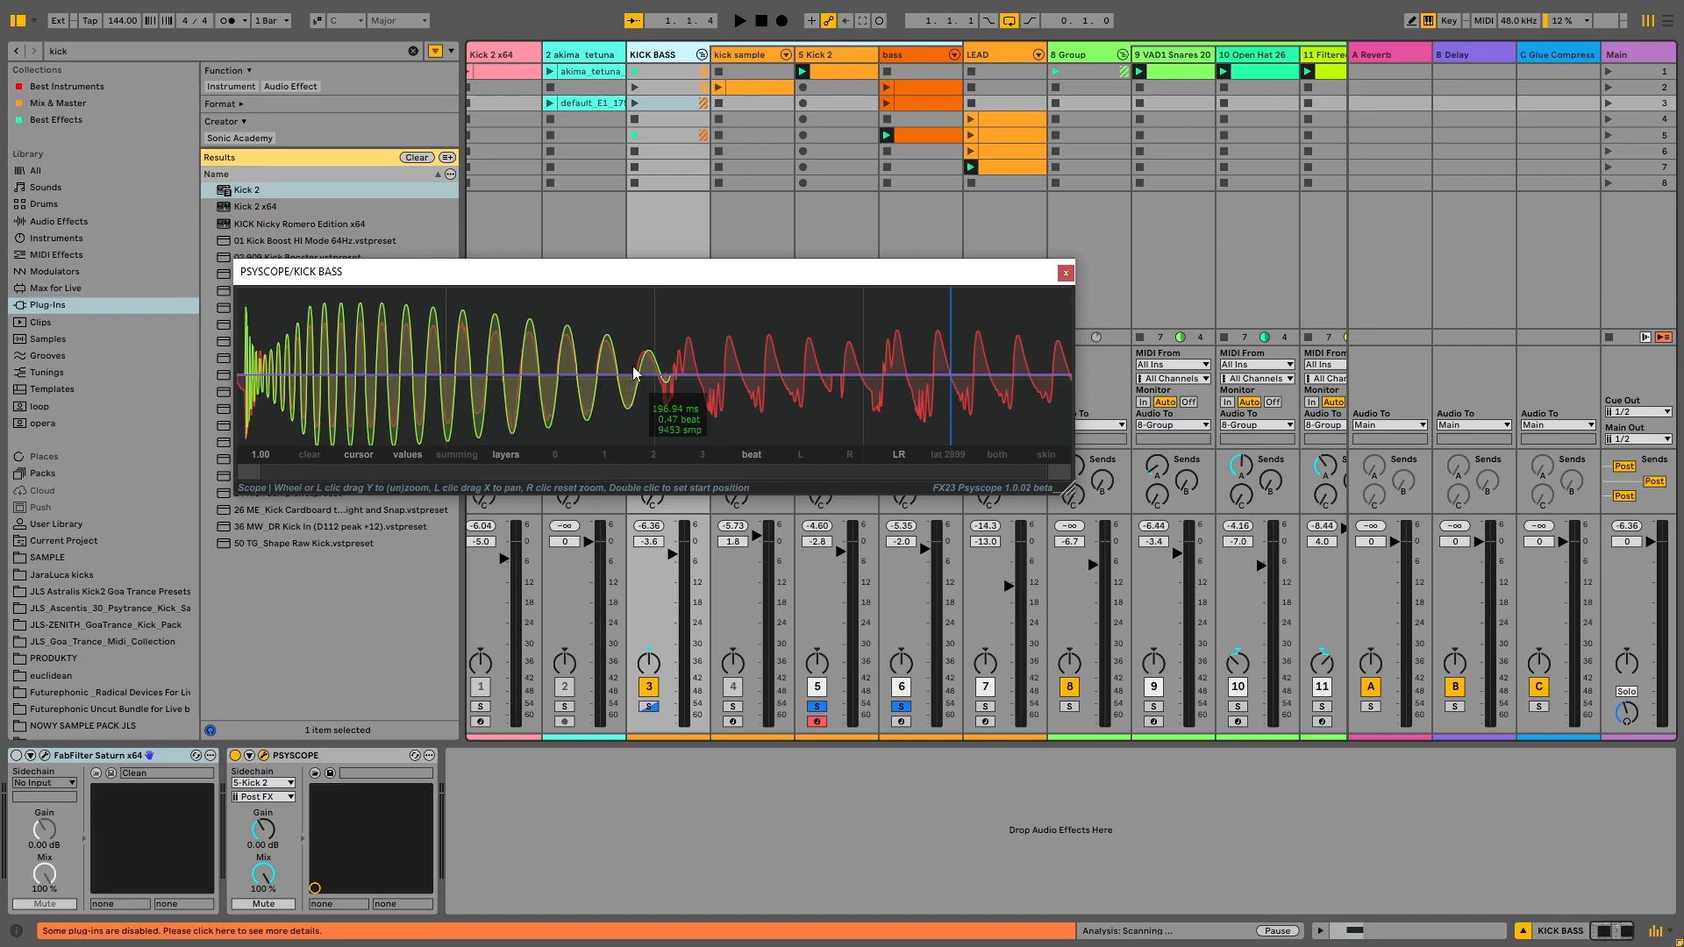
pyautogui.press('space')
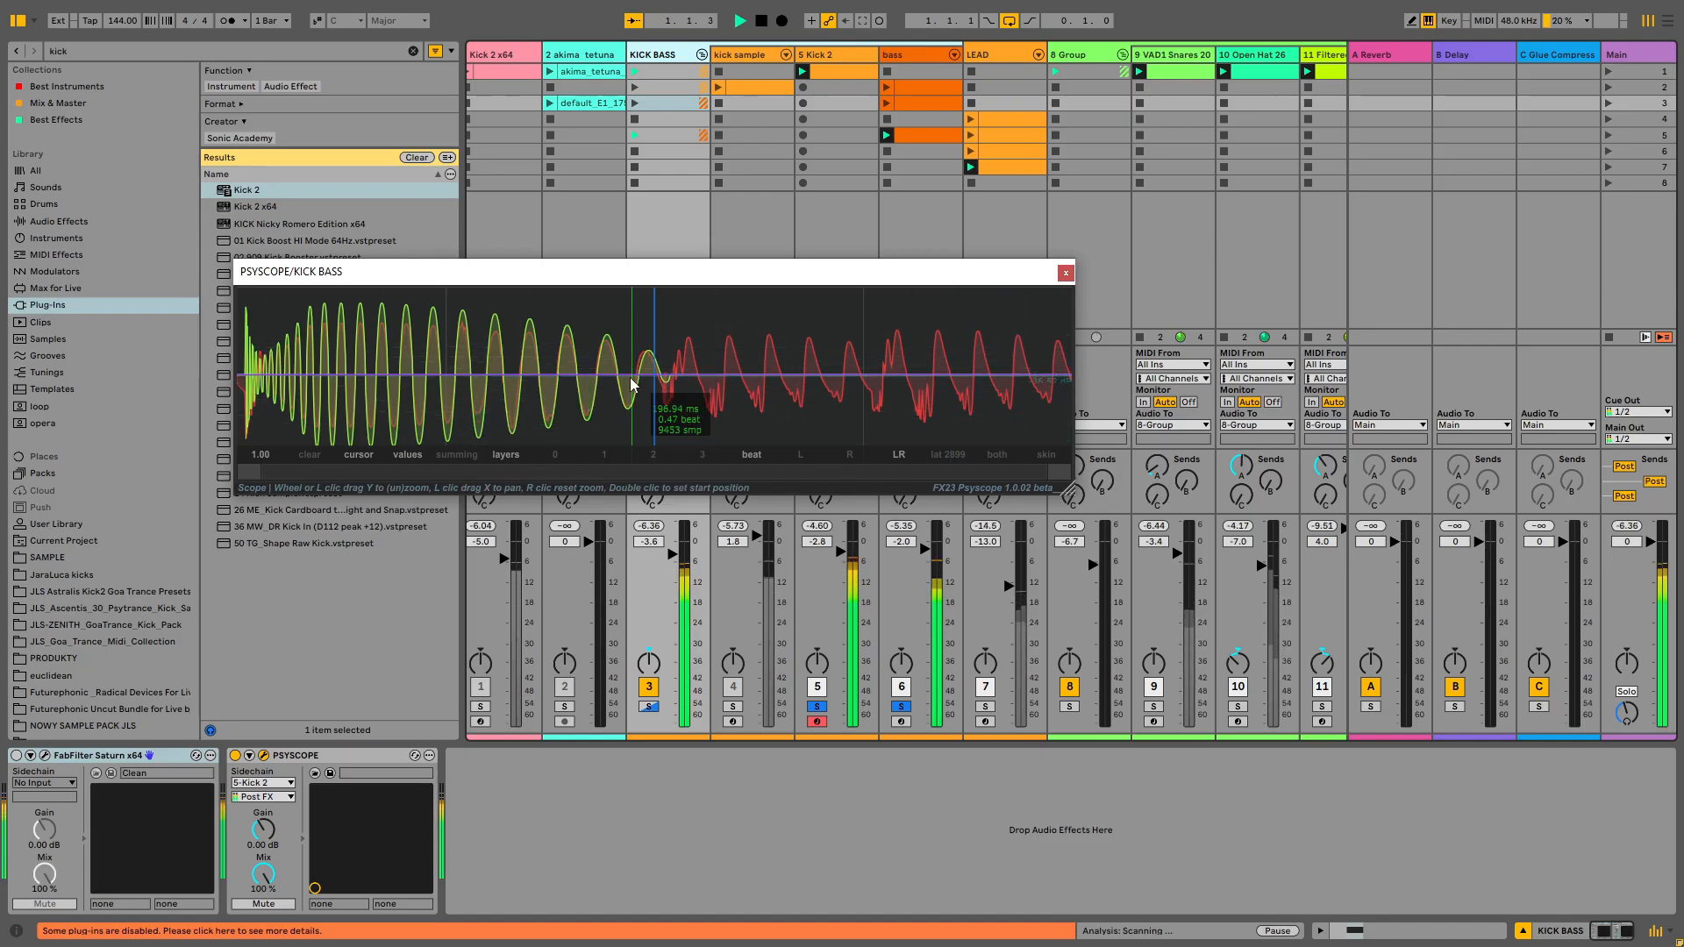
pyautogui.click(1066, 273)
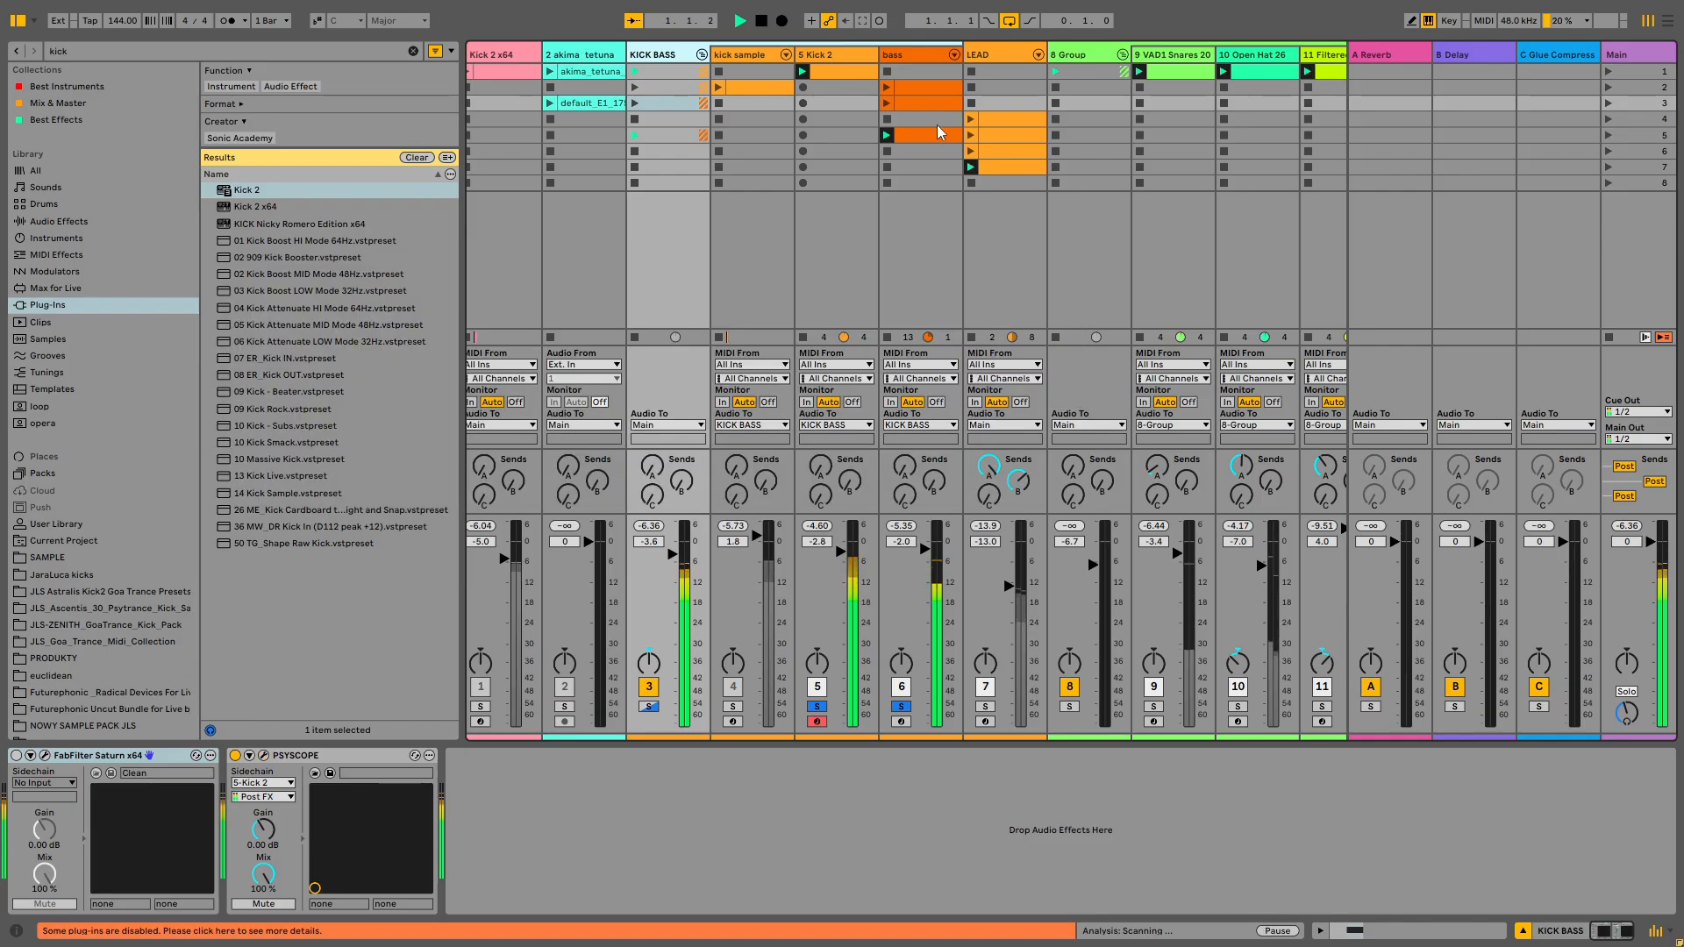
# Return to the Kick 2 instrument on the 5 Kick 2 track and duplicate that track
pyautogui.click(938, 131)
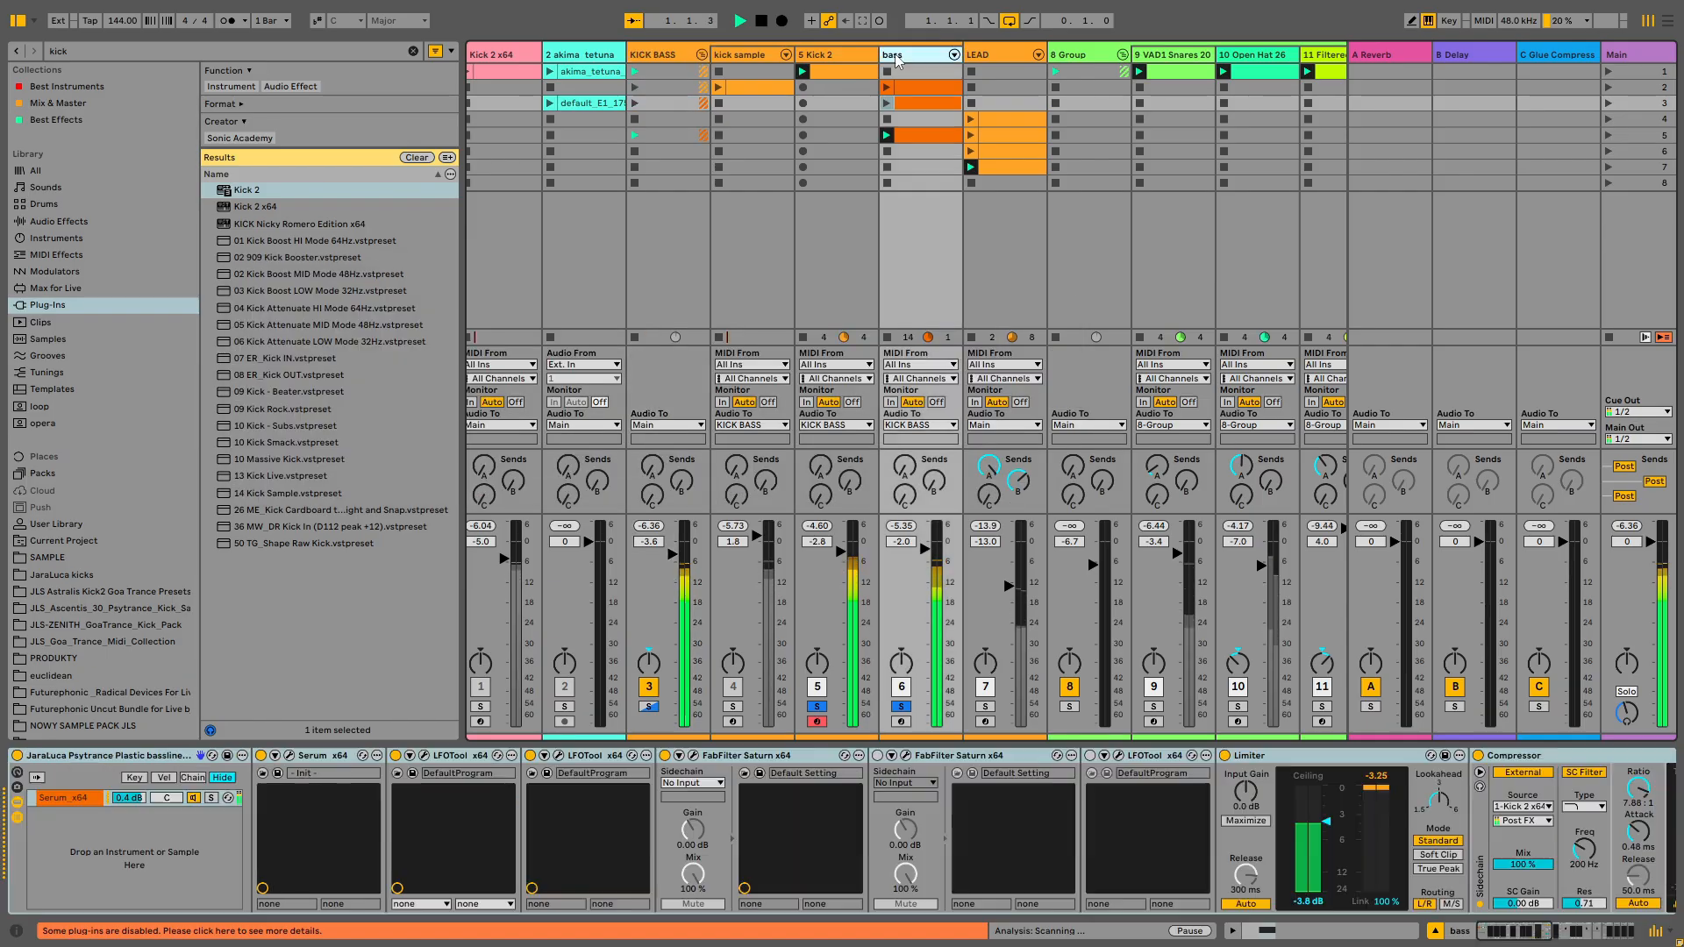
pyautogui.click(733, 53)
pyautogui.click(870, 105)
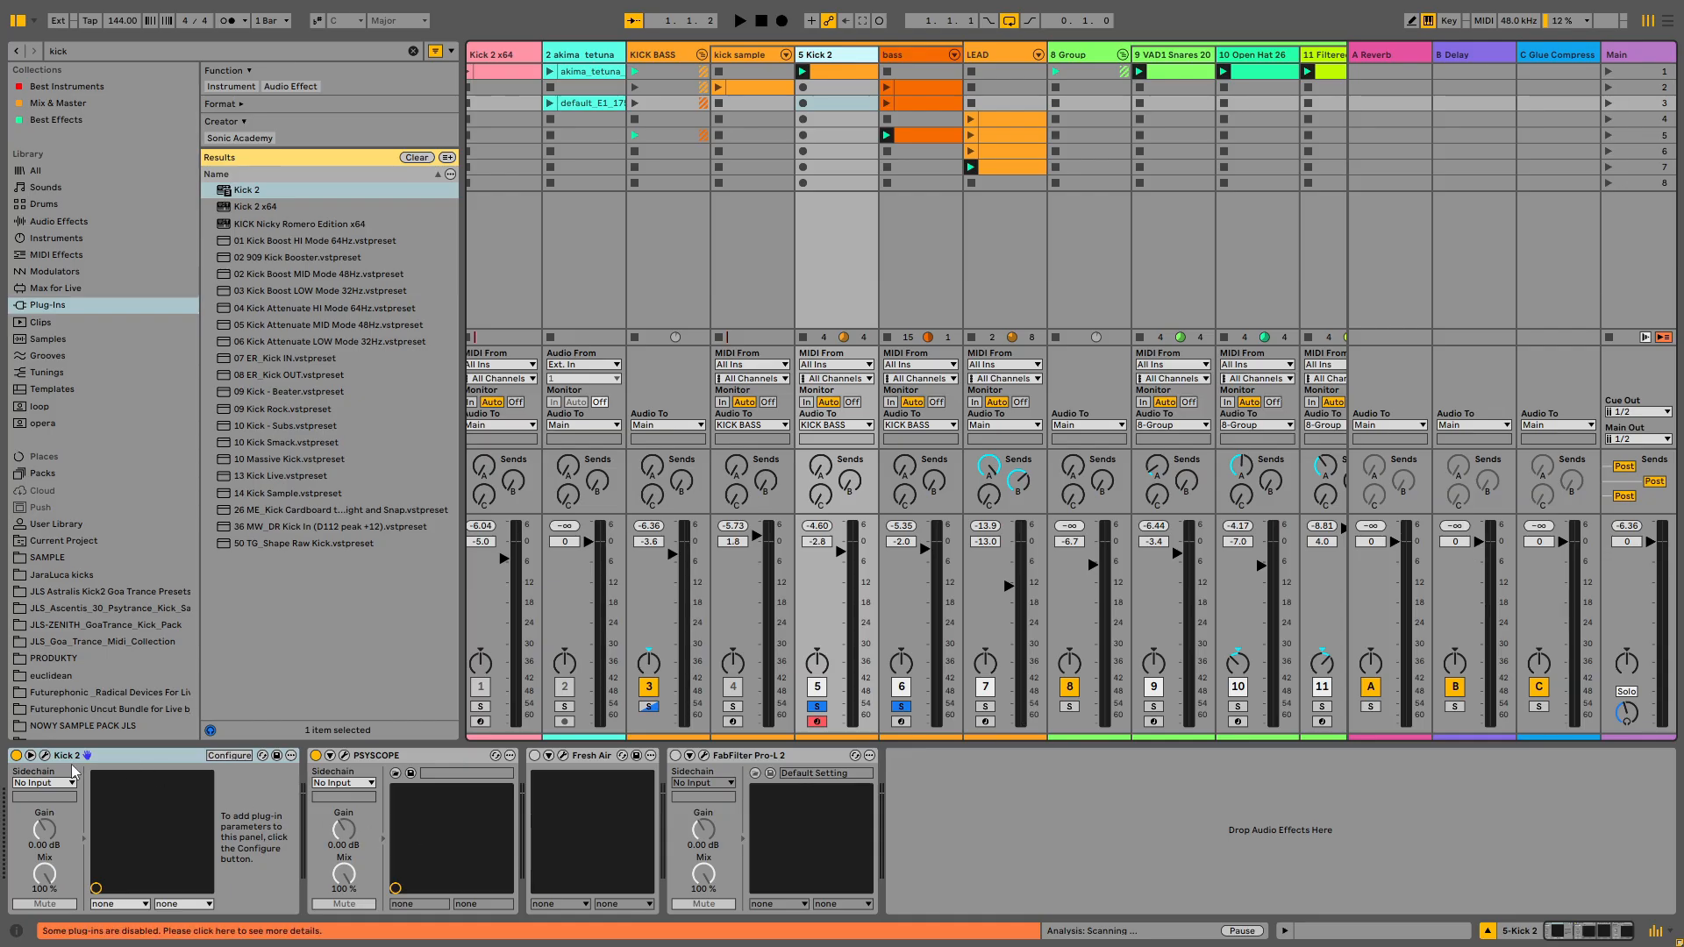
pyautogui.click(42, 755)
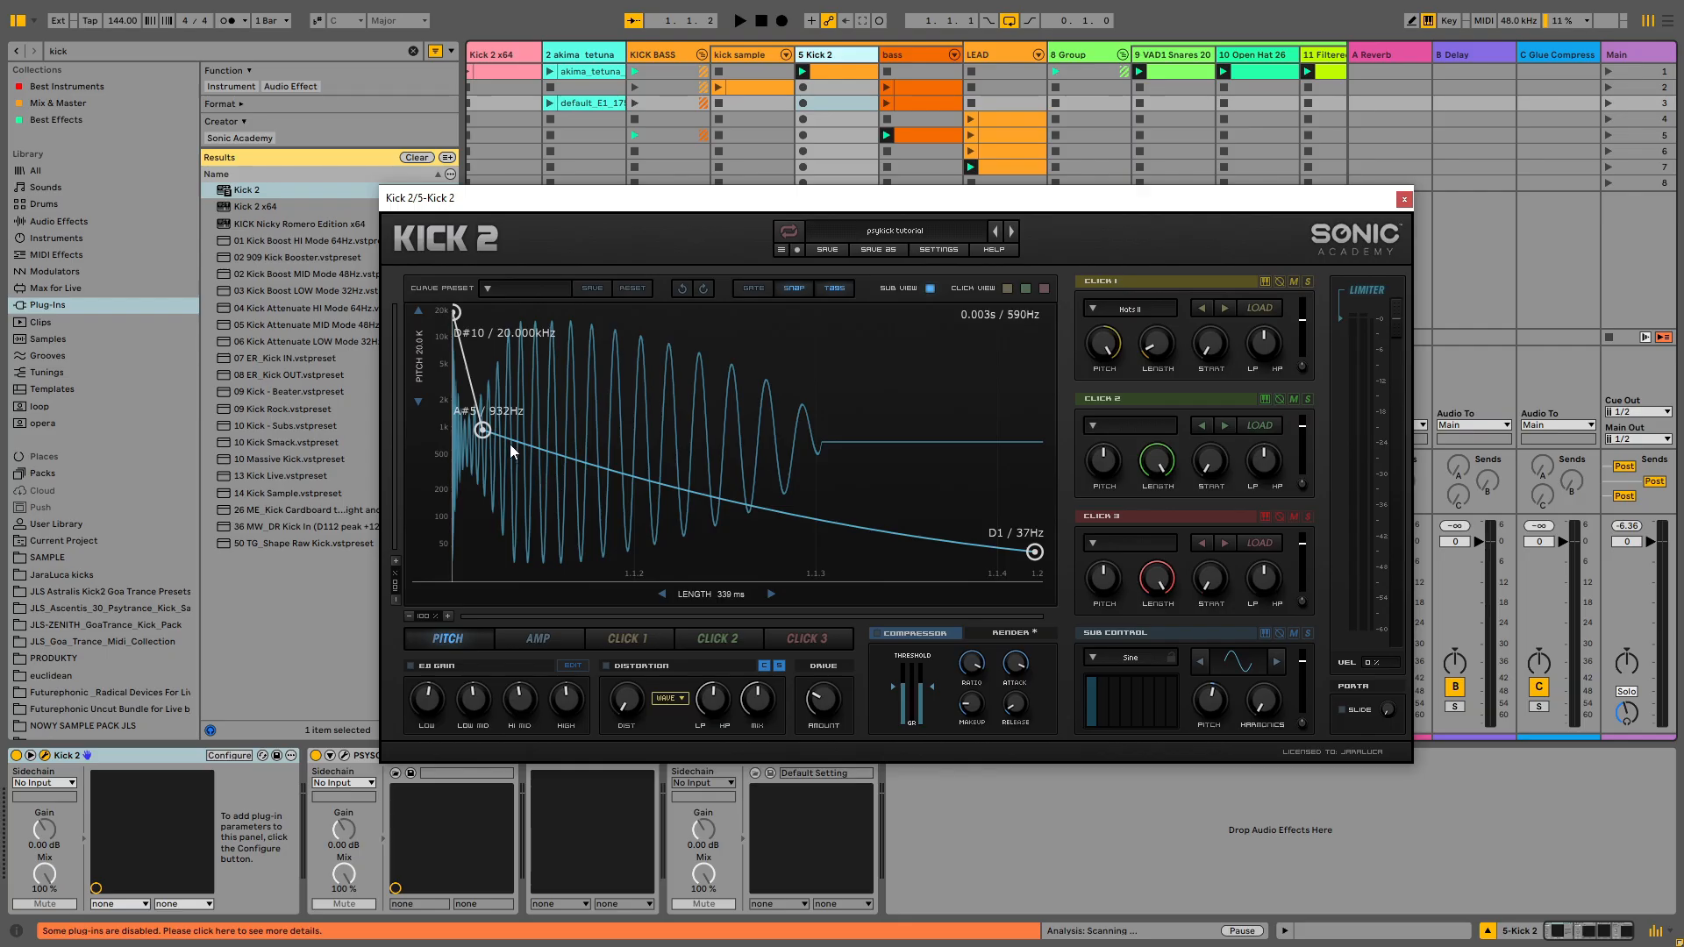
pyautogui.rightClick(837, 54)
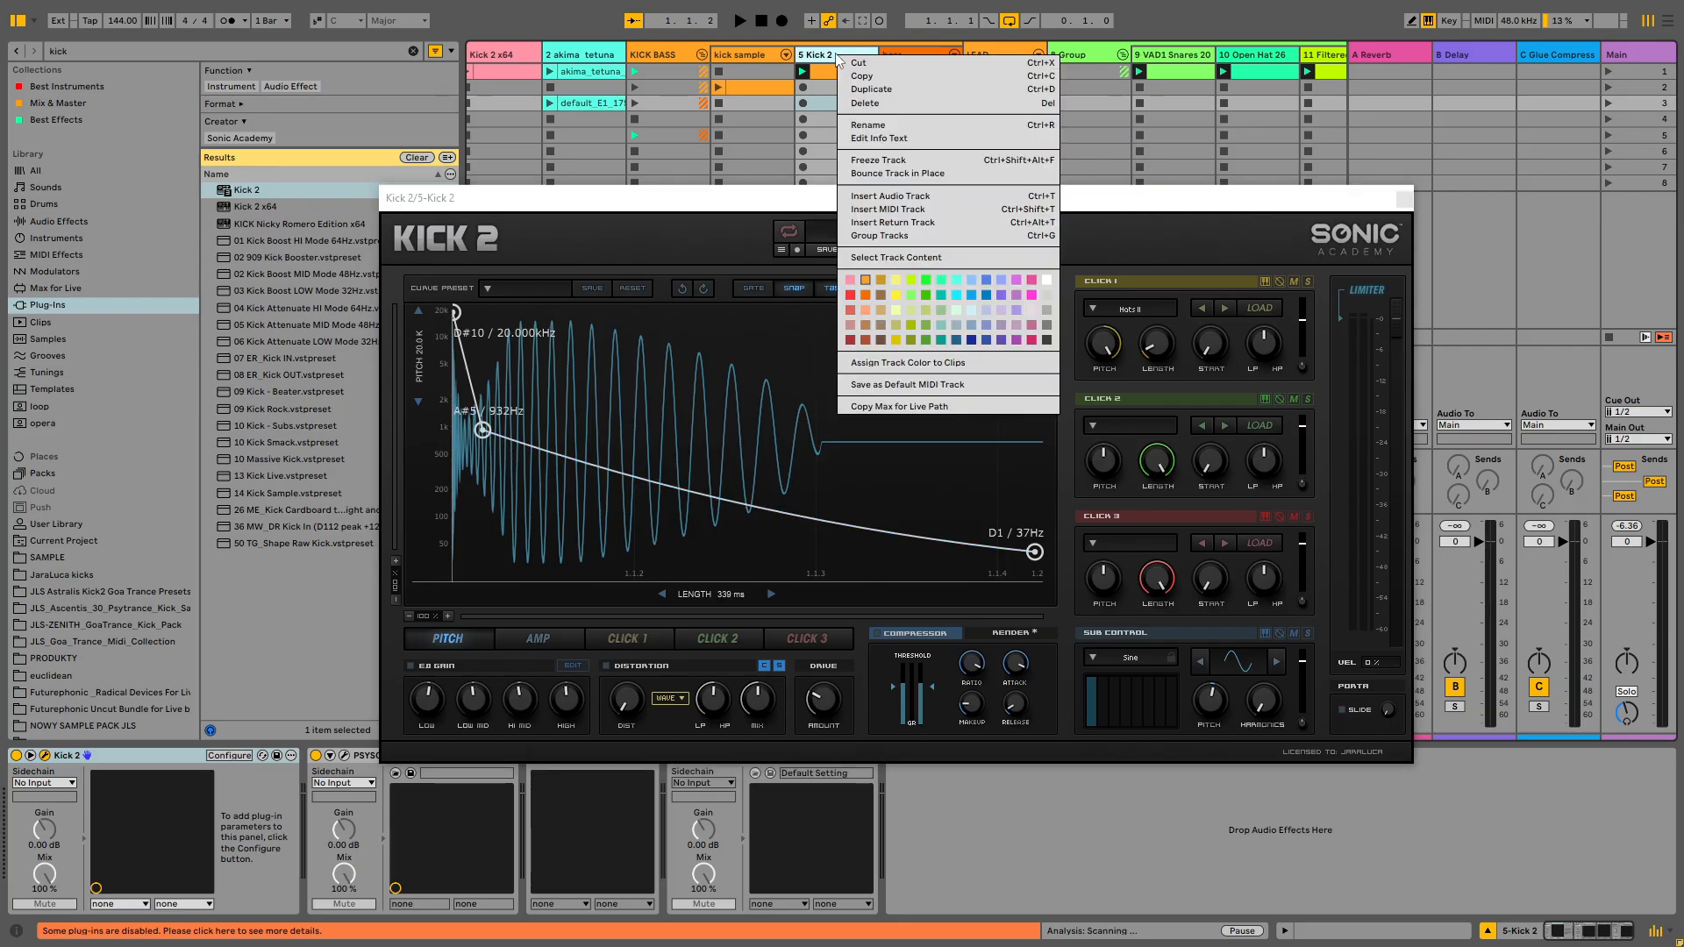
pyautogui.click(877, 91)
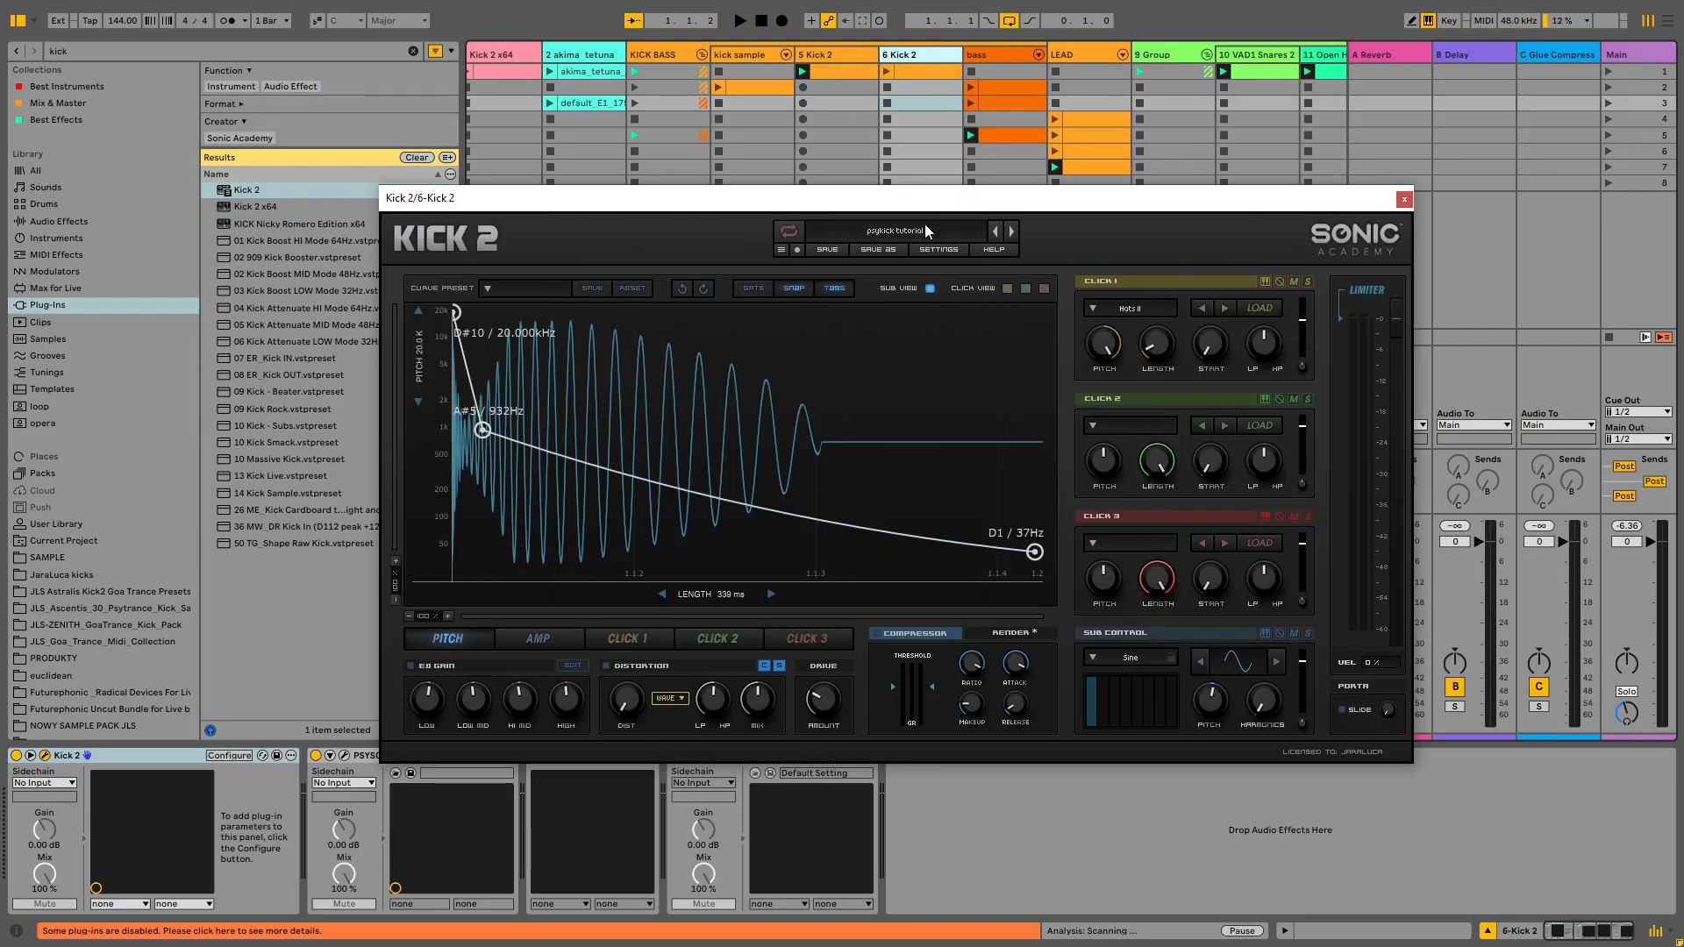
# In the duplicated Kick 2, raise the pitch curve's middle node to D#7 / 2.489 kHz
pyautogui.moveTo(912, 197)
pyautogui.mouseDown()
pyautogui.moveTo(928, 680)
pyautogui.moveTo(849, 898)
pyautogui.moveTo(916, 206)
pyautogui.mouseUp()
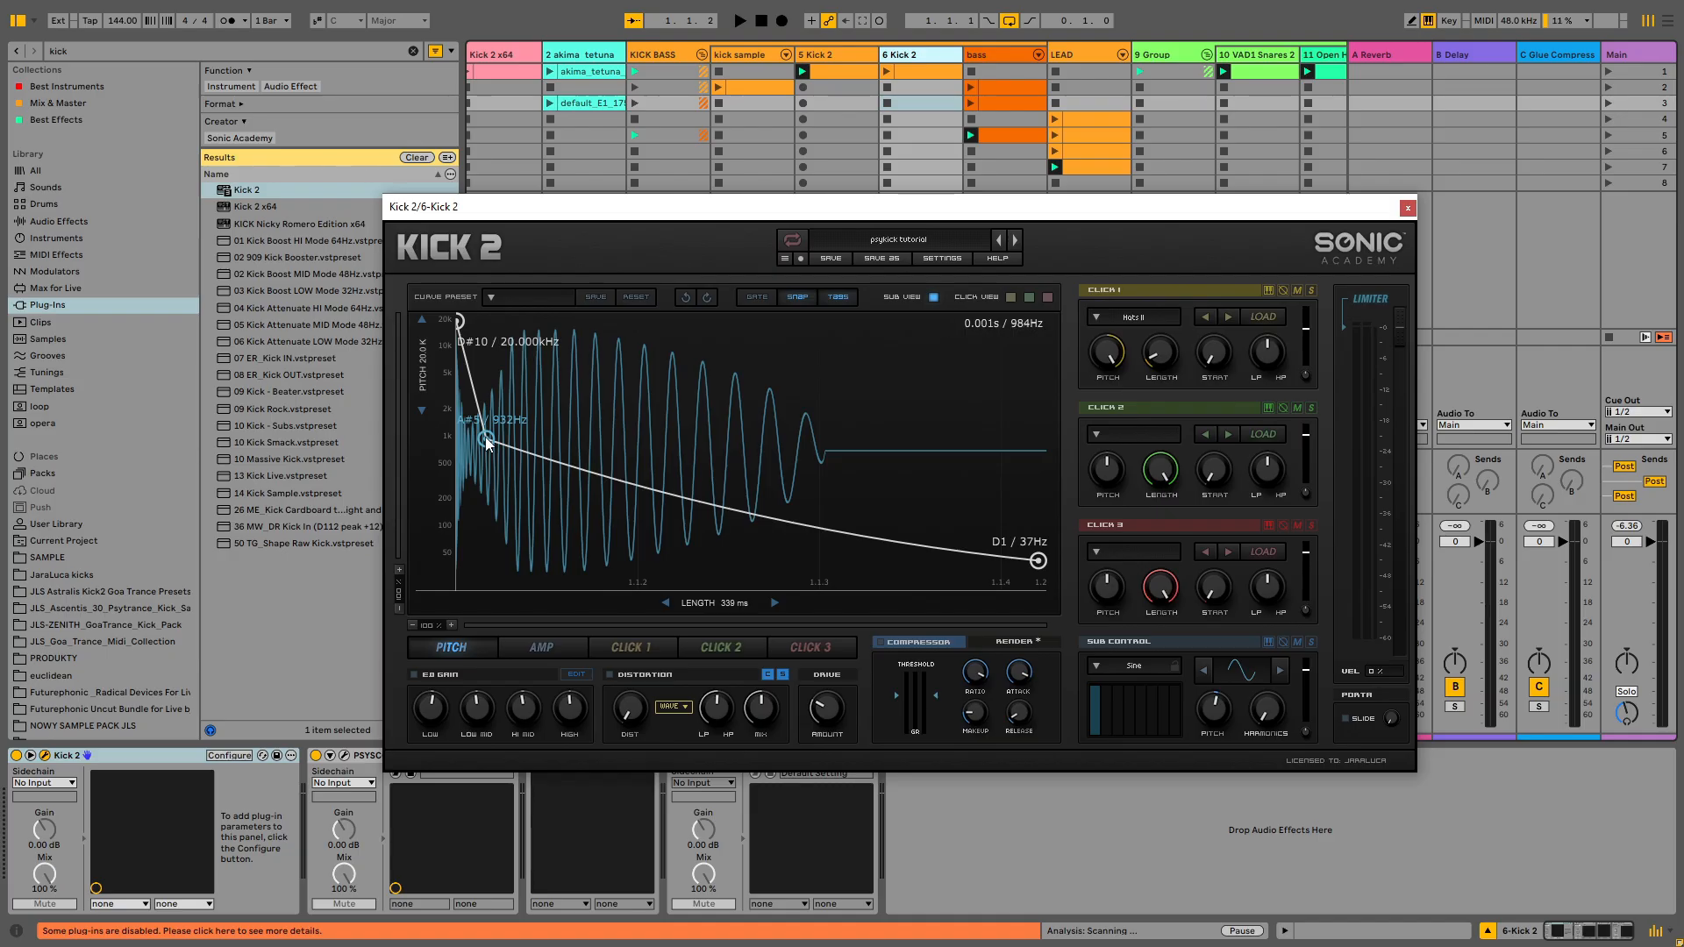
pyautogui.moveTo(487, 443); pyautogui.dragTo(488, 401)
pyautogui.press('space')
# Solo the 6 Kick 2 track together with the bass instead of 5 Kick 2, and launch its clip for playback
pyautogui.moveTo(1116, 206); pyautogui.dragTo(1071, 808)
pyautogui.click(864, 528)
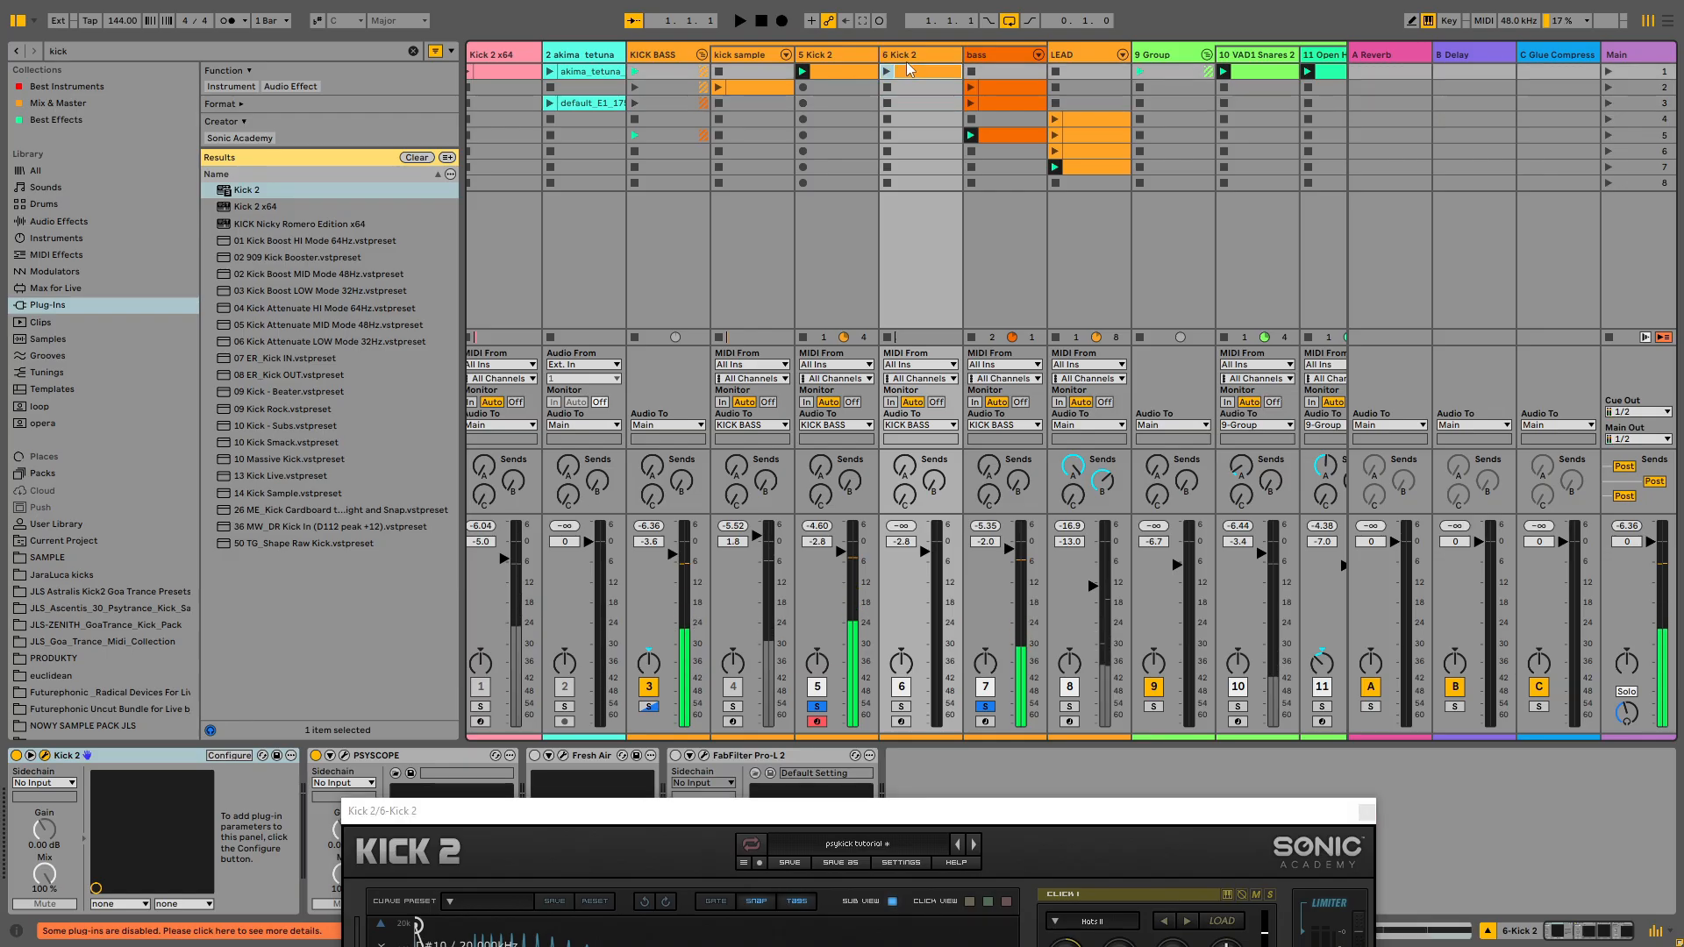
pyautogui.moveTo(908, 811); pyautogui.dragTo(954, 891)
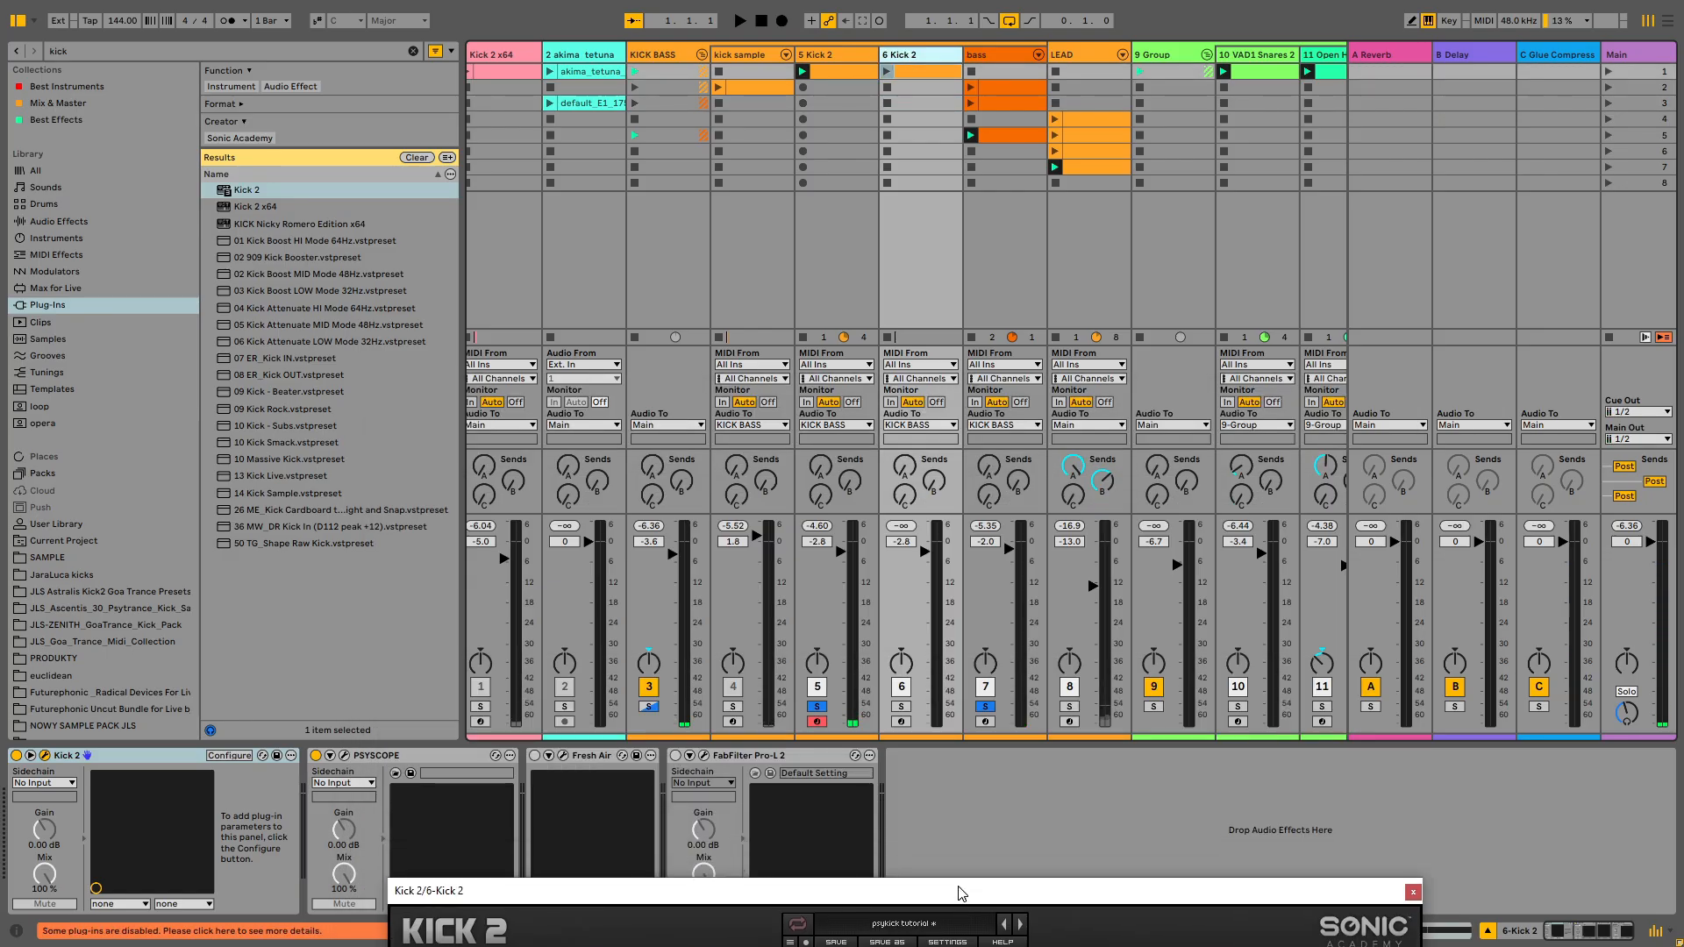
pyautogui.click(901, 706)
pyautogui.keyDown('ctrl'); pyautogui.click(985, 706); pyautogui.keyUp('ctrl')
pyautogui.press('space')
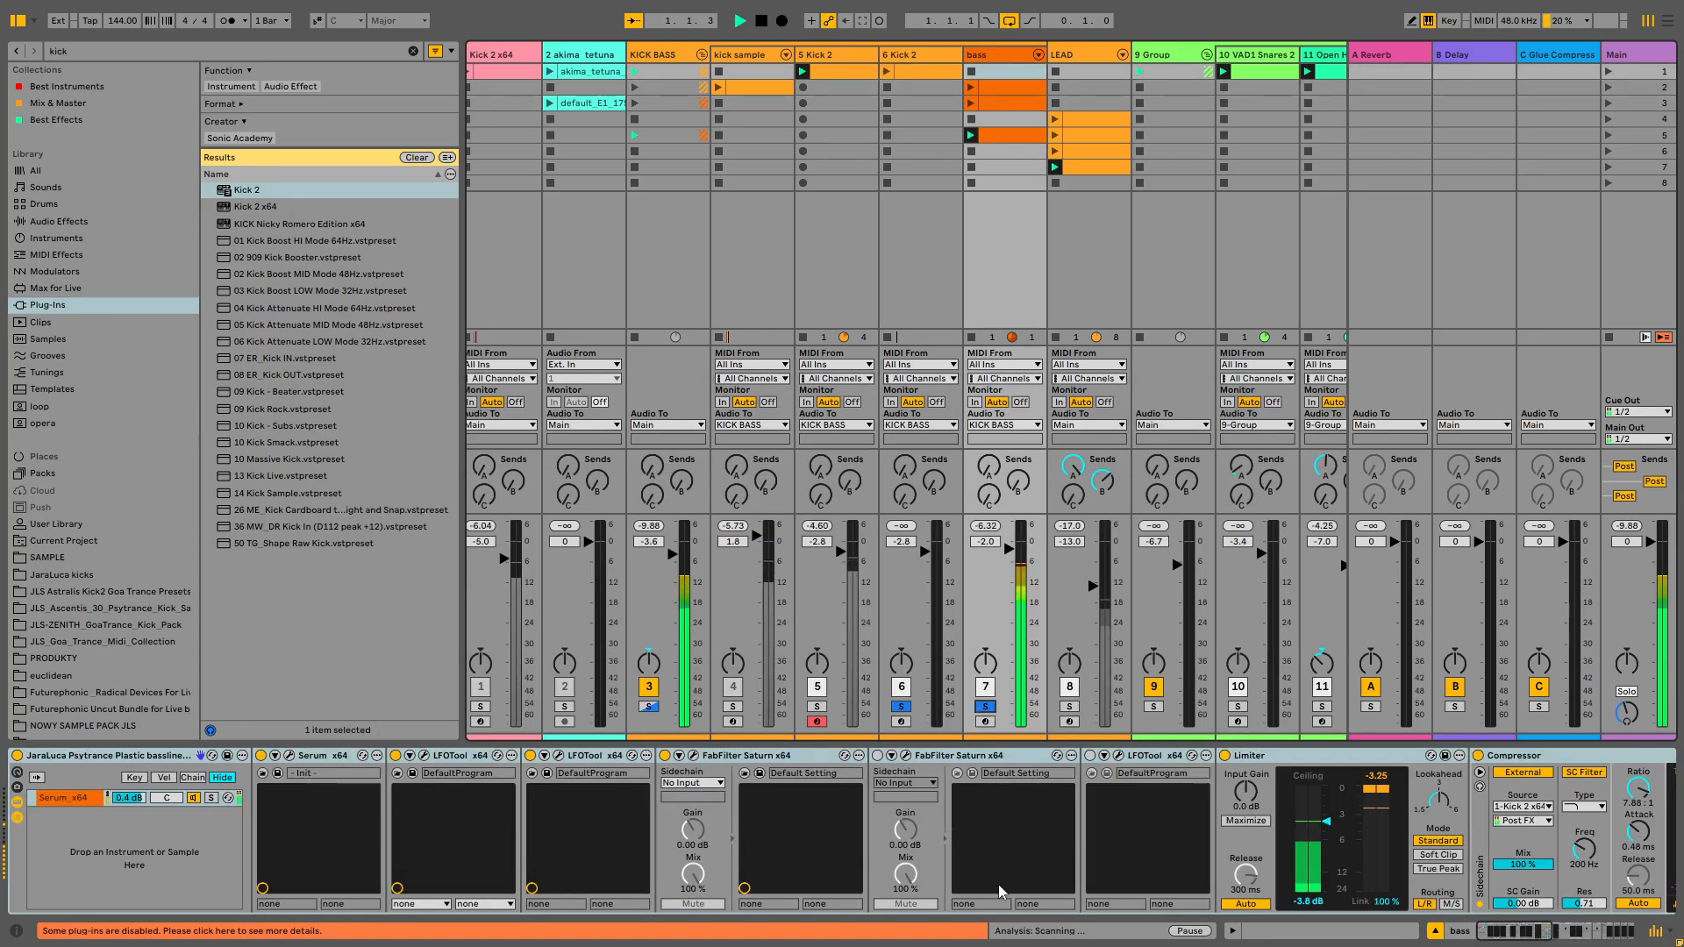
pyautogui.click(912, 257)
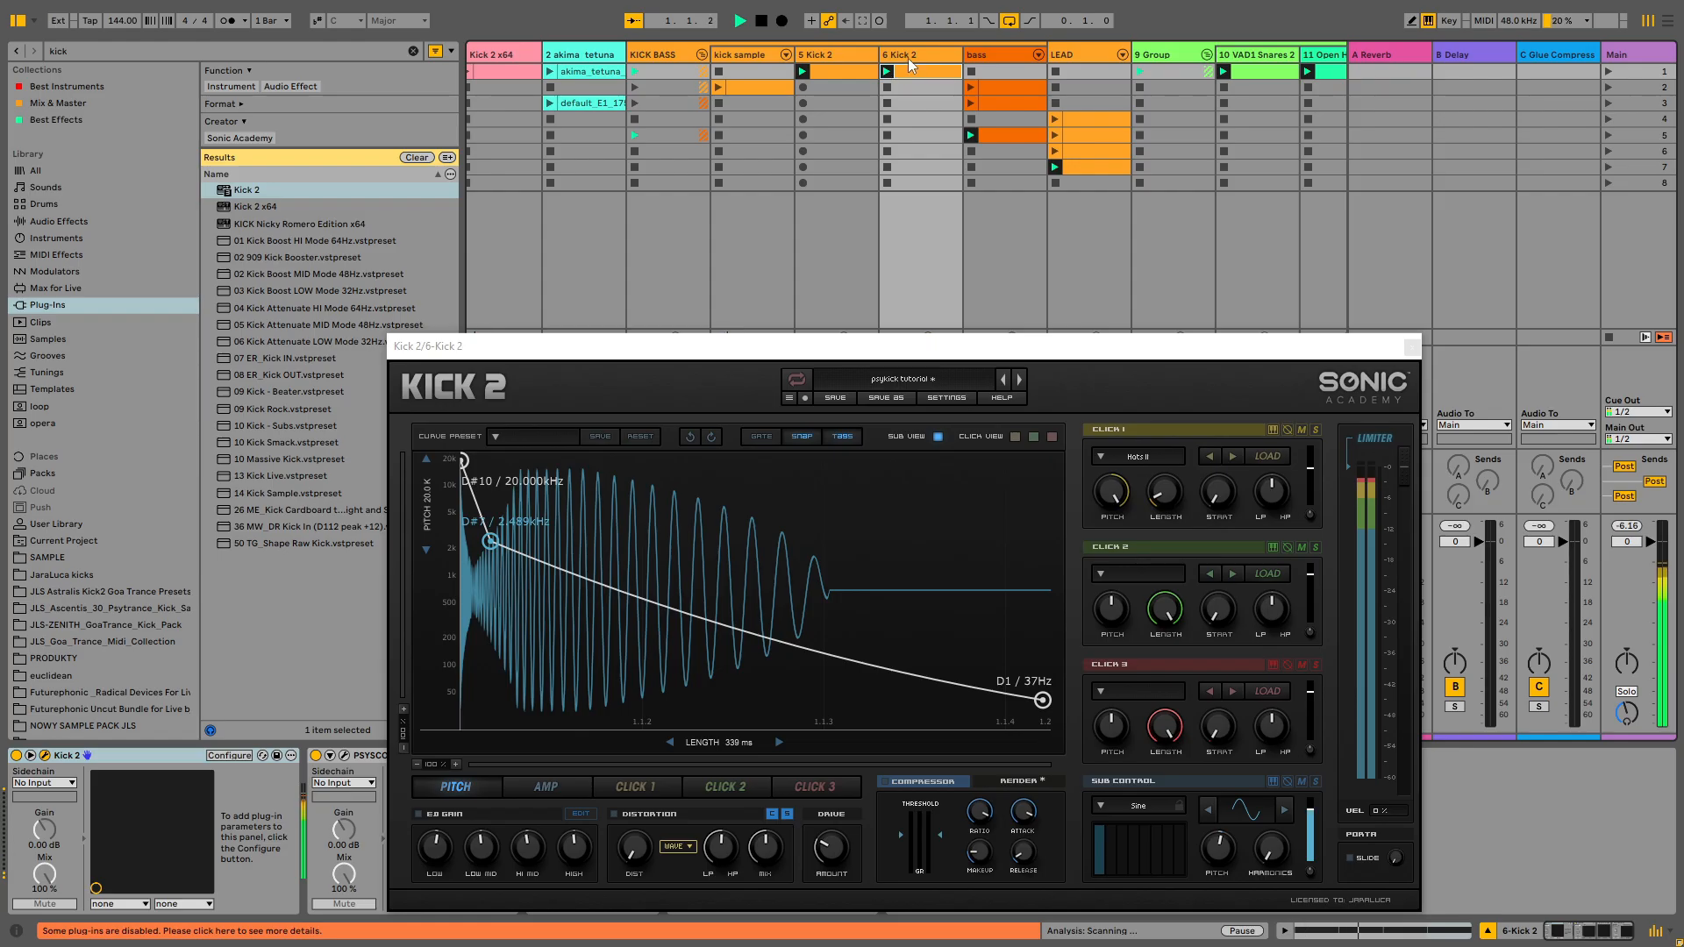
# Show 6-Kick 2's PSYSCOPE below the Kick 2 window and shift the amp envelope's decay end node slightly earlier
pyautogui.moveTo(917, 346); pyautogui.dragTo(864, 126)
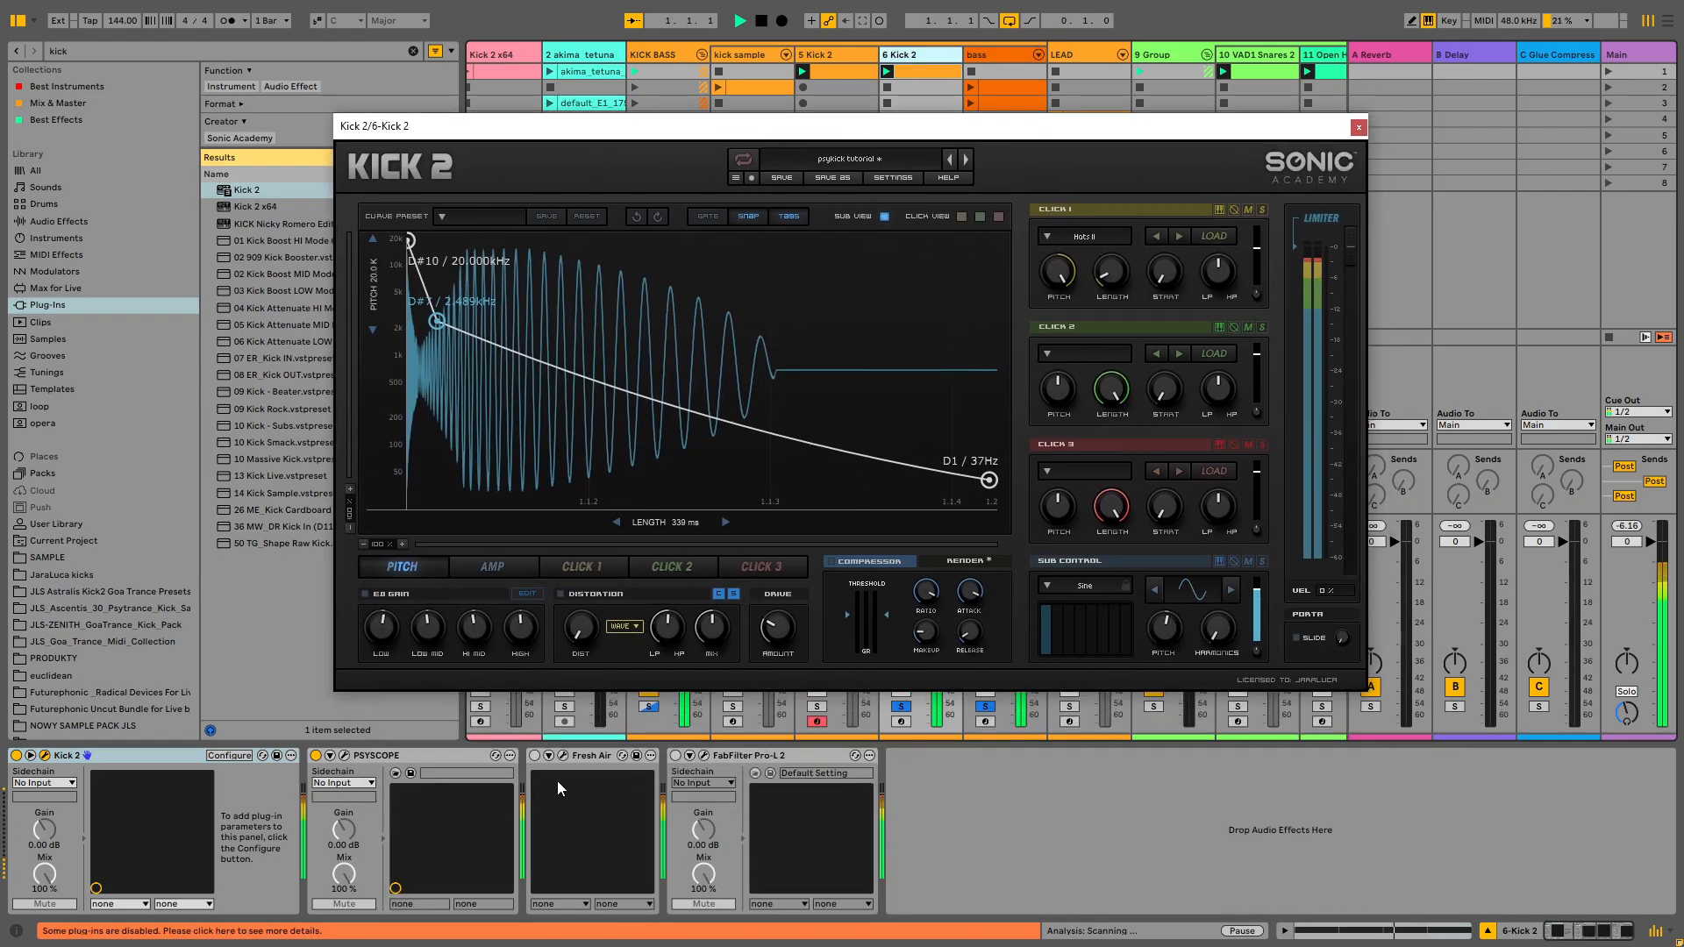
pyautogui.click(395, 773)
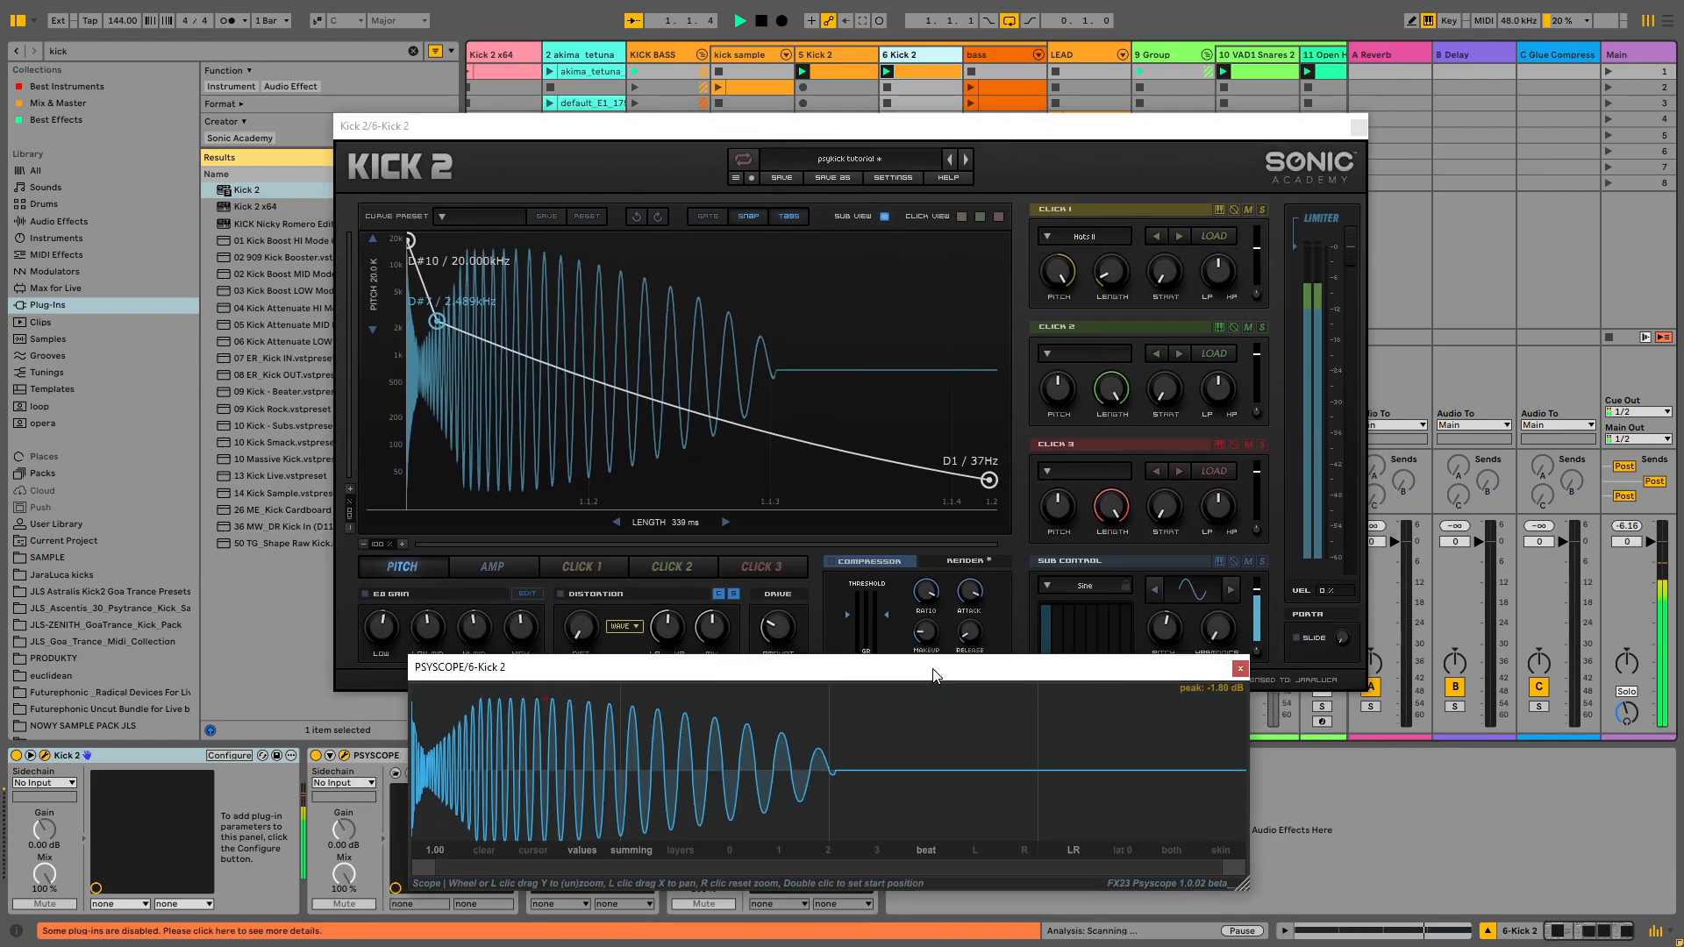
pyautogui.moveTo(631, 668); pyautogui.dragTo(634, 710)
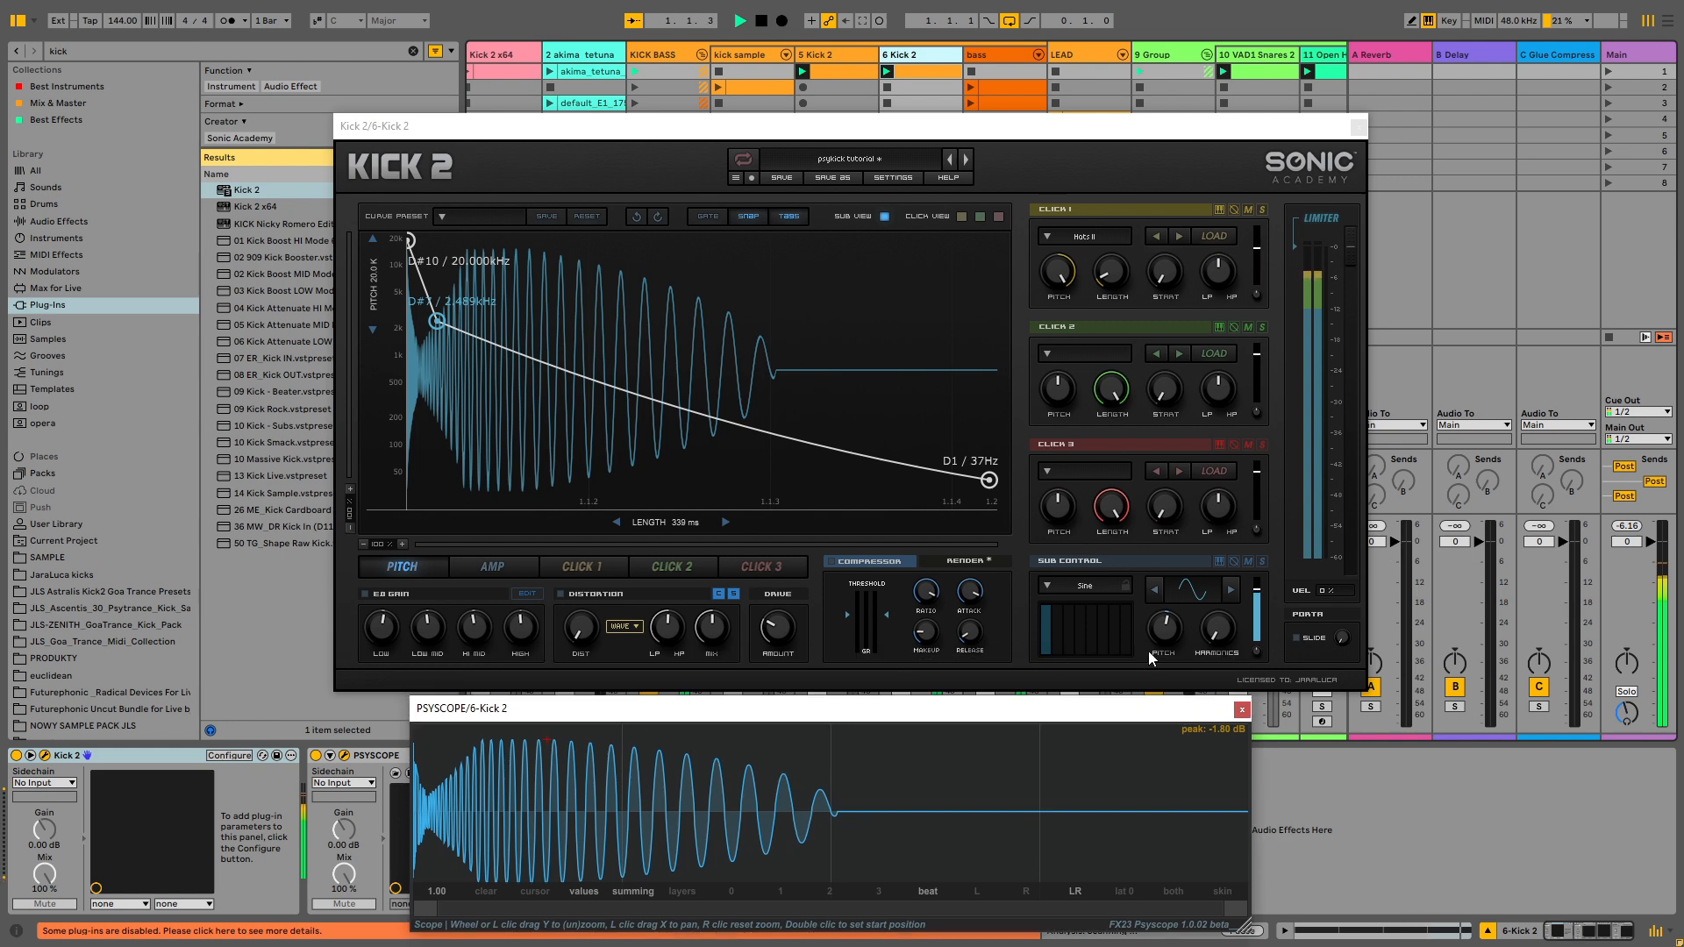
pyautogui.click(492, 566)
pyautogui.moveTo(930, 501); pyautogui.dragTo(917, 508)
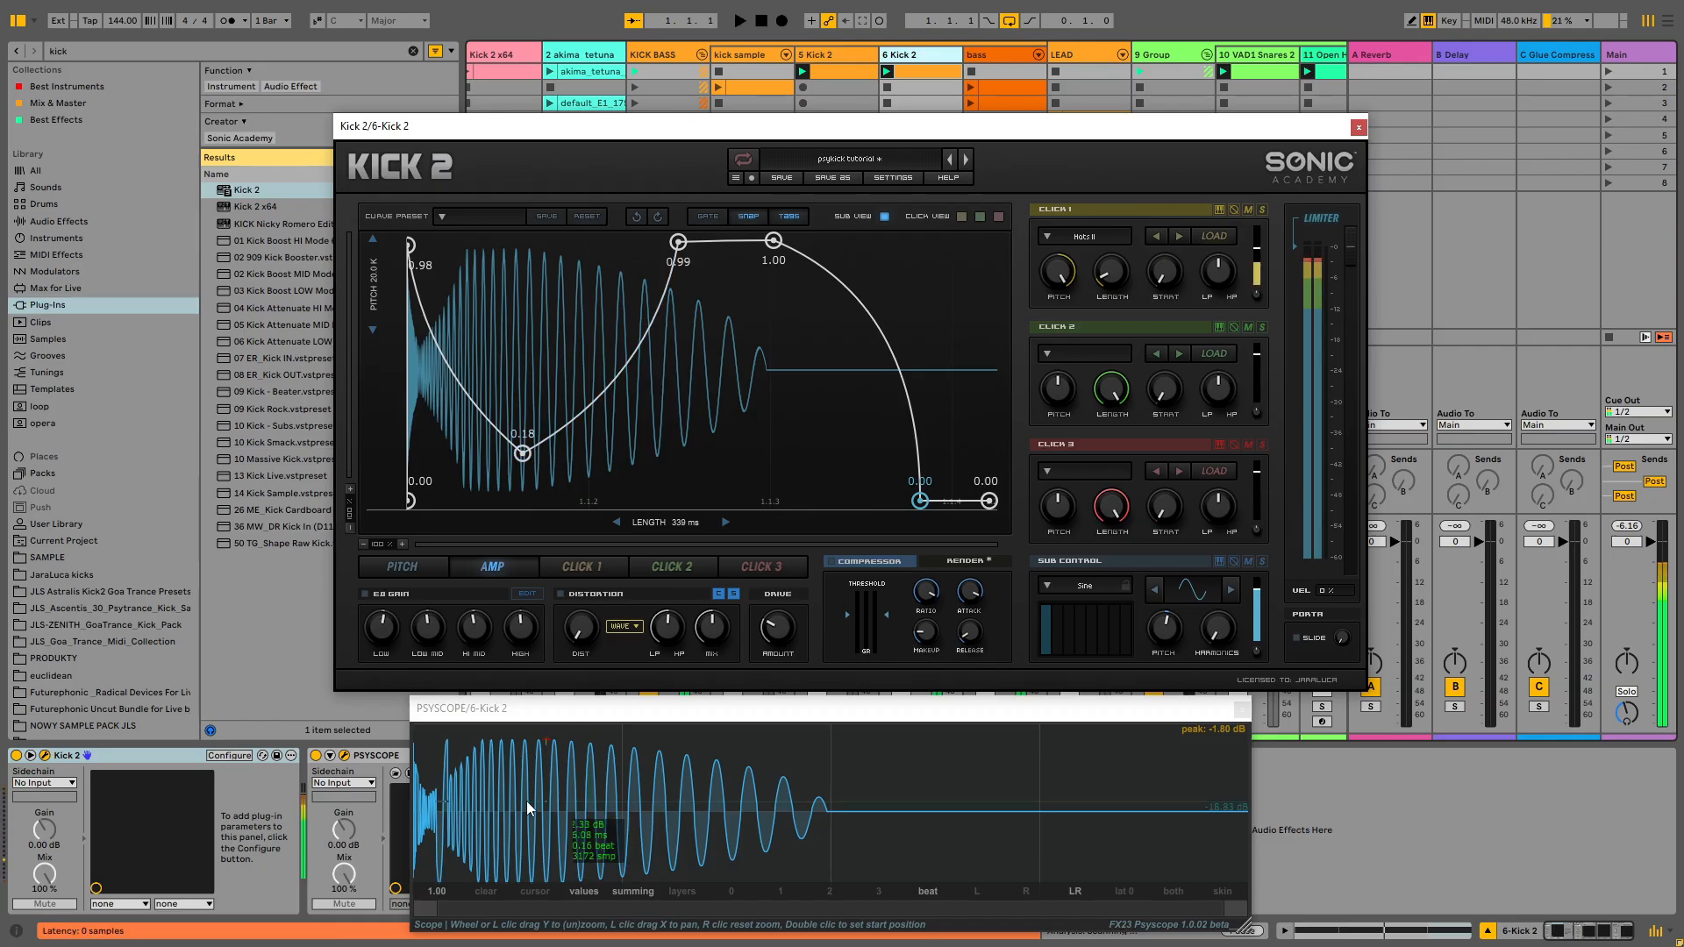
pyautogui.press('space')
# Straighten the pitch curve's long segment down to D1 / 37 Hz and lower its middle node to D#6 / 1.245 kHz
pyautogui.click(421, 567)
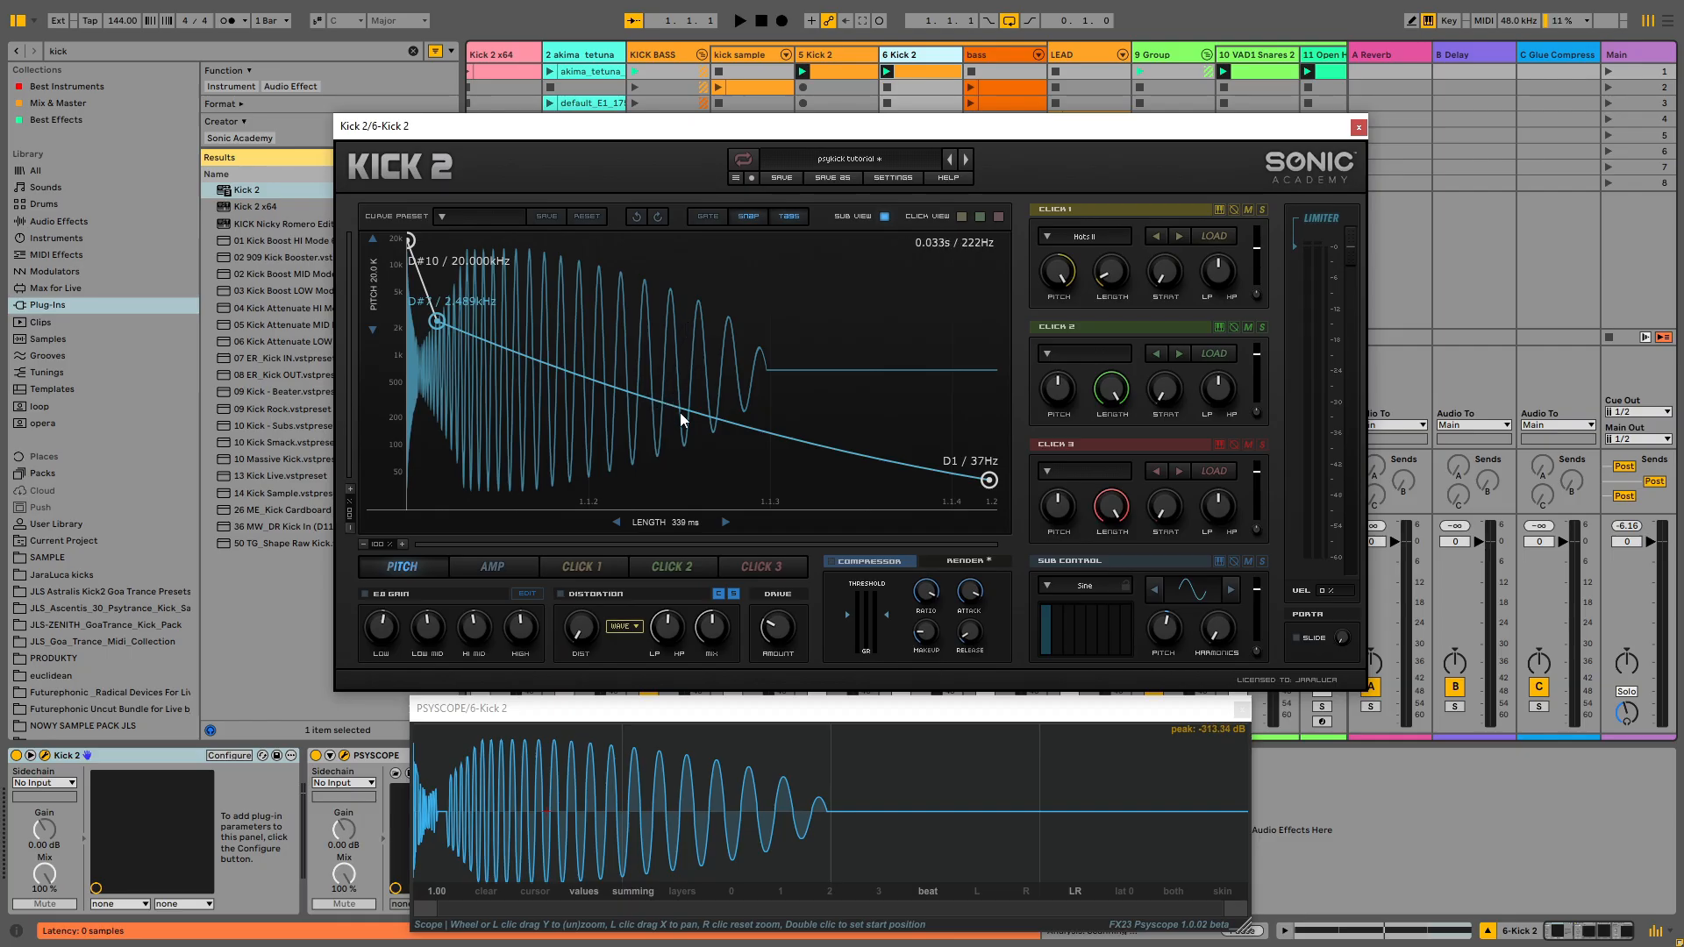
pyautogui.moveTo(682, 413); pyautogui.dragTo(688, 385)
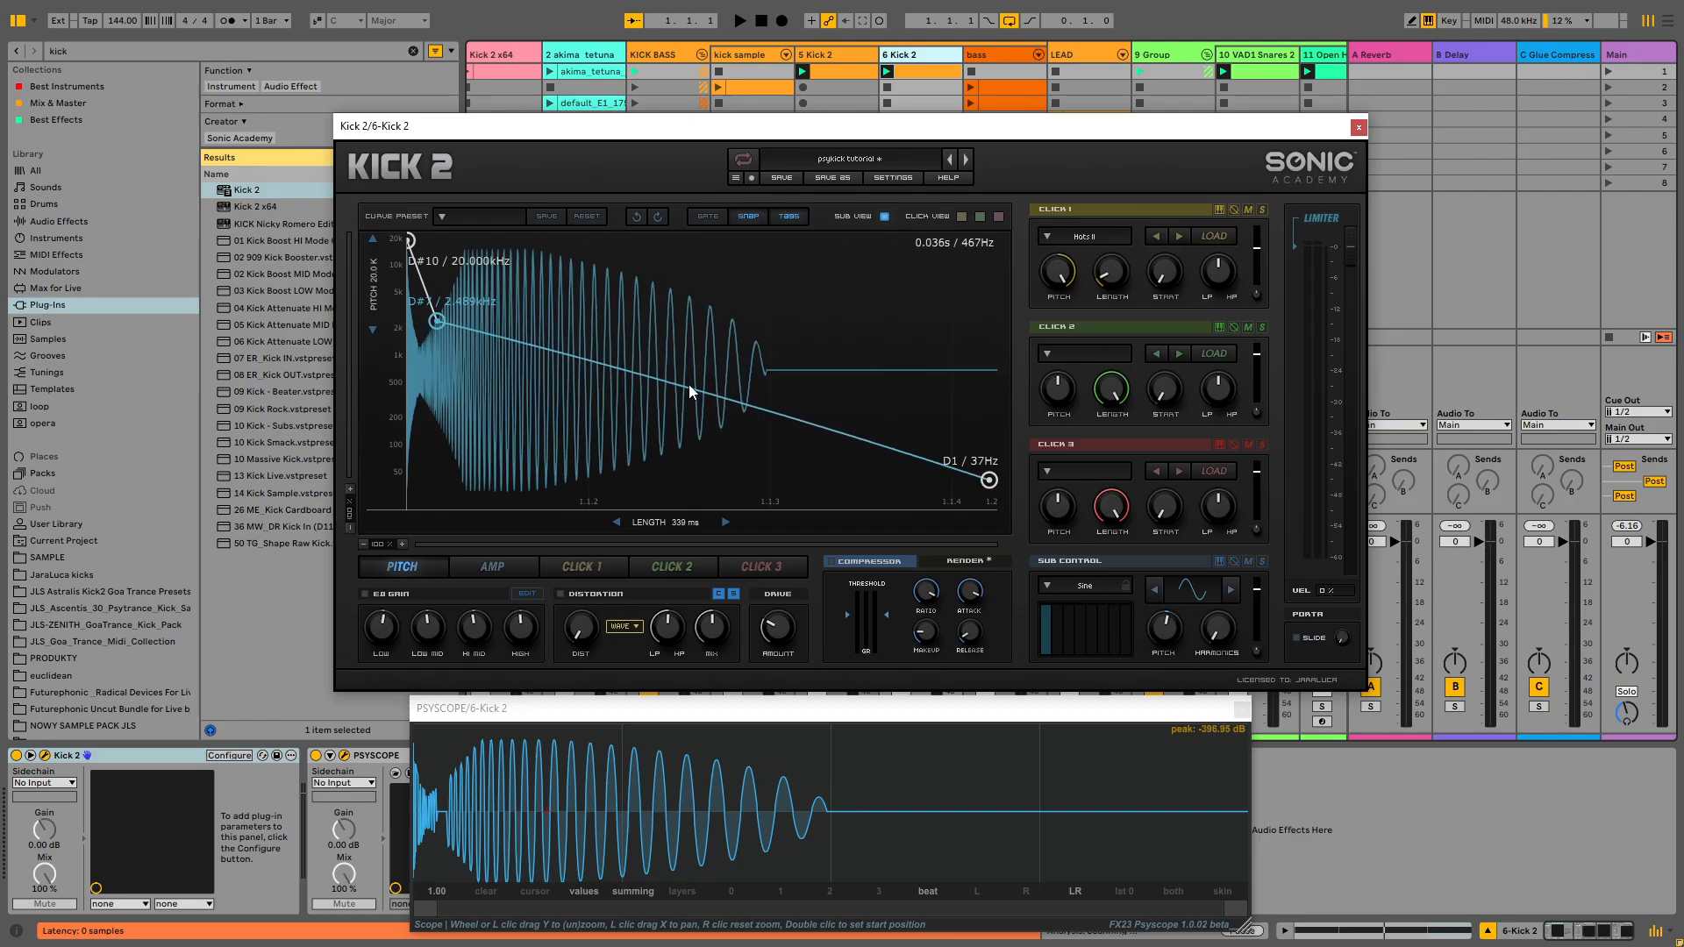
pyautogui.press('space')
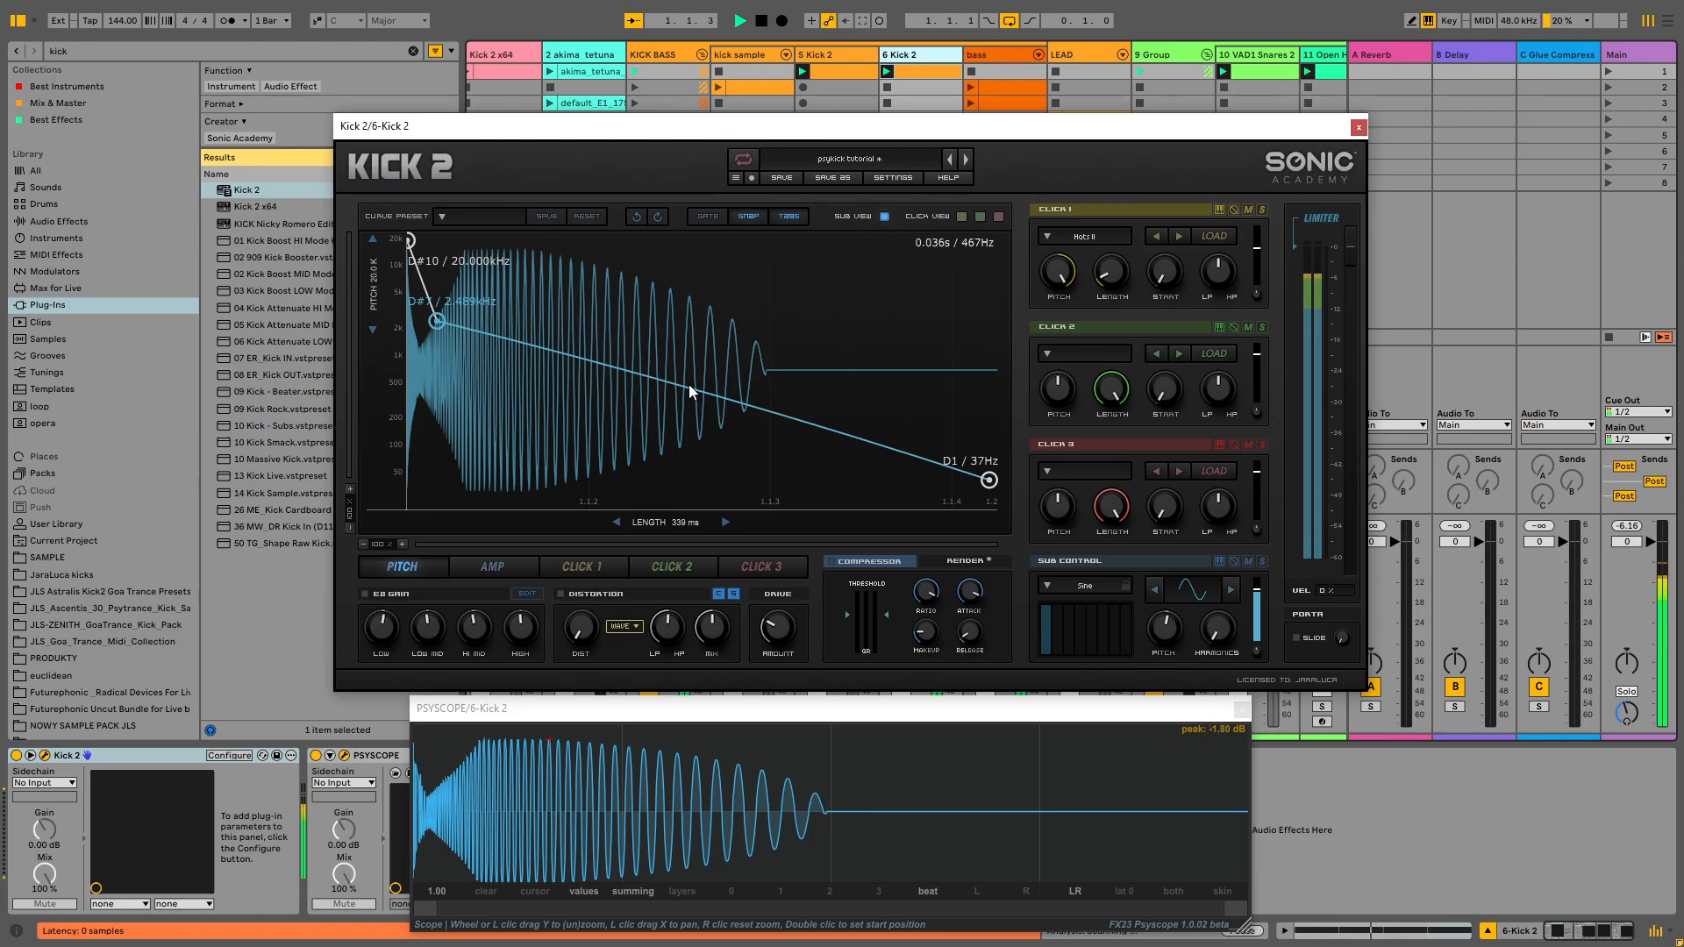
pyautogui.moveTo(687, 384); pyautogui.dragTo(691, 393)
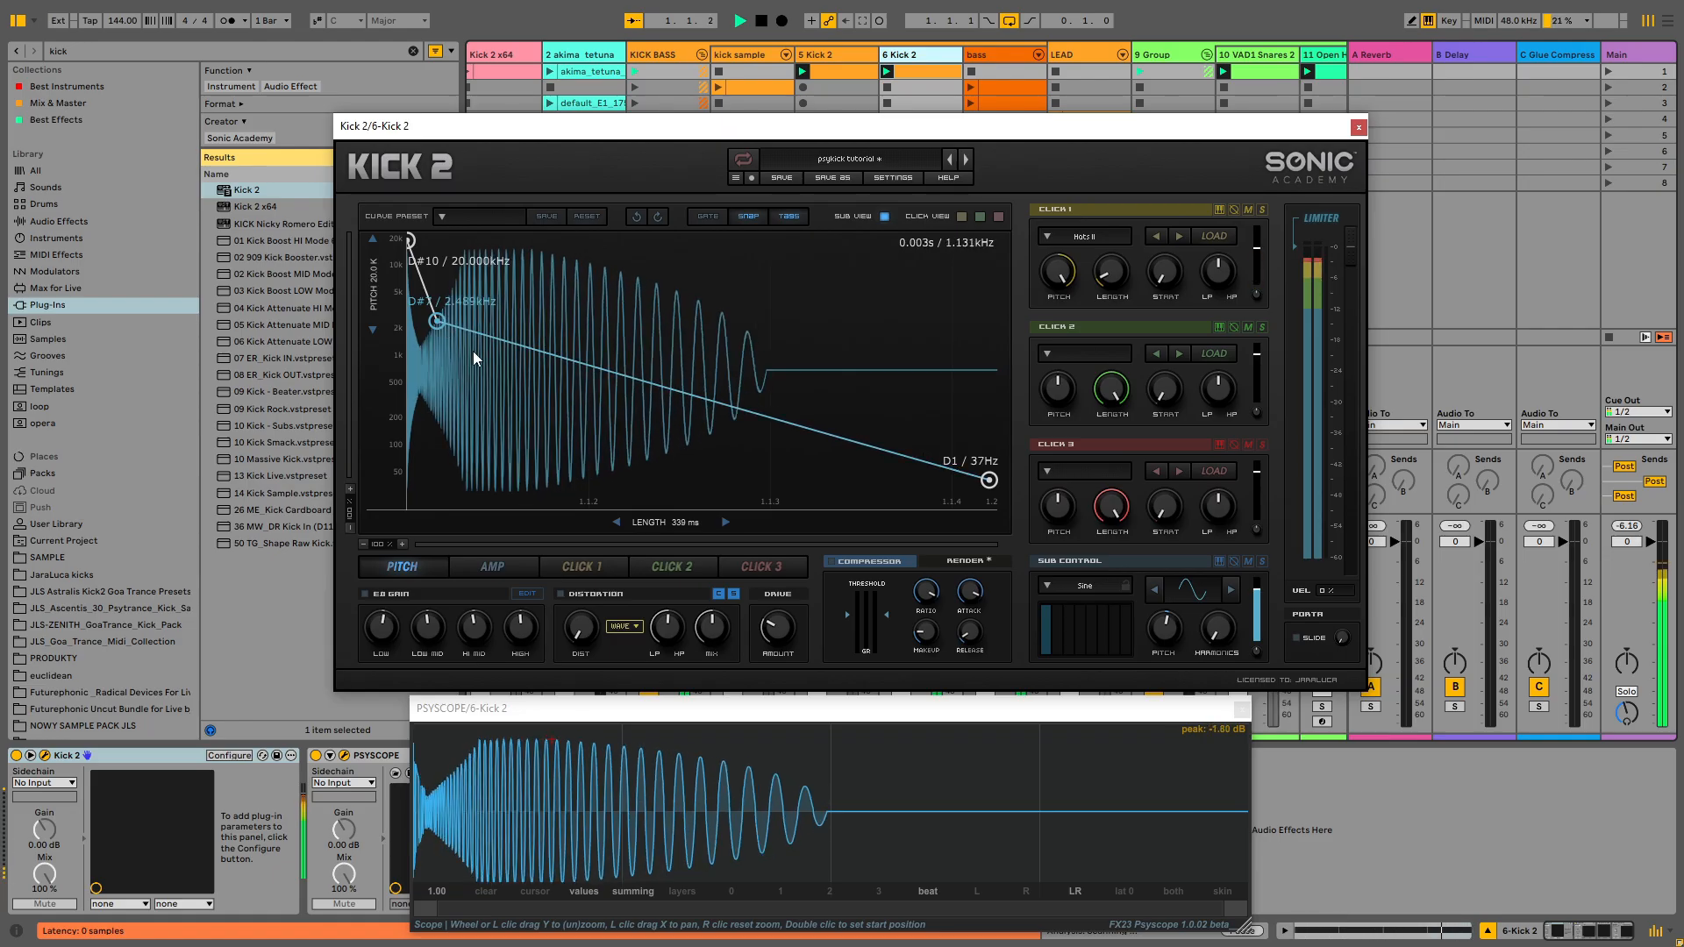
pyautogui.moveTo(437, 324); pyautogui.dragTo(439, 350)
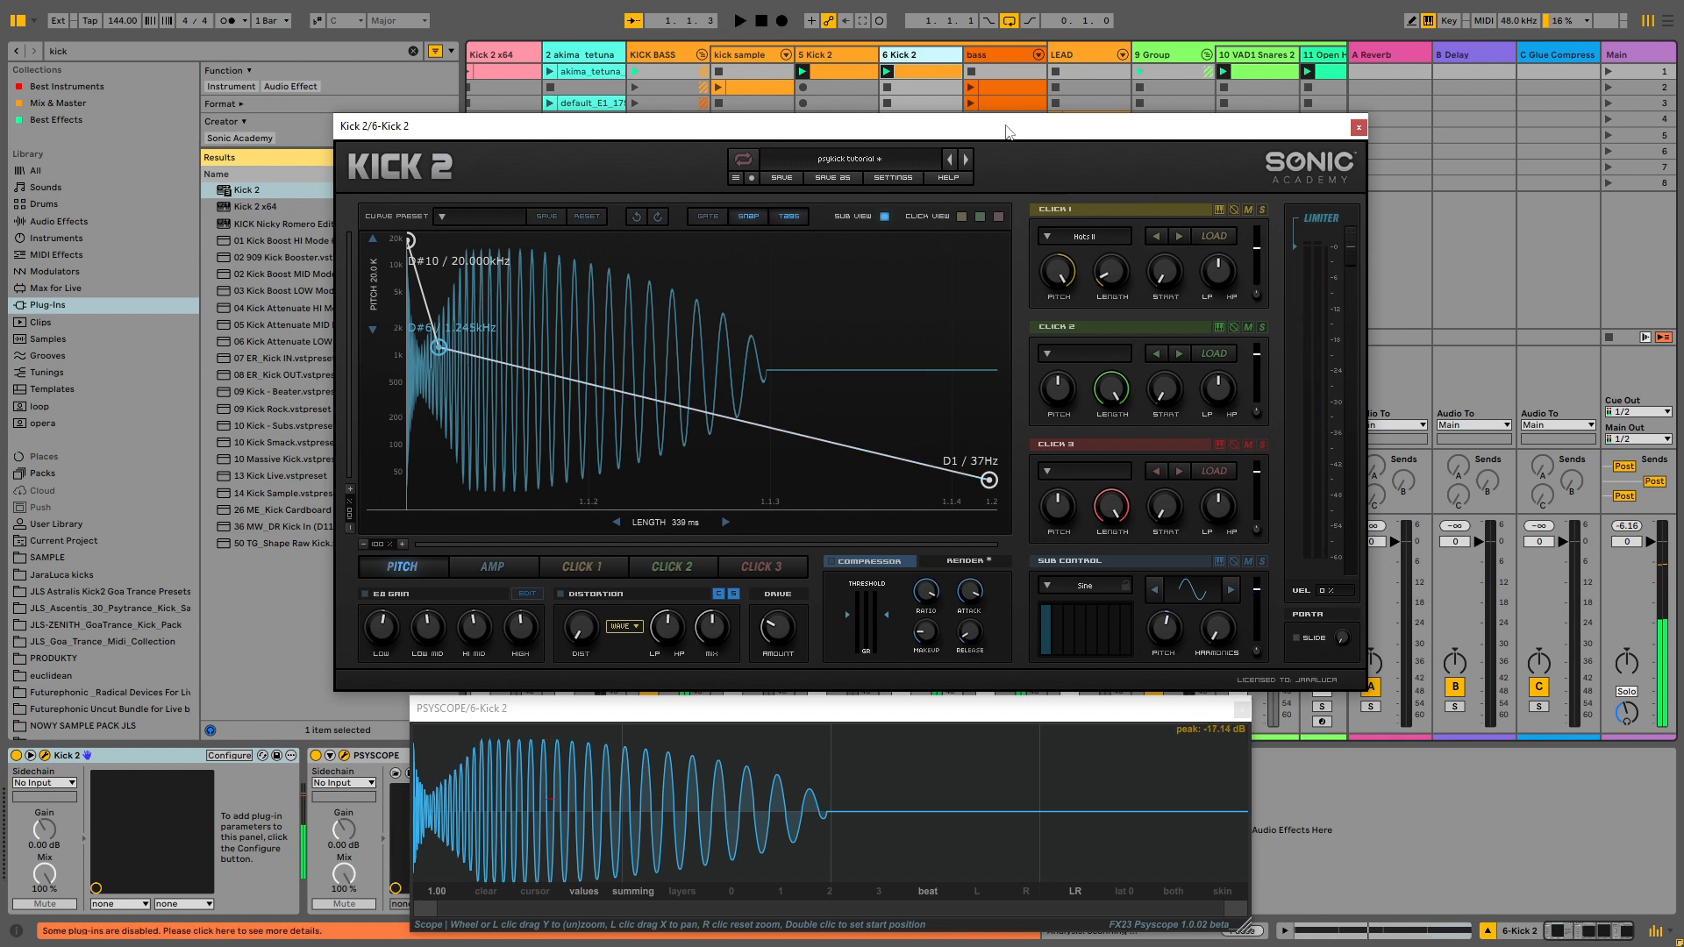
# Audition the new kick with the bass clips in scenes 2 and 5, and return to the 6 Kick 2 instrument
pyautogui.hotkey('ctrl', 'alt', 'p')
pyautogui.click(971, 88)
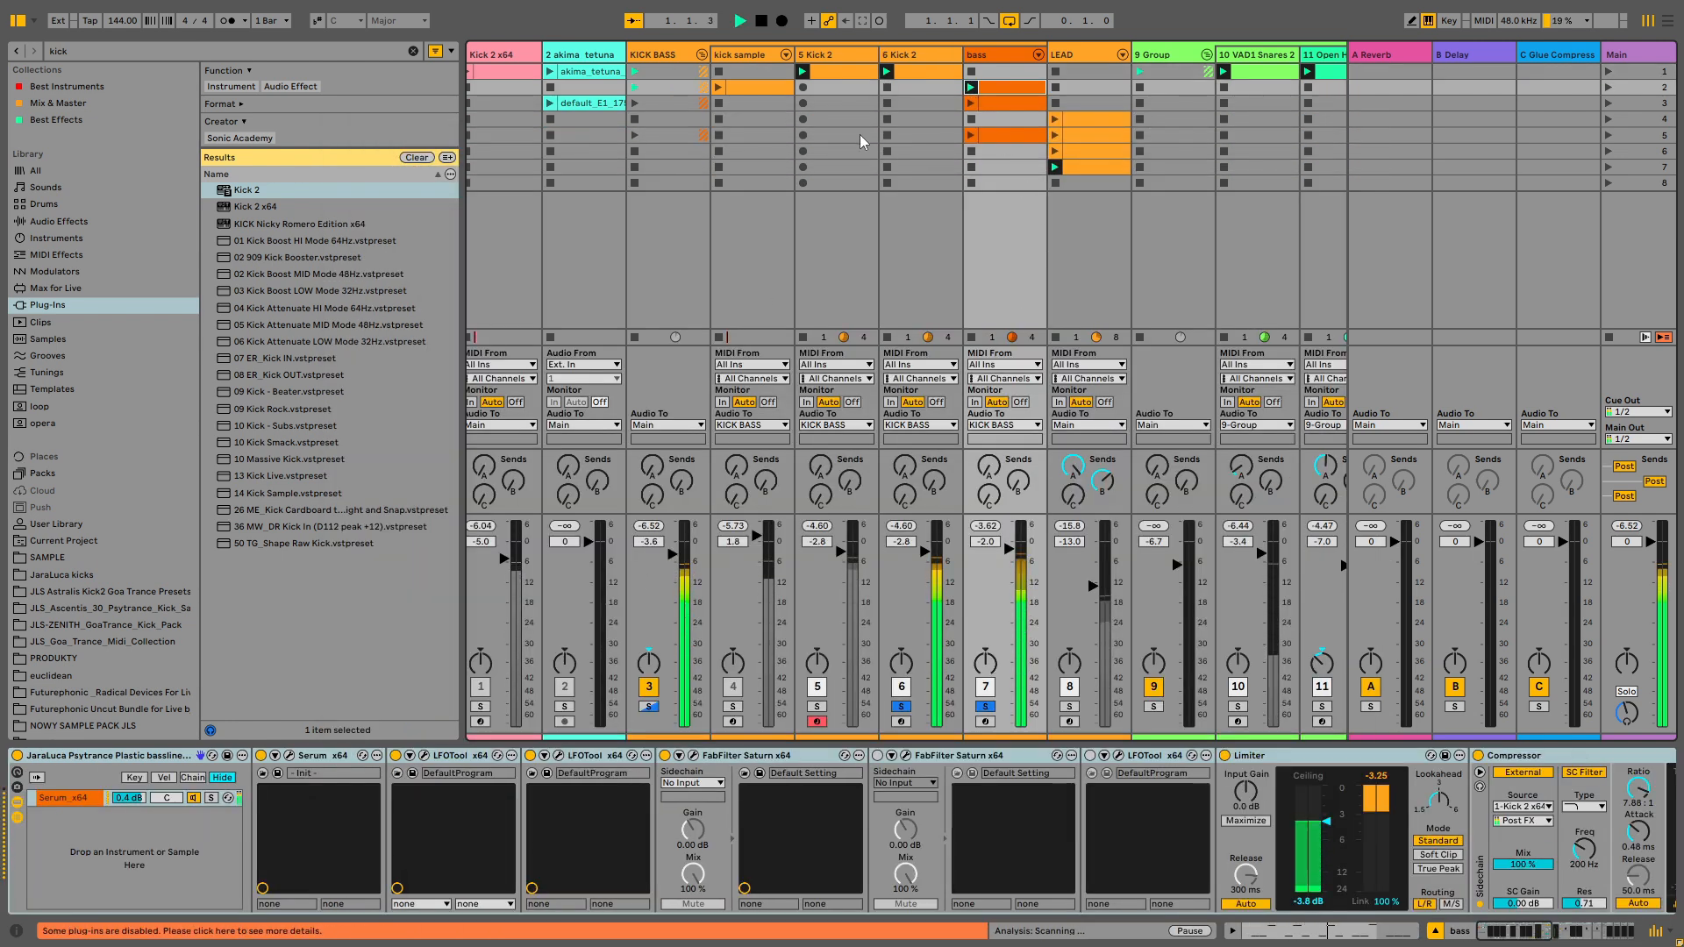
pyautogui.click(864, 55)
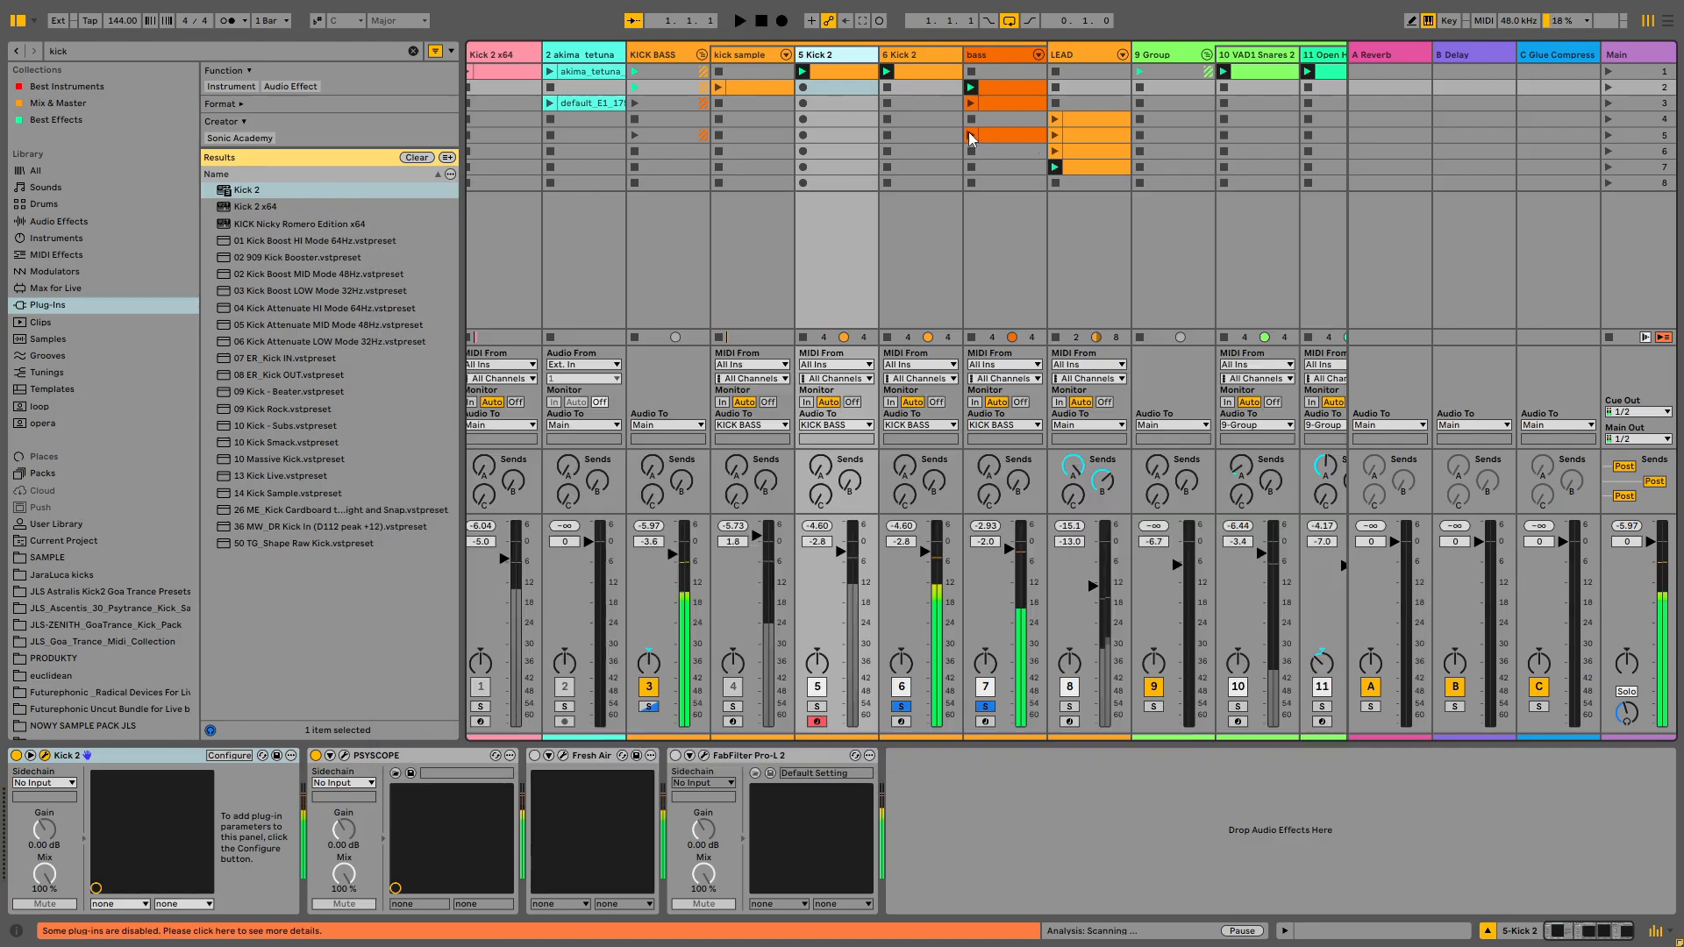
pyautogui.click(971, 135)
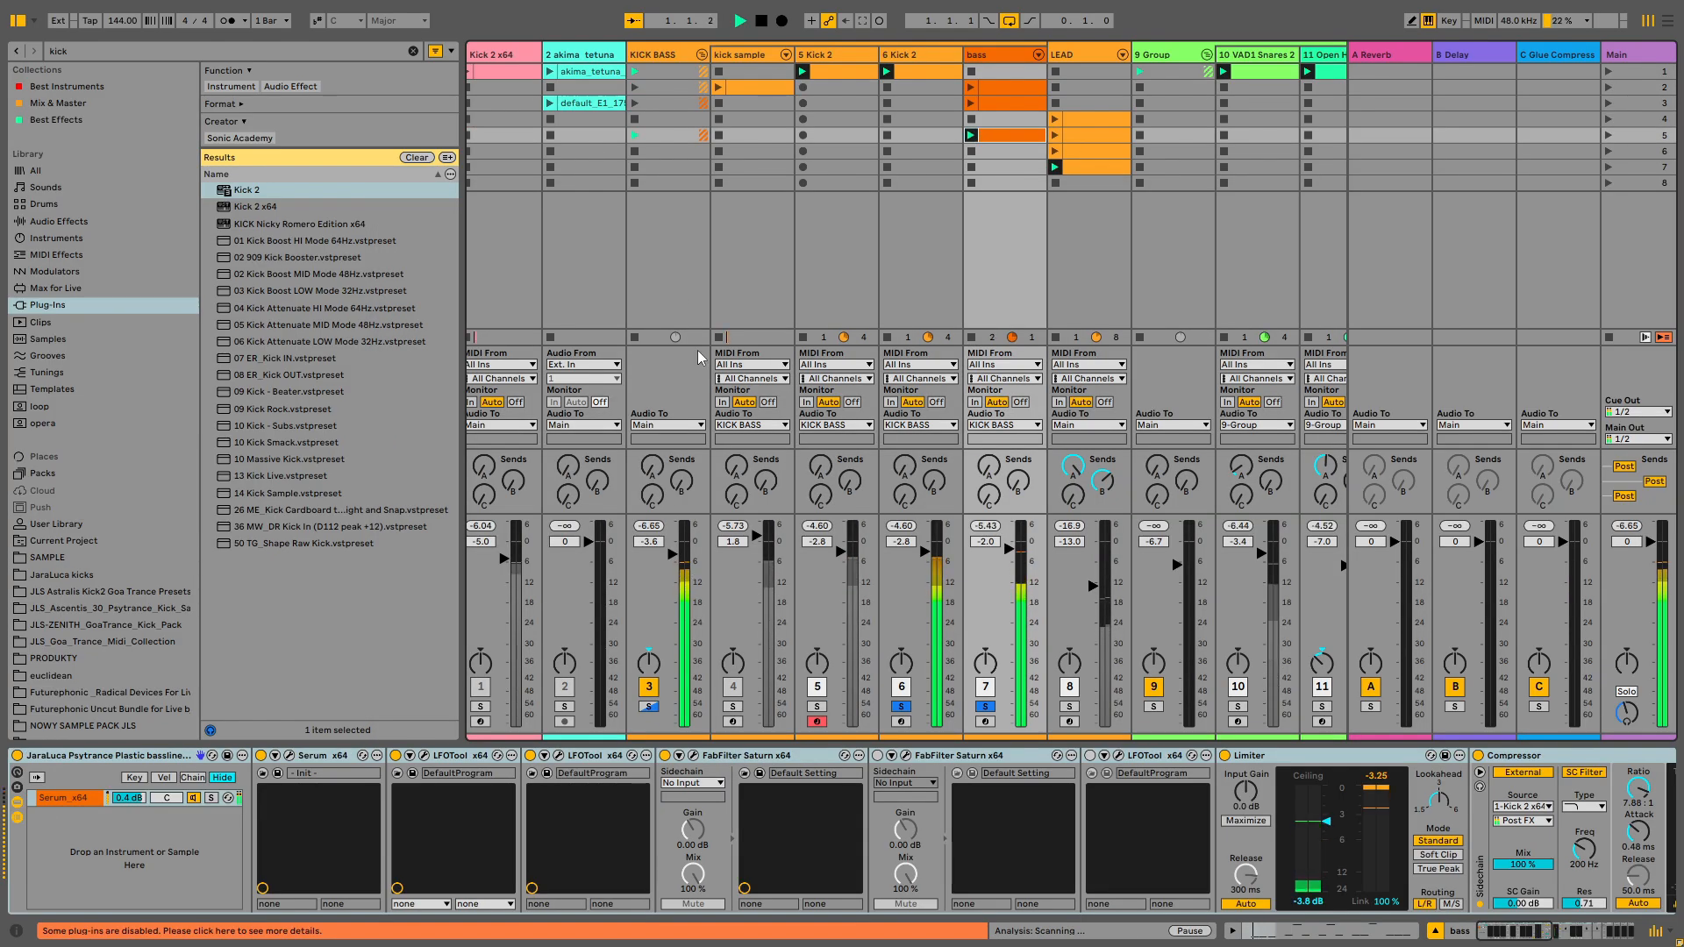
pyautogui.click(914, 58)
pyautogui.press('space')
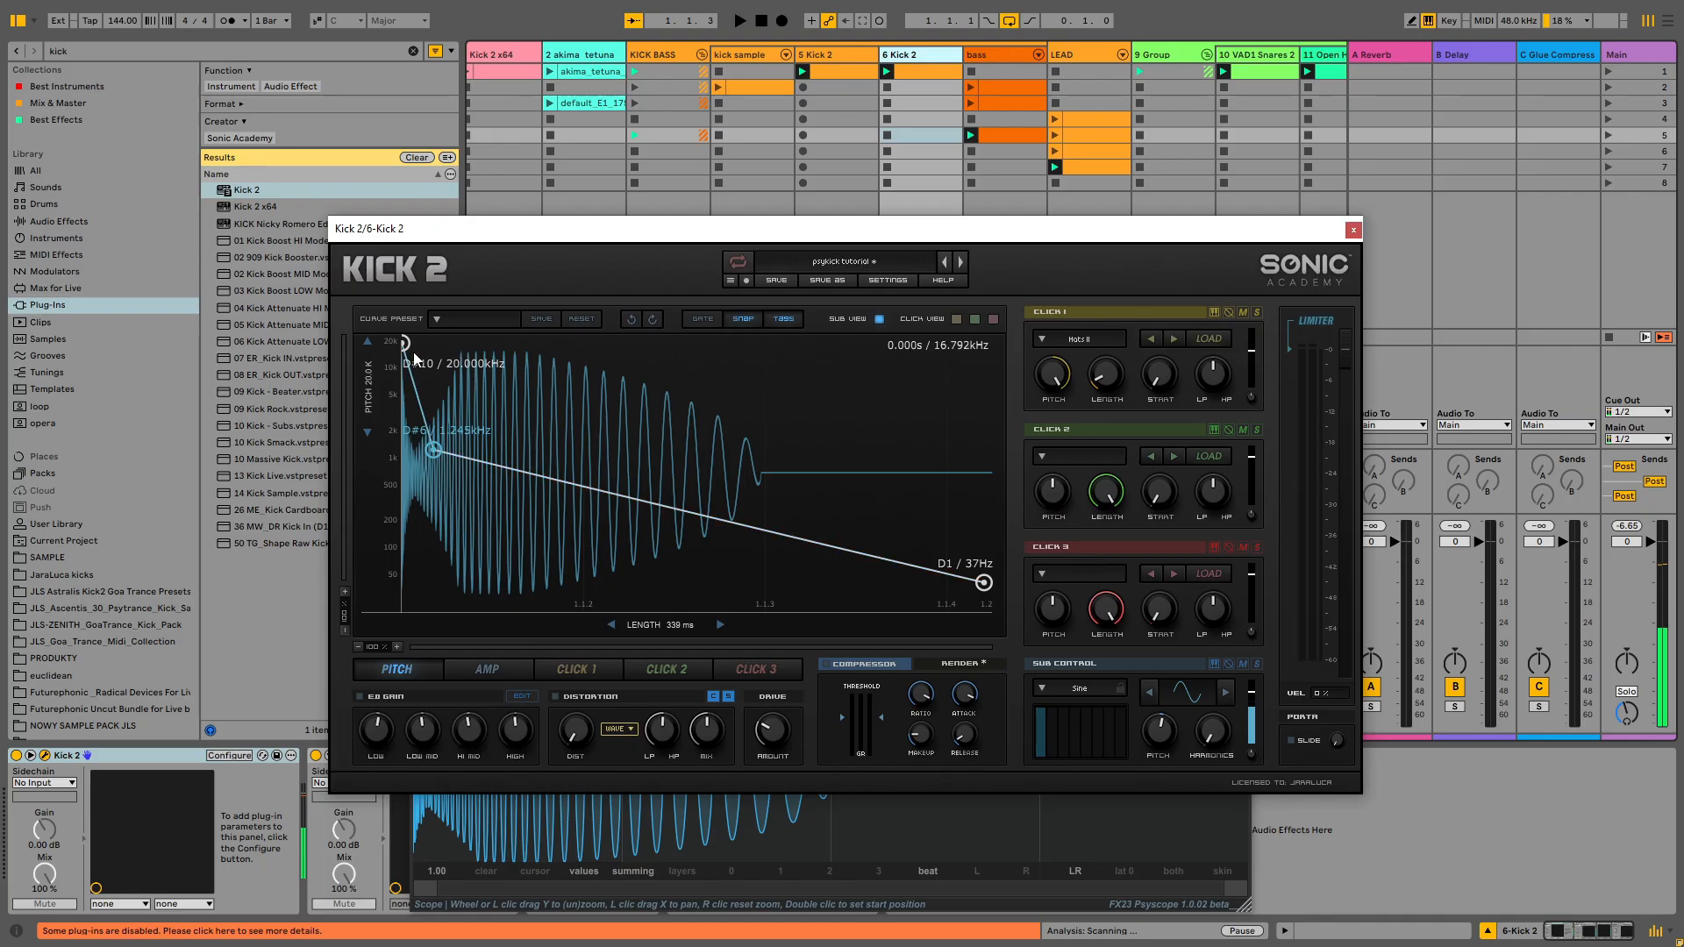
# Reshape the pitch curve's first segment, bow the long segment to D1 / 37 Hz inward, and listen with the bass
pyautogui.moveTo(406, 347)
pyautogui.mouseDown()
pyautogui.moveTo(420, 450)
pyautogui.moveTo(413, 348)
pyautogui.mouseUp()
pyautogui.press('space')
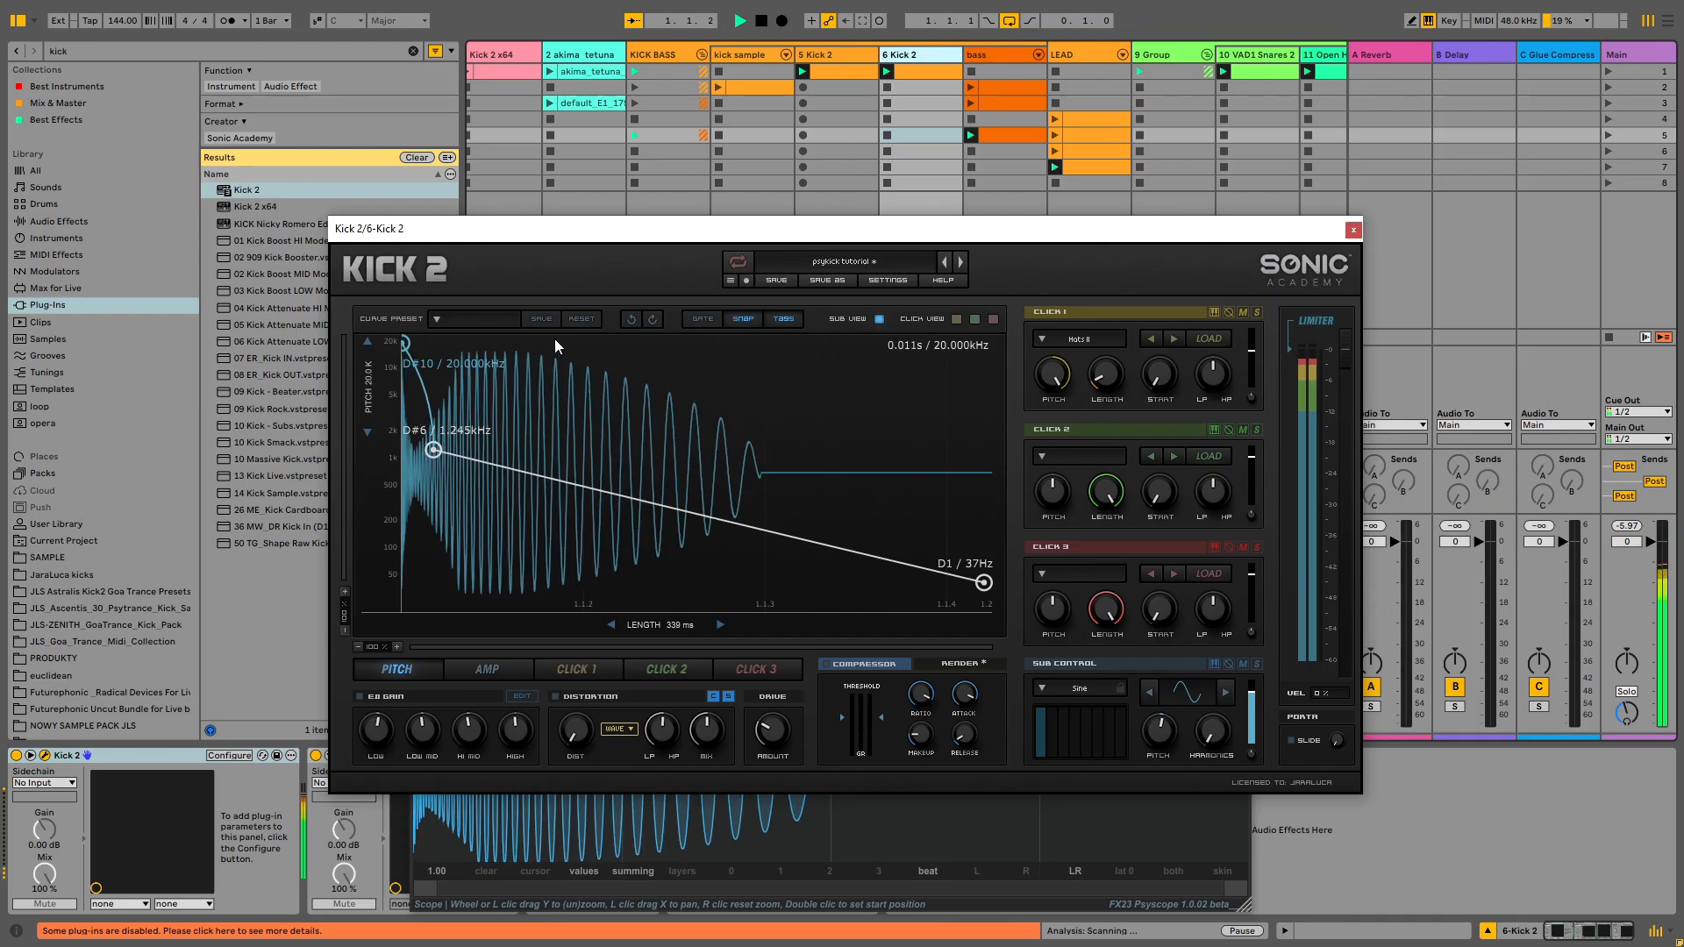
pyautogui.press('space')
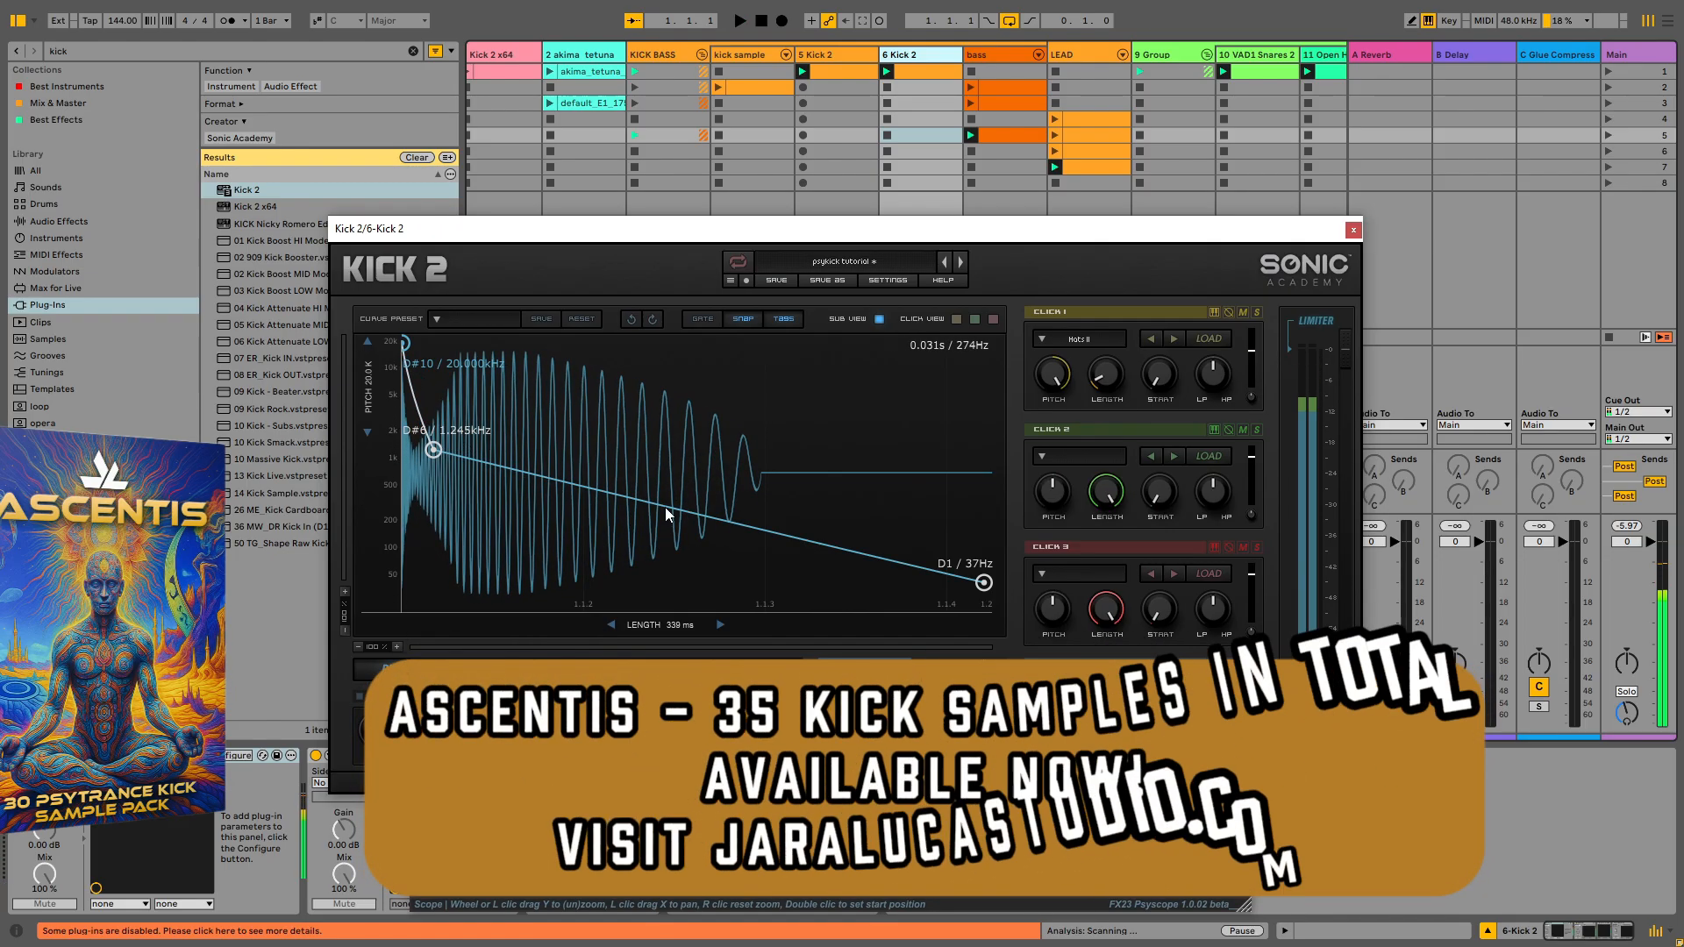
pyautogui.moveTo(678, 503); pyautogui.dragTo(665, 539)
pyautogui.press('space')
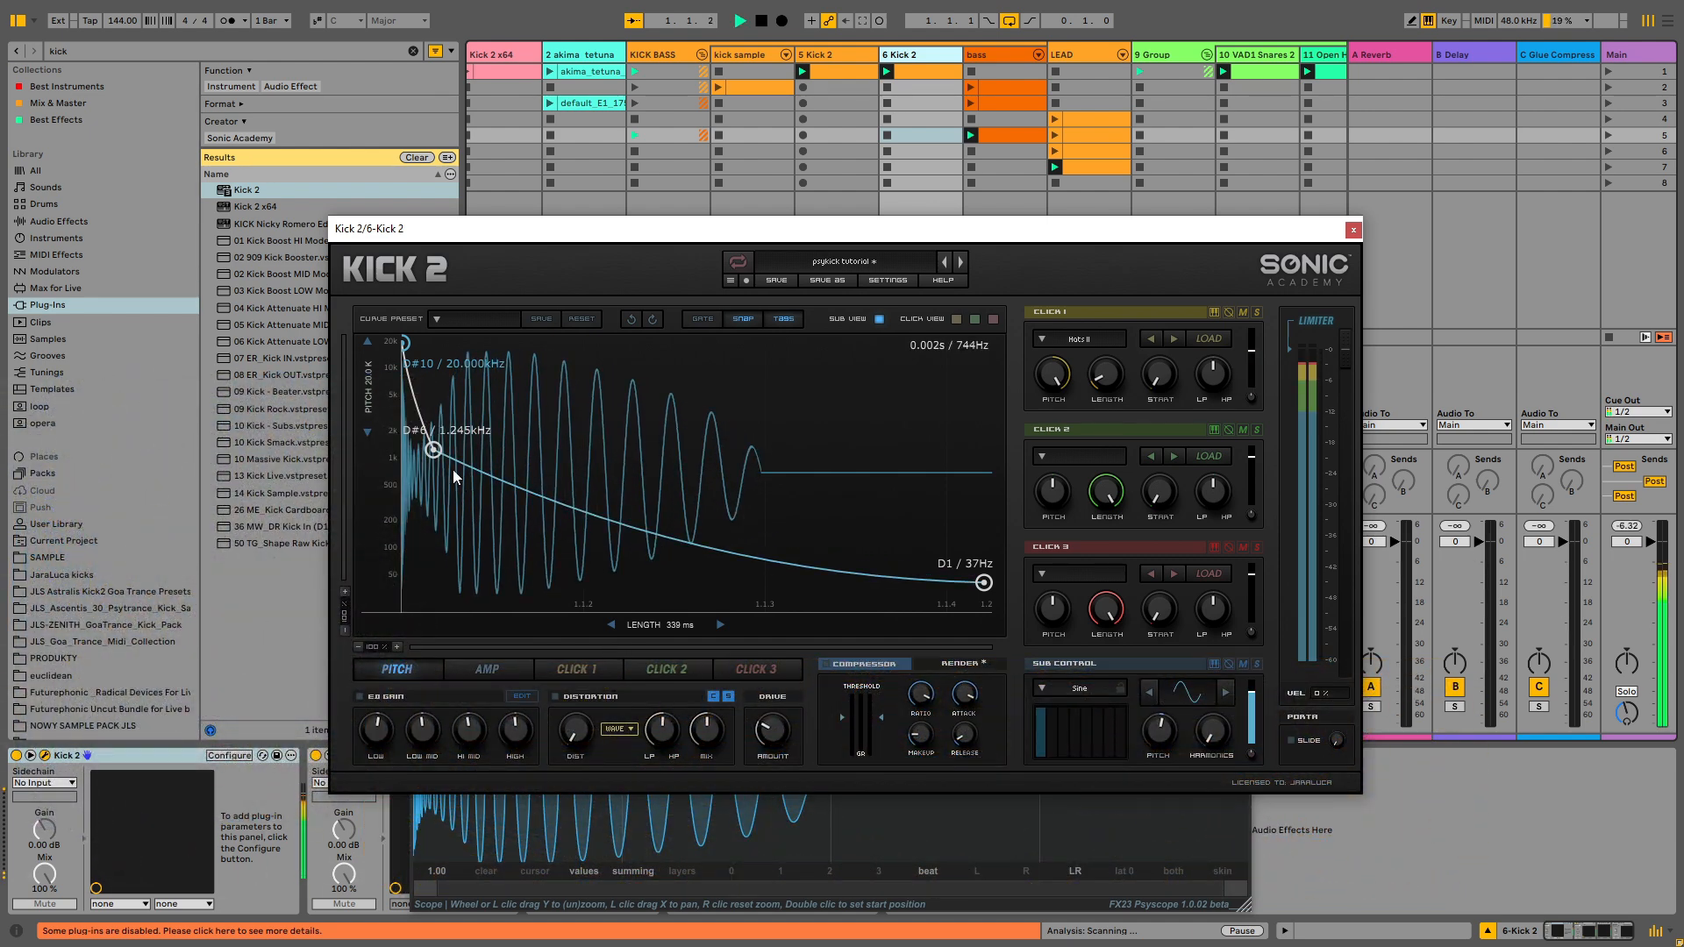
# Shift the pitch curve's middle node earlier and up to D7 / 2.349 kHz, and fine-tune its end node to D1 / 37 Hz
pyautogui.moveTo(434, 453); pyautogui.dragTo(415, 428)
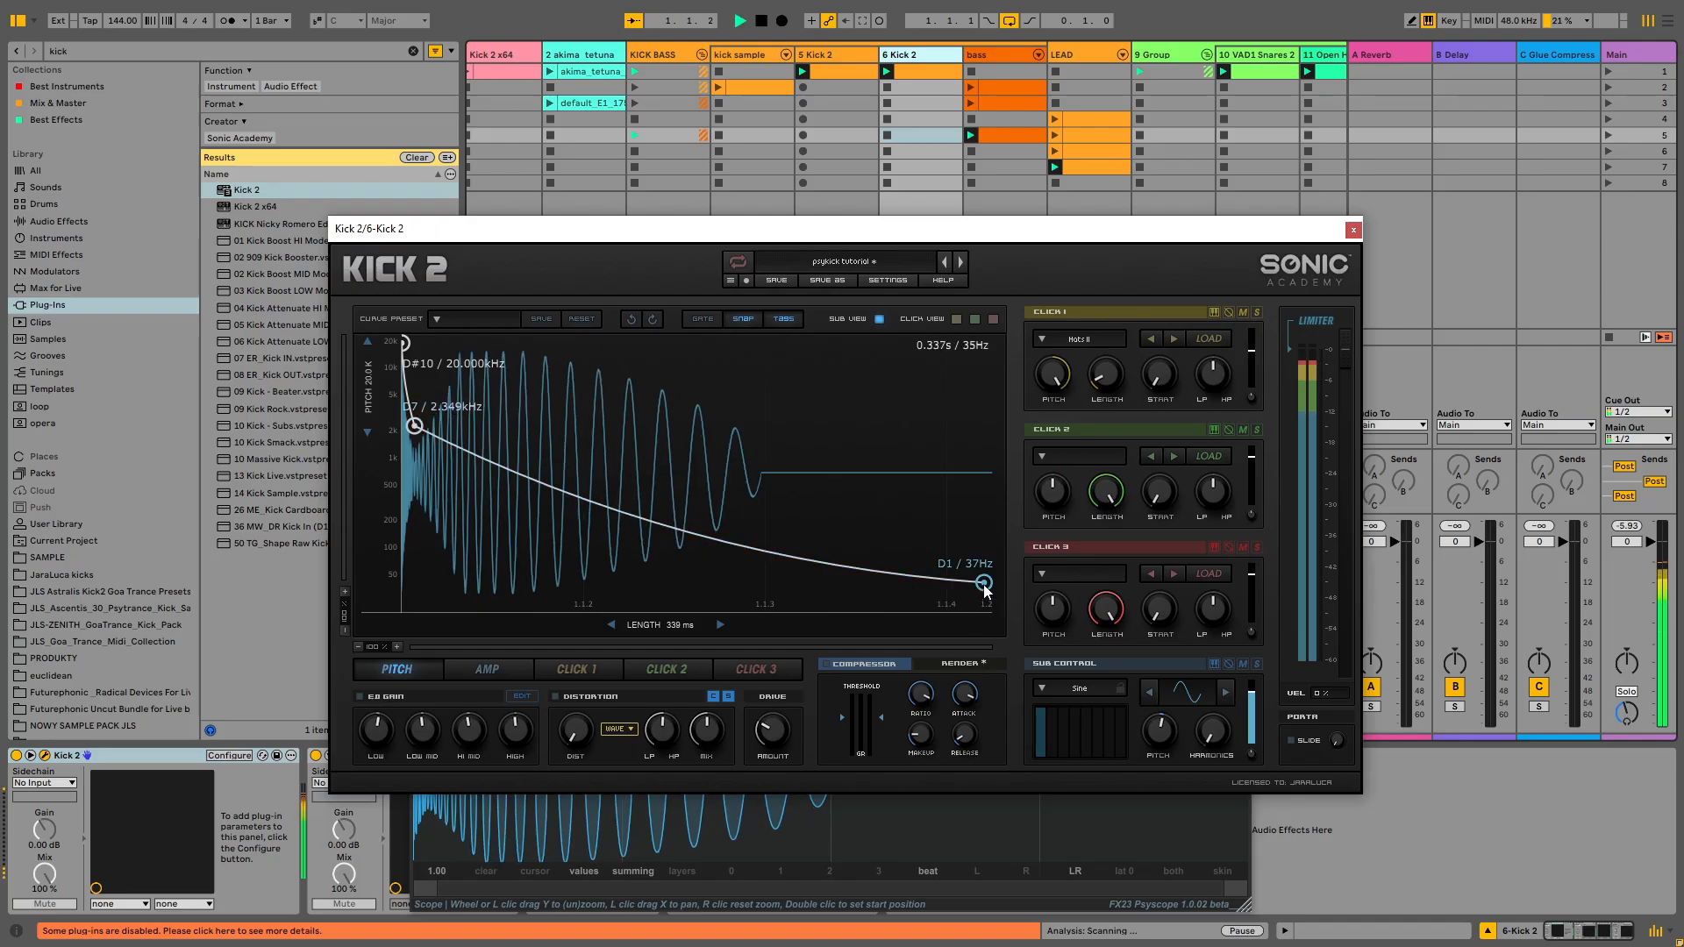
pyautogui.moveTo(982, 587); pyautogui.dragTo(987, 584)
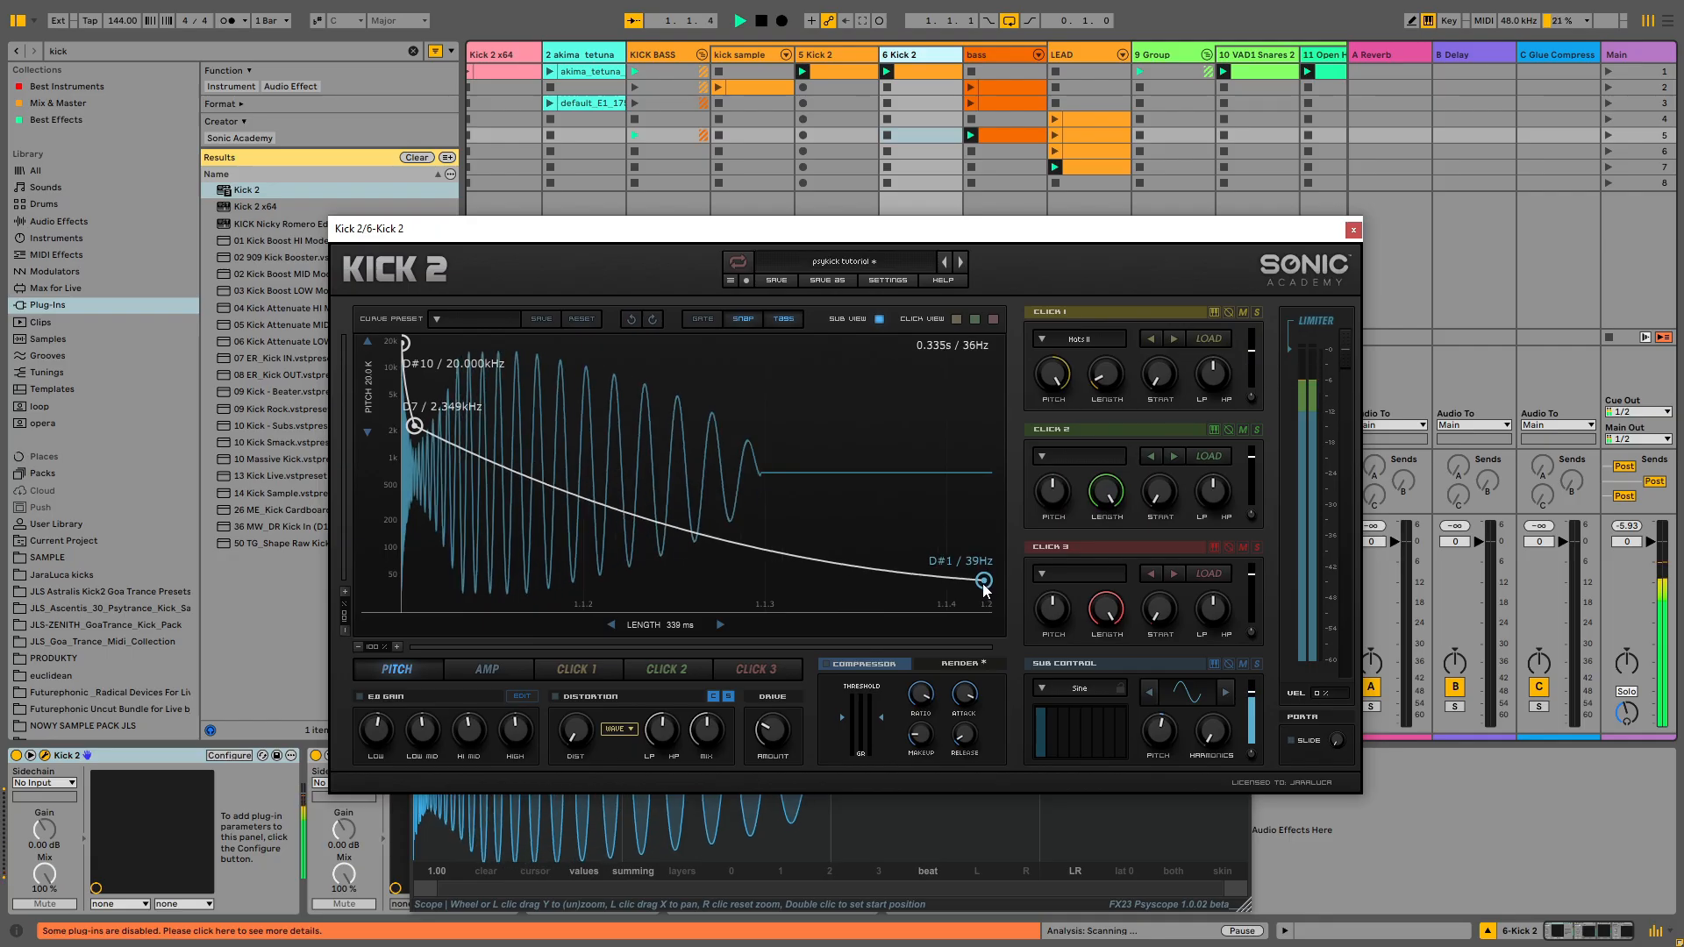
pyautogui.moveTo(985, 591); pyautogui.dragTo(984, 593)
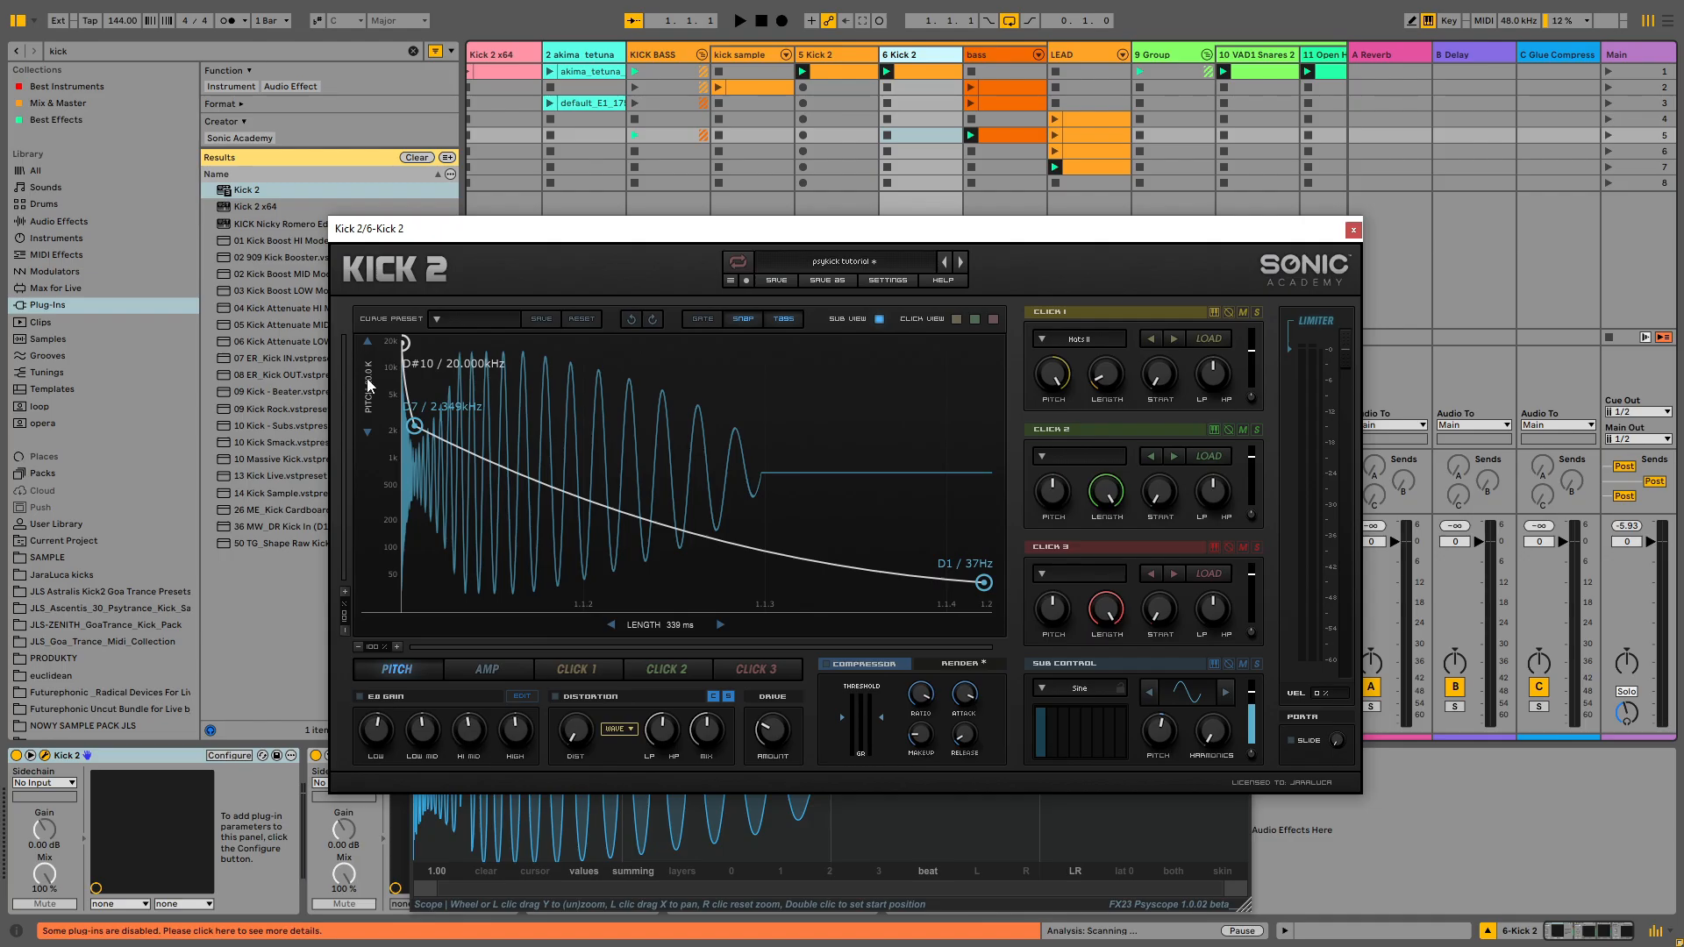
# Transpose the whole kick with the sub pitch control, trying an end note of C1 / 33 Hz and settling on E1 / 41 Hz
pyautogui.press('space')
pyautogui.moveTo(369, 387)
pyautogui.mouseDown()
pyautogui.moveTo(368, 556)
pyautogui.moveTo(369, 387)
pyautogui.mouseUp()
pyautogui.moveTo(1160, 732); pyautogui.dragTo(1160, 759)
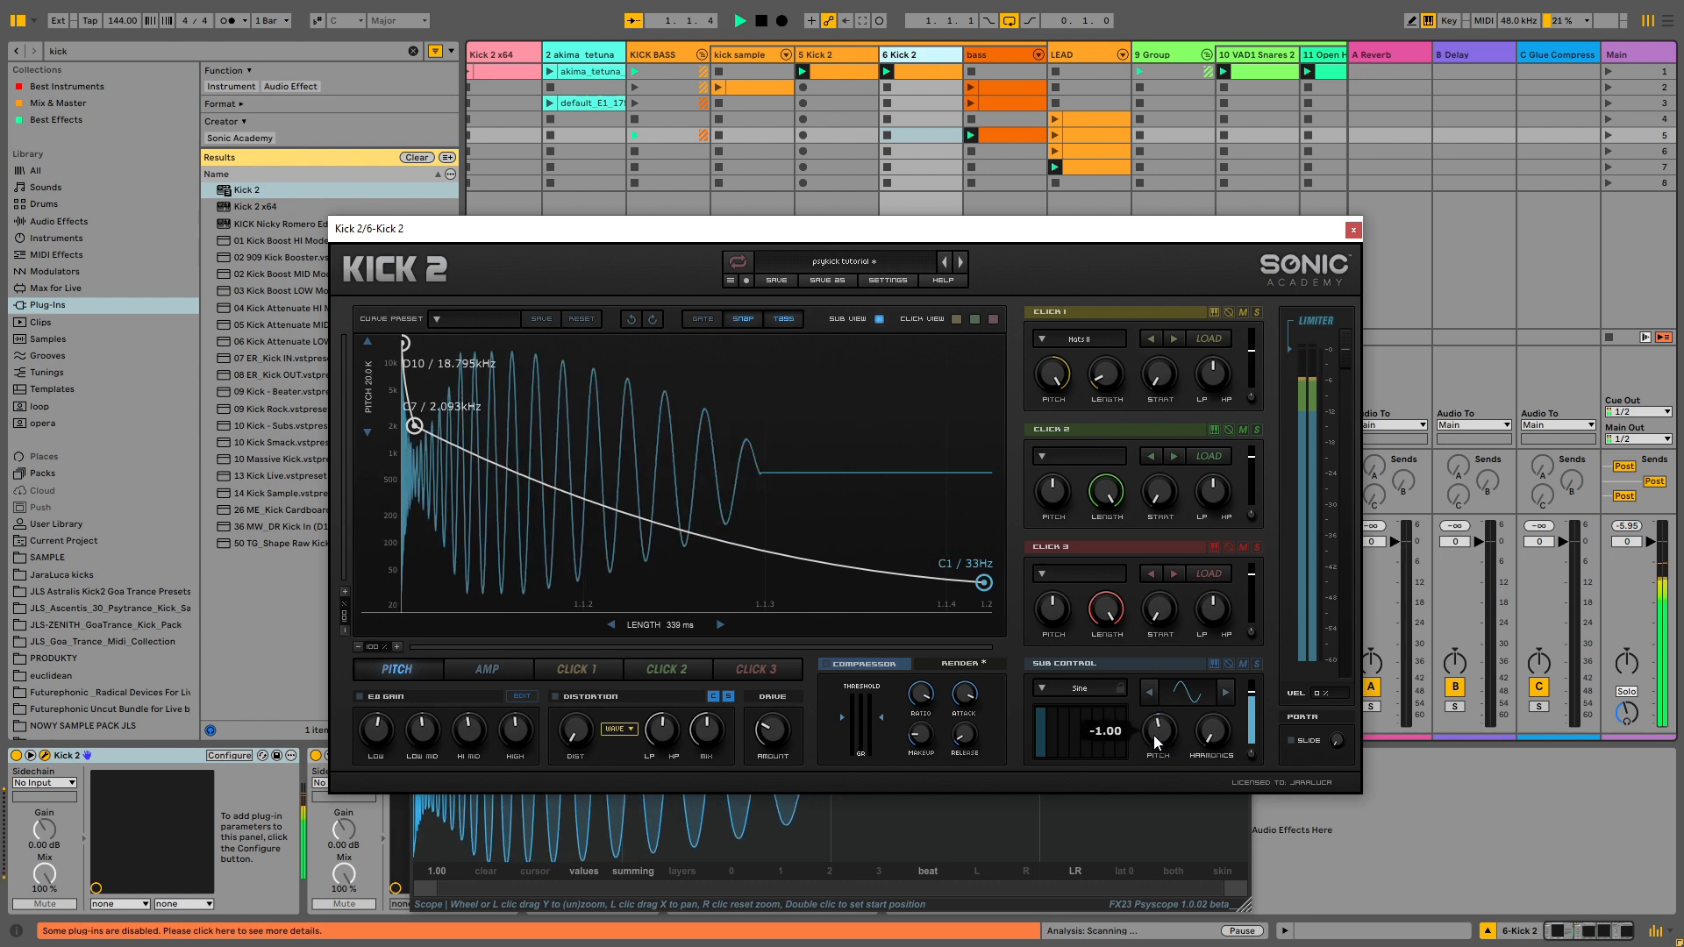
pyautogui.moveTo(1154, 742); pyautogui.dragTo(1152, 698)
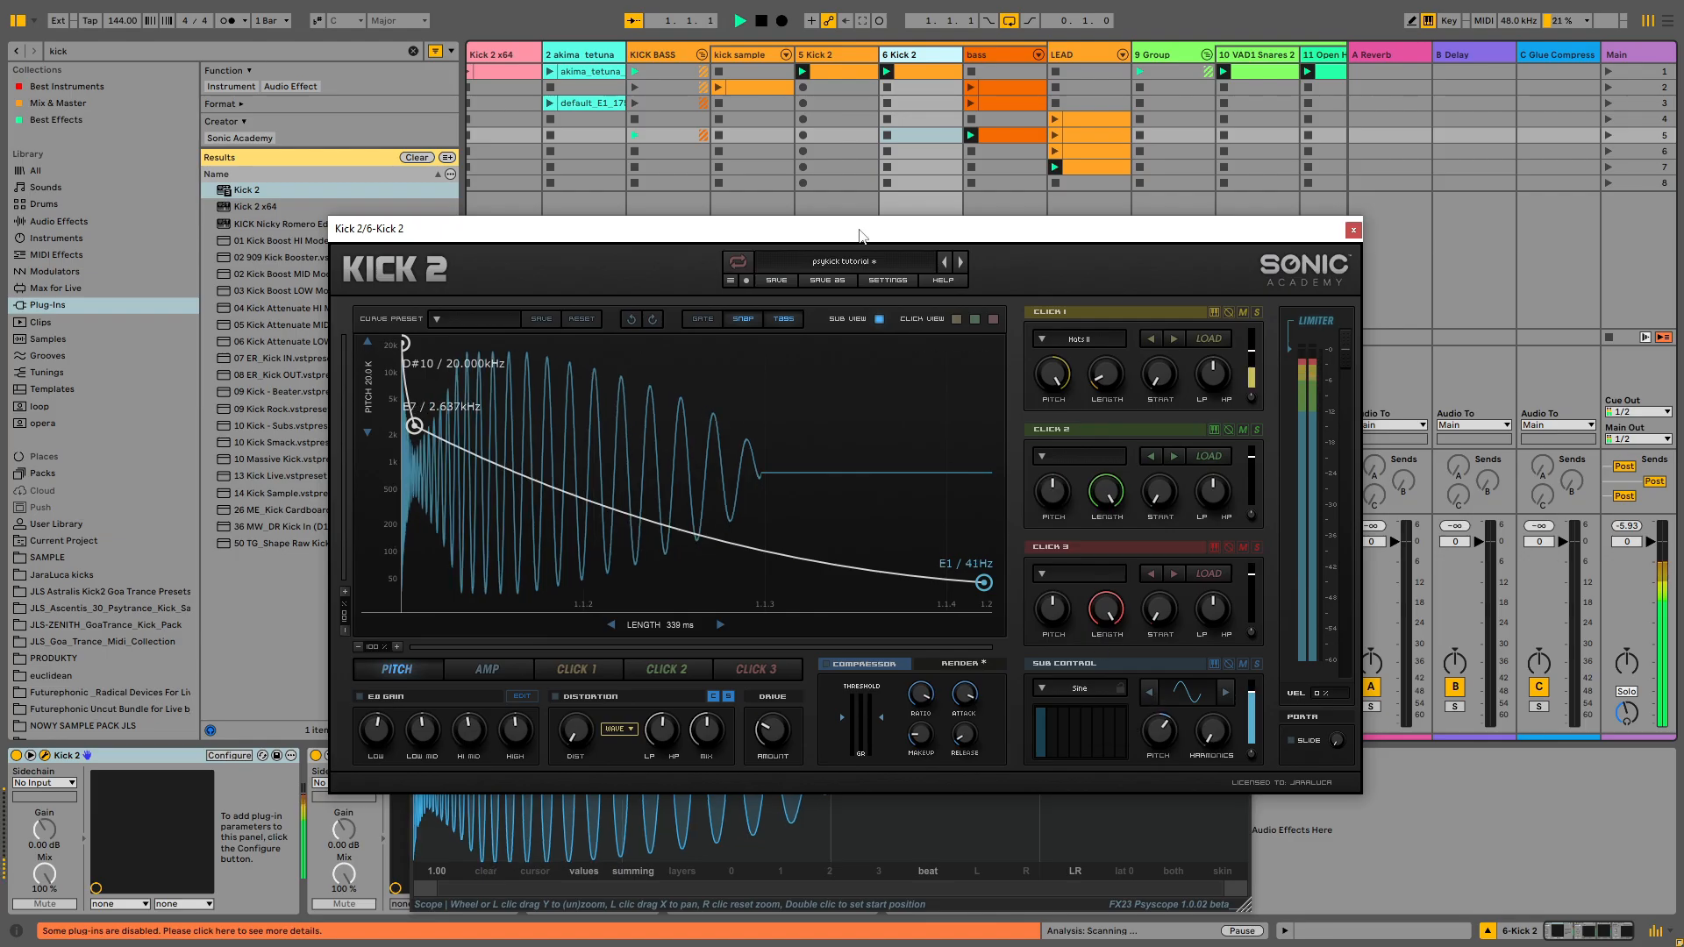
# Uncover PSYSCOPE below Kick 2, save the kick as preset "psy kick tutorial 2" in User Presets, and resume playback
pyautogui.moveTo(879, 228); pyautogui.dragTo(961, 26)
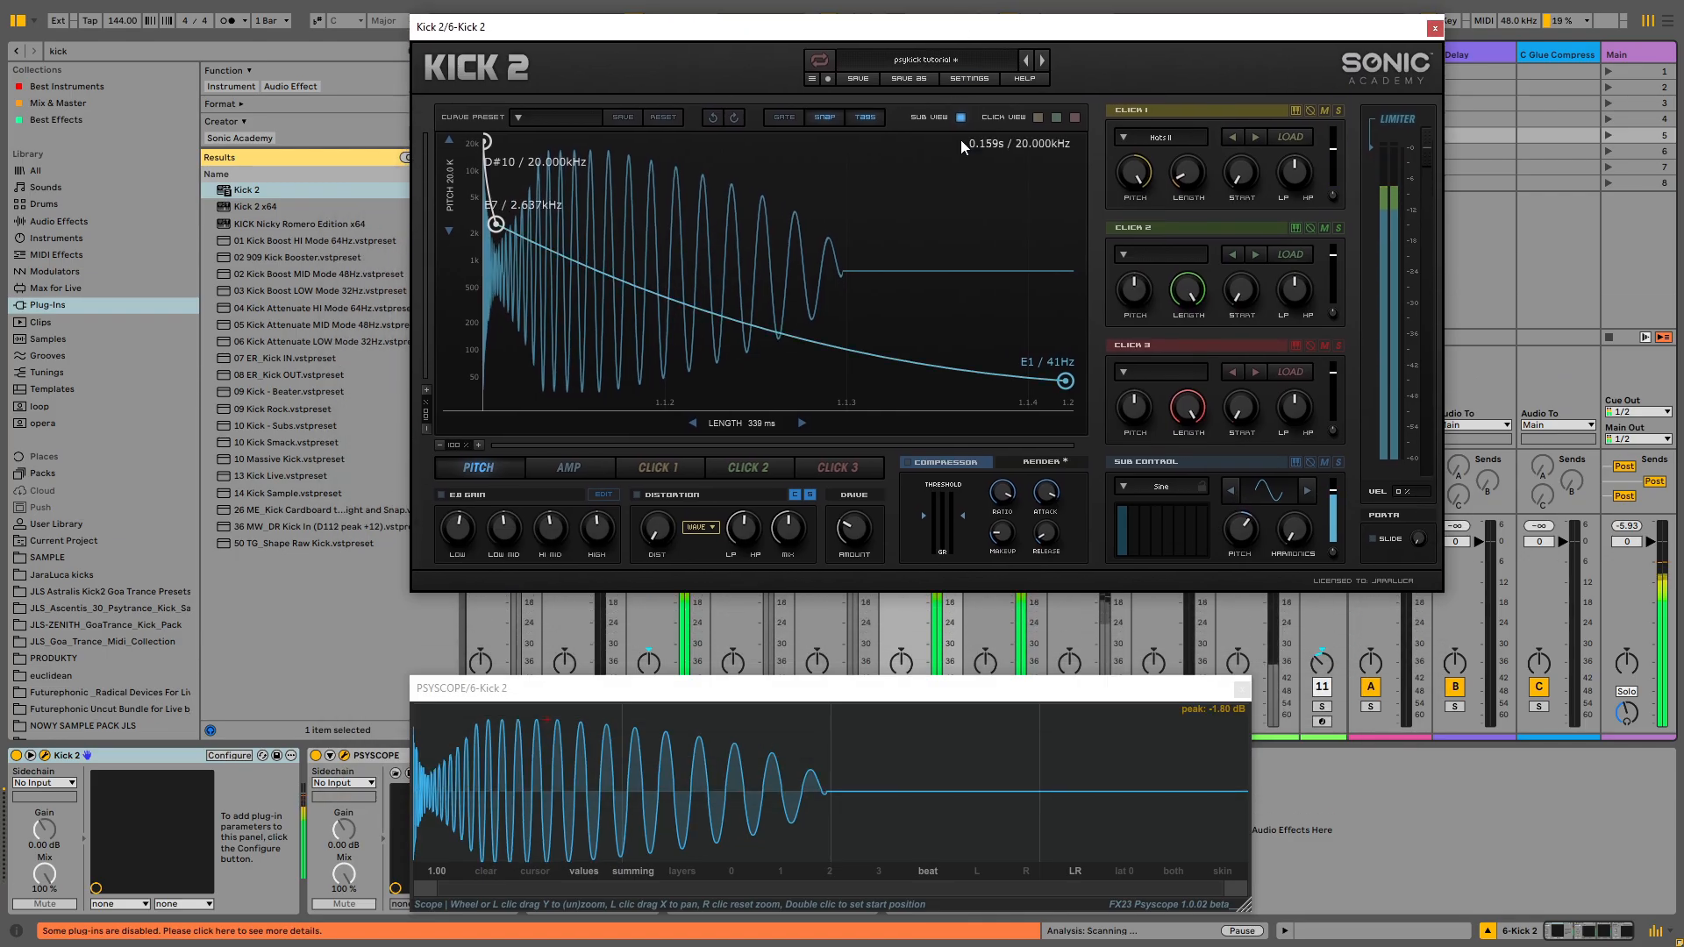
pyautogui.click(891, 81)
pyautogui.write('psy ')
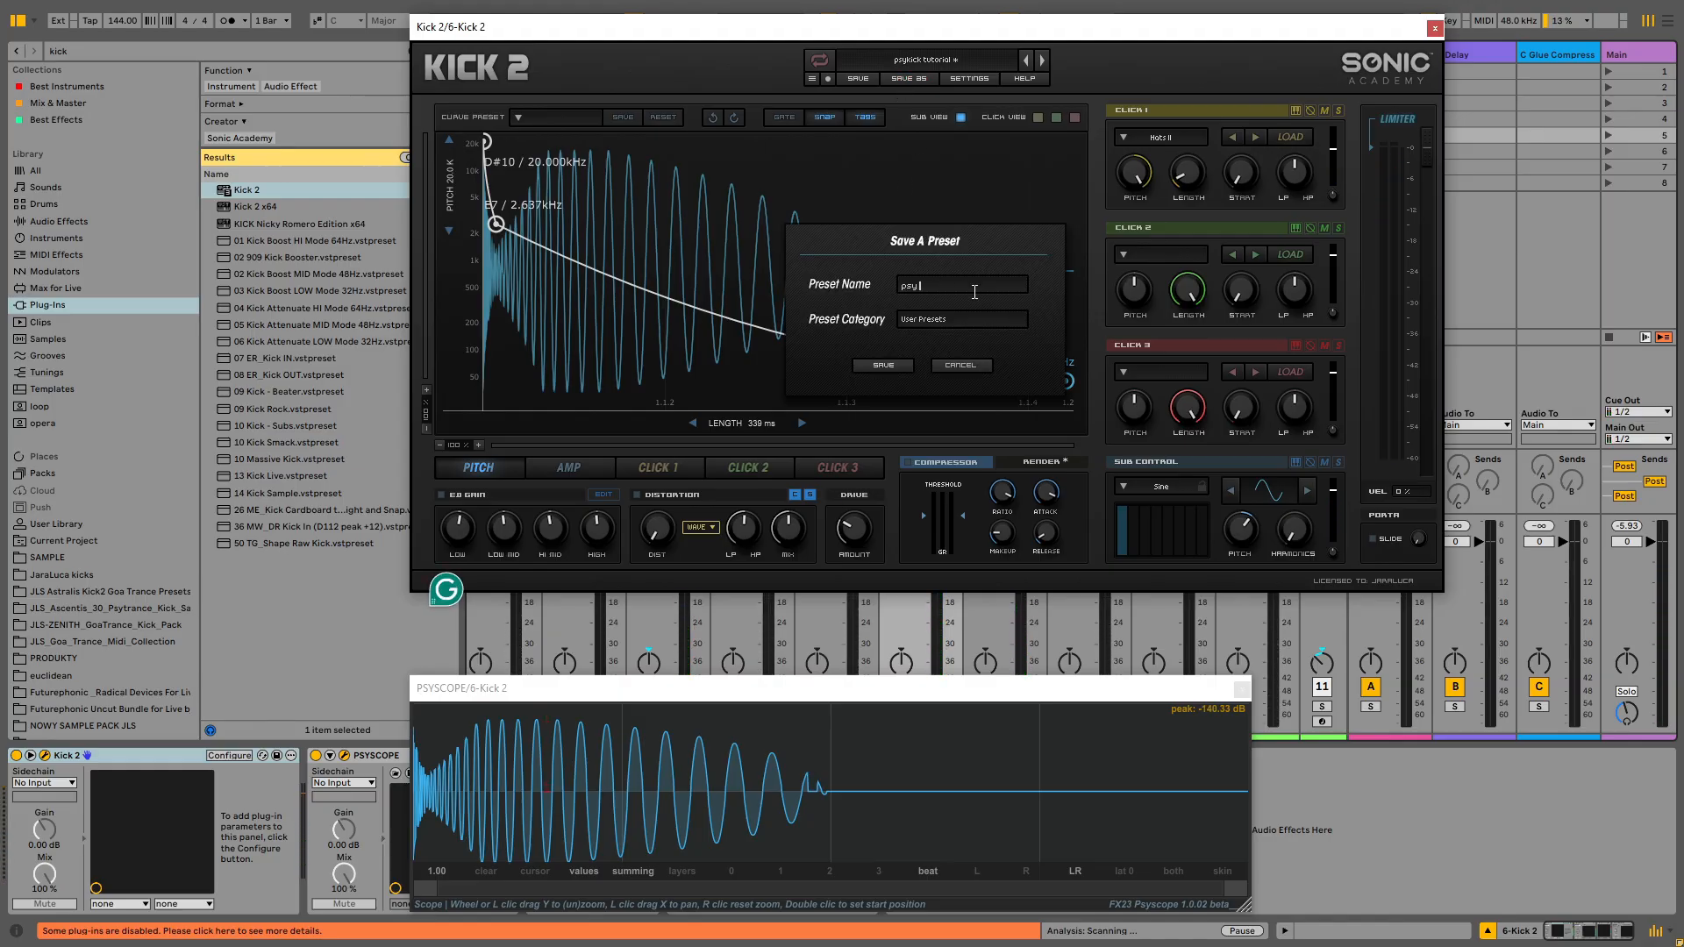
pyautogui.write('kick tutorial 2')
pyautogui.click(891, 365)
pyautogui.press('space')
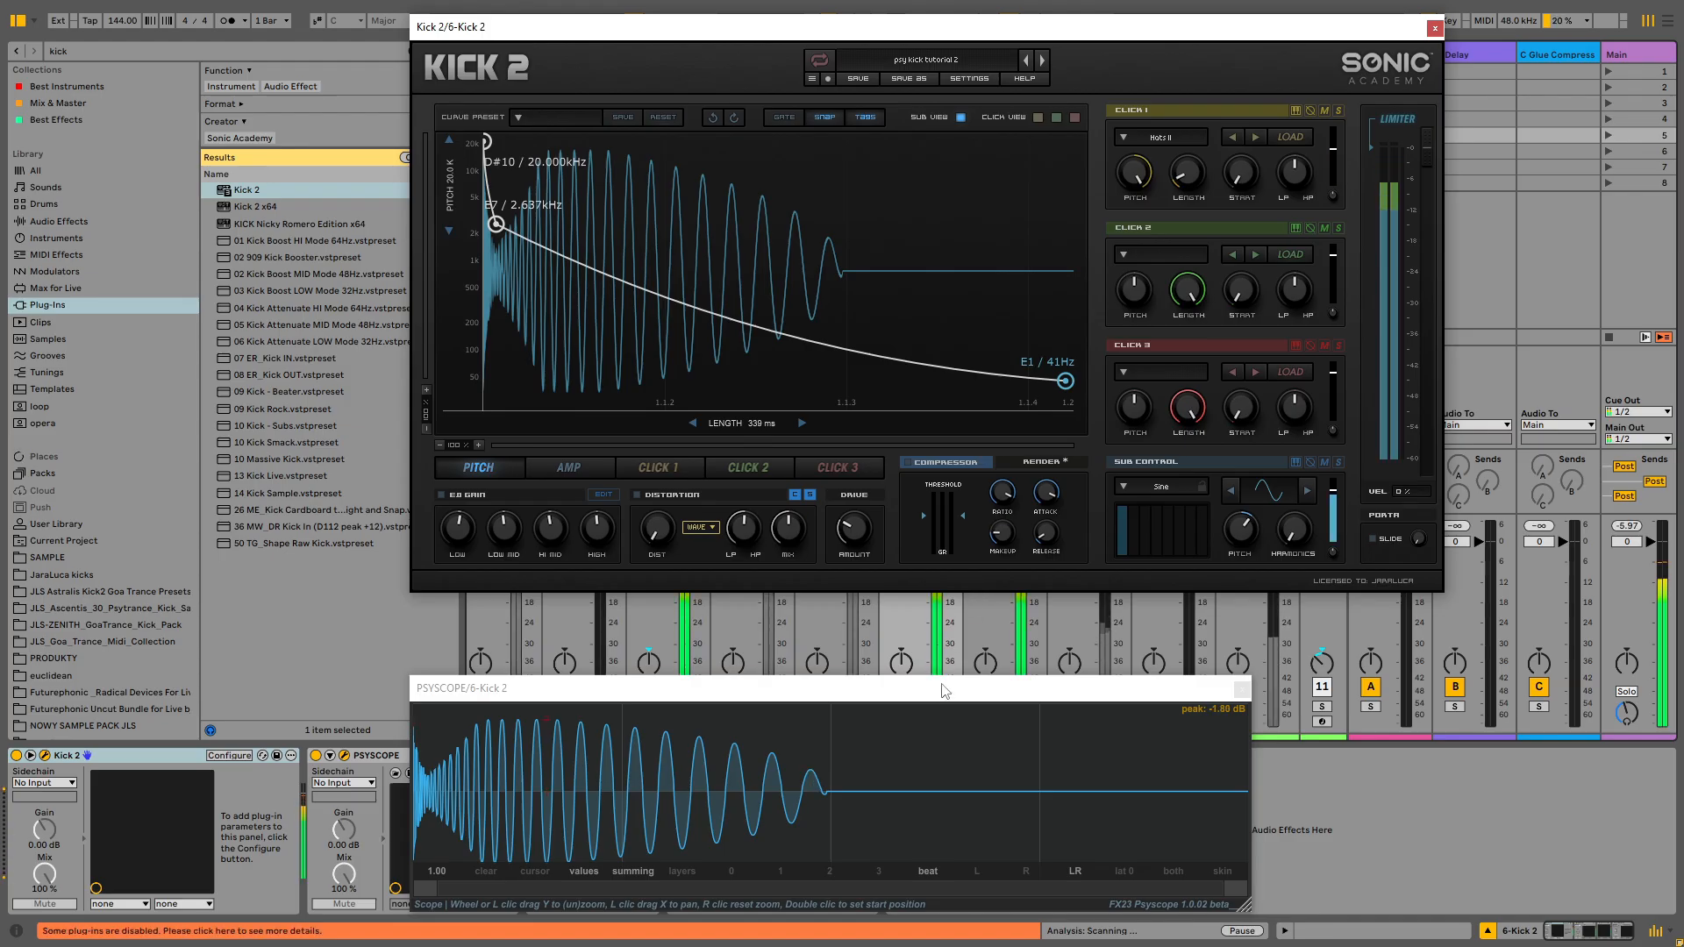
pyautogui.moveTo(906, 697); pyautogui.dragTo(931, 496)
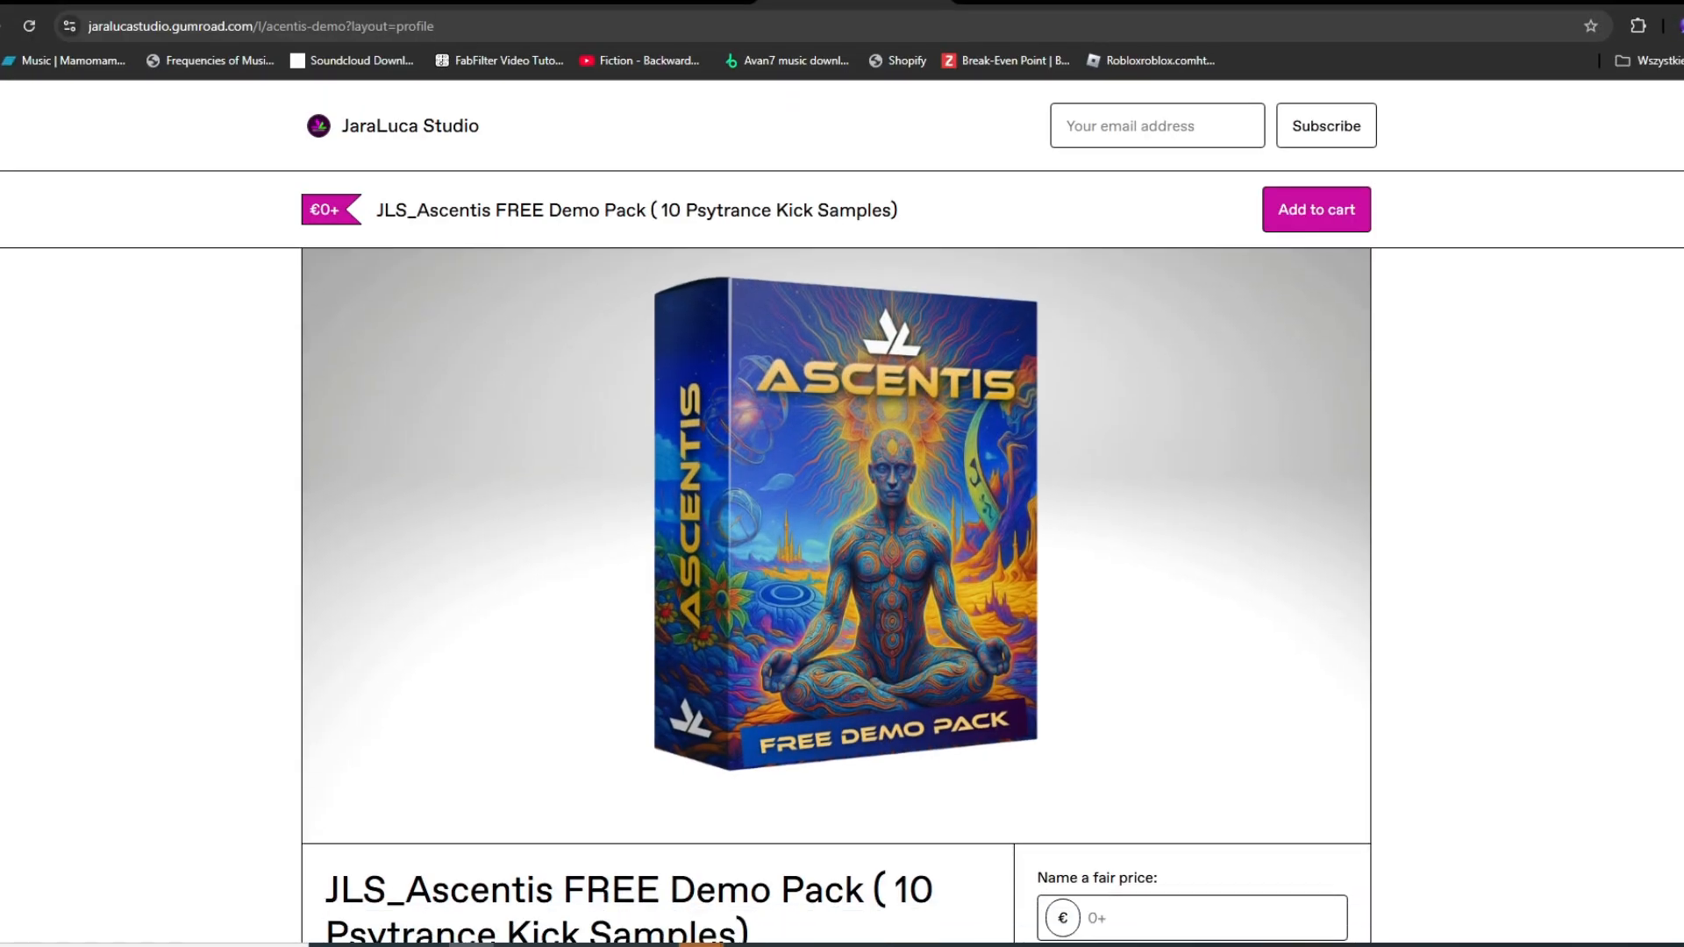
# Read through the JLS_Ascentis FREE Demo Pack page on Gumroad in the browser, including its contents and download instructions
pyautogui.scroll(-5, 835, 561)
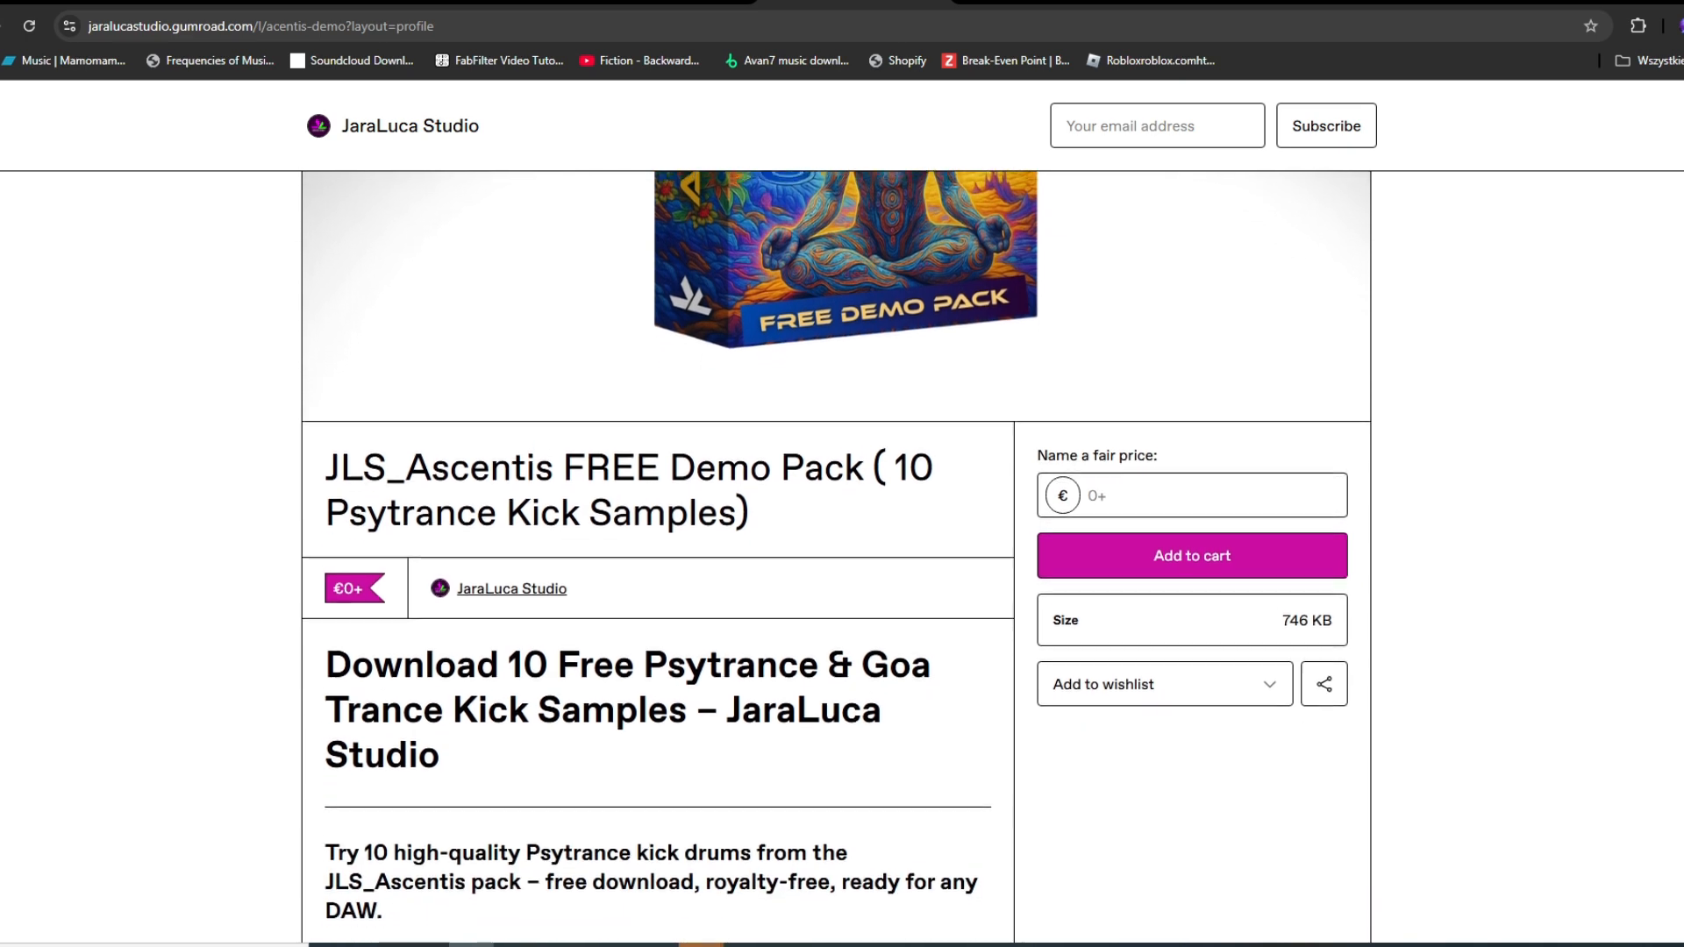
pyautogui.scroll(-7, 836, 562)
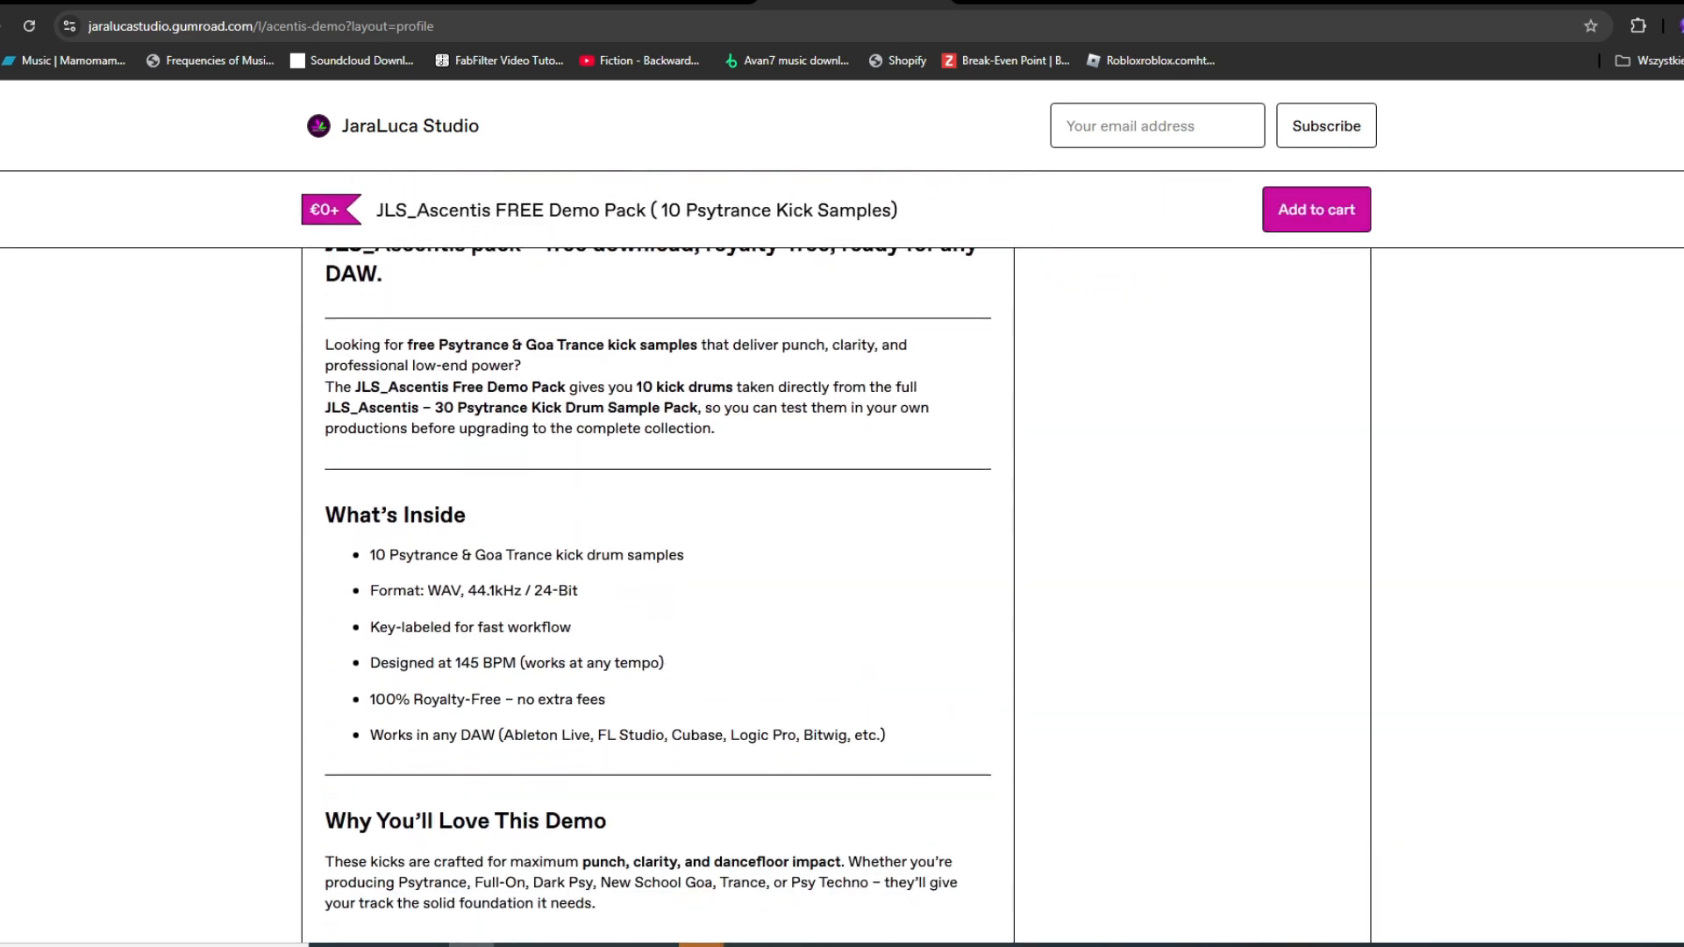
pyautogui.scroll(-5, 658, 594)
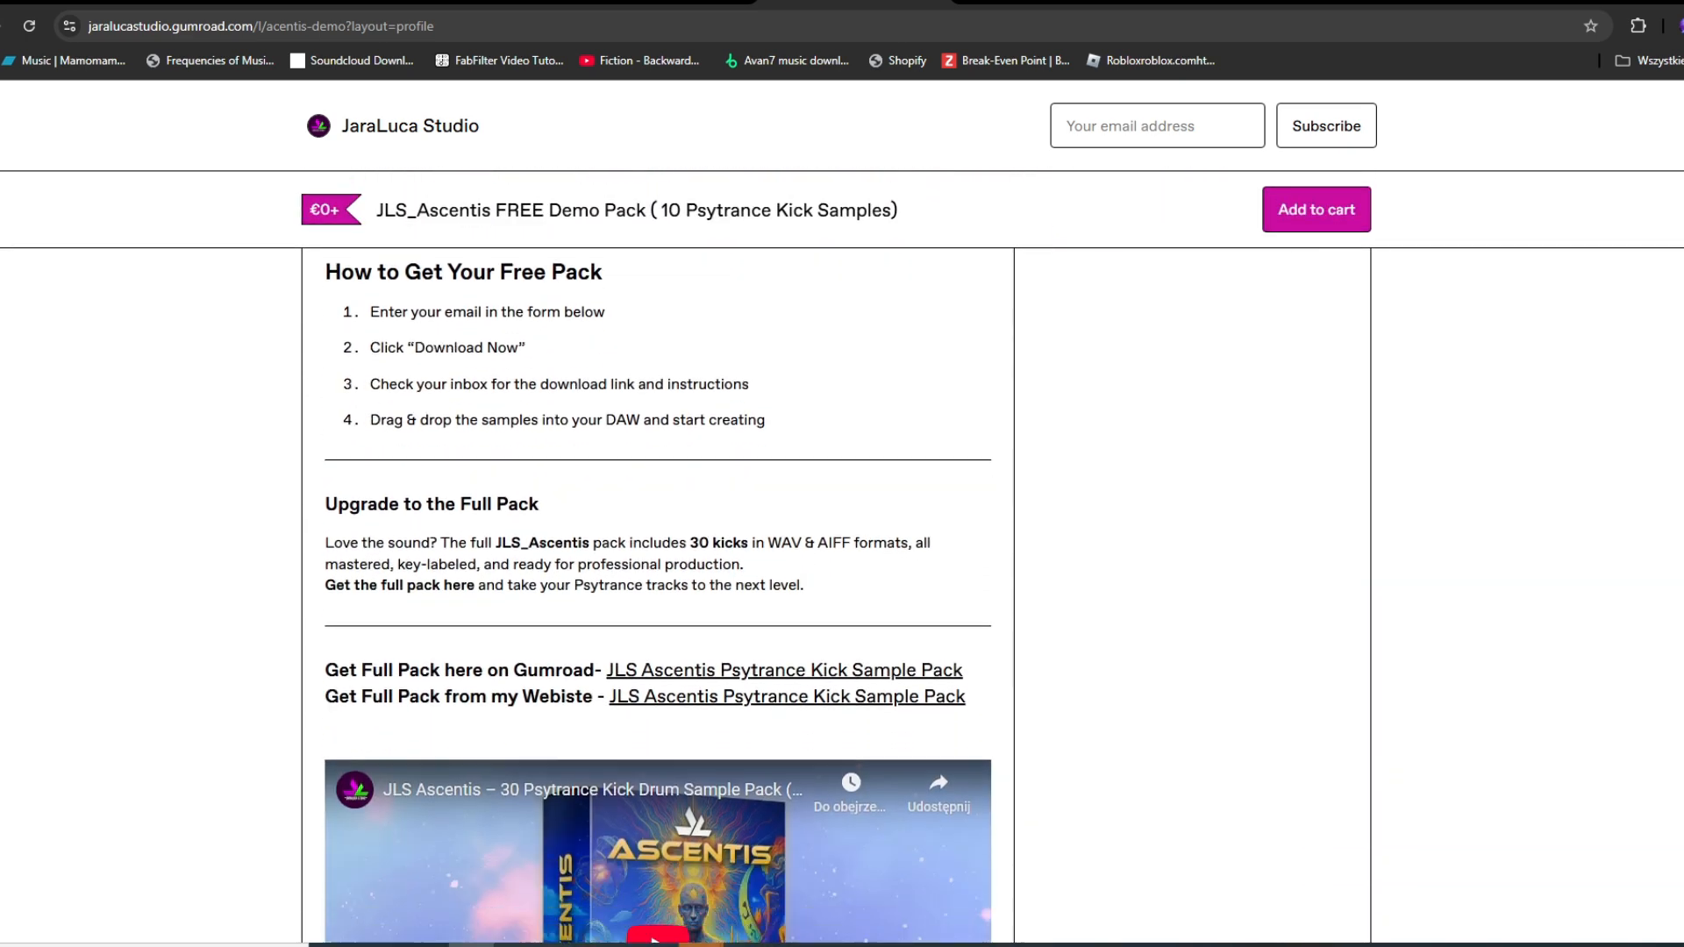
pyautogui.scroll(-5, 658, 595)
pyautogui.scroll(13, 658, 595)
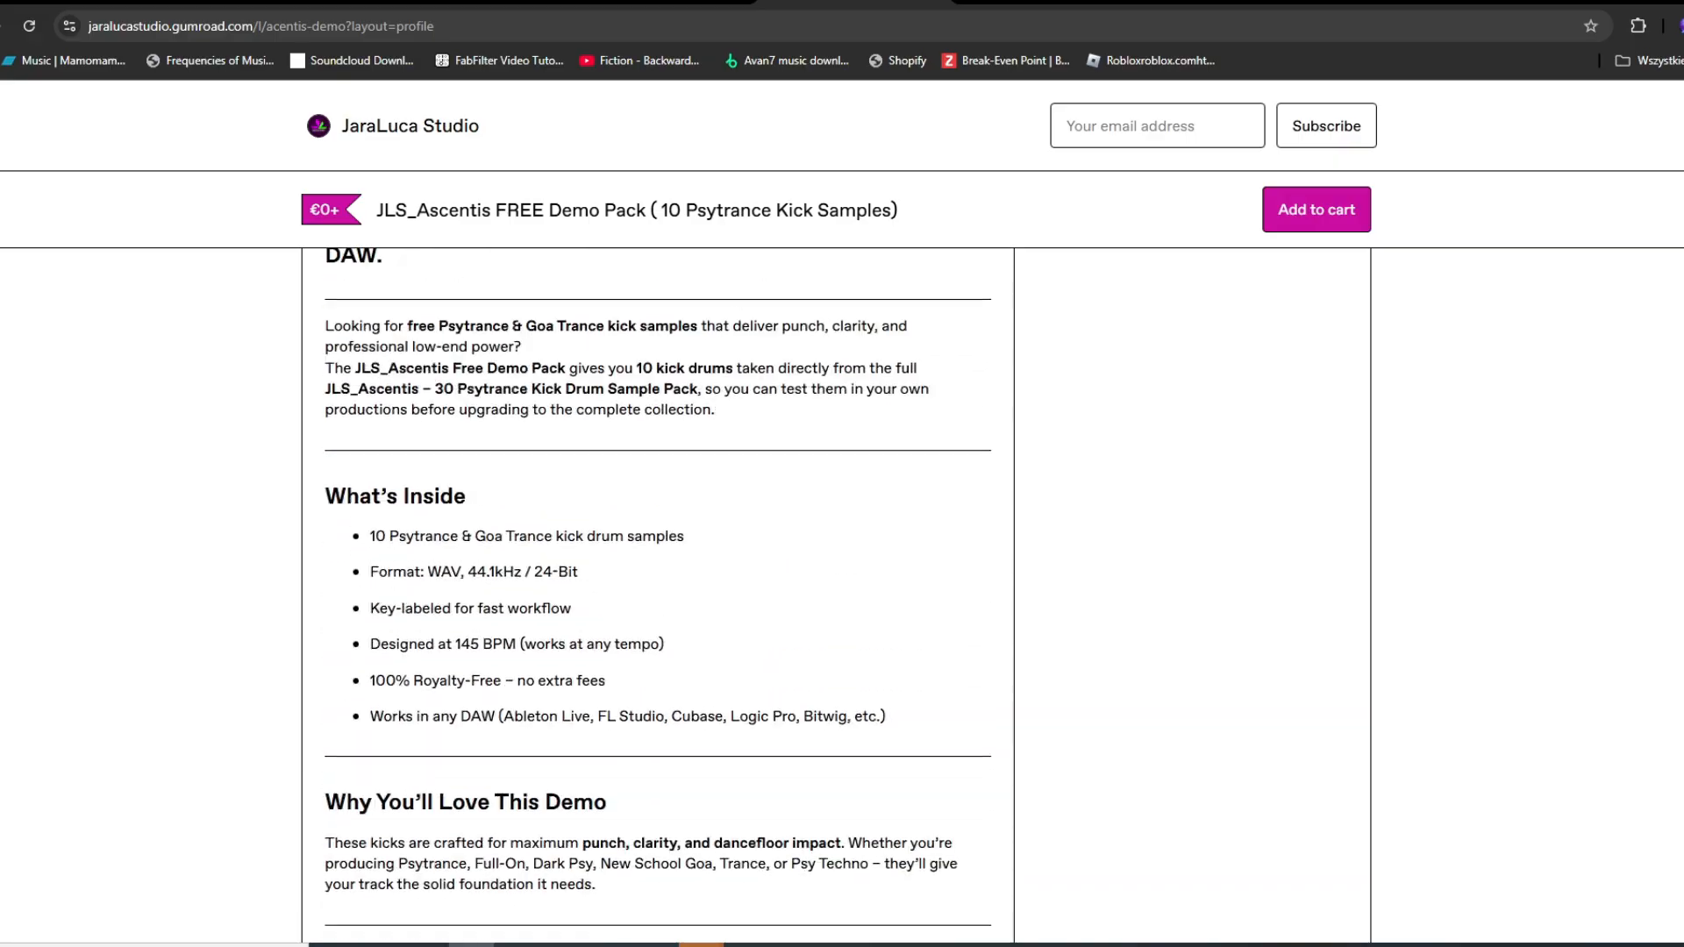
pyautogui.scroll(12, 836, 562)
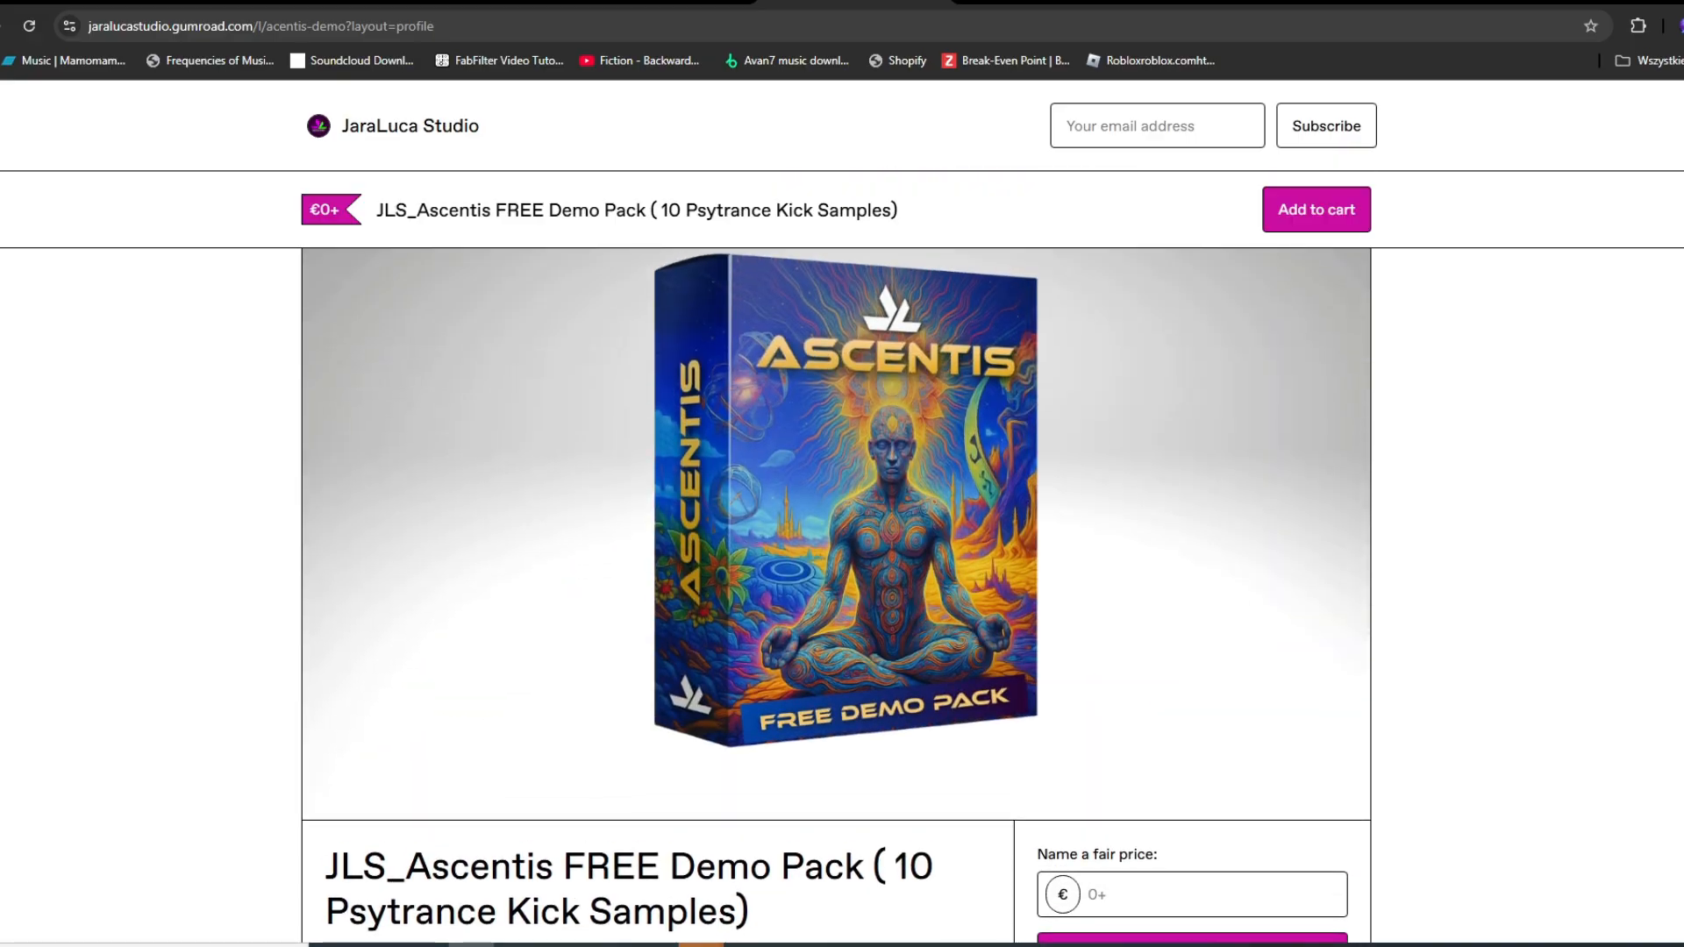